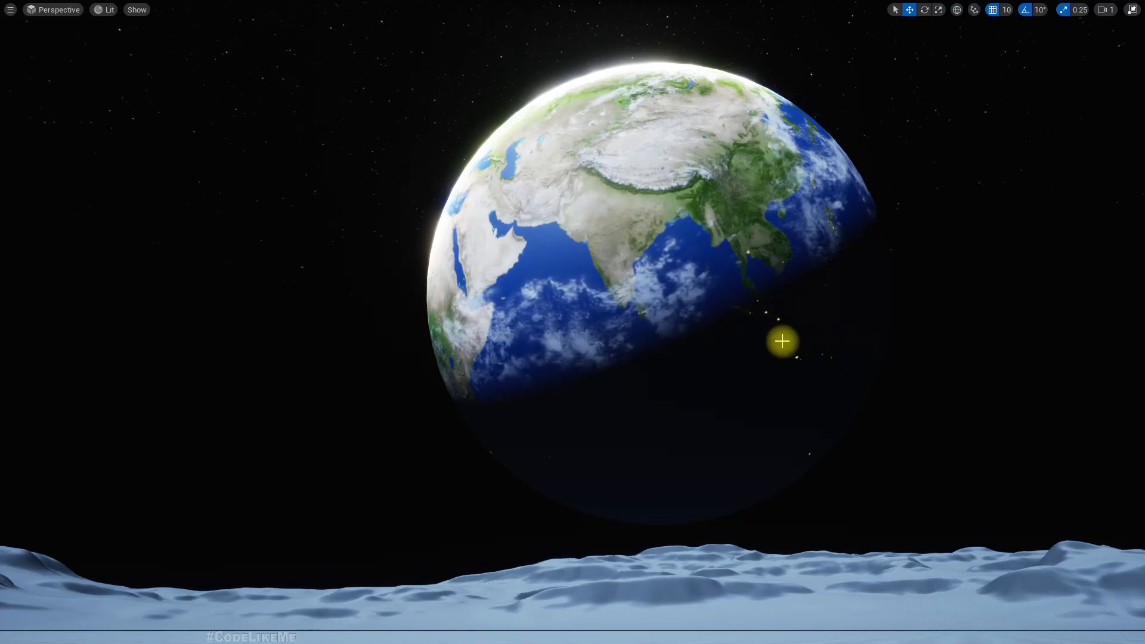
- Rotate the sunlight across the Earth, and play the level, moving and jumping with the character to examine the scene
{"action": "key", "text": "ctrl+l"}
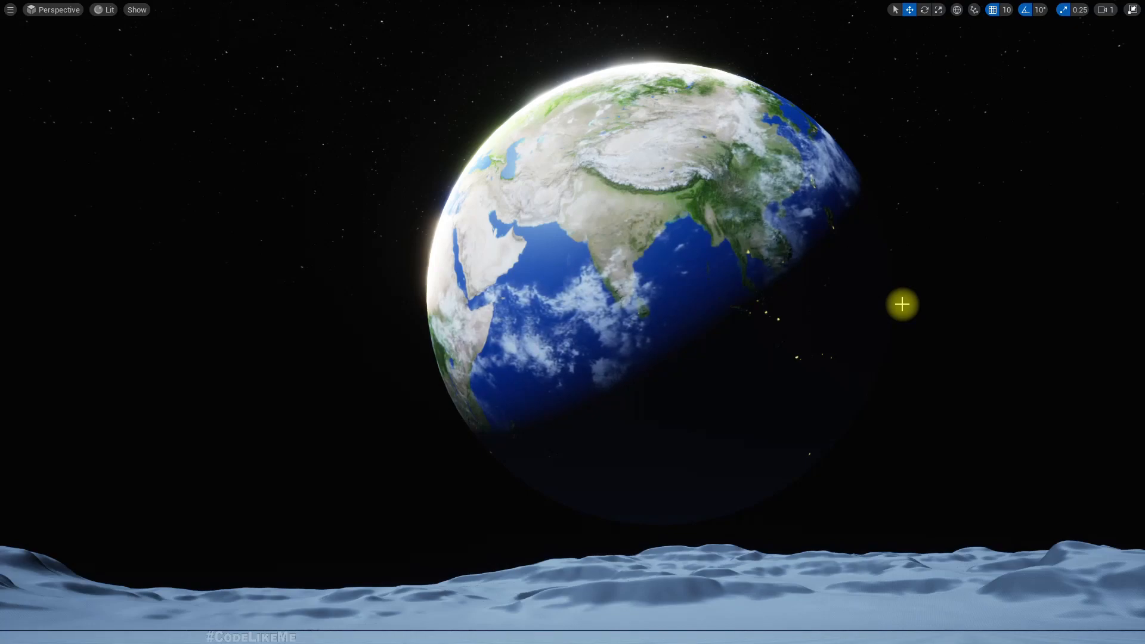
{"action": "key", "text": "alt+p"}
{"action": "key", "text": "a"}
{"action": "key", "text": "space"}
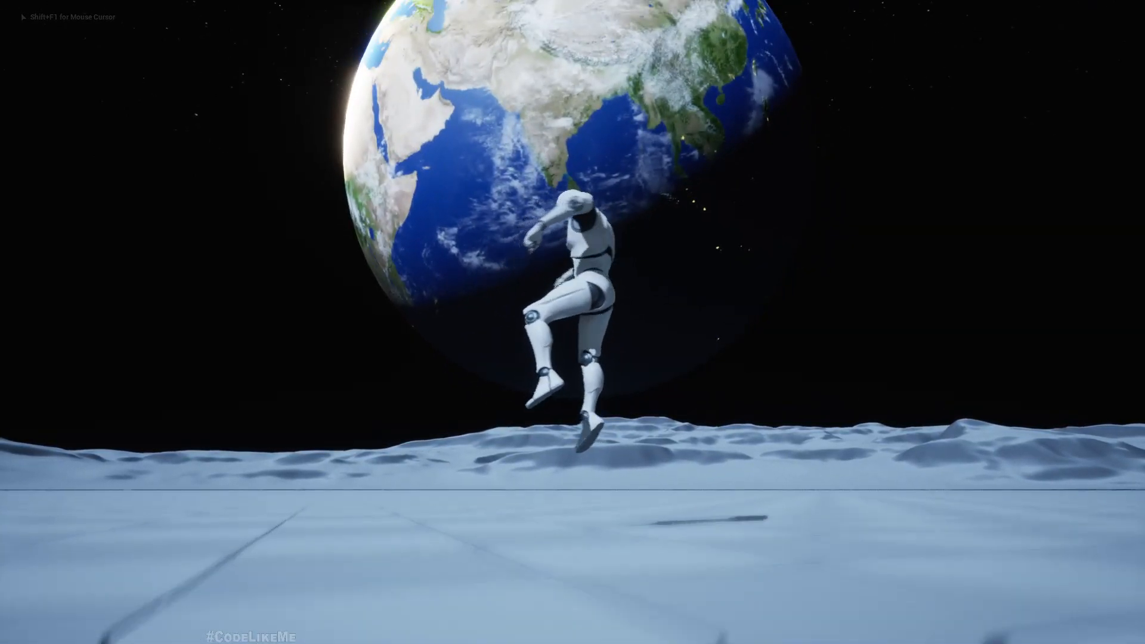
{"action": "key", "text": "a"}
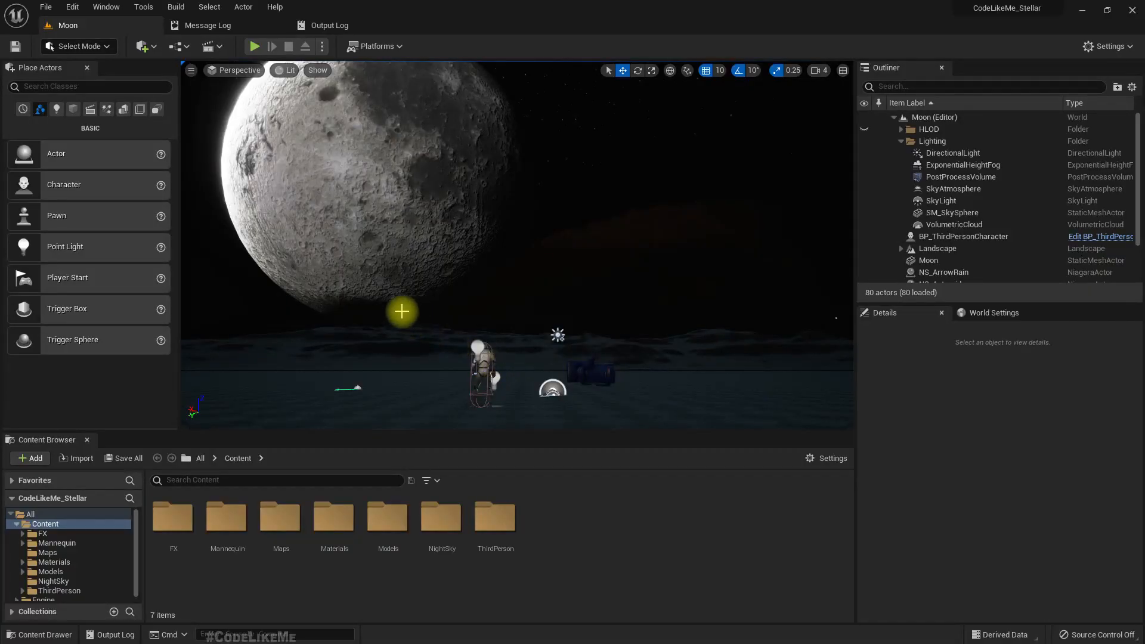
- Play the Moon level full screen, stop it, and examine the large moon above the landscape
{"action": "right_click_drag", "start_coordinate": [414, 313], "coordinate": [398, 309]}
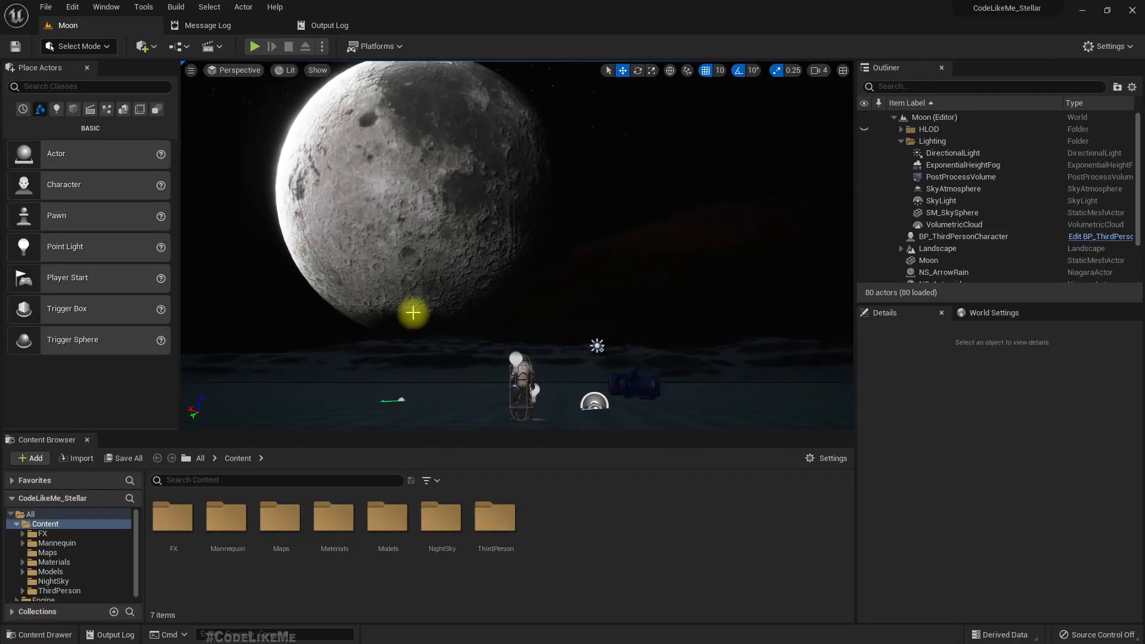
{"action": "key", "text": "F11"}
{"action": "key", "text": "alt+p"}
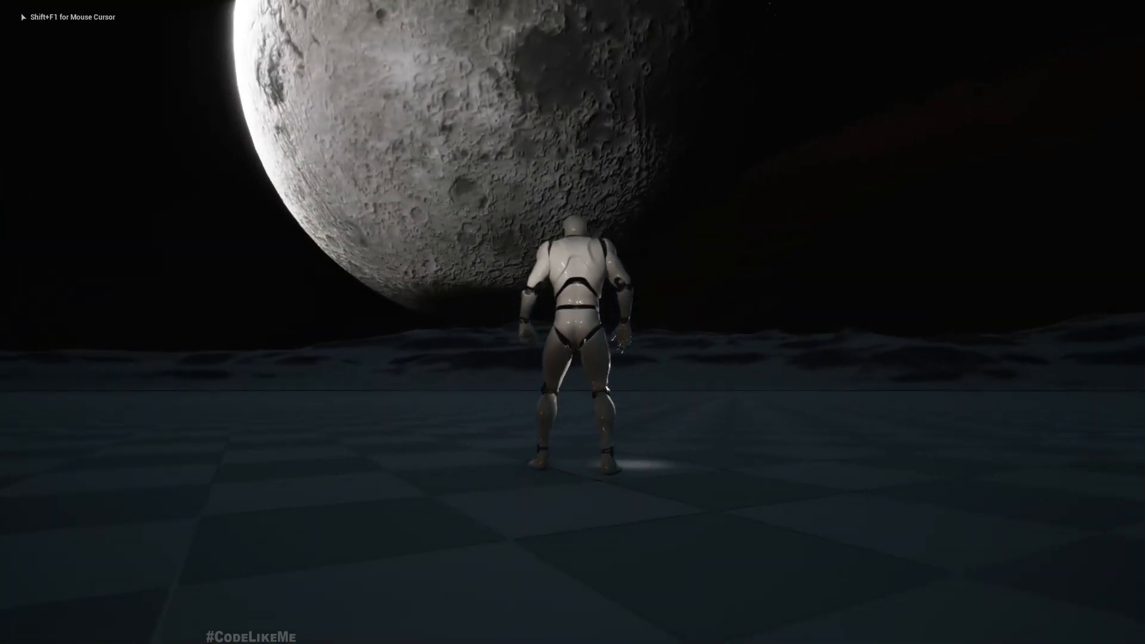
{"action": "key", "text": "Escape"}
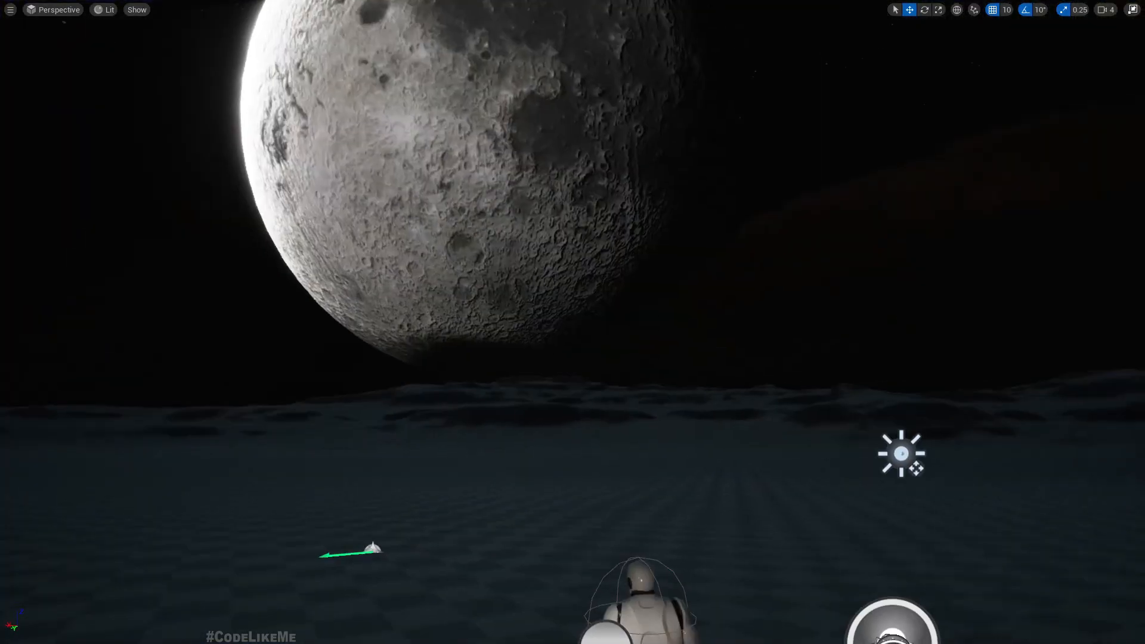
{"action": "key", "text": "w"}
{"action": "mouse_move", "coordinate": [572, 322]}
{"action": "right_mouse_down"}
{"action": "mouse_move", "coordinate": [599, 337]}
{"action": "mouse_move", "coordinate": [533, 301]}
{"action": "mouse_move", "coordinate": [554, 319]}
{"action": "right_mouse_up"}
{"action": "key", "text": "s"}
{"action": "key", "text": "q"}
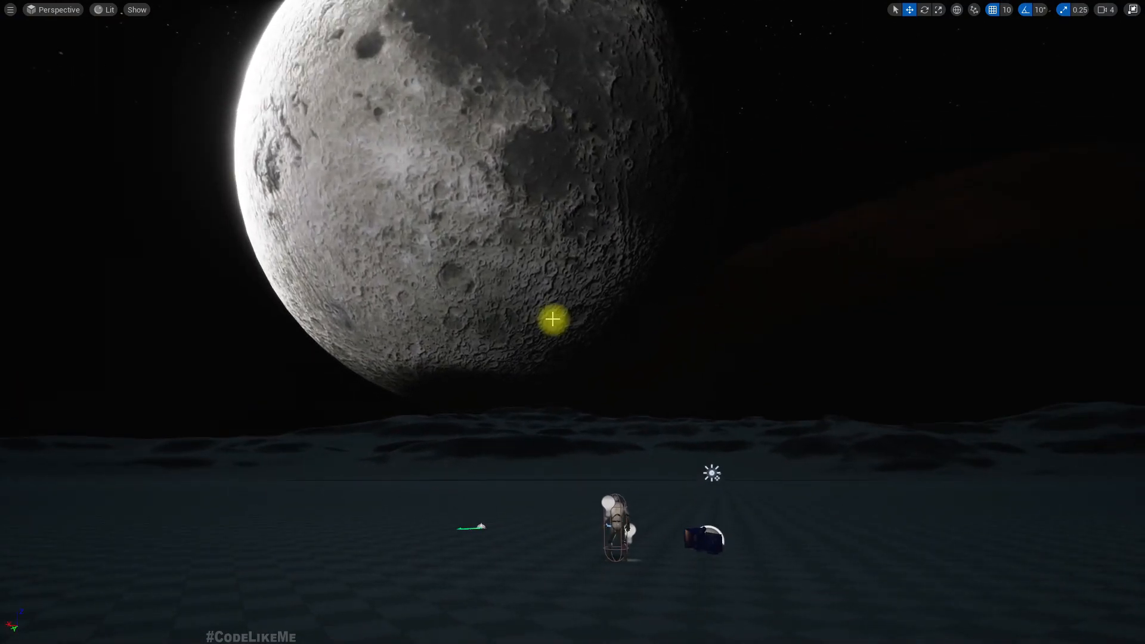
{"action": "right_click_drag", "start_coordinate": [497, 302], "coordinate": [490, 274]}
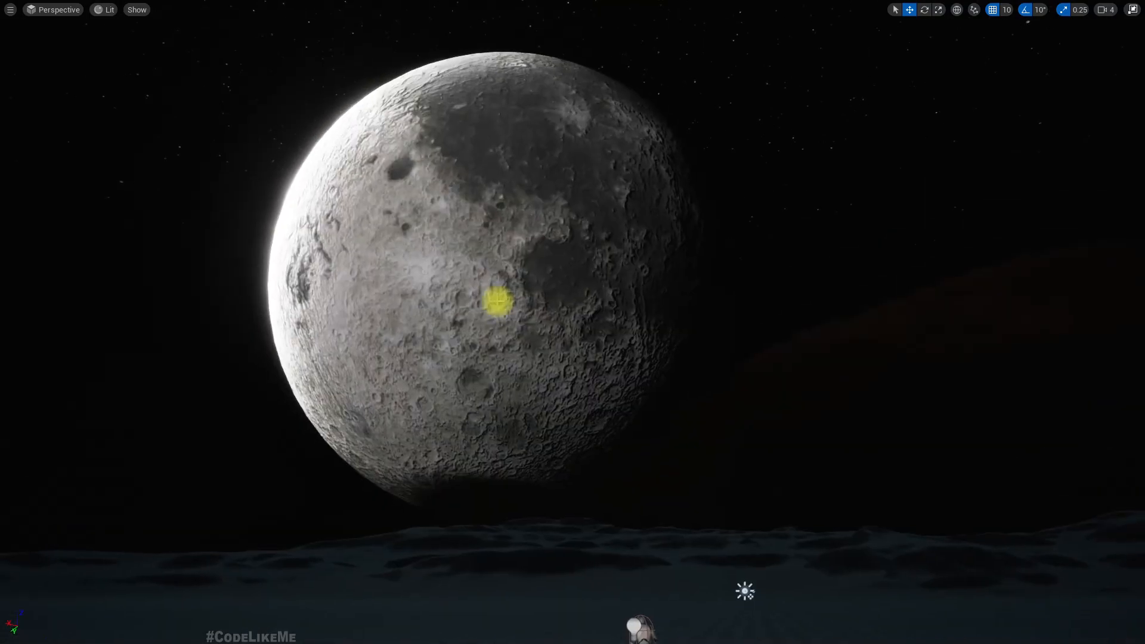
{"action": "key", "text": "F11"}
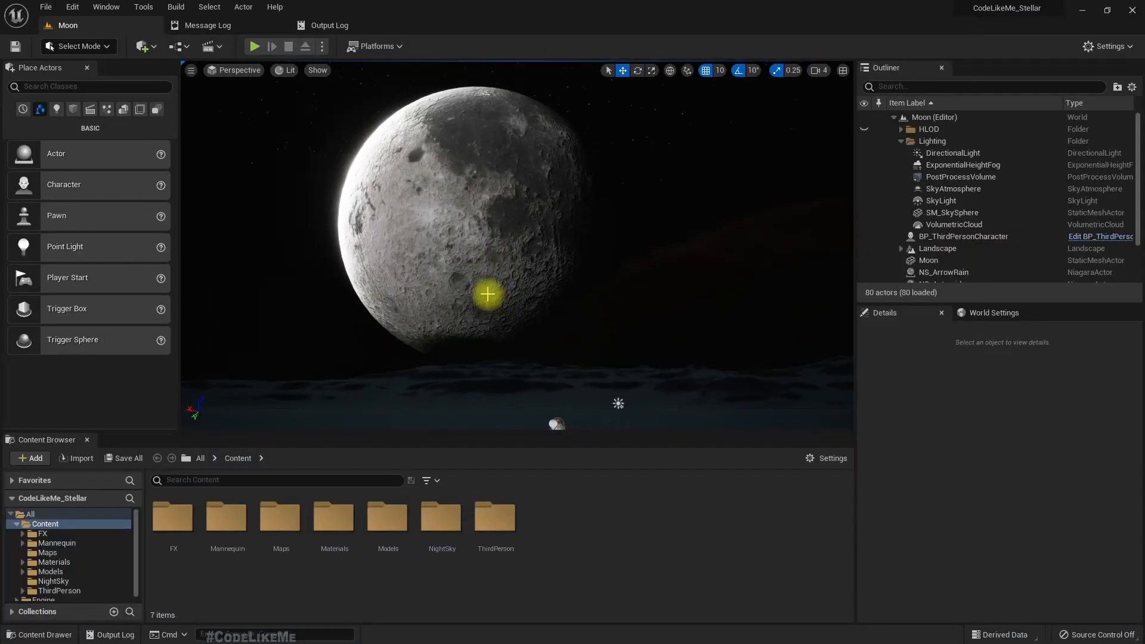
- Go to the Maps folder and open the Jupiter and Sun levels to view their planet scenes
{"action": "double_click", "coordinate": [269, 536]}
{"action": "left_click", "coordinate": [167, 522]}
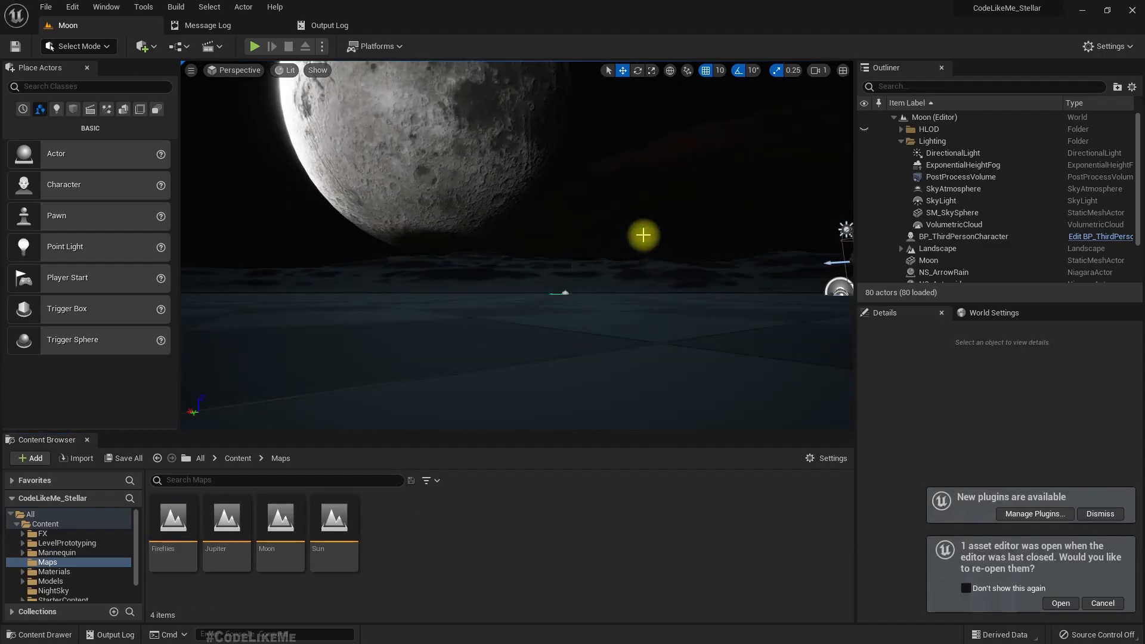
{"action": "right_click_drag", "start_coordinate": [624, 281], "coordinate": [595, 276]}
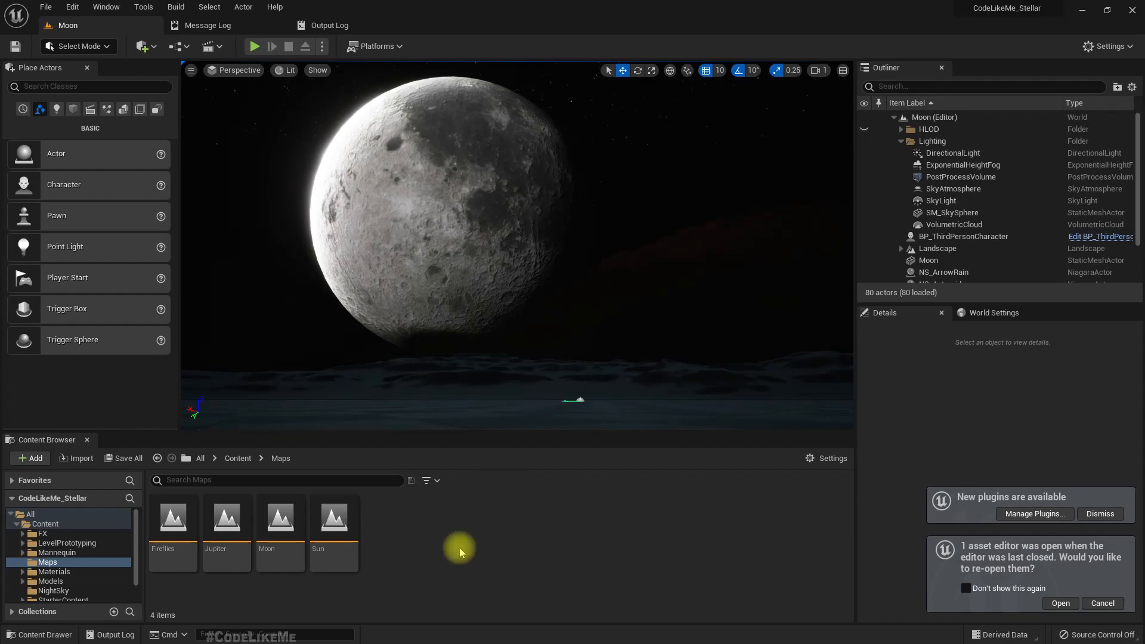
{"action": "double_click", "coordinate": [225, 524]}
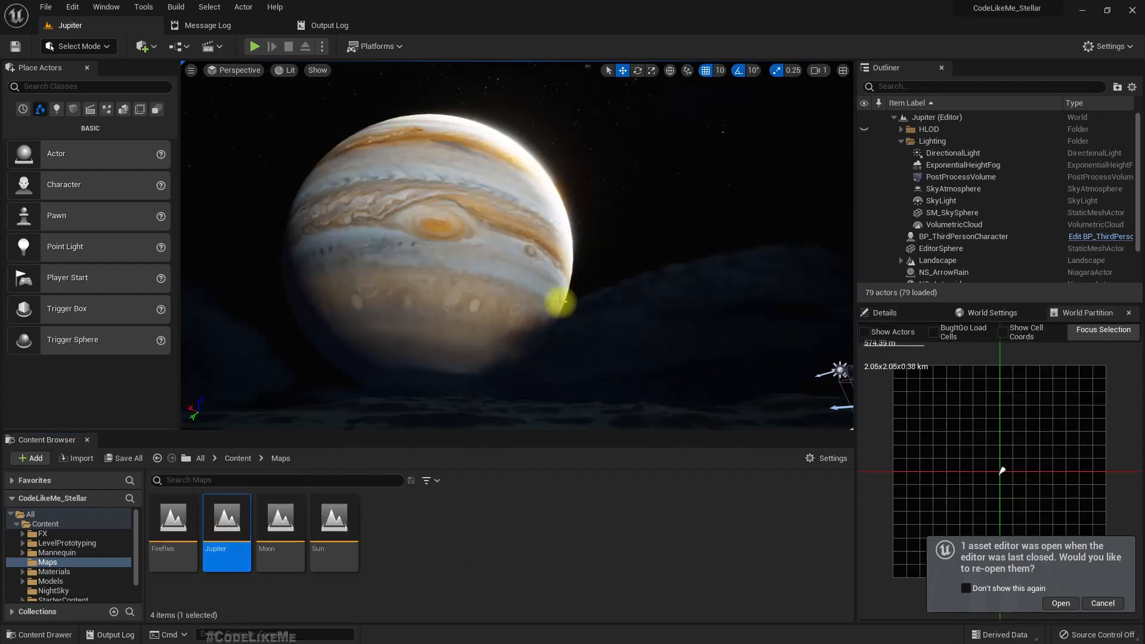
{"action": "double_click", "coordinate": [334, 524]}
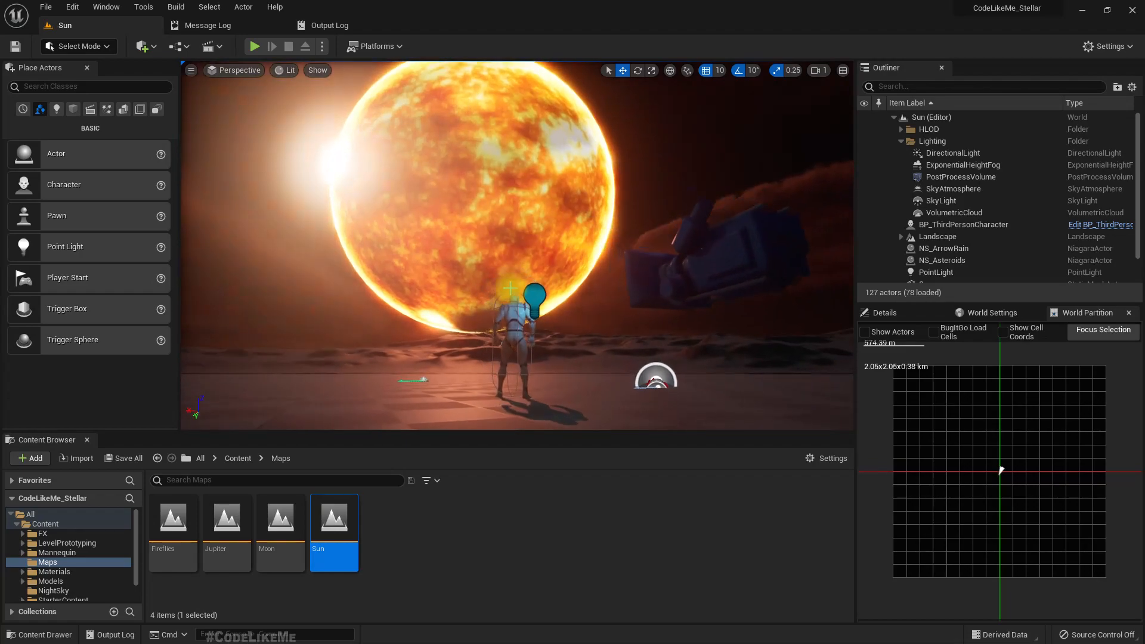
- Try copying the Moon level into the Materials folder
{"action": "left_click", "coordinate": [281, 526]}
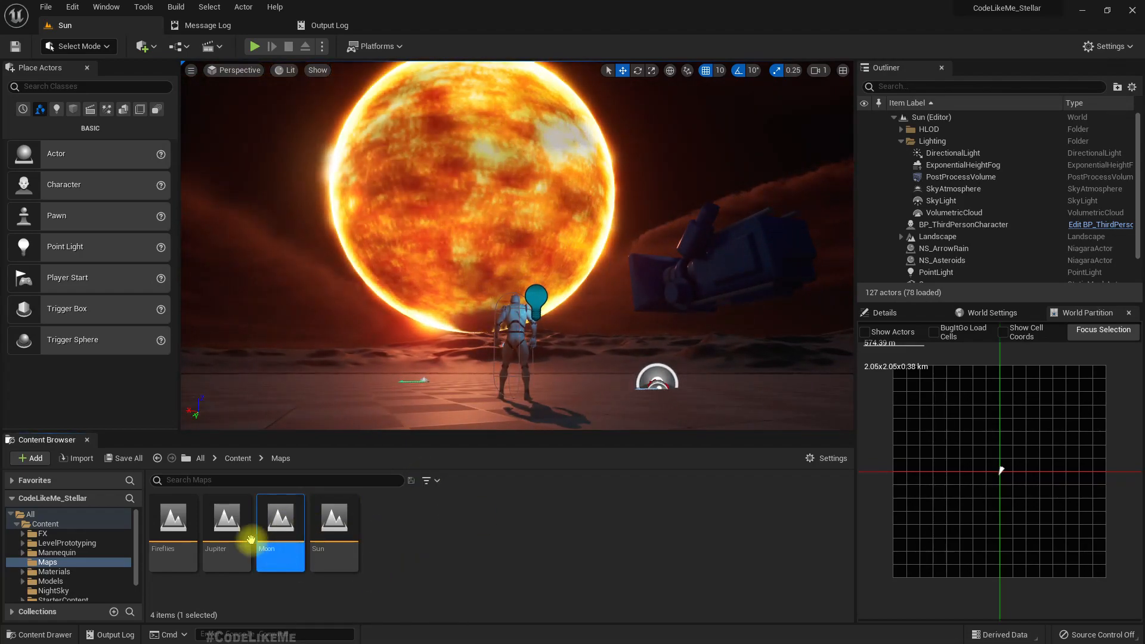
{"action": "left_click_drag", "start_coordinate": [101, 563], "coordinate": [58, 568]}
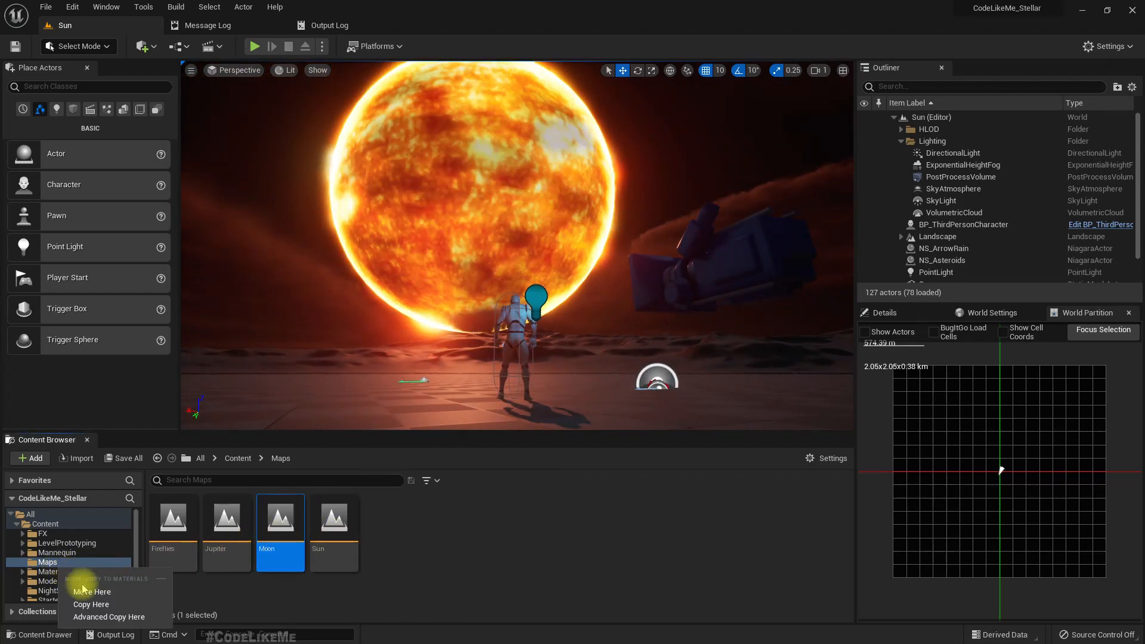
{"action": "left_click", "coordinate": [109, 605]}
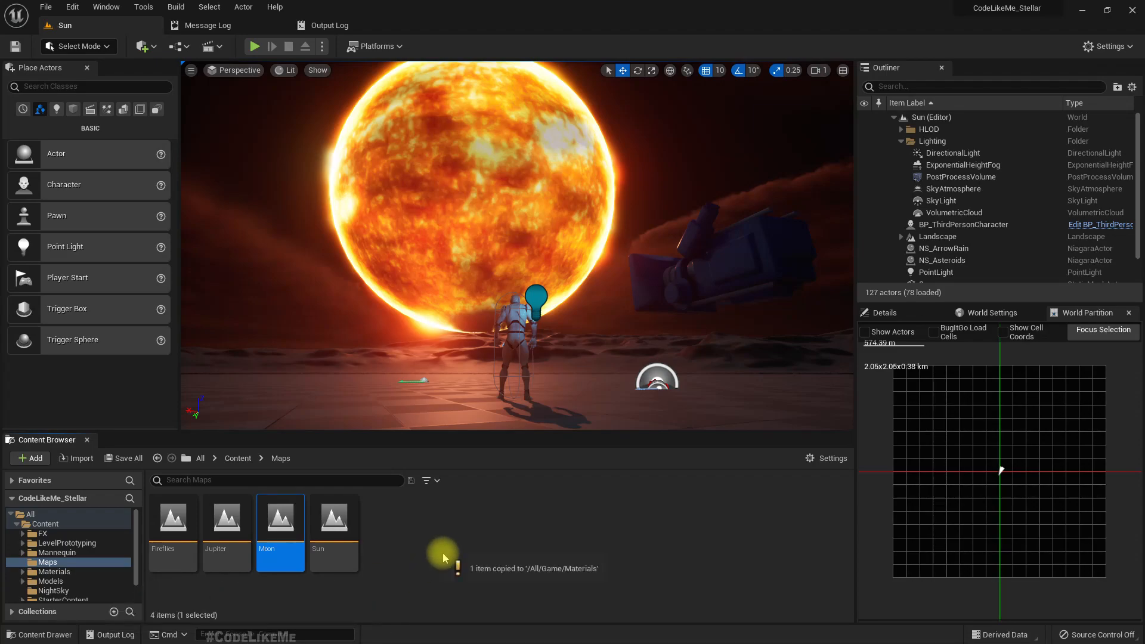
- Duplicate the Moon level within the Maps folder, rename the copy Earth, and open it
{"action": "left_click", "coordinate": [502, 534]}
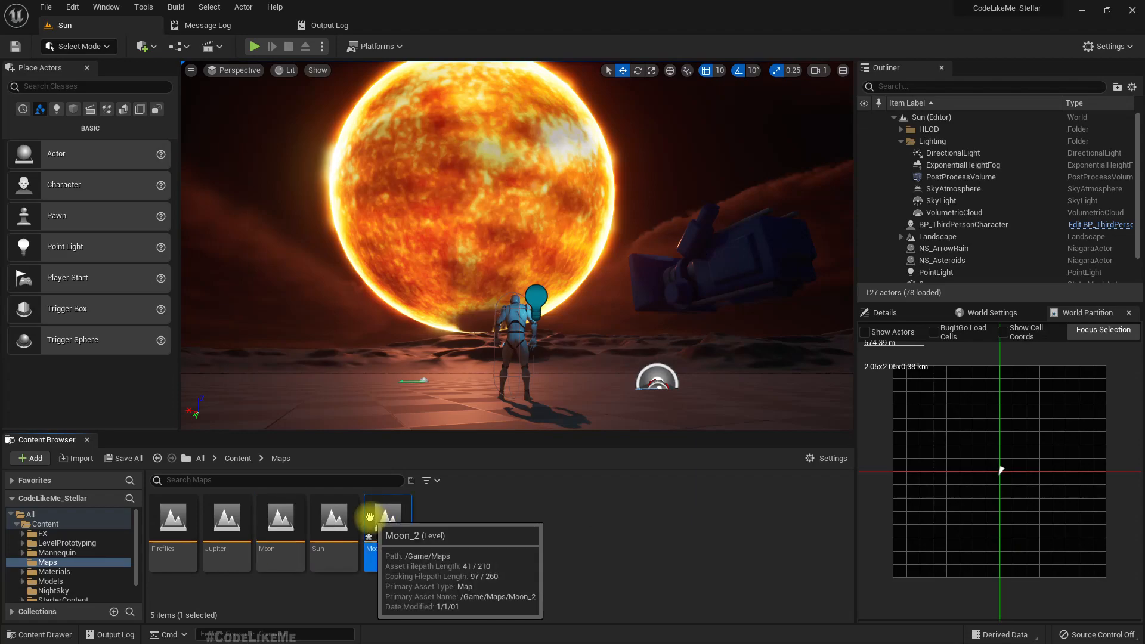
{"action": "left_click", "coordinate": [370, 522]}
{"action": "key", "text": "F2"}
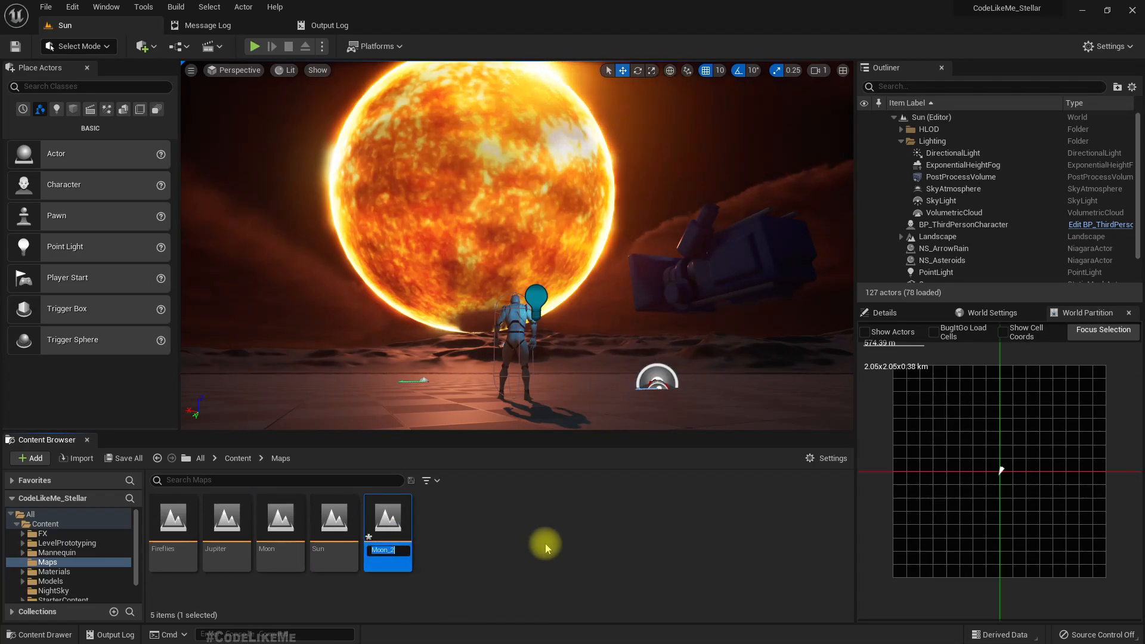
{"action": "type", "text": "Earth"}
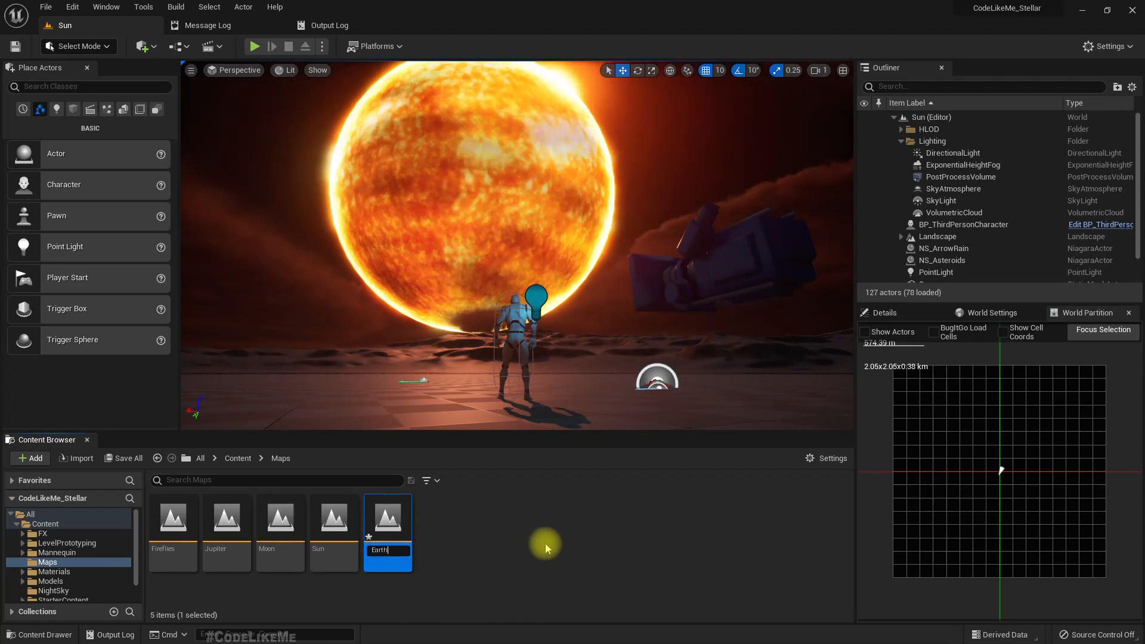
{"action": "key", "text": "Return"}
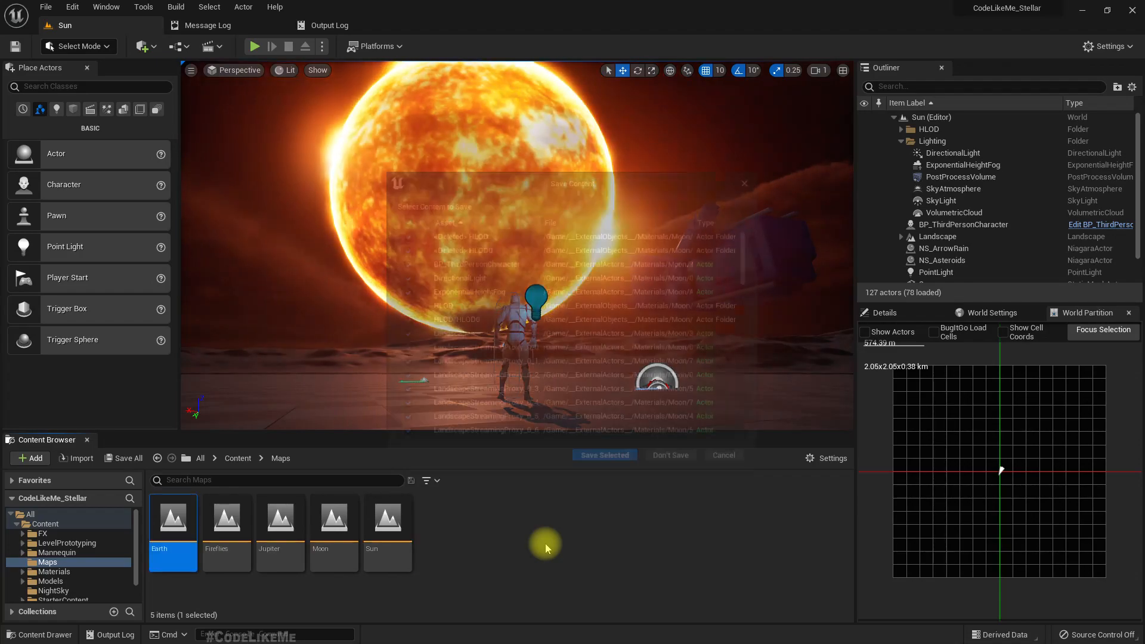
{"action": "key", "text": "Return"}
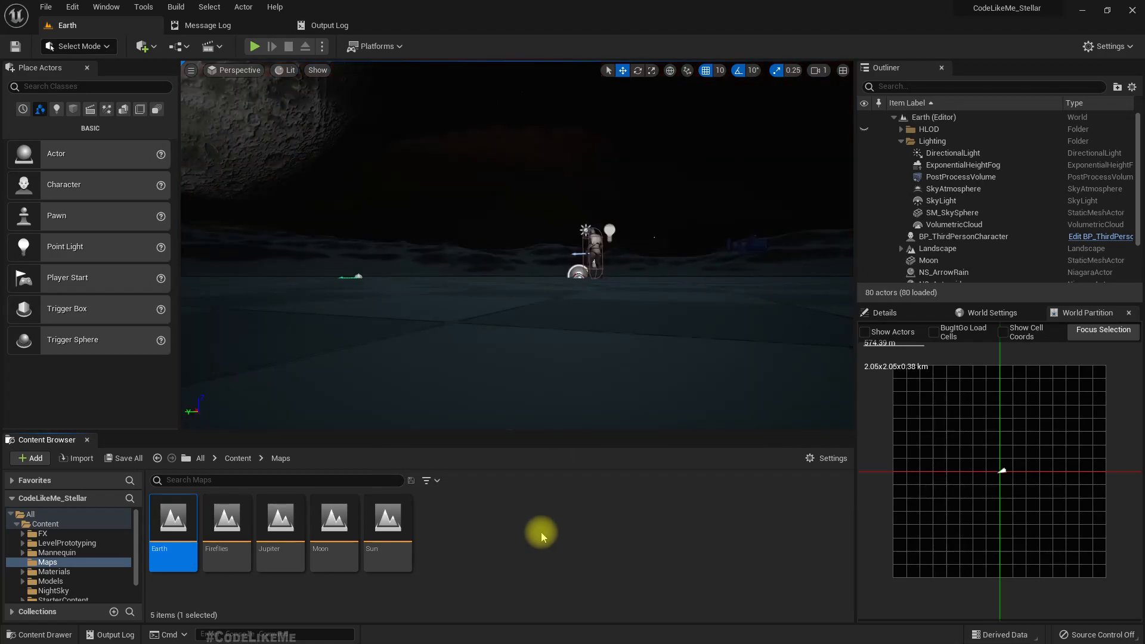
- Examine the Earth level's sky, moon sphere and listed actors, including the VolumetricCloud
{"action": "right_click_drag", "start_coordinate": [587, 315], "coordinate": [537, 308]}
{"action": "key", "text": "F11"}
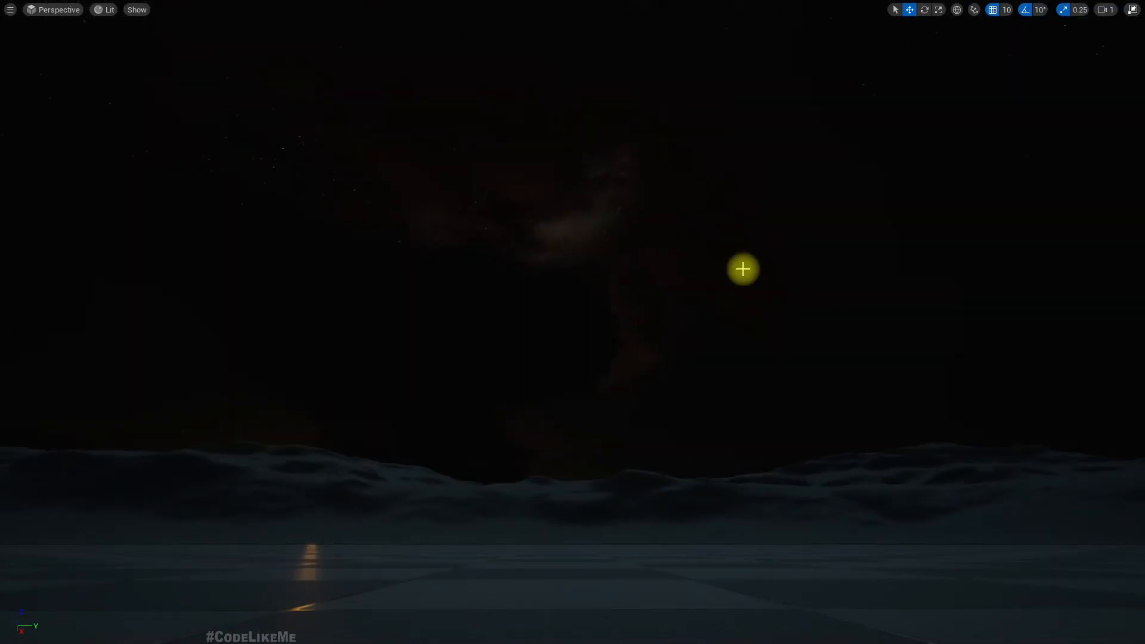
{"action": "right_click_drag", "start_coordinate": [450, 297], "coordinate": [513, 286]}
{"action": "key", "text": "F11"}
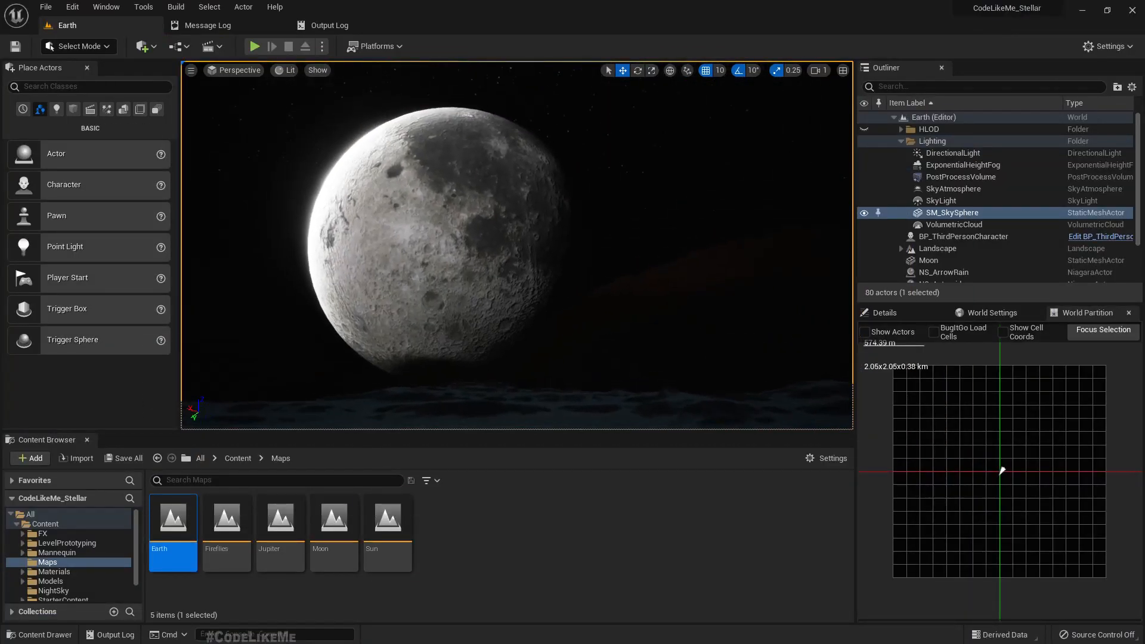
{"action": "left_click", "coordinate": [534, 231]}
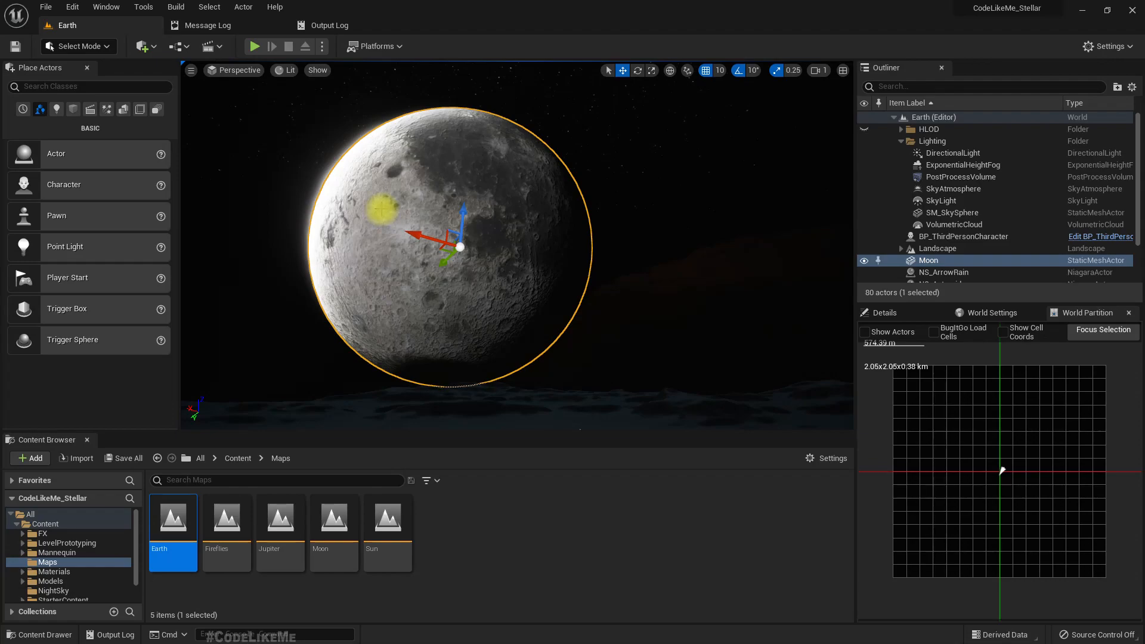
{"action": "scroll", "coordinate": [982, 221], "scroll_direction": "down", "scroll_amount": 1}
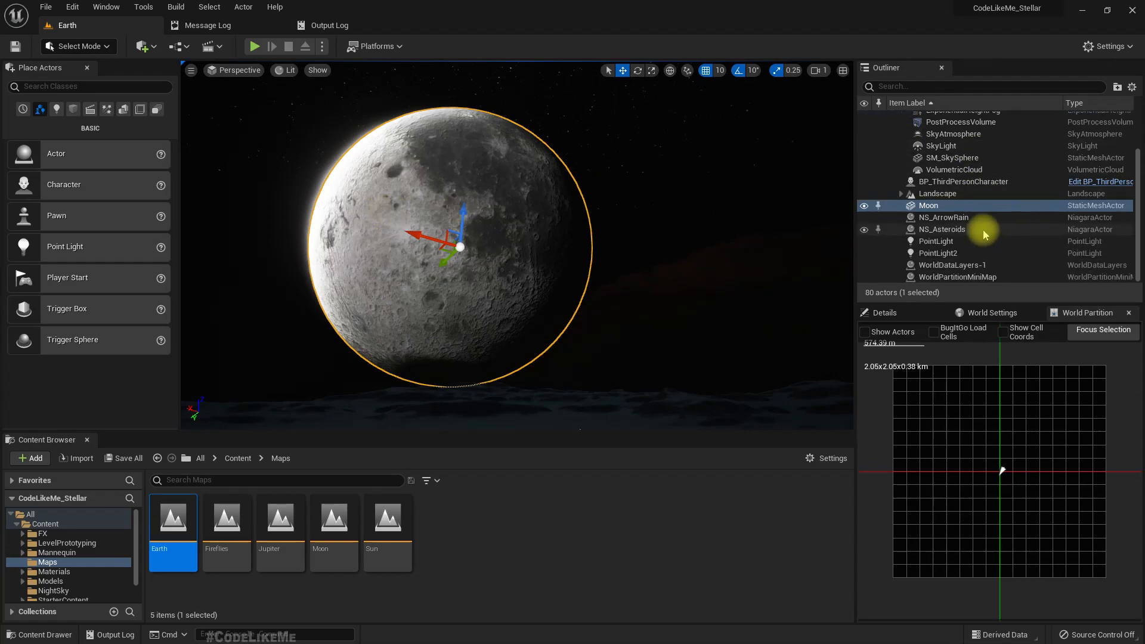
{"action": "left_click", "coordinate": [938, 210]}
{"action": "right_click_drag", "start_coordinate": [699, 233], "coordinate": [841, 236]}
{"action": "right_click_drag", "start_coordinate": [632, 270], "coordinate": [549, 272]}
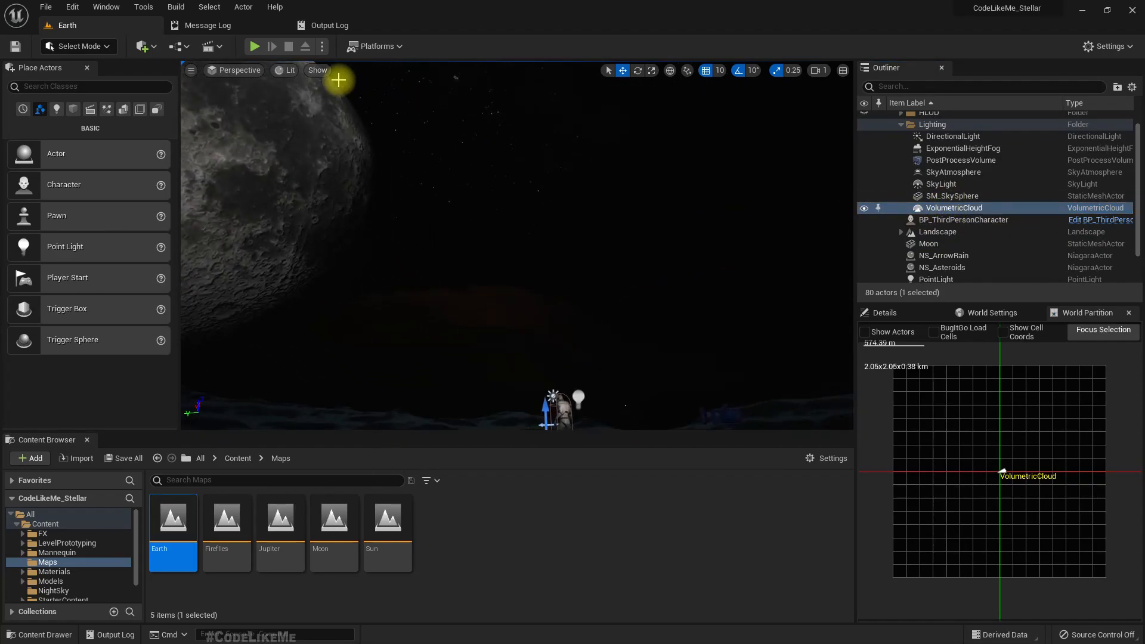
- View the scene in Unlit mode and return the viewport to Lit
{"action": "left_click", "coordinate": [316, 70]}
{"action": "left_click", "coordinate": [287, 70]}
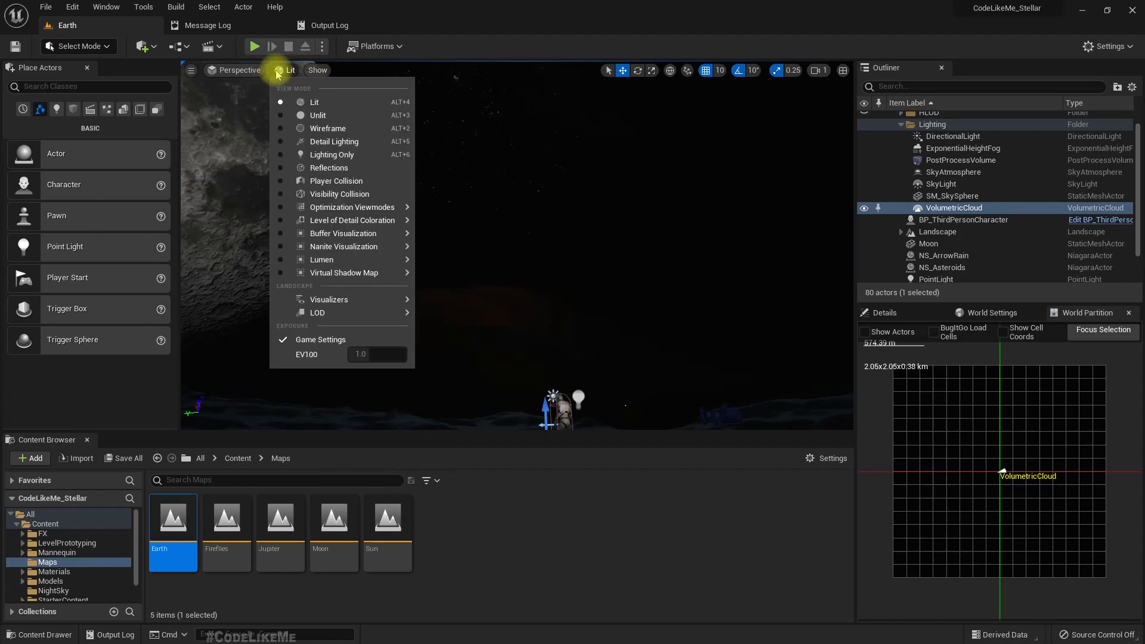
{"action": "left_click", "coordinate": [239, 71]}
{"action": "left_click", "coordinate": [280, 71]}
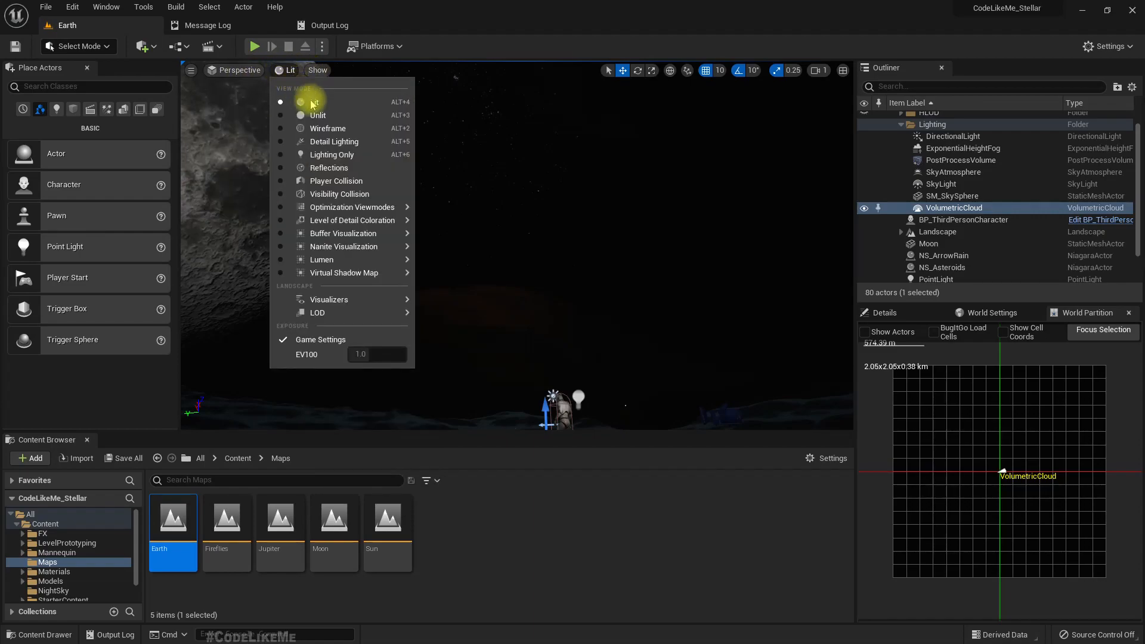
{"action": "left_click", "coordinate": [319, 116]}
{"action": "mouse_move", "coordinate": [465, 229]}
{"action": "right_mouse_down"}
{"action": "mouse_move", "coordinate": [603, 234]}
{"action": "mouse_move", "coordinate": [573, 245]}
{"action": "mouse_move", "coordinate": [456, 223]}
{"action": "mouse_move", "coordinate": [455, 214]}
{"action": "right_mouse_up"}
{"action": "left_click", "coordinate": [289, 75]}
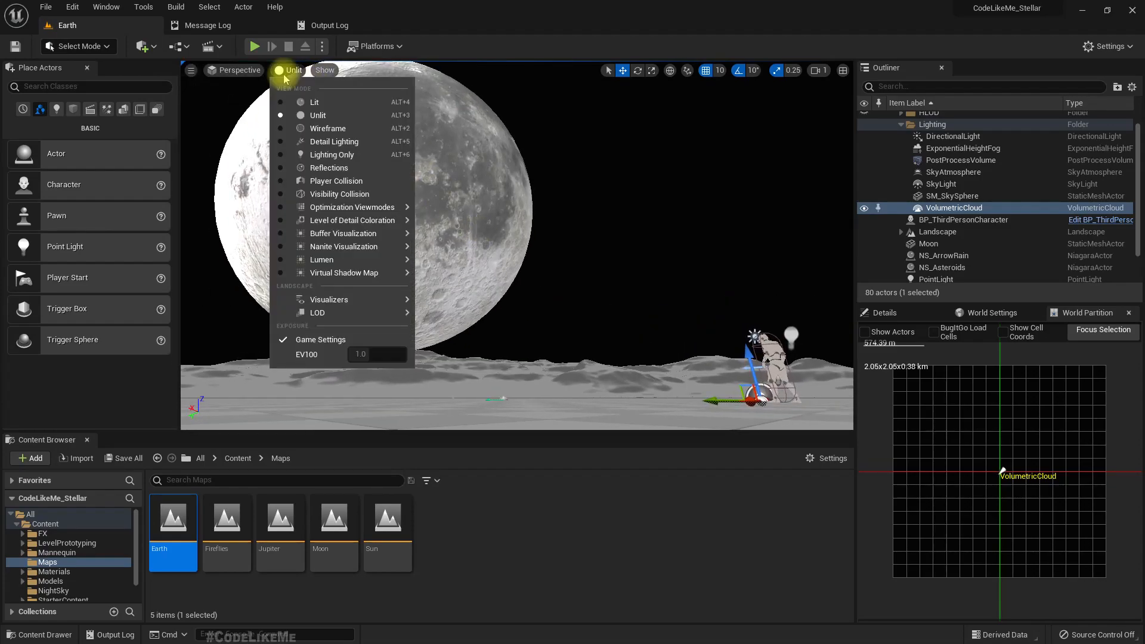
{"action": "left_click", "coordinate": [305, 101]}
{"action": "right_click_drag", "start_coordinate": [575, 214], "coordinate": [507, 176]}
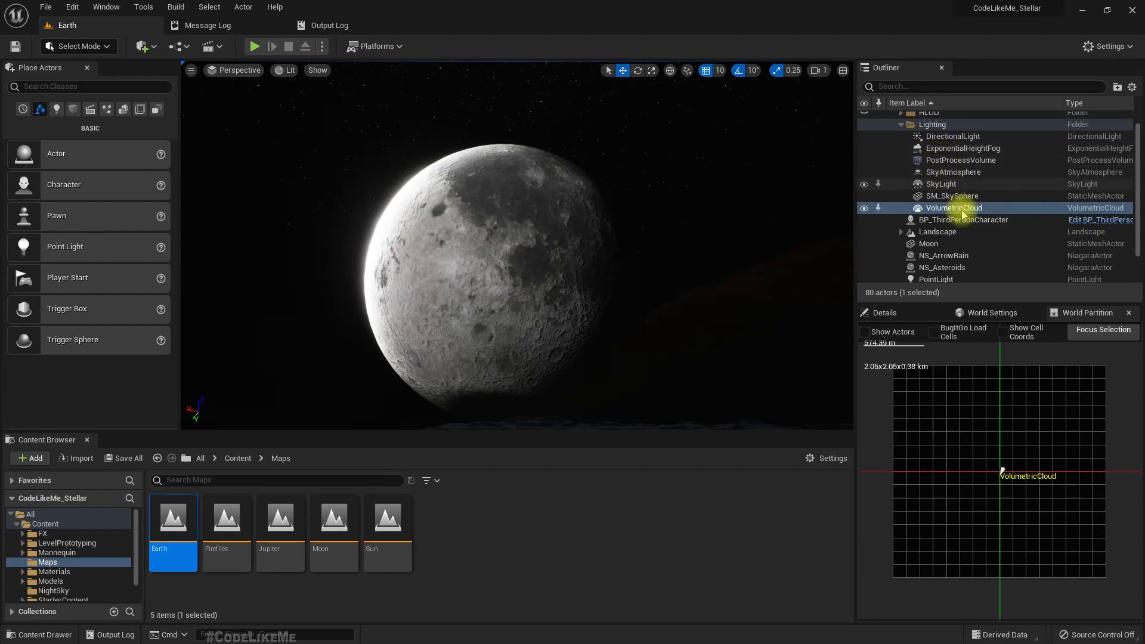
- Delete the VolumetricCloud actor from the Earth level and check the sky around the moon
{"action": "left_click", "coordinate": [940, 210]}
{"action": "key", "text": "f"}
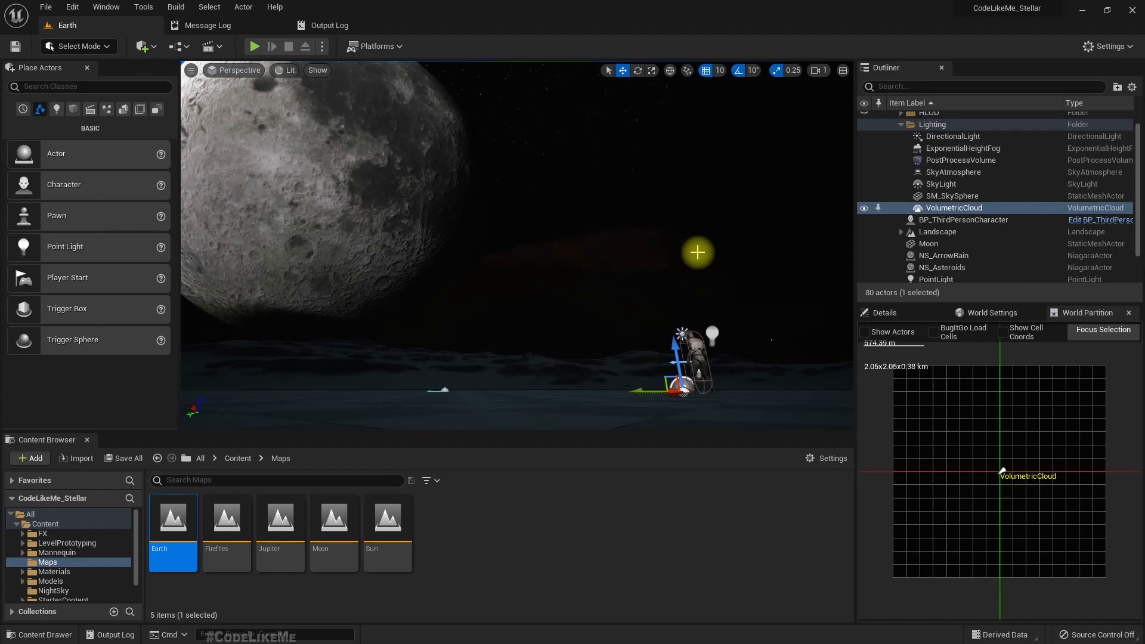
{"action": "key", "text": "Delete"}
{"action": "right_click_drag", "start_coordinate": [707, 232], "coordinate": [682, 263]}
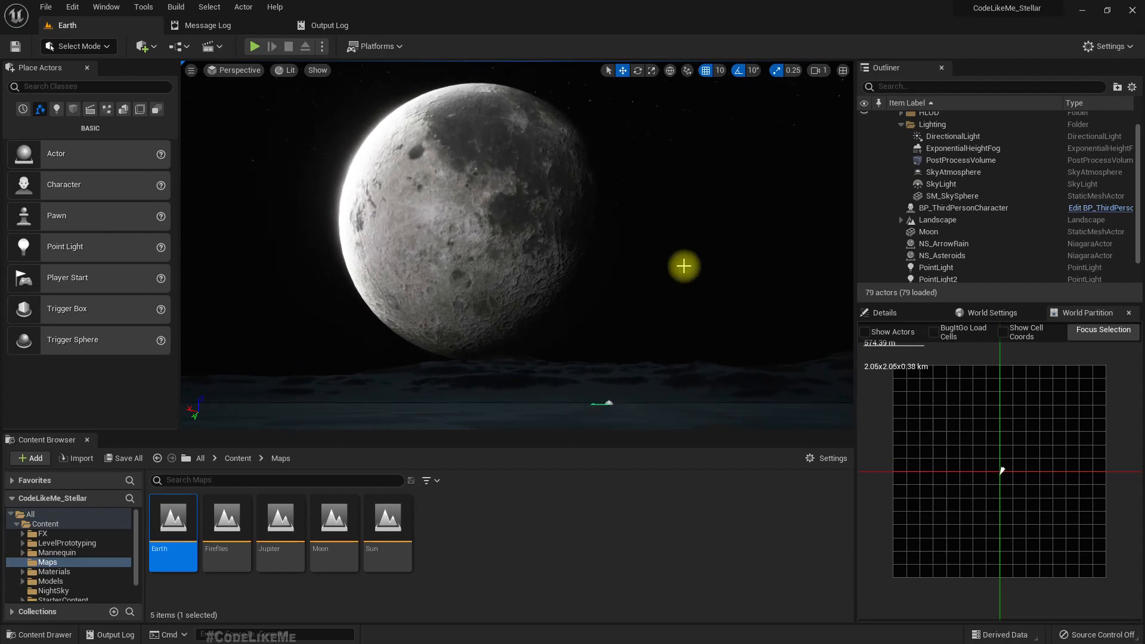
- Create a folder named Earth inside the Materials folder and open it
{"action": "left_click", "coordinate": [63, 571]}
{"action": "right_click", "coordinate": [635, 523]}
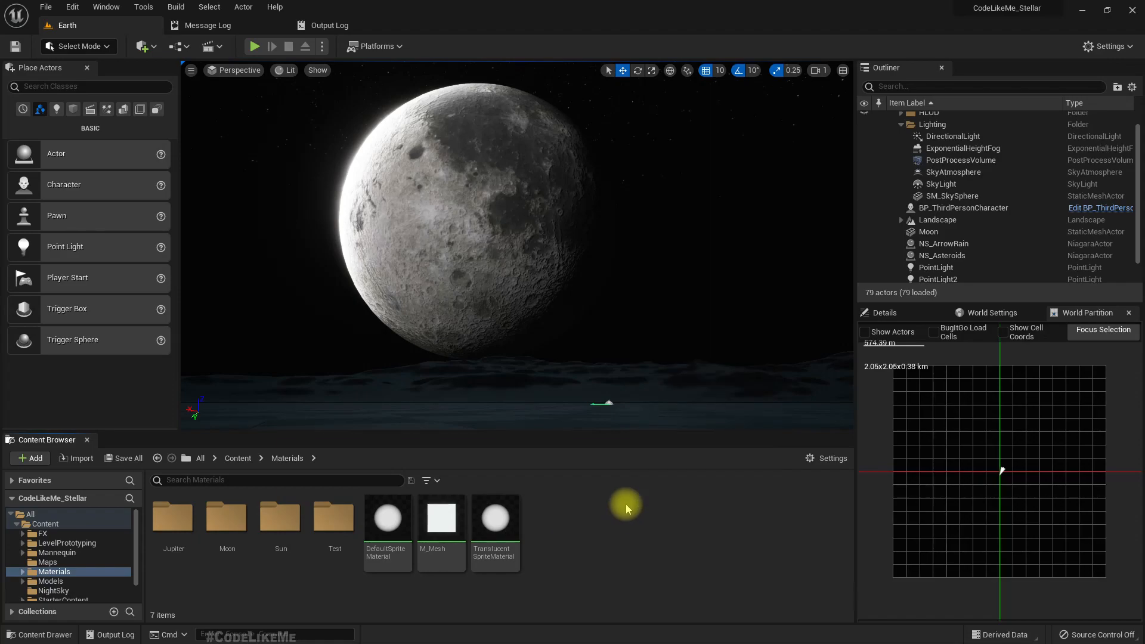
{"action": "right_click", "coordinate": [647, 521]}
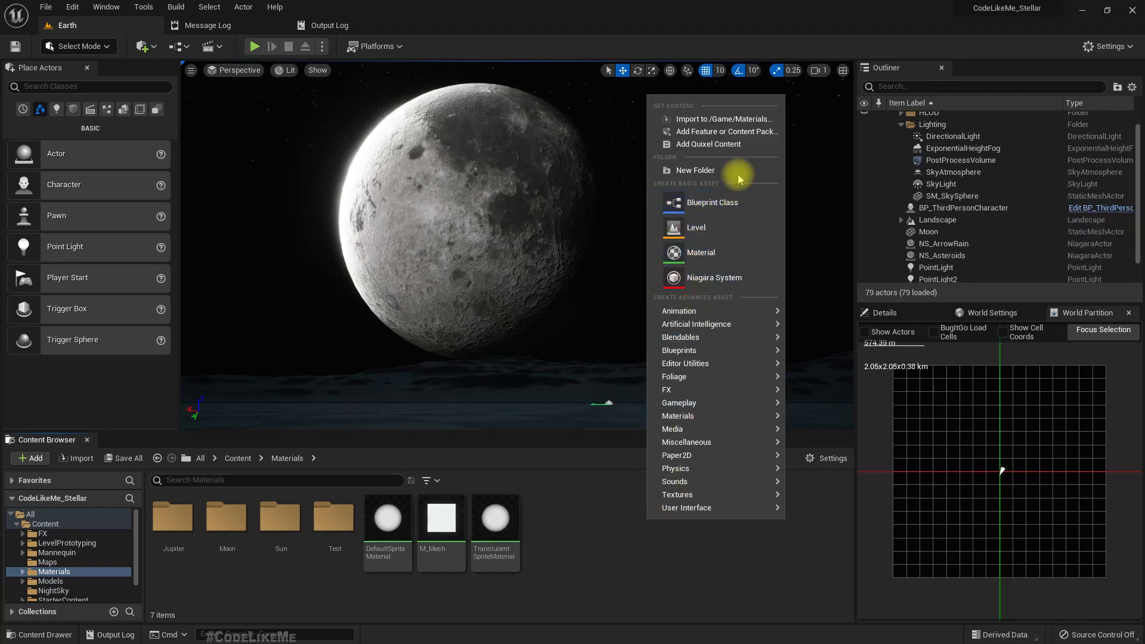
{"action": "left_click", "coordinate": [692, 171]}
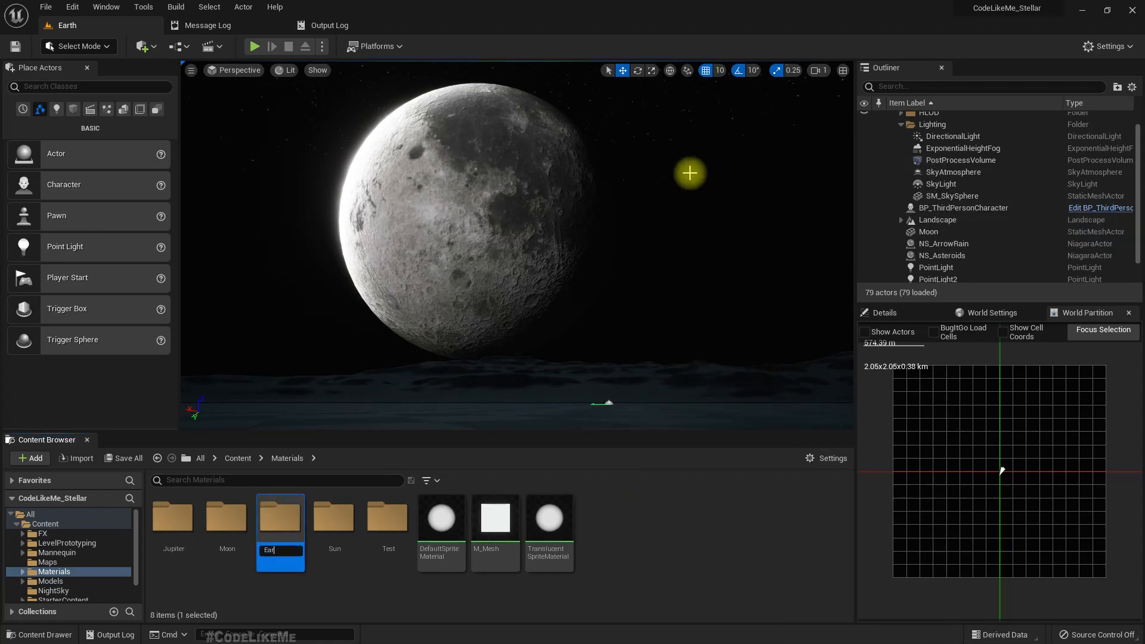
{"action": "key", "text": "Return"}
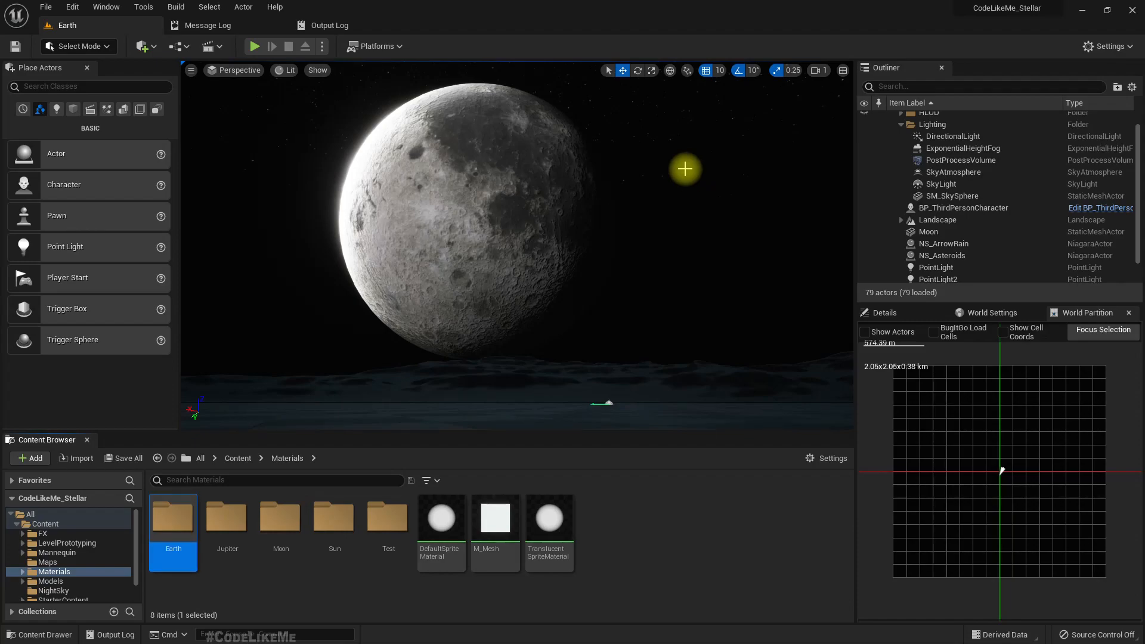
{"action": "key", "text": "Return"}
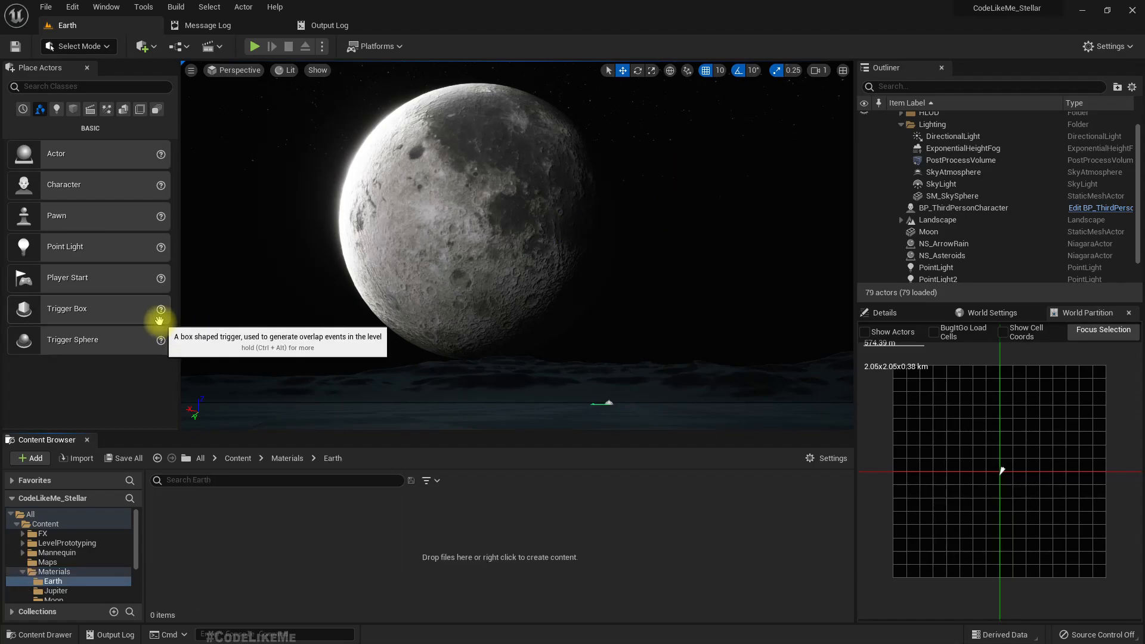
- Import the downloaded 2K Earth clouds, daymap, nightmap, normal and specular map textures into the Materials/Earth folder
{"action": "key", "text": "alt+Tab"}
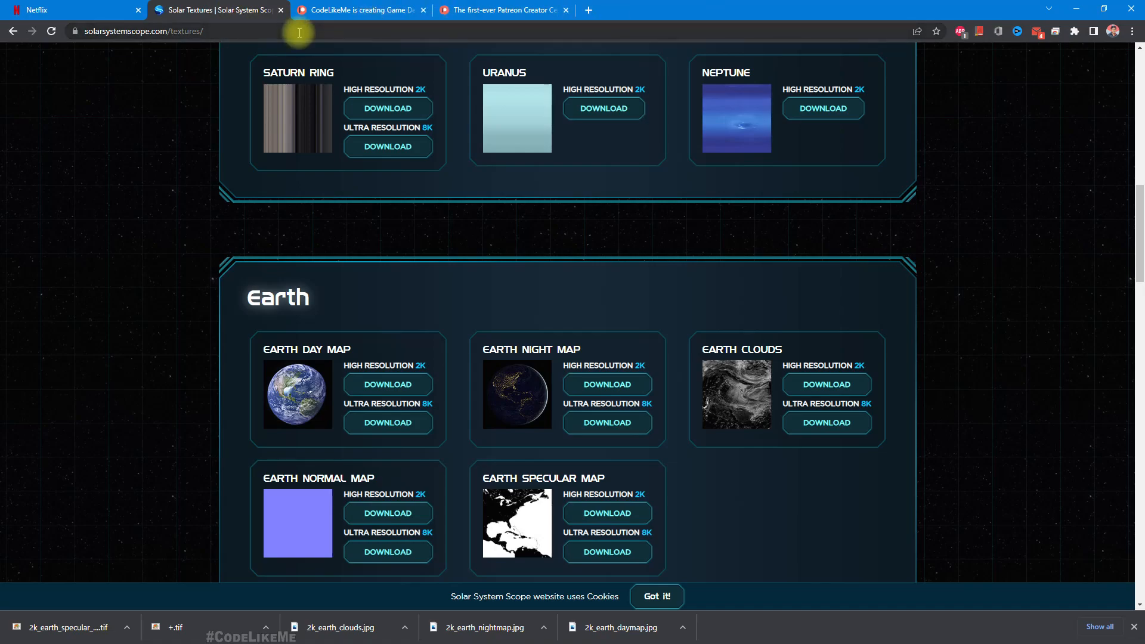
{"action": "key", "text": "alt+Tab"}
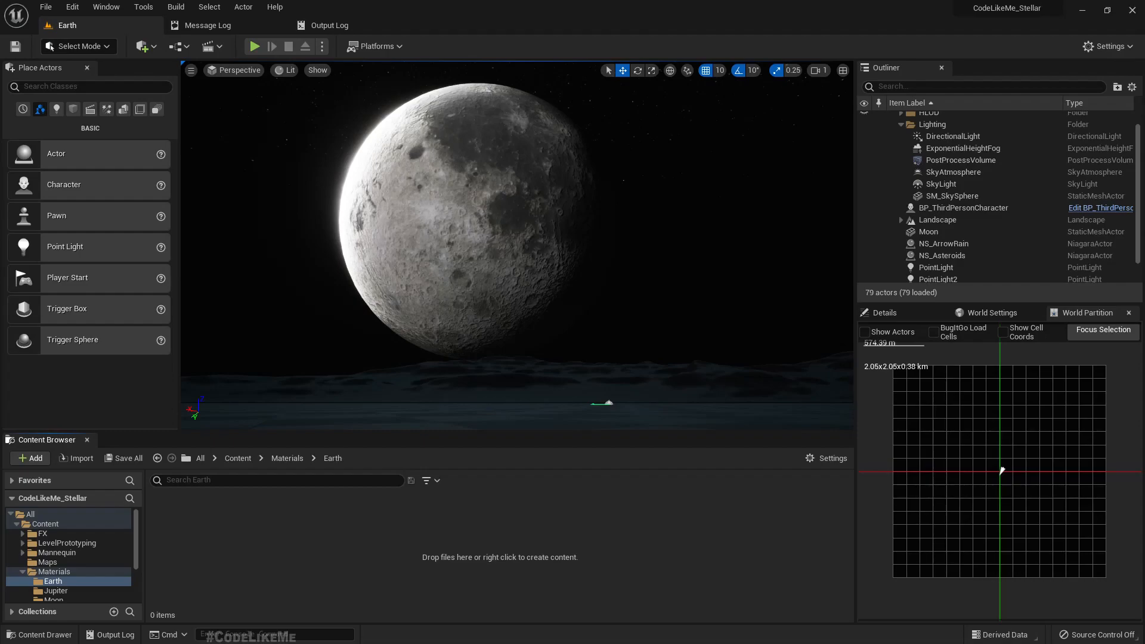
{"action": "left_click_drag", "start_coordinate": [338, 508], "coordinate": [291, 537]}
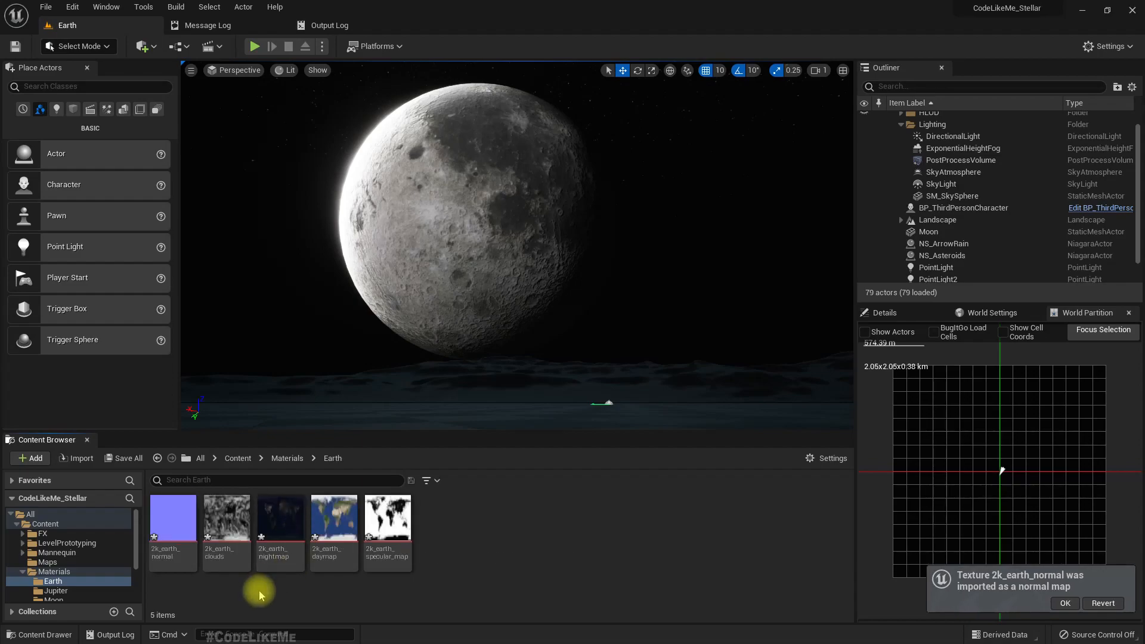
- Open the 2k_earth_daymap, 2k_earth_clouds and 2k_earth_nightmap textures to examine their images
{"action": "left_click", "coordinate": [333, 522]}
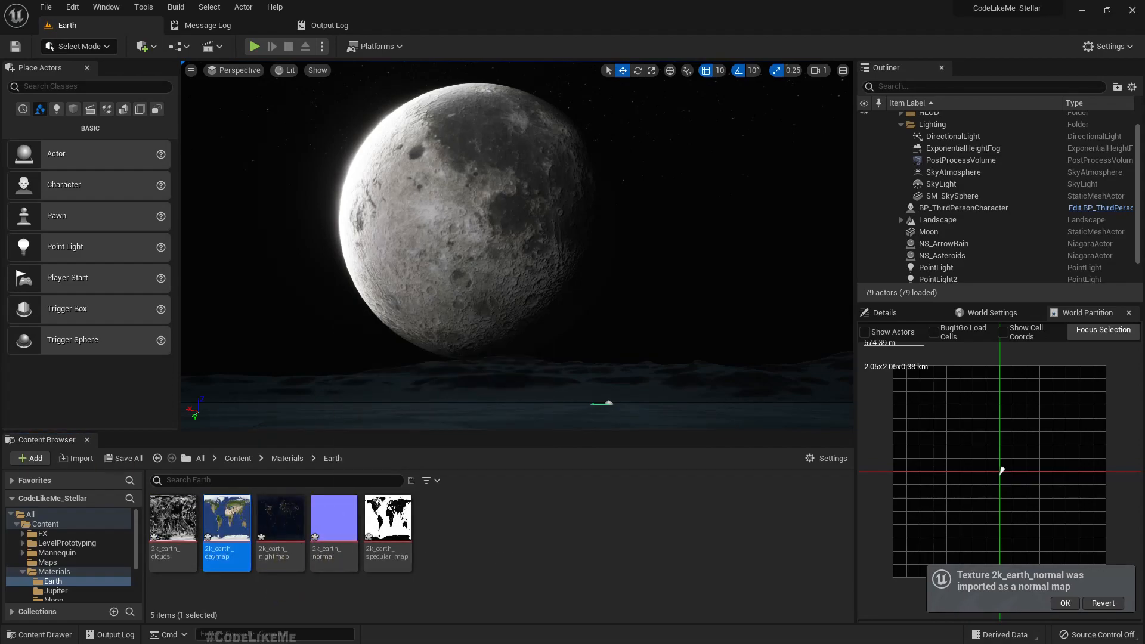
{"action": "left_click_drag", "start_coordinate": [390, 65], "coordinate": [470, 19]}
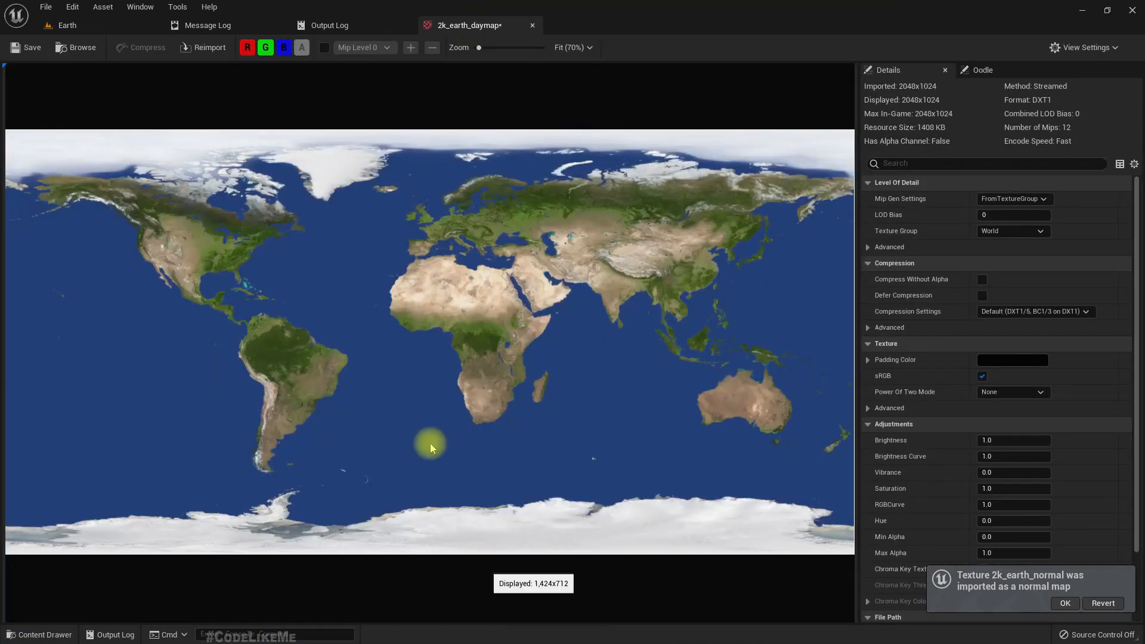
{"action": "left_click", "coordinate": [130, 23]}
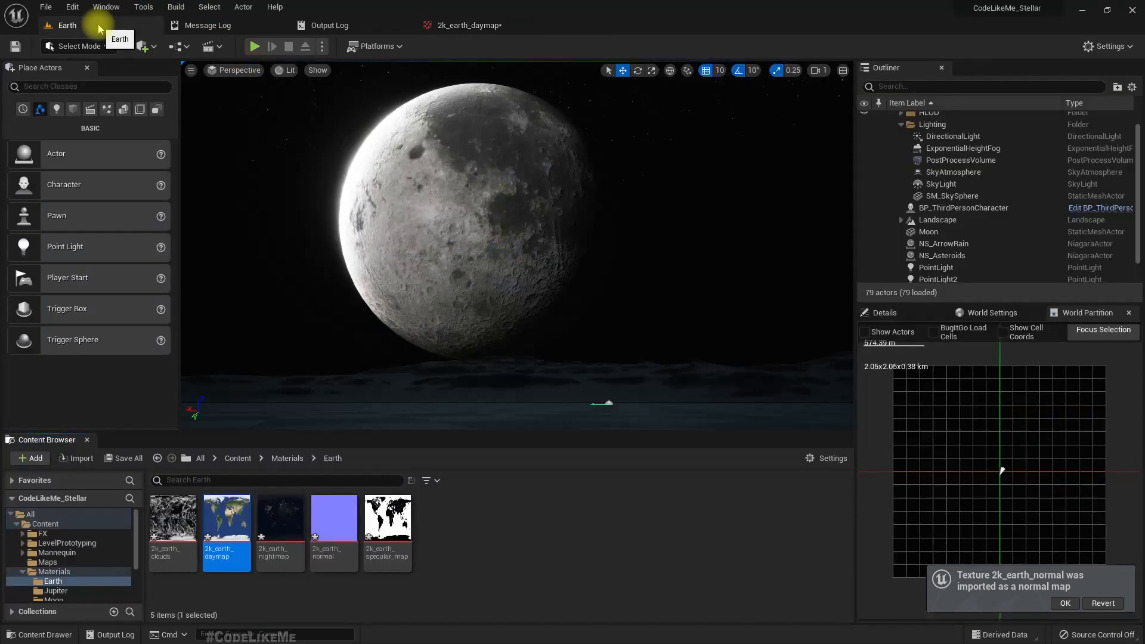
{"action": "double_click", "coordinate": [173, 531]}
{"action": "left_click", "coordinate": [59, 23]}
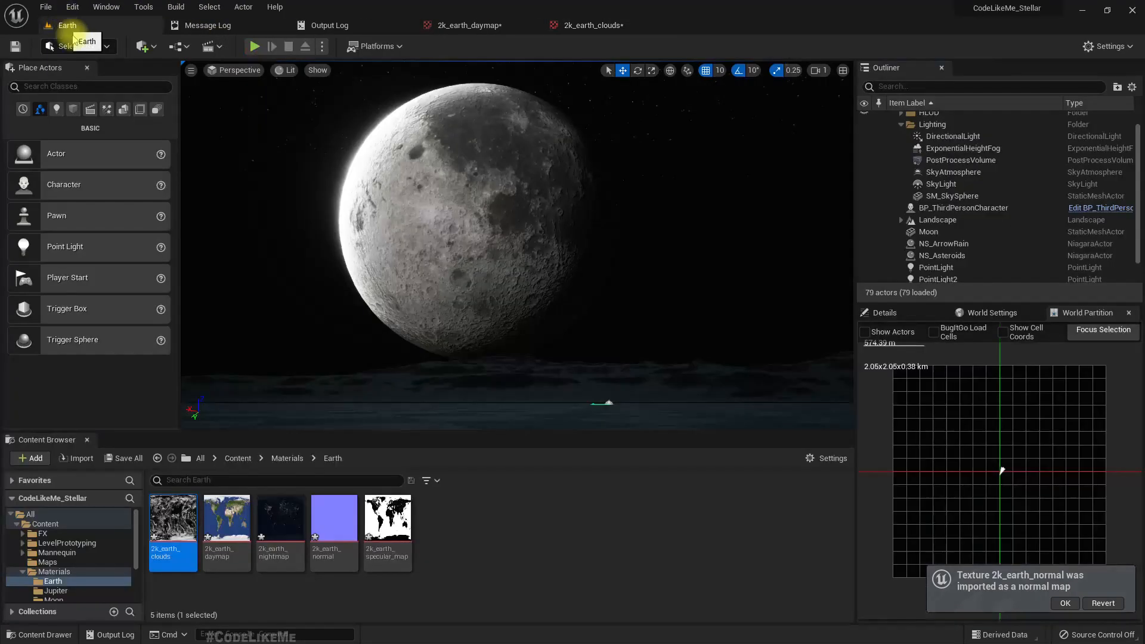
{"action": "left_click", "coordinate": [299, 515]}
{"action": "double_click", "coordinate": [299, 515]}
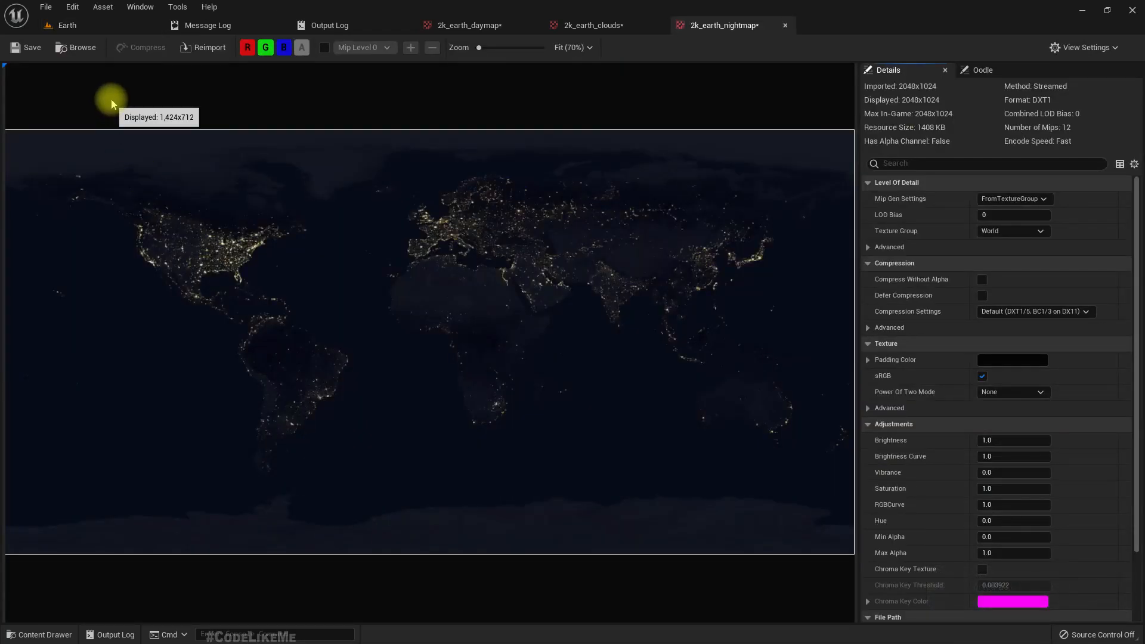
{"action": "left_click", "coordinate": [72, 24]}
- Examine the 2k_earth_specular_map and 2k_earth_normal textures, and close all editors other than the Earth level
{"action": "double_click", "coordinate": [374, 524]}
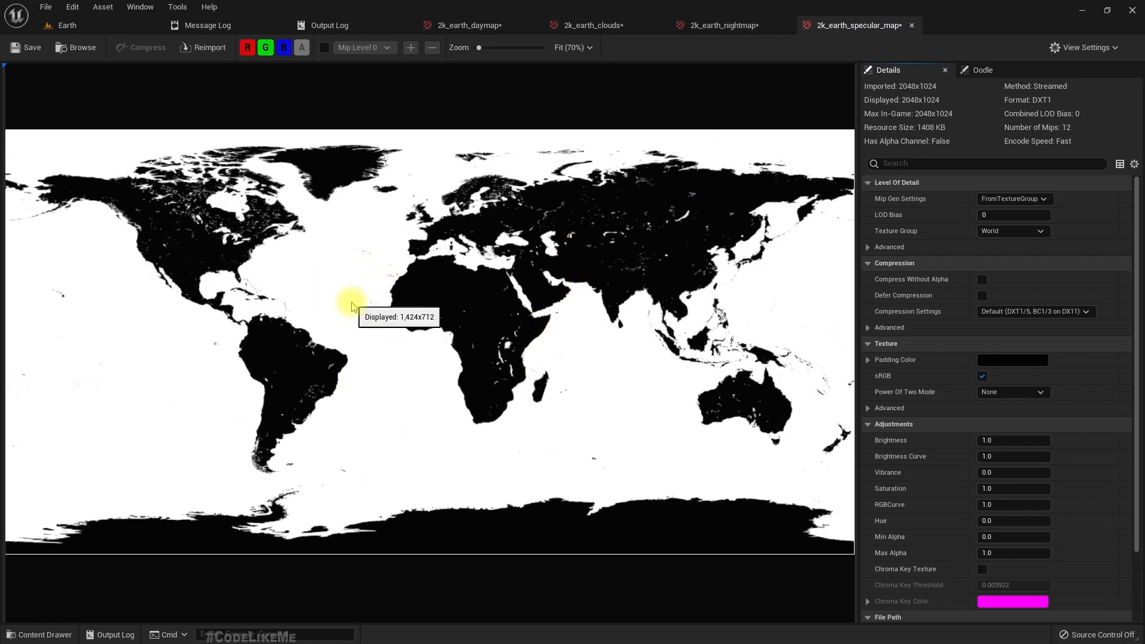
{"action": "left_click", "coordinate": [67, 25]}
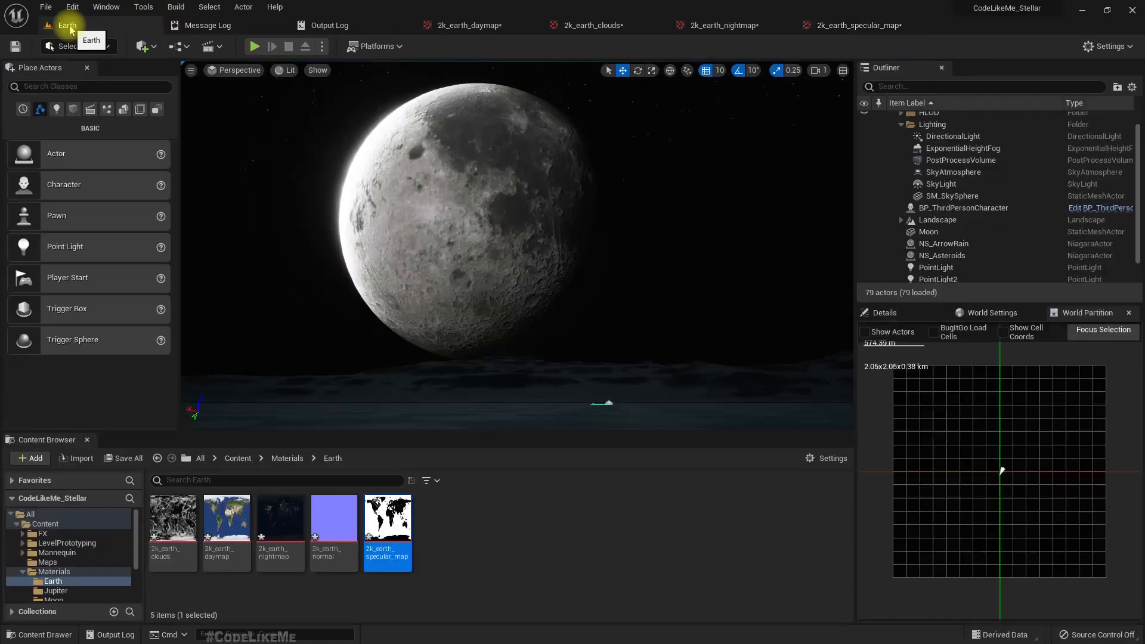
{"action": "left_click", "coordinate": [328, 497]}
{"action": "double_click", "coordinate": [328, 497]}
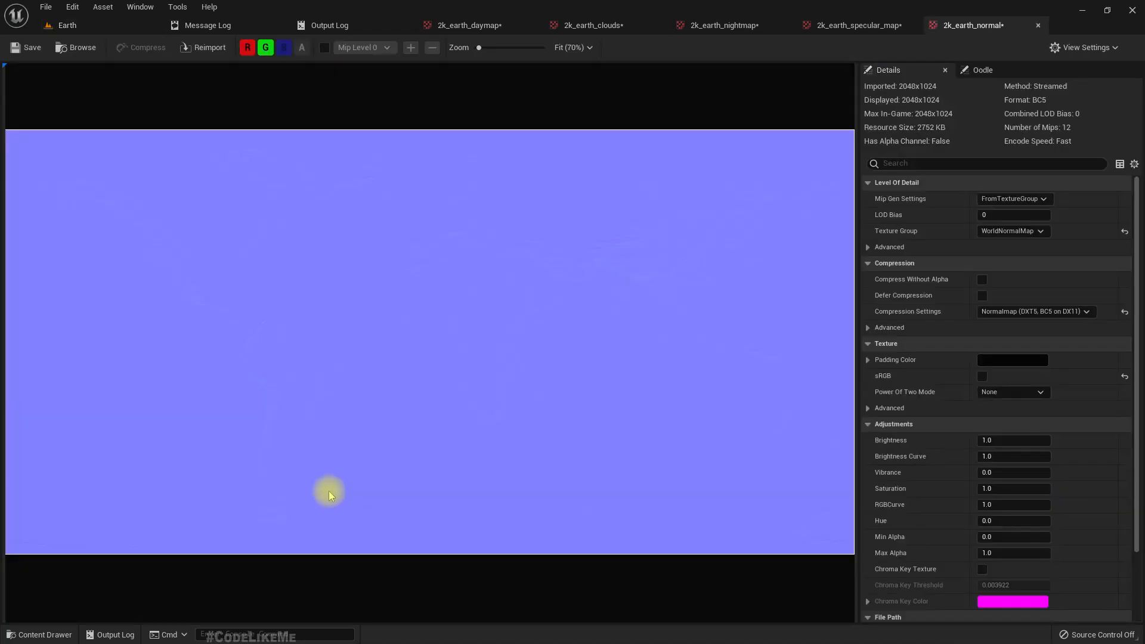
{"action": "left_click", "coordinate": [87, 26]}
{"action": "right_click", "coordinate": [89, 27]}
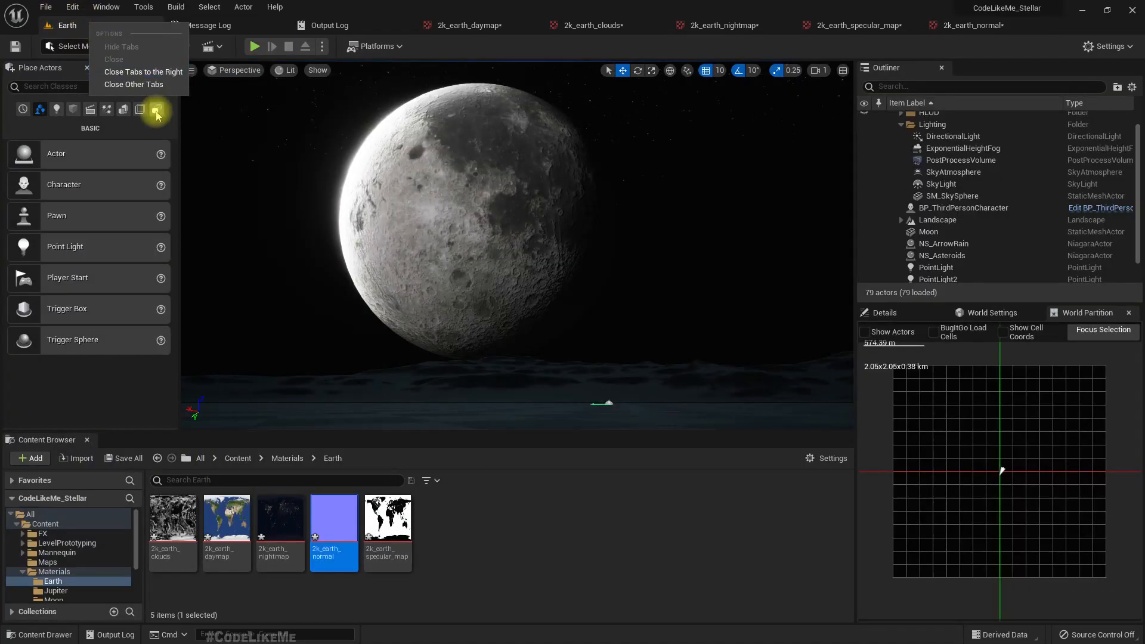
{"action": "left_click", "coordinate": [132, 76]}
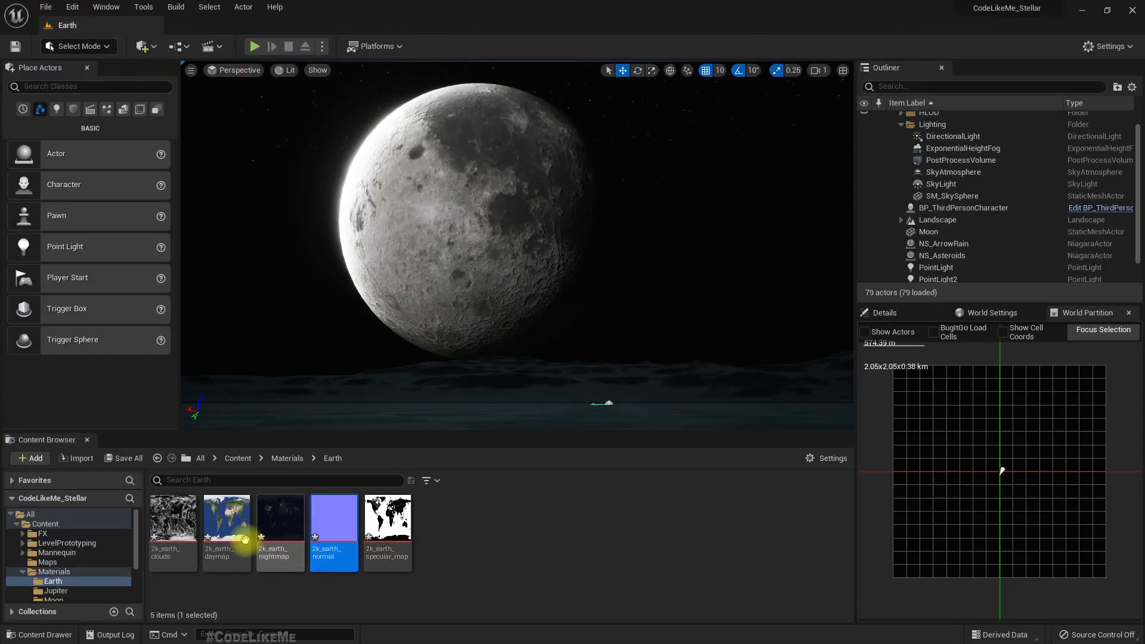
- Create a material named M_Earth from the 2k_earth_daymap texture
{"action": "right_click", "coordinate": [226, 514]}
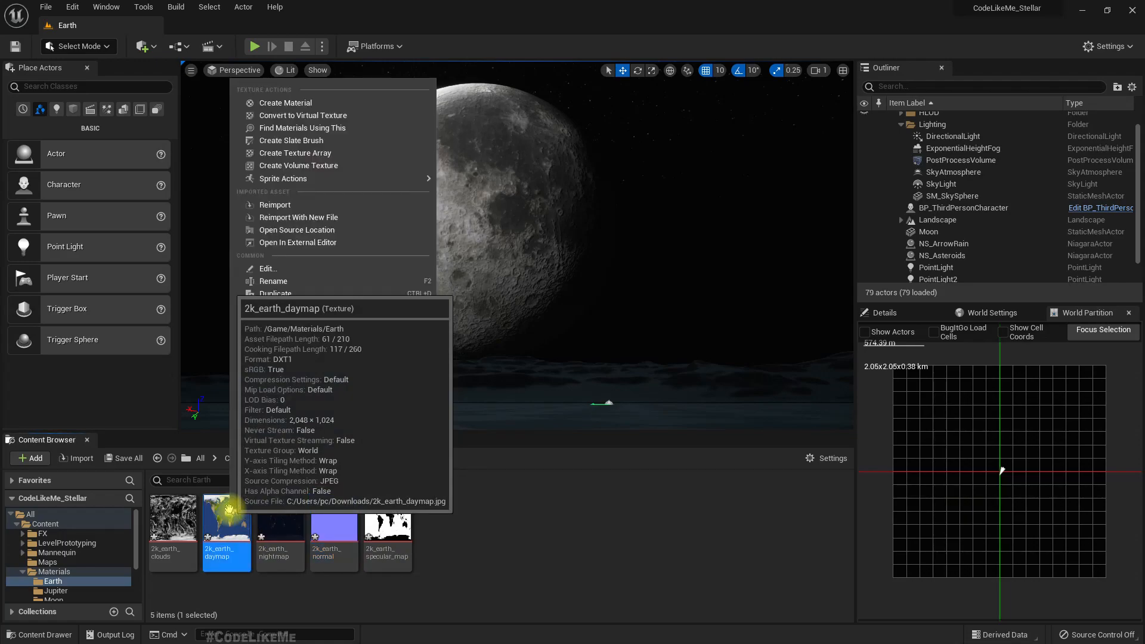
{"action": "left_click", "coordinate": [285, 103]}
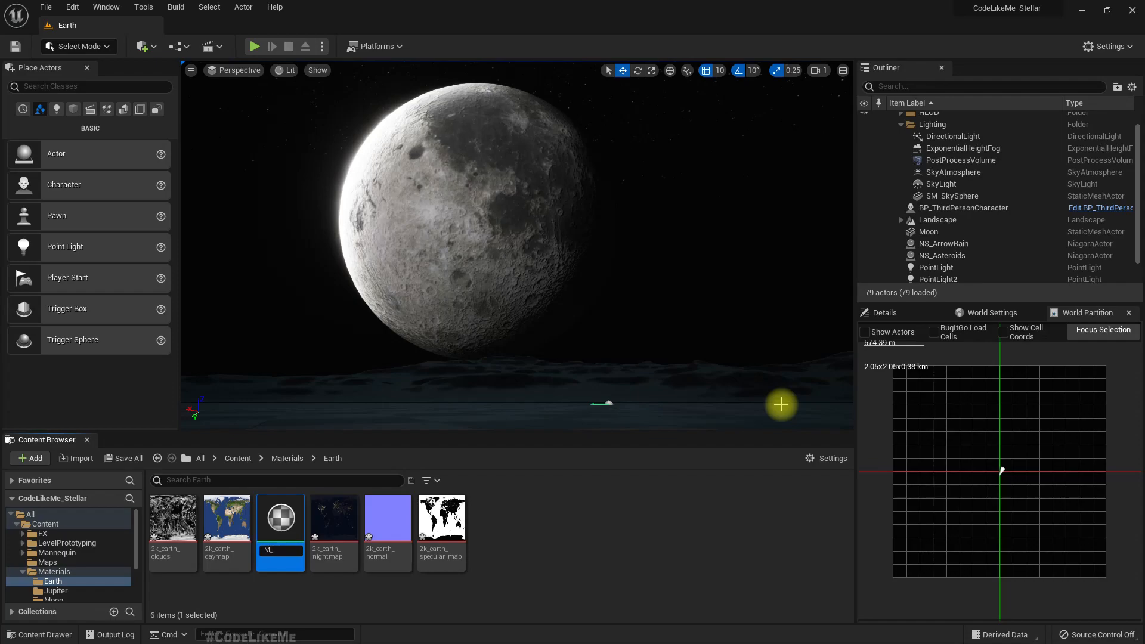
{"action": "left_click", "coordinate": [780, 405]}
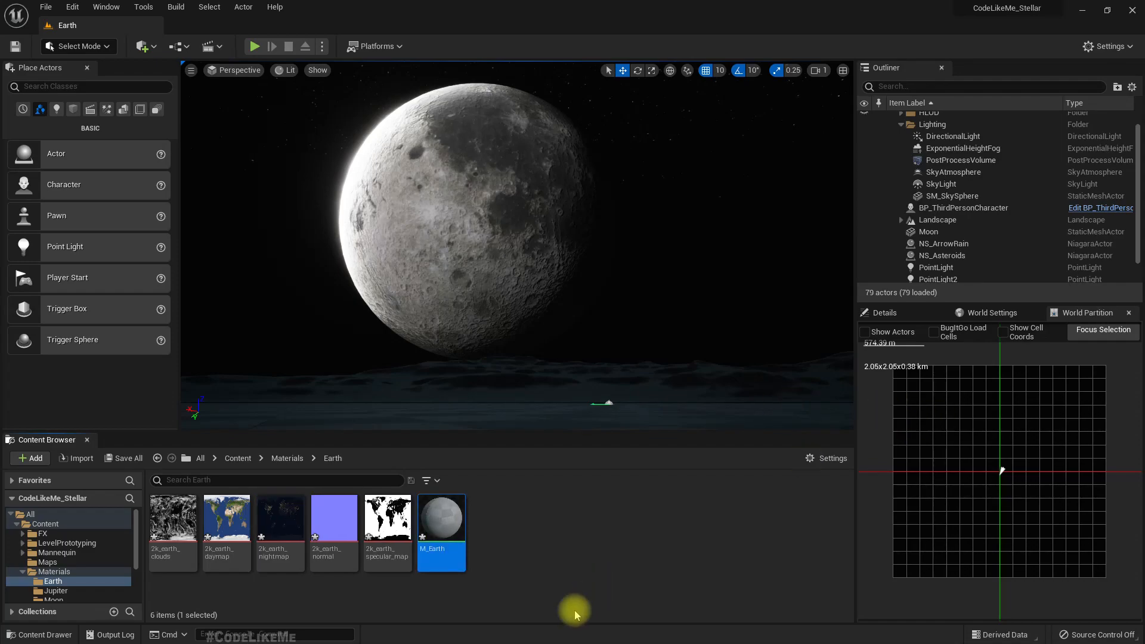
- Assign the M_Earth material to Element 0 of the Moon sphere and check the sphere in the viewport
{"action": "left_click", "coordinate": [453, 191]}
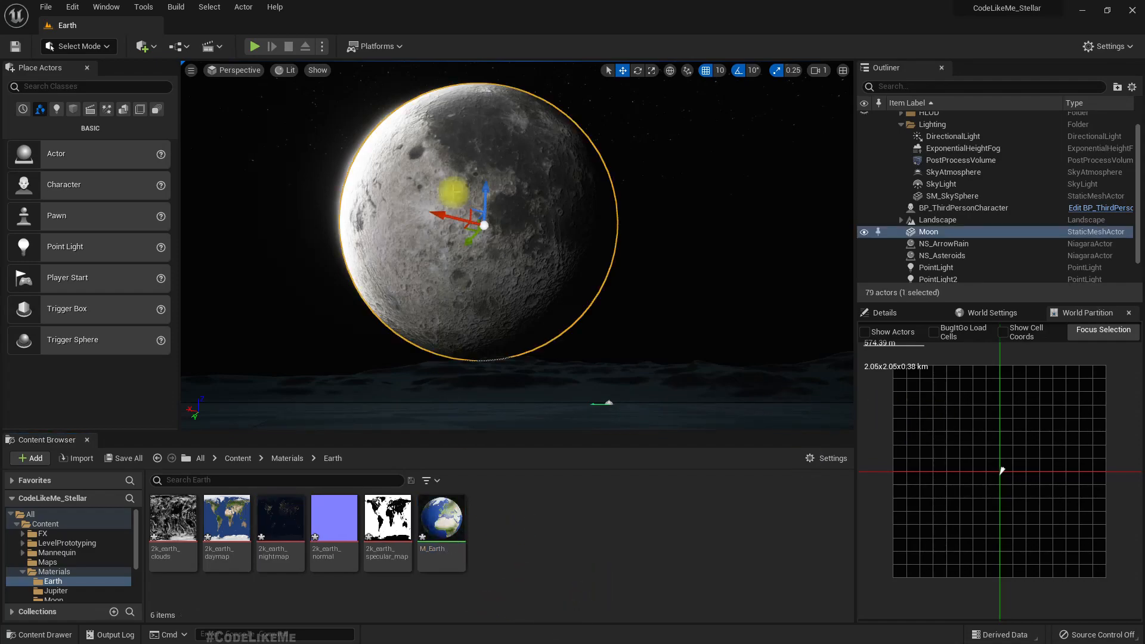
{"action": "left_click", "coordinate": [887, 315]}
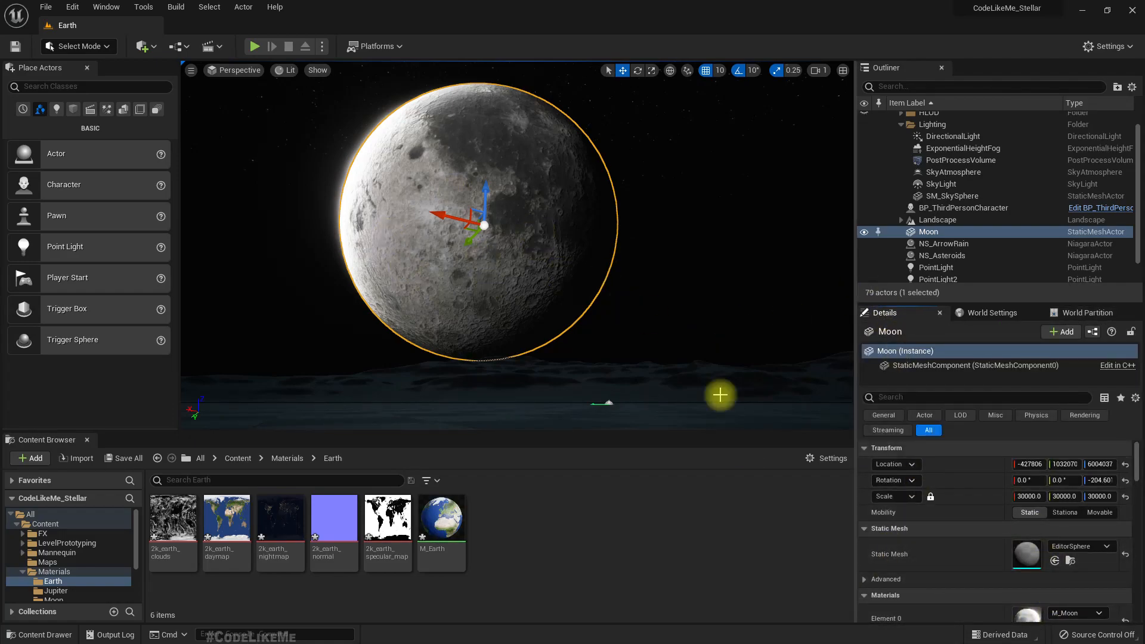
{"action": "scroll", "coordinate": [1068, 572], "scroll_direction": "down", "scroll_amount": 2}
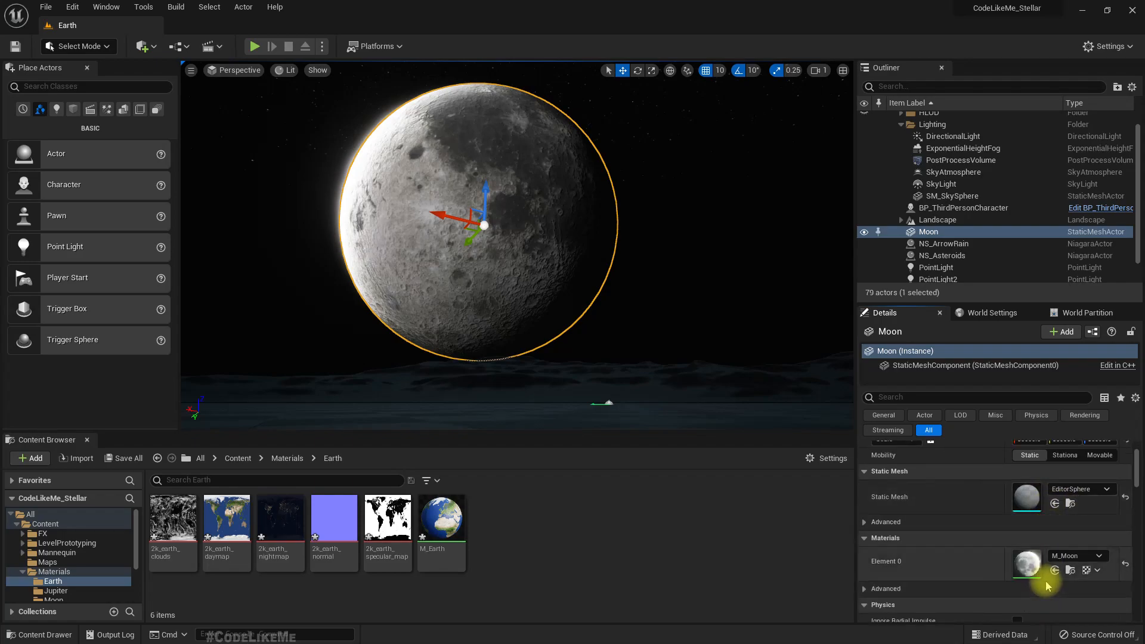
{"action": "left_click", "coordinate": [442, 522]}
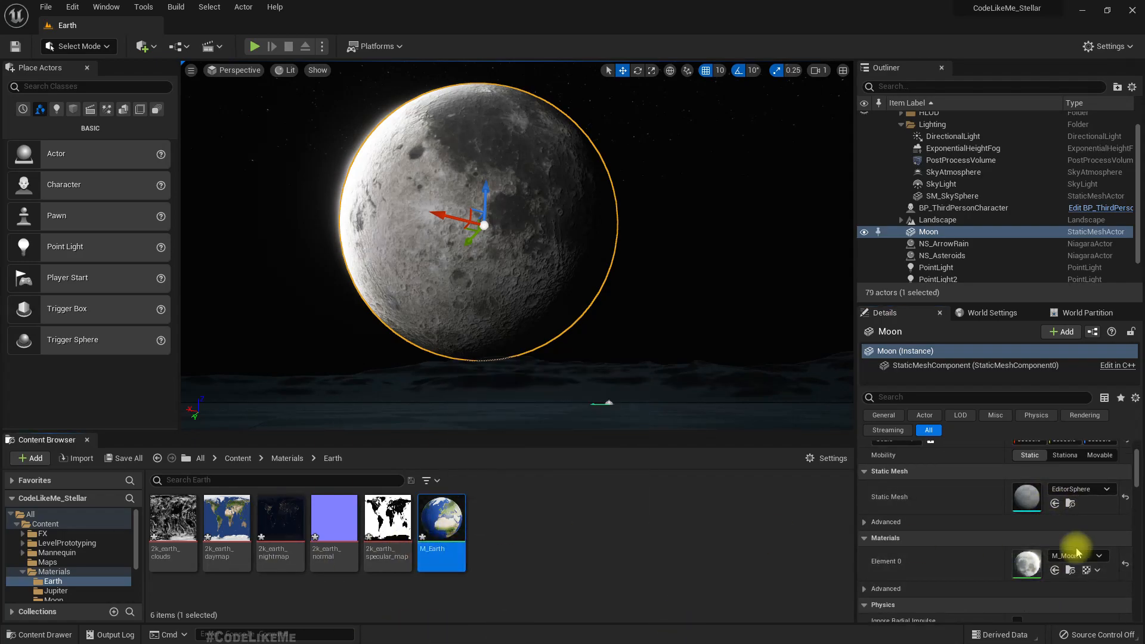
{"action": "left_click", "coordinate": [1054, 571]}
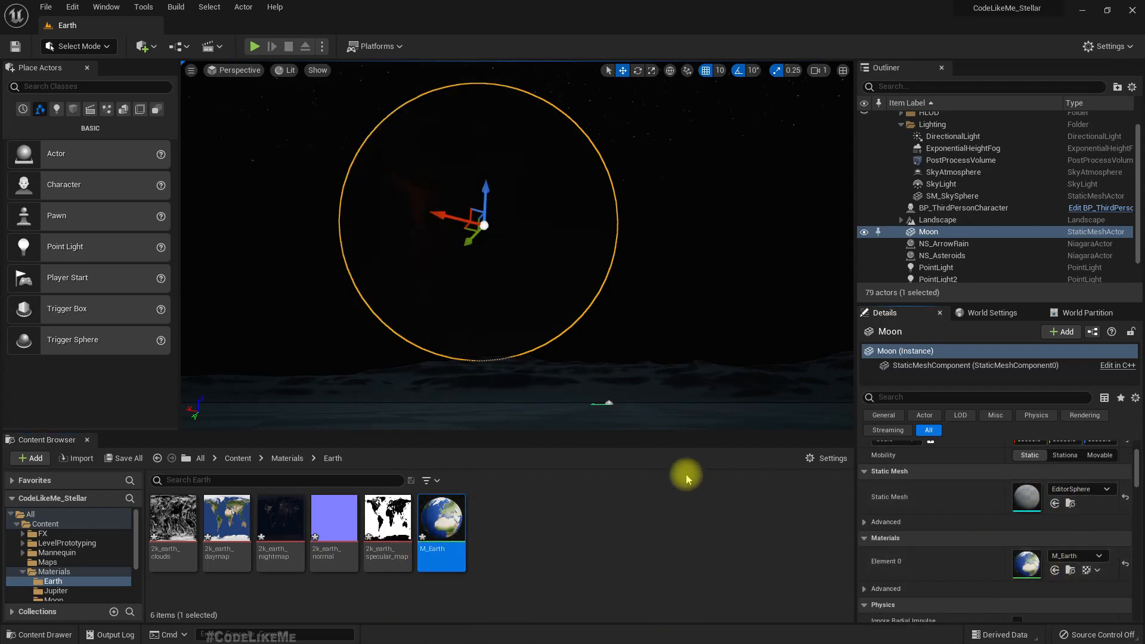
{"action": "right_click_drag", "start_coordinate": [604, 263], "coordinate": [584, 210]}
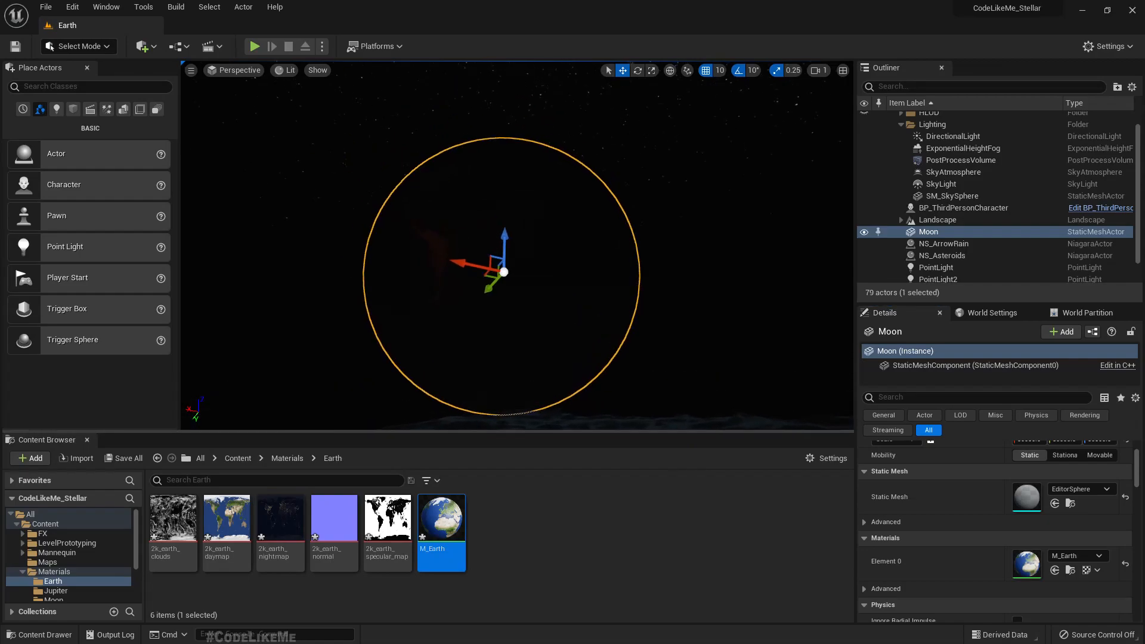
{"action": "left_click", "coordinate": [483, 263]}
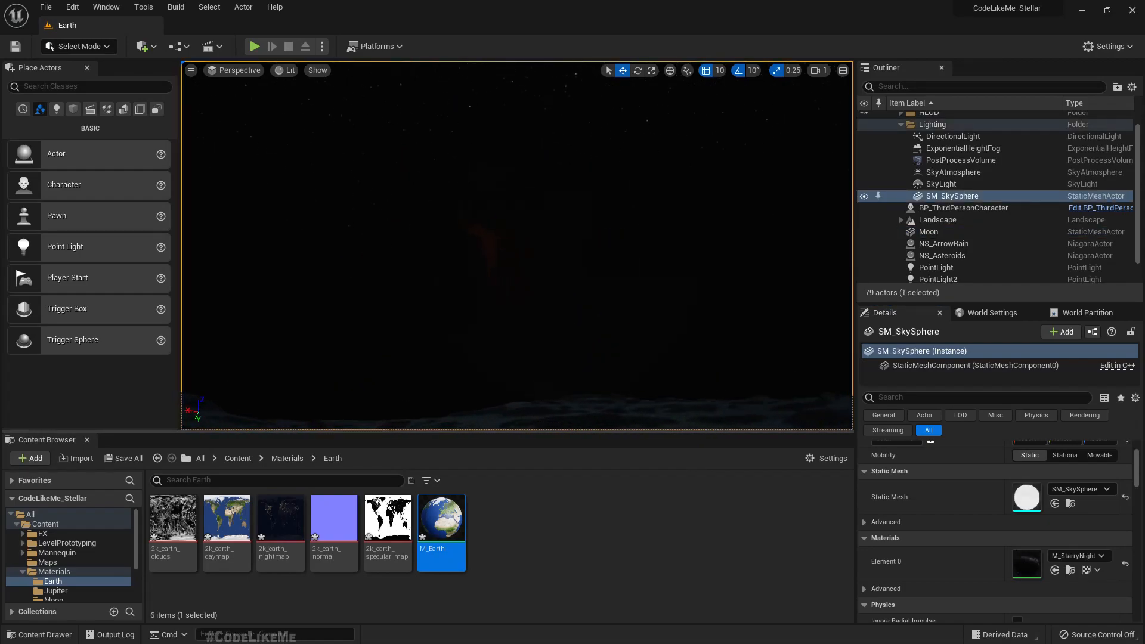
{"action": "left_click", "coordinate": [469, 208]}
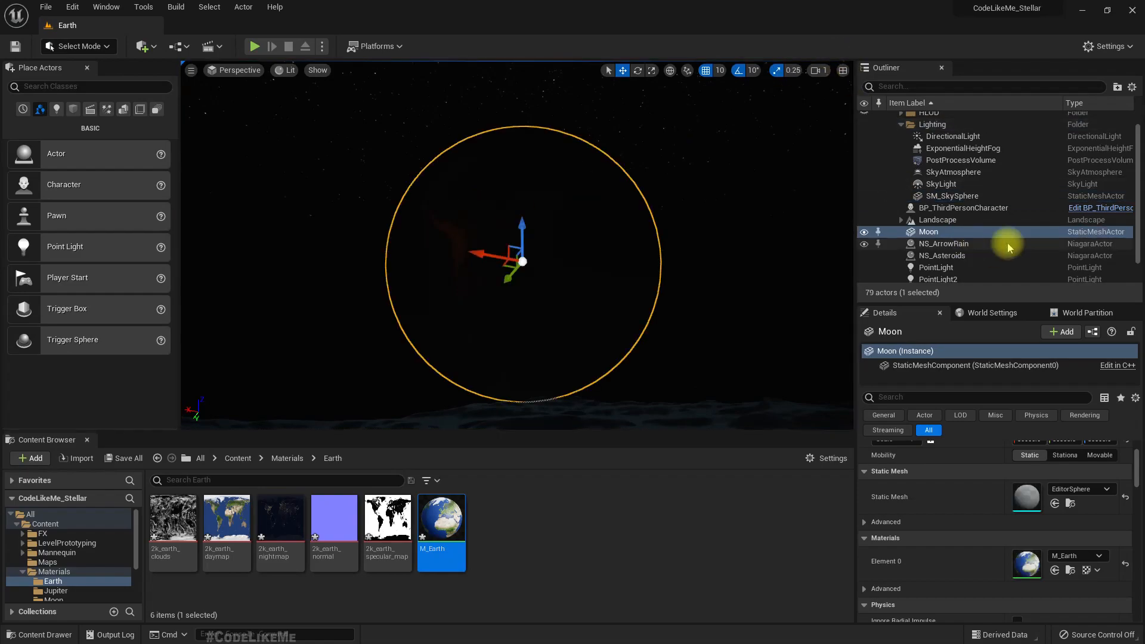
- Reset the DirectionalLight's intensity to its default of 10 lux and look around the lit scene
{"action": "left_click", "coordinate": [952, 137]}
{"action": "scroll", "coordinate": [1068, 558], "scroll_direction": "down", "scroll_amount": 1}
{"action": "left_click", "coordinate": [1060, 543]}
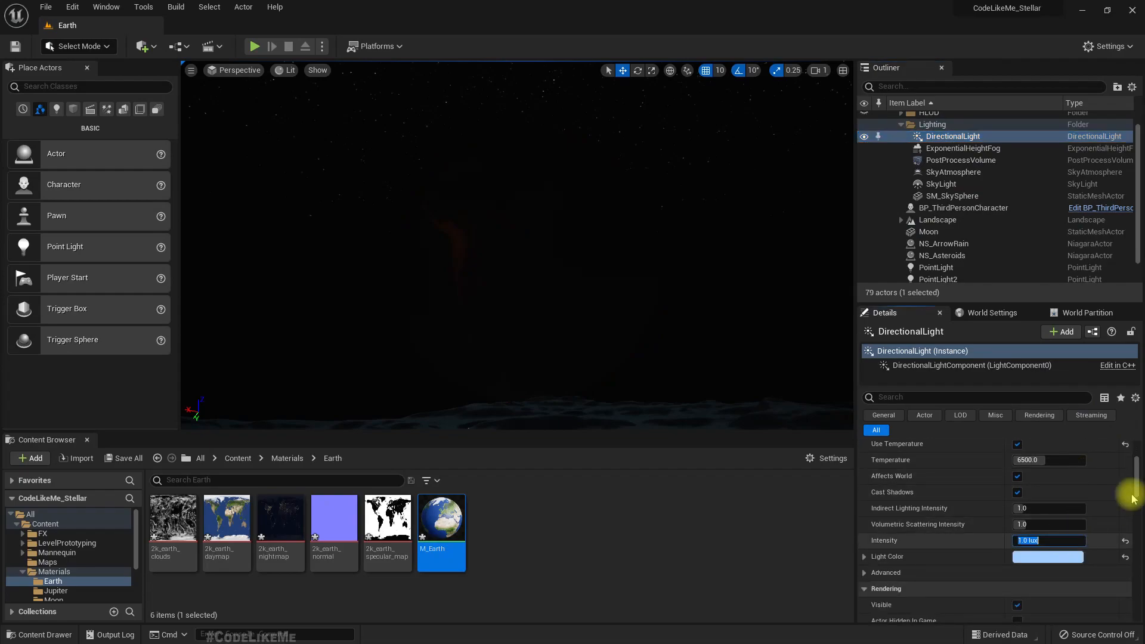
{"action": "left_click", "coordinate": [1125, 541]}
{"action": "right_click_drag", "start_coordinate": [713, 319], "coordinate": [641, 341]}
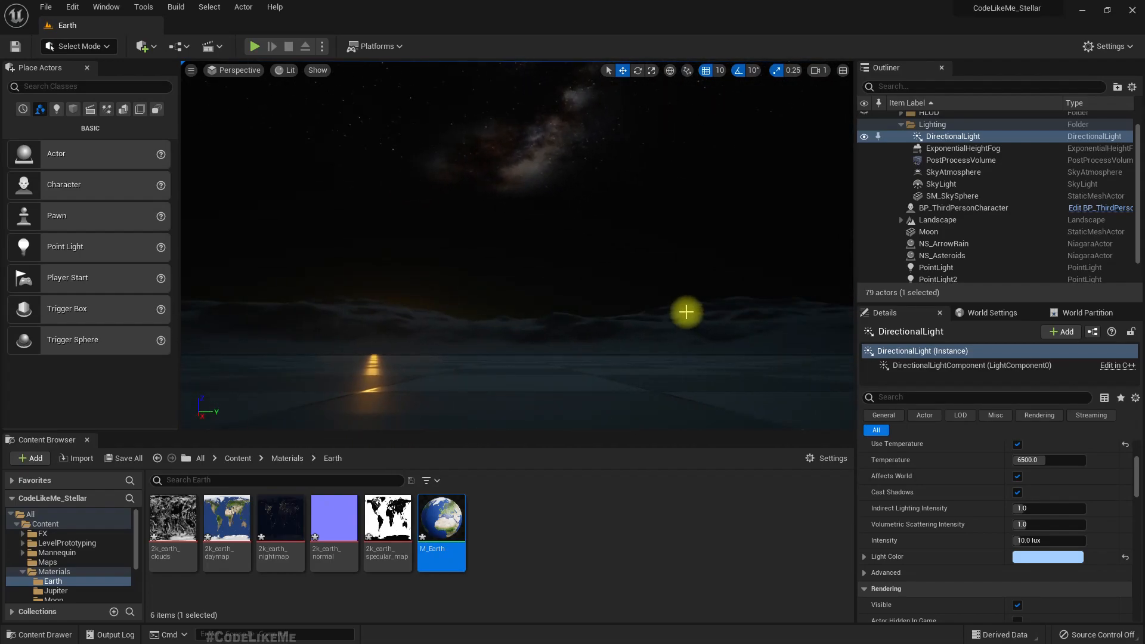
- Try rotating the DirectionalLight to raise the sun above the horizon, and undo the rotation
{"action": "key", "text": "ctrl+l"}
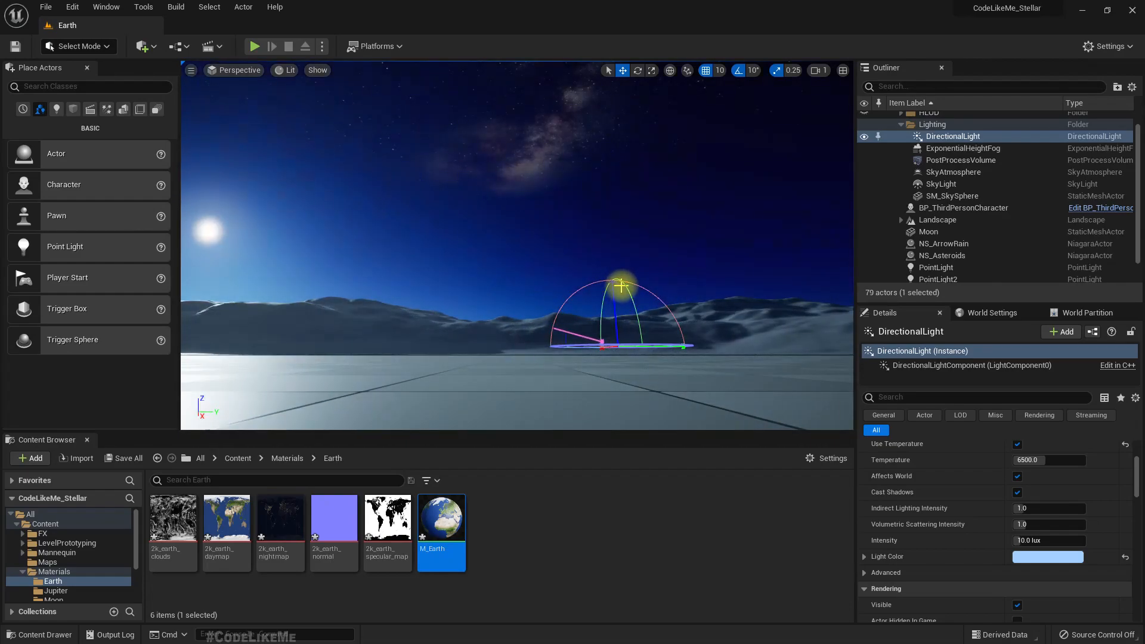
{"action": "right_click_drag", "start_coordinate": [557, 289], "coordinate": [605, 275]}
{"action": "key", "text": "ctrl+l"}
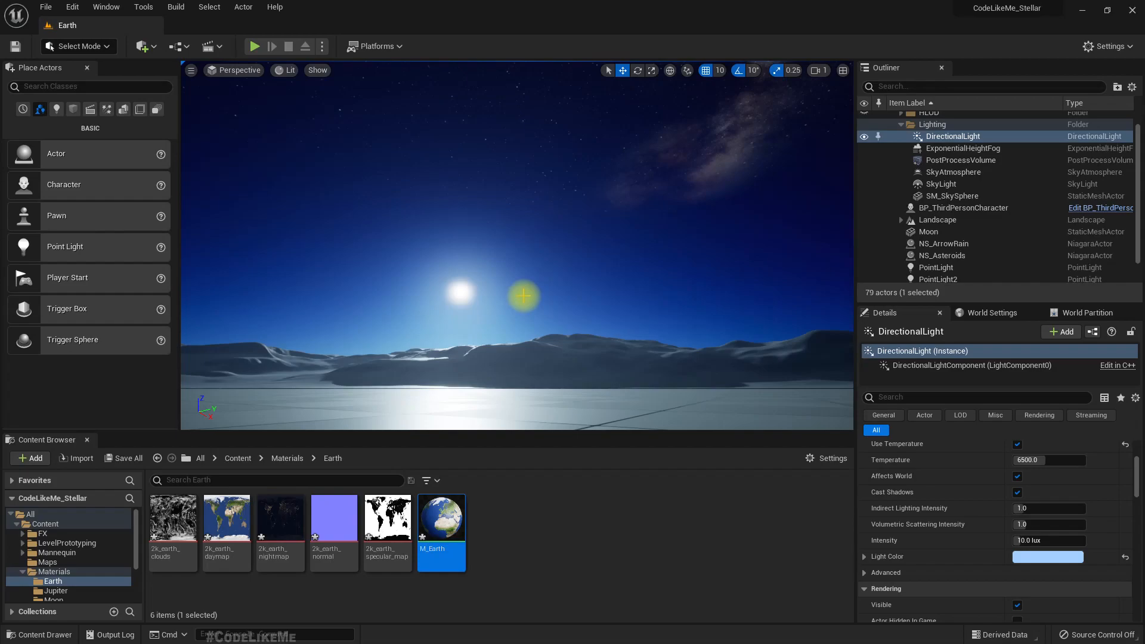
{"action": "key", "text": "ctrl+z"}
- Set the DirectionalLight's intensity to 1 lux while viewing the Earth sphere
{"action": "right_click_drag", "start_coordinate": [501, 297], "coordinate": [761, 282]}
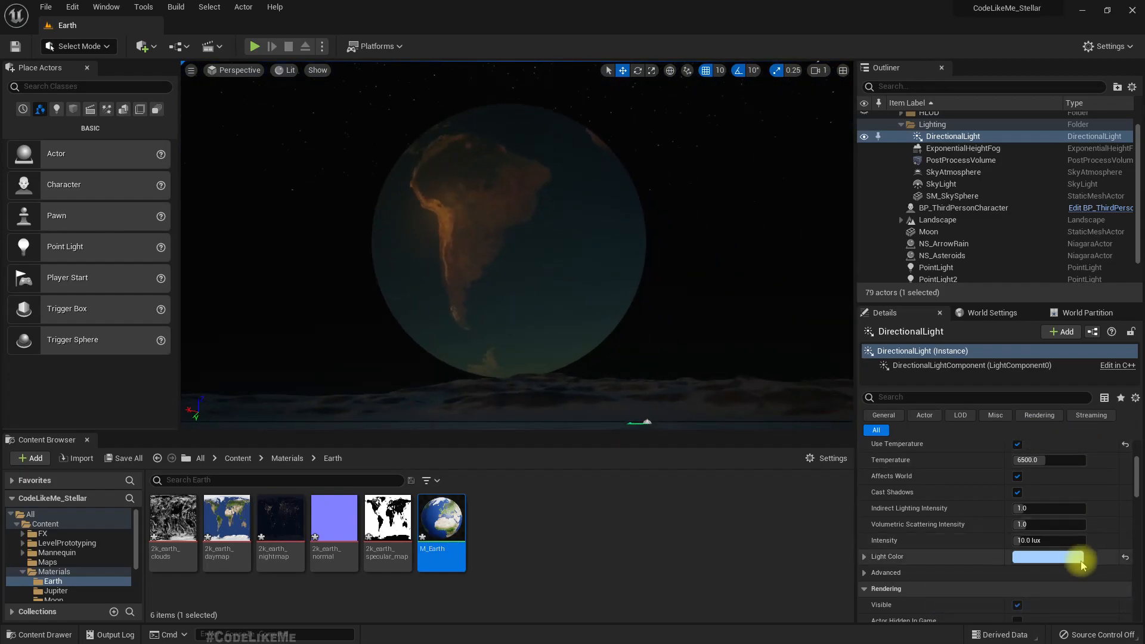
{"action": "left_click", "coordinate": [1049, 541]}
{"action": "type", "text": "1"}
{"action": "key", "text": "Return"}
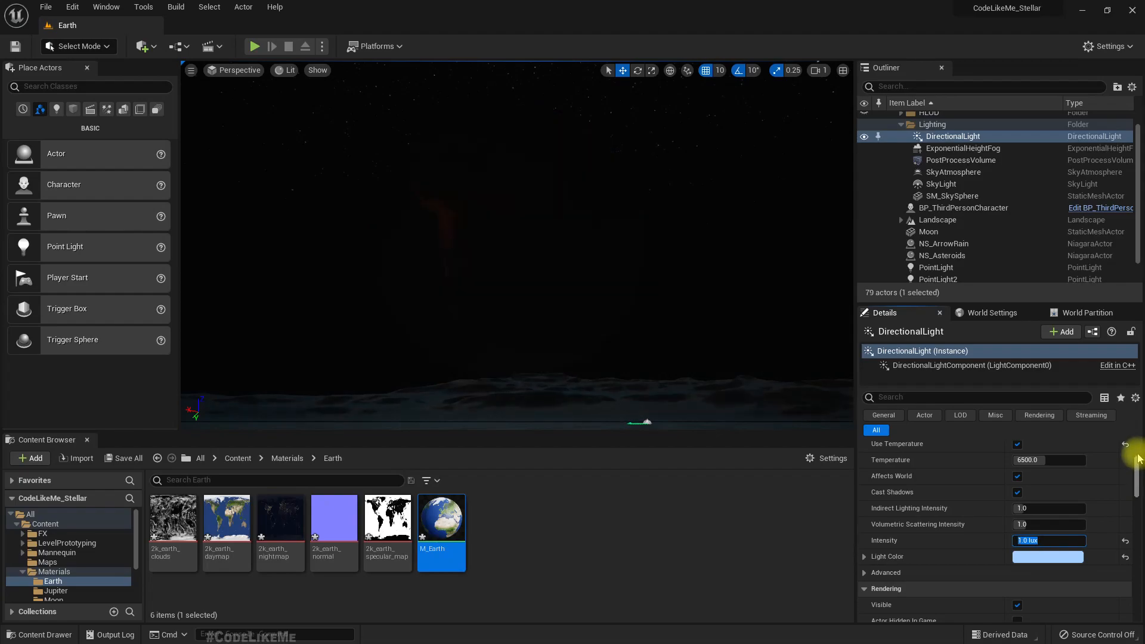
- Move the daymap texture sample in the M_Earth graph farther away from the material output node
{"action": "right_click_drag", "start_coordinate": [670, 263], "coordinate": [332, 202]}
{"action": "left_click", "coordinate": [403, 191]}
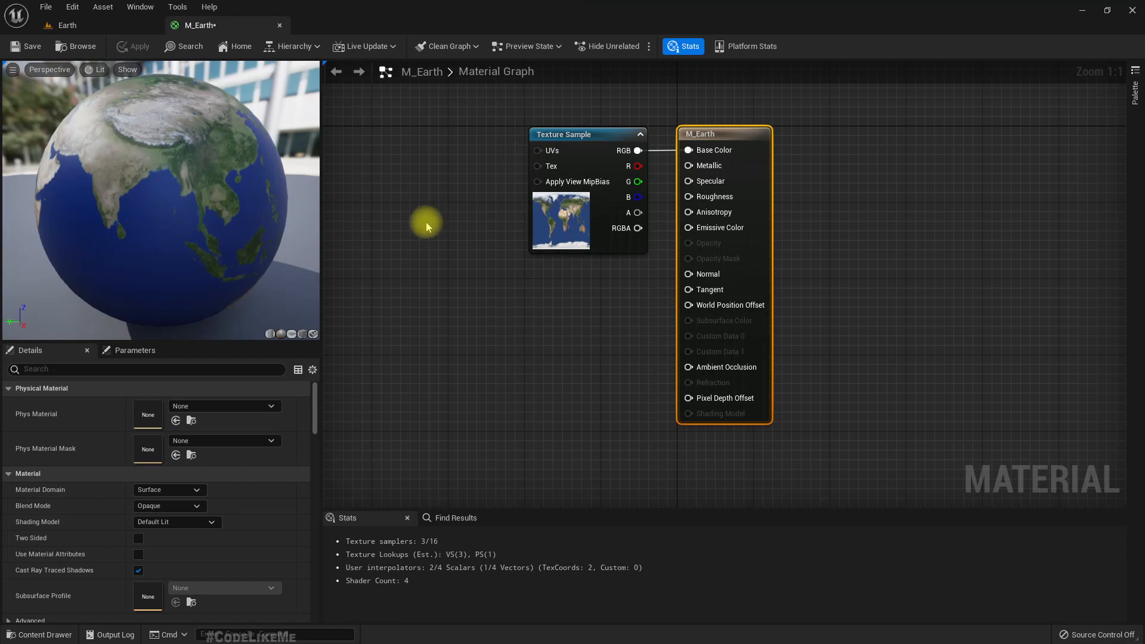
{"action": "left_click_drag", "start_coordinate": [564, 135], "coordinate": [379, 134]}
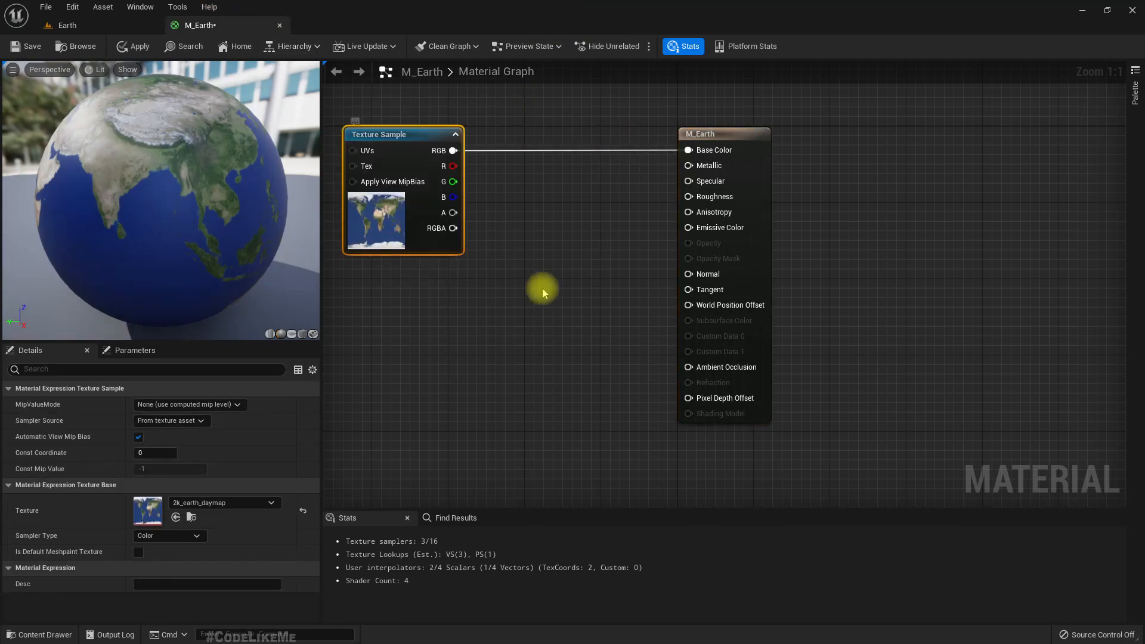
- Add the 2k_earth_normal and 2k_earth_specular_map textures from Materials/Earth to the M_Earth graph as texture samples
{"action": "left_click", "coordinate": [109, 24]}
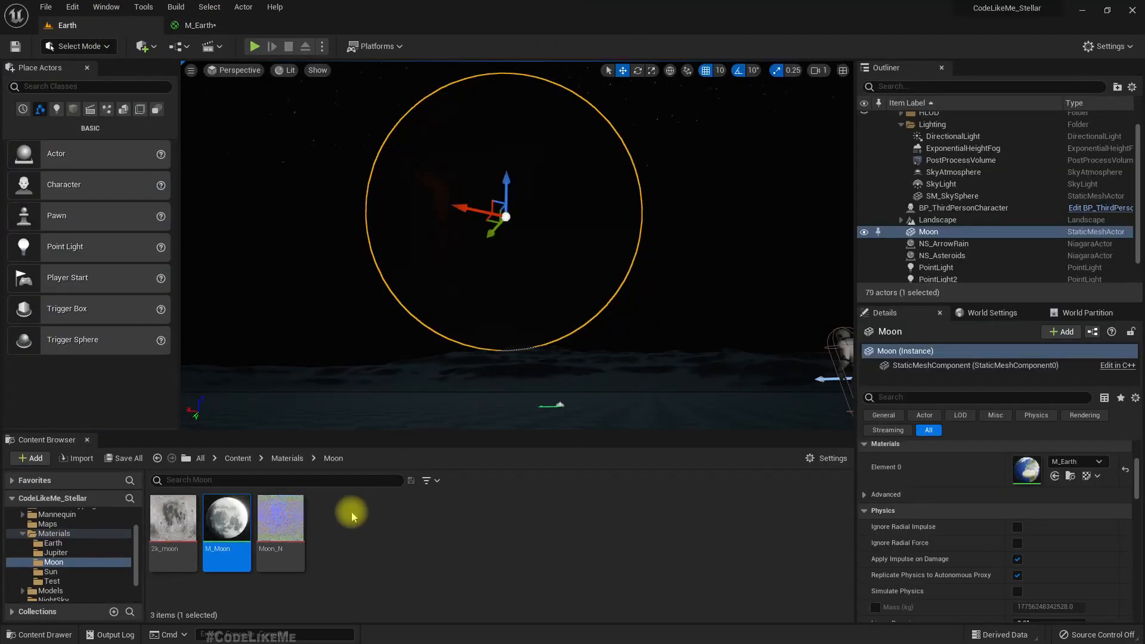
{"action": "left_click", "coordinate": [52, 572]}
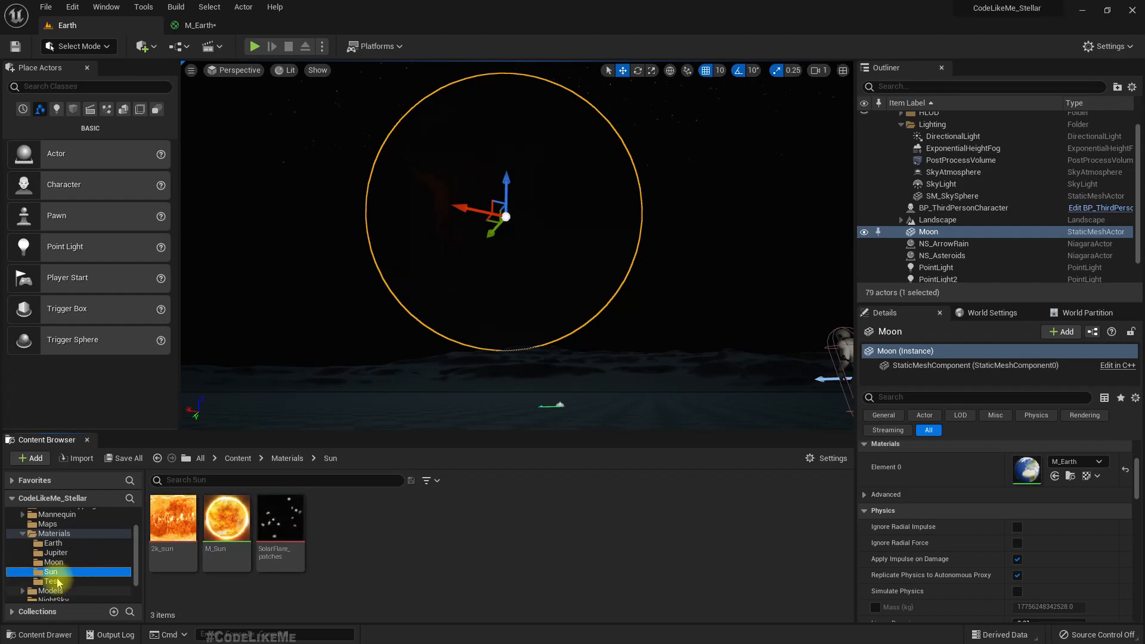
{"action": "left_click", "coordinate": [53, 542]}
{"action": "left_click", "coordinate": [289, 564]}
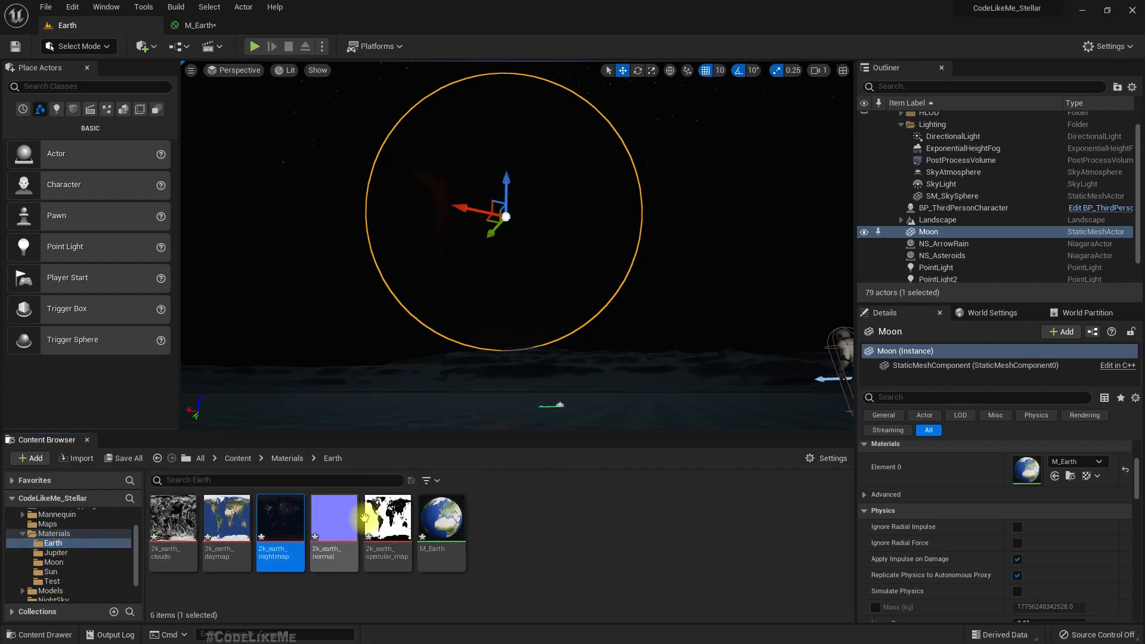
{"action": "left_click", "coordinate": [352, 517]}
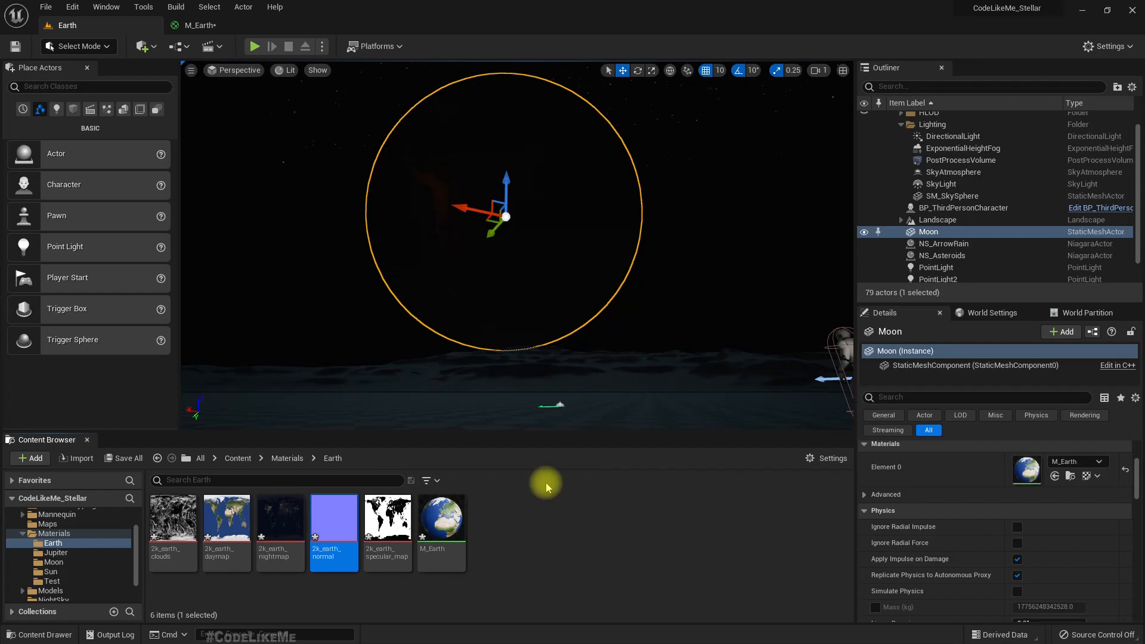
{"action": "left_click", "coordinate": [379, 523], "text": "ctrl"}
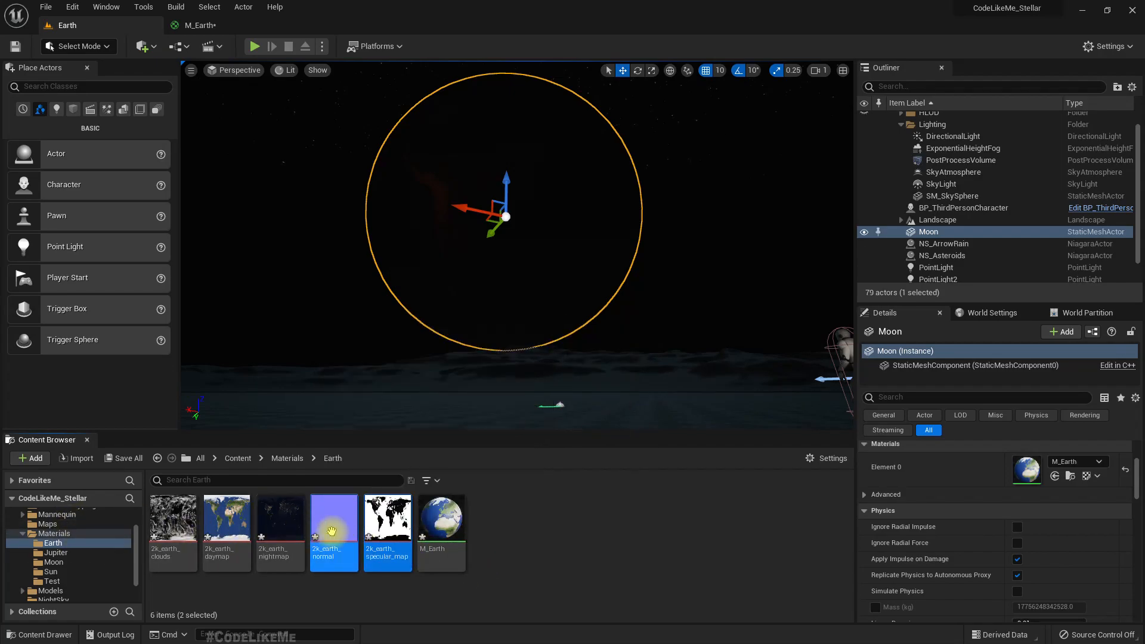
{"action": "left_click_drag", "start_coordinate": [332, 524], "coordinate": [460, 358]}
- Separate the two new texture samples and place the specular map sample directly below the daymap sample
{"action": "right_click_drag", "start_coordinate": [517, 329], "coordinate": [647, 216]}
{"action": "left_click", "coordinate": [557, 422]}
{"action": "left_click_drag", "start_coordinate": [609, 357], "coordinate": [512, 464]}
{"action": "left_click_drag", "start_coordinate": [611, 258], "coordinate": [528, 164]}
{"action": "right_click_drag", "start_coordinate": [585, 190], "coordinate": [521, 352]}
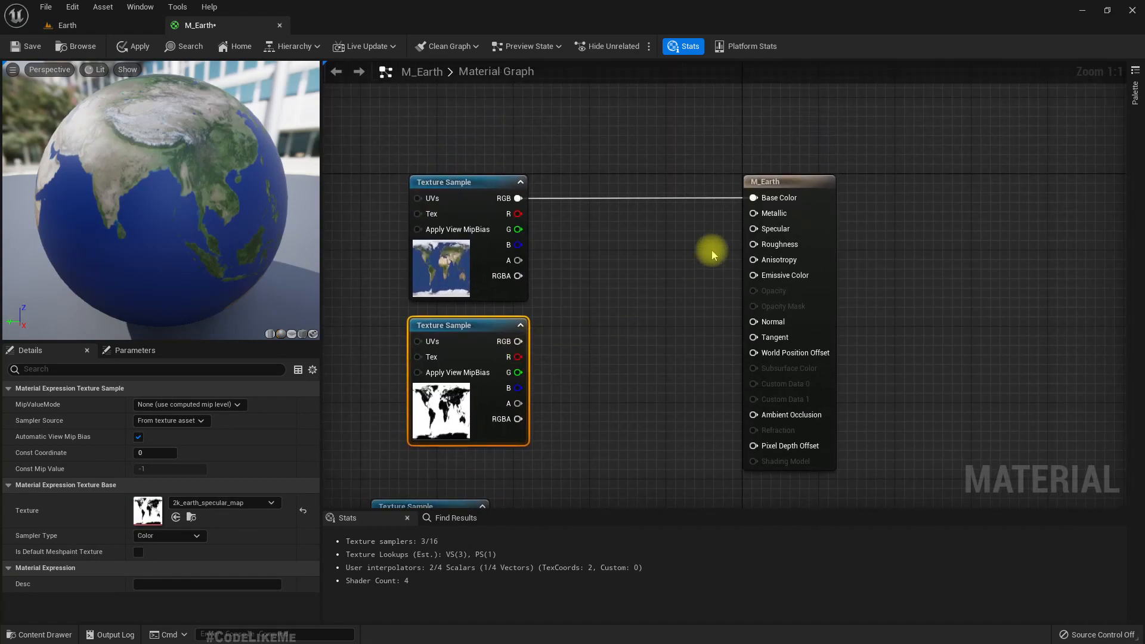
- Connect the specular map's RGB output to Specular and the normal map's RGB output to Normal on the M_Earth node
{"action": "left_click_drag", "start_coordinate": [753, 228], "coordinate": [516, 341]}
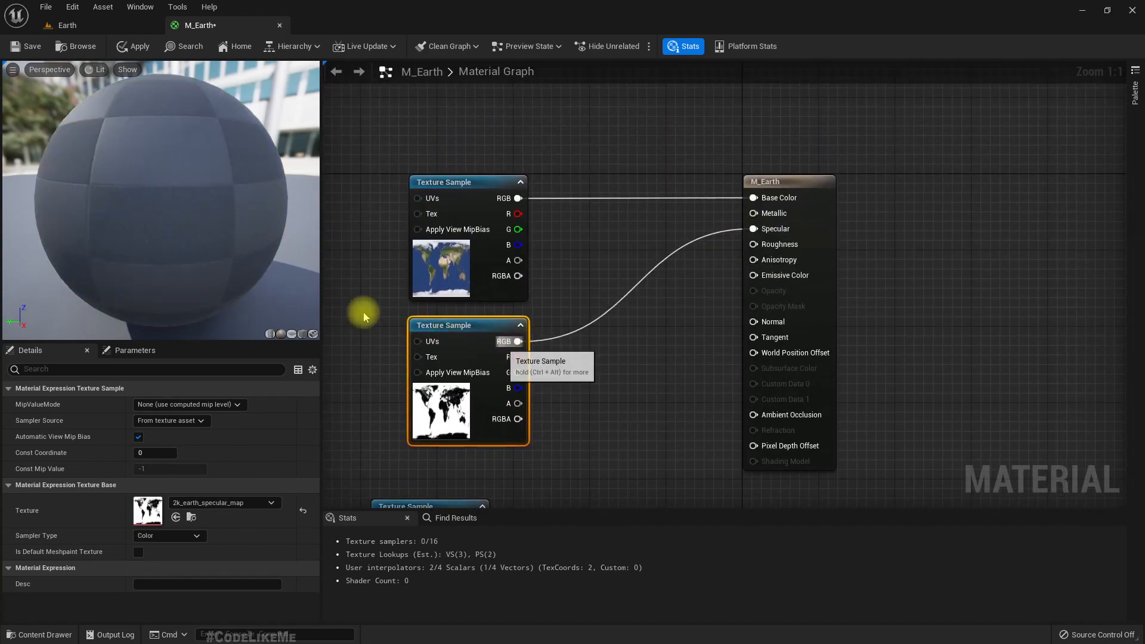
{"action": "left_click_drag", "start_coordinate": [188, 260], "coordinate": [161, 153]}
{"action": "right_click_drag", "start_coordinate": [537, 363], "coordinate": [459, 412]}
{"action": "left_click", "coordinate": [422, 356]}
{"action": "left_click_drag", "start_coordinate": [480, 417], "coordinate": [715, 255]}
{"action": "mouse_move", "coordinate": [177, 202]}
{"action": "left_mouse_down"}
{"action": "mouse_move", "coordinate": [9, 229]}
{"action": "mouse_move", "coordinate": [165, 192]}
{"action": "left_mouse_up"}
- Examine the preview sphere's normal detail in the Detail Lighting view mode and again in the Lit view mode
{"action": "left_click", "coordinate": [93, 70]}
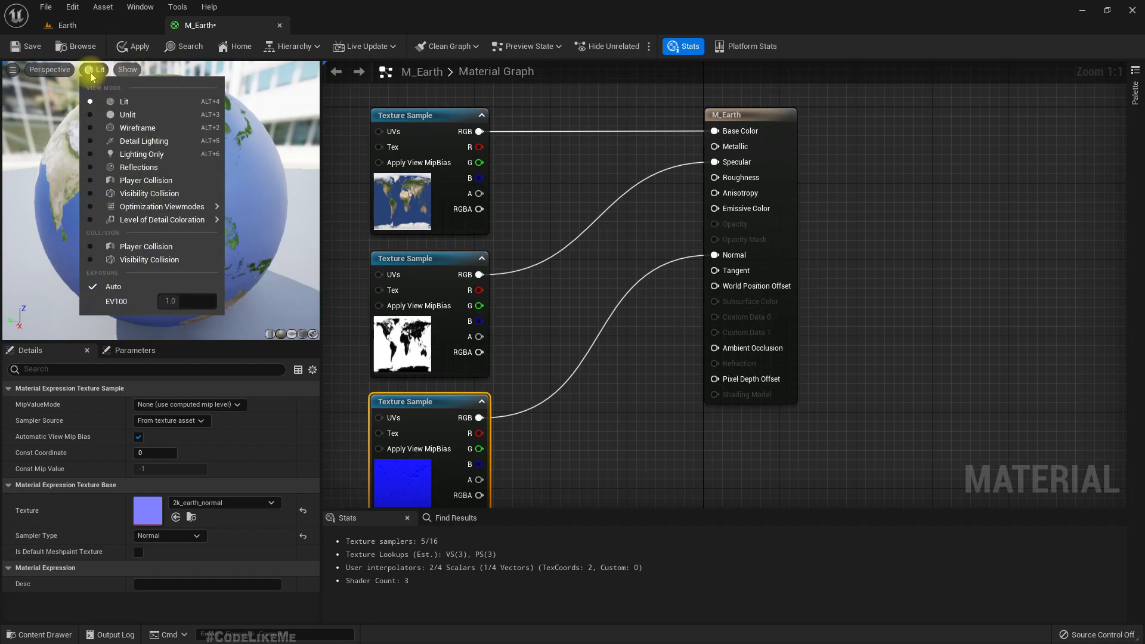
{"action": "left_click", "coordinate": [145, 140]}
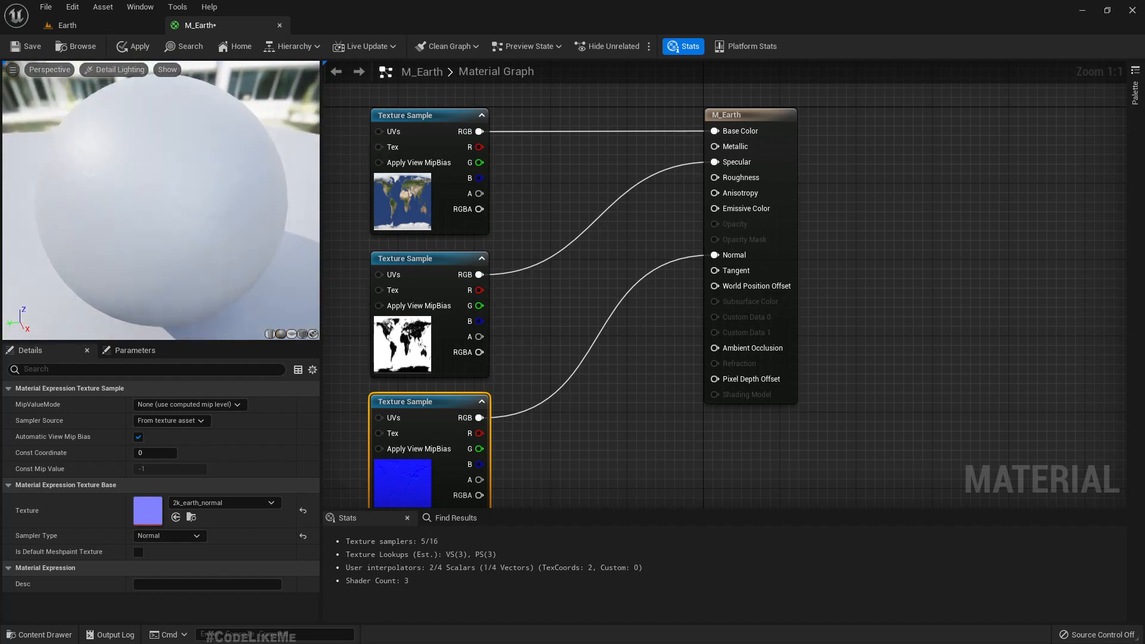
{"action": "left_click_drag", "start_coordinate": [173, 197], "coordinate": [152, 176]}
{"action": "left_click", "coordinate": [113, 70]}
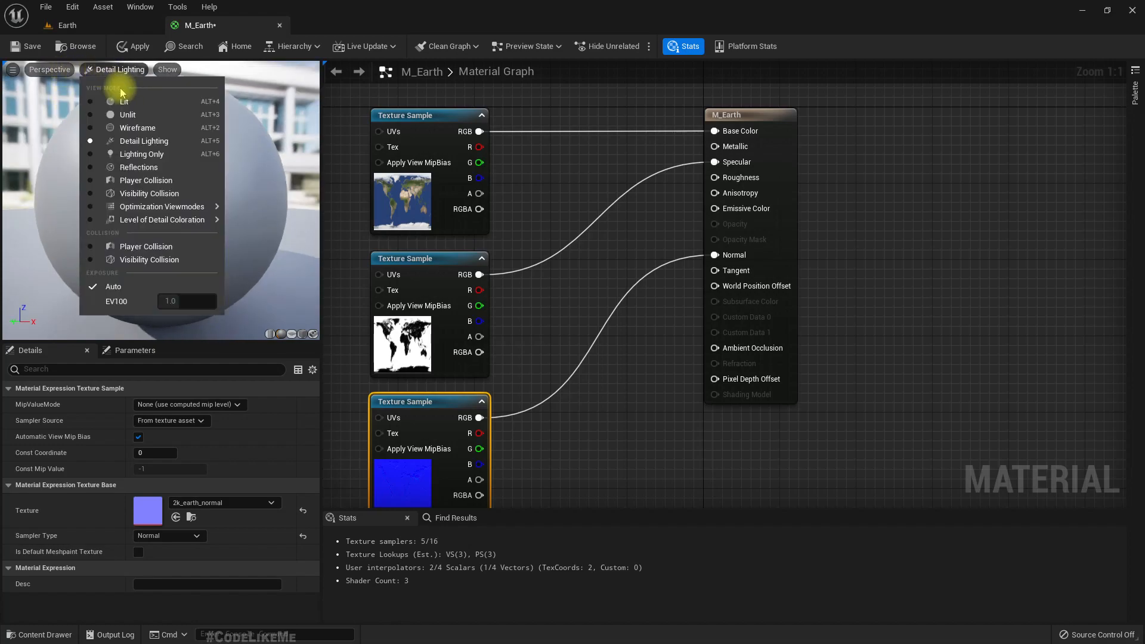
{"action": "left_click", "coordinate": [117, 109]}
{"action": "left_click_drag", "start_coordinate": [179, 146], "coordinate": [163, 147]}
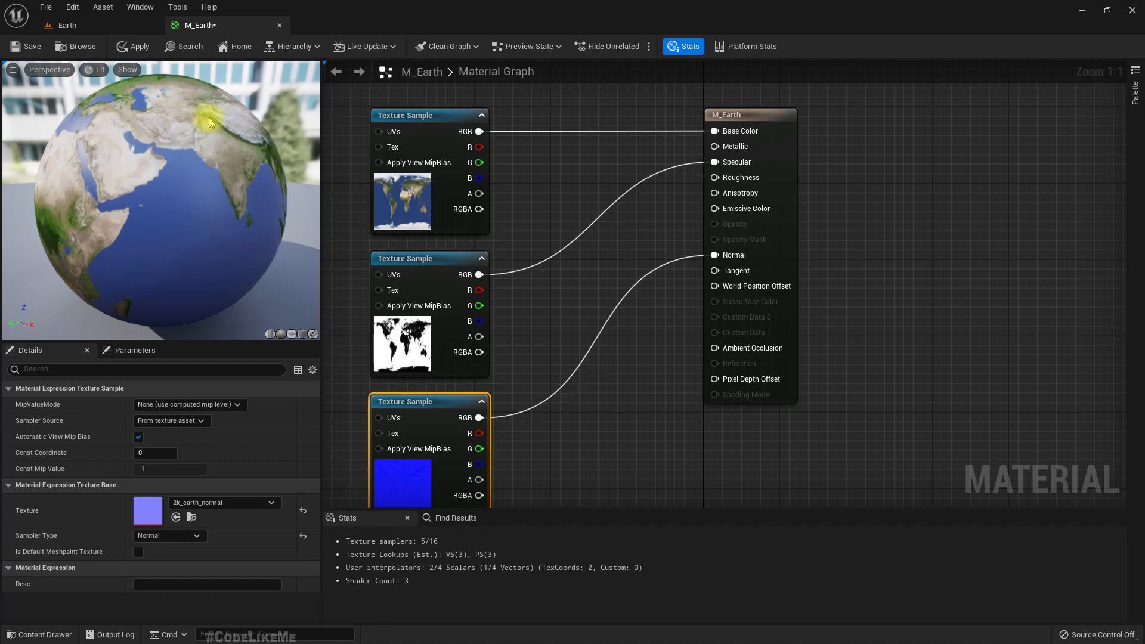
{"action": "left_click_drag", "start_coordinate": [285, 160], "coordinate": [233, 167]}
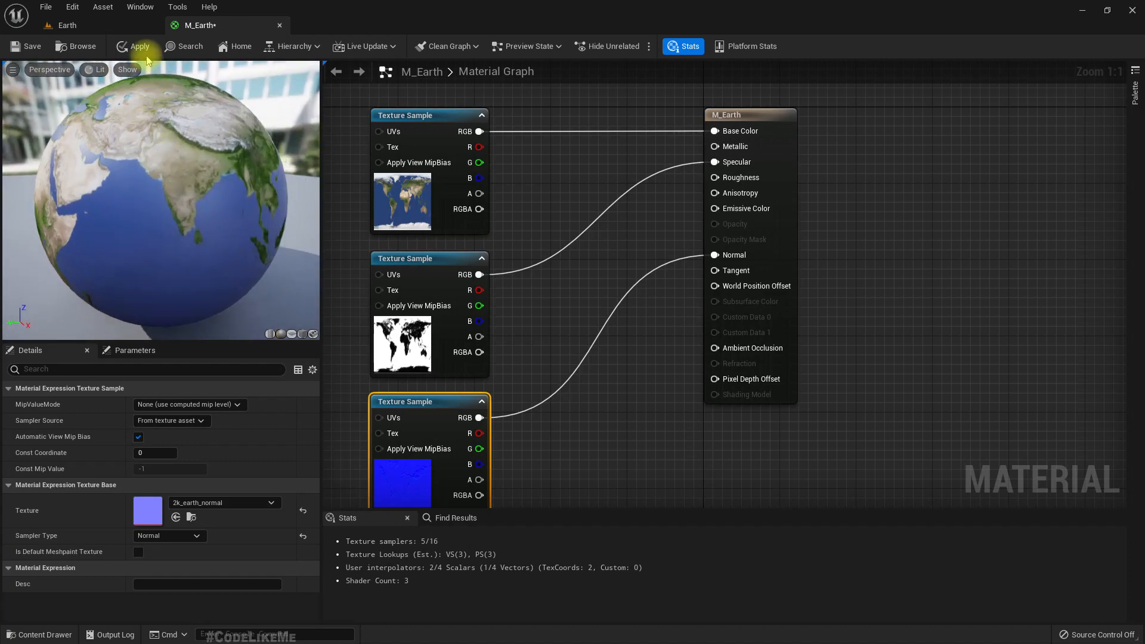
- Check how the Earth sphere looks in the Earth level with the specular and normal maps connected
{"action": "left_click", "coordinate": [90, 25]}
{"action": "left_click", "coordinate": [521, 231]}
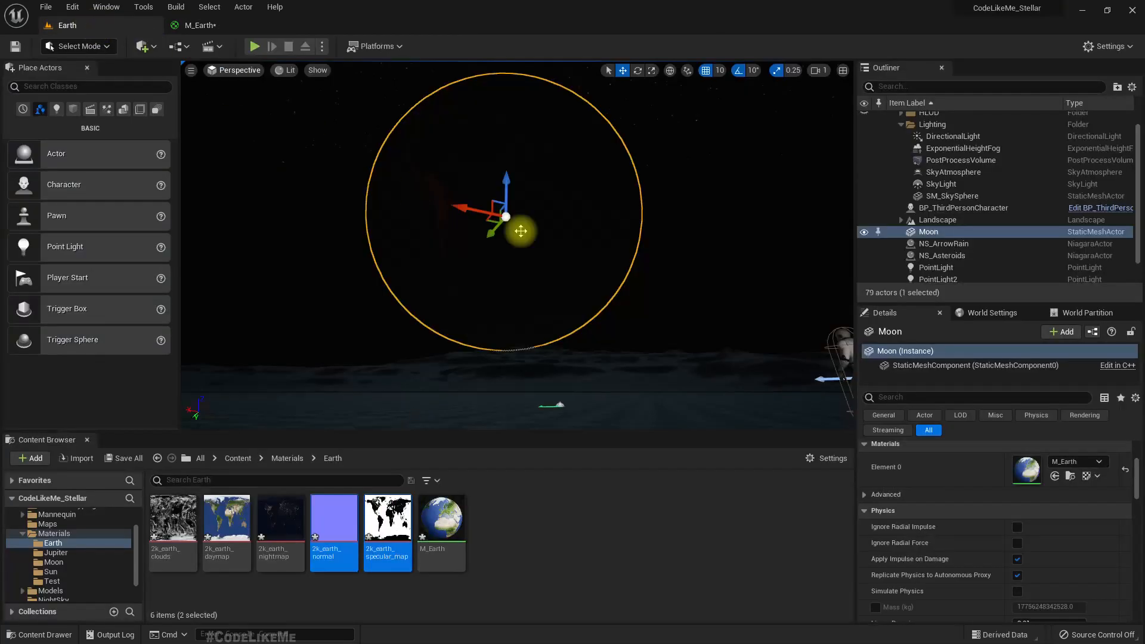
{"action": "left_click", "coordinate": [694, 178]}
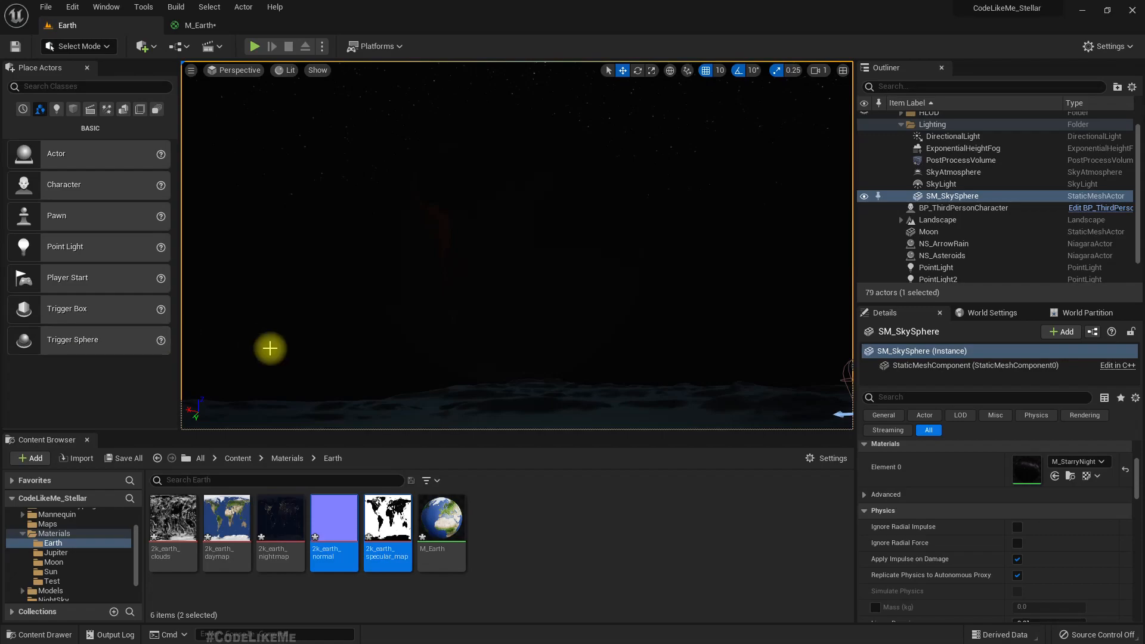
- Move the M_Earth output node farther from the texture samples to make room for more nodes
{"action": "left_click", "coordinate": [201, 24]}
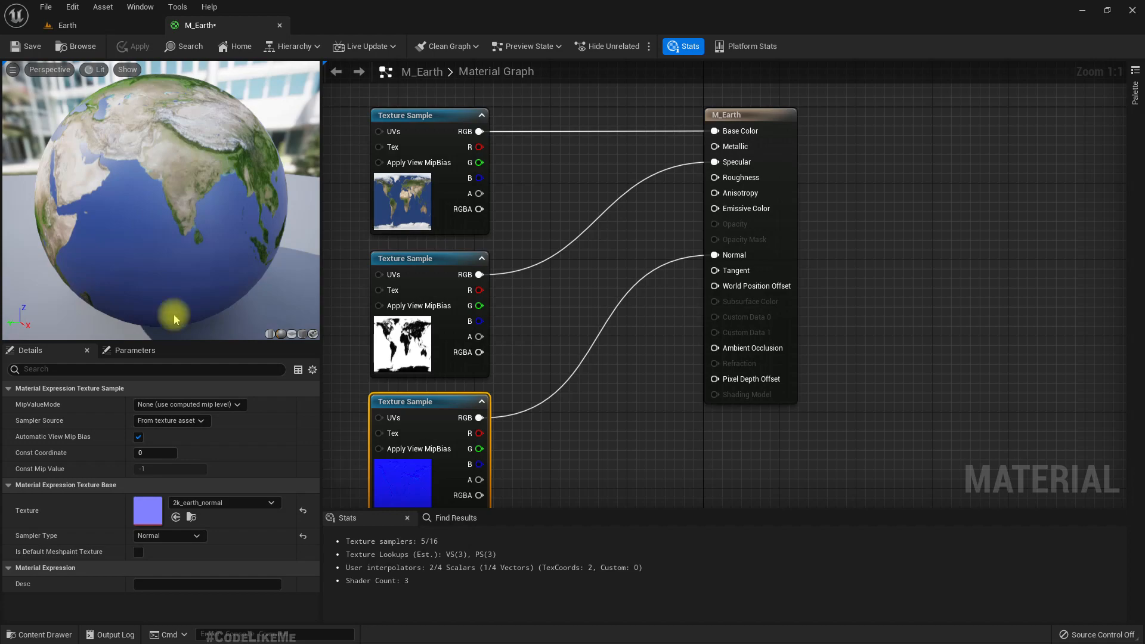
{"action": "scroll", "coordinate": [638, 388], "scroll_direction": "down", "scroll_amount": 3}
{"action": "left_click_drag", "start_coordinate": [759, 207], "coordinate": [931, 201]}
{"action": "right_click_drag", "start_coordinate": [546, 471], "coordinate": [547, 391]}
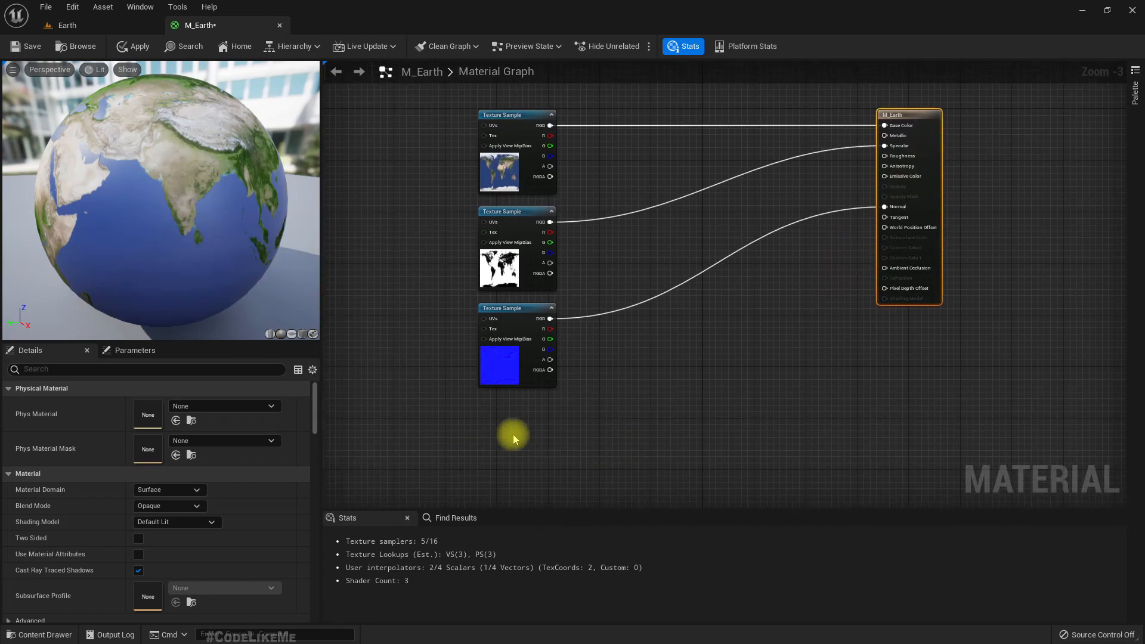
{"action": "right_click", "coordinate": [514, 439]}
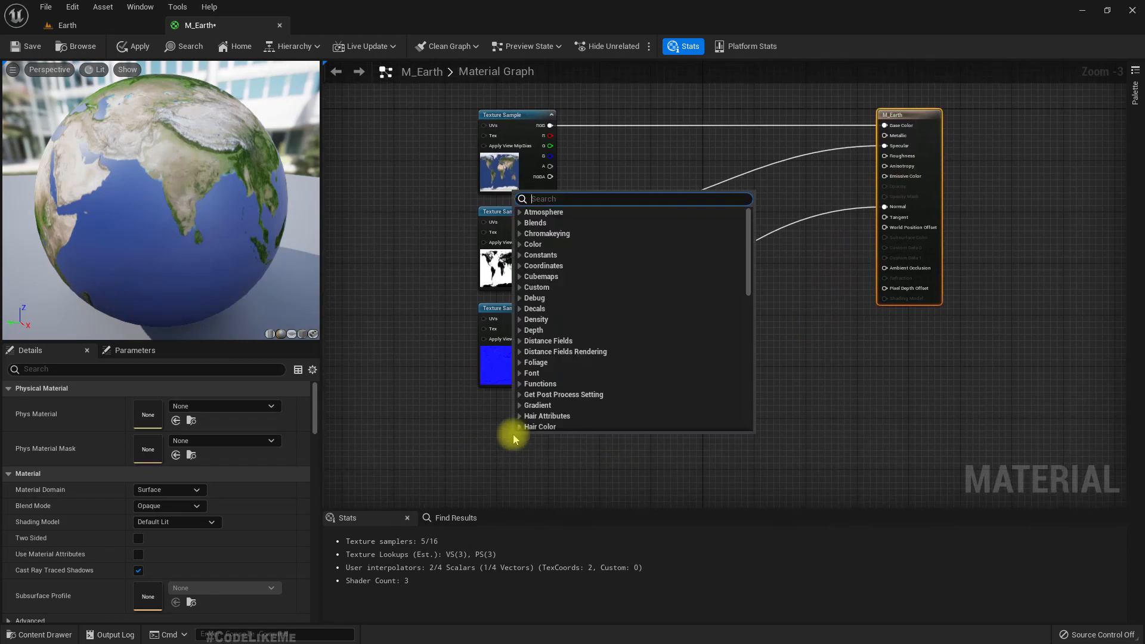
- Connect the daymap's RGB output directly to Emissive Color, apply the material and check the sphere in the Earth level
{"action": "left_click_drag", "start_coordinate": [550, 125], "coordinate": [885, 176]}
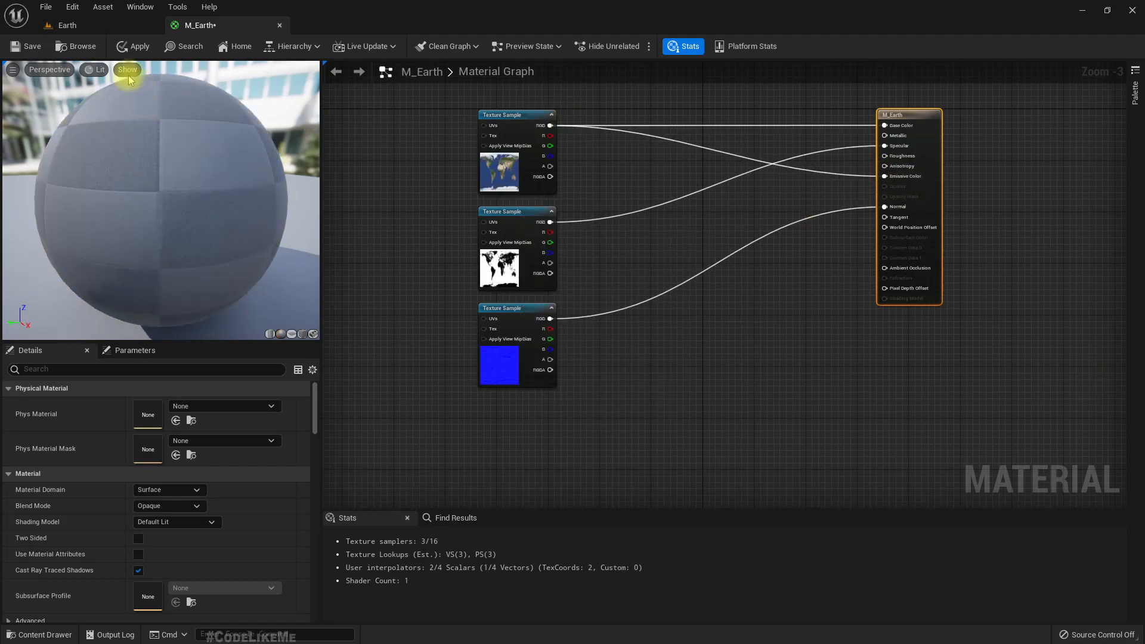
{"action": "left_click", "coordinate": [133, 46]}
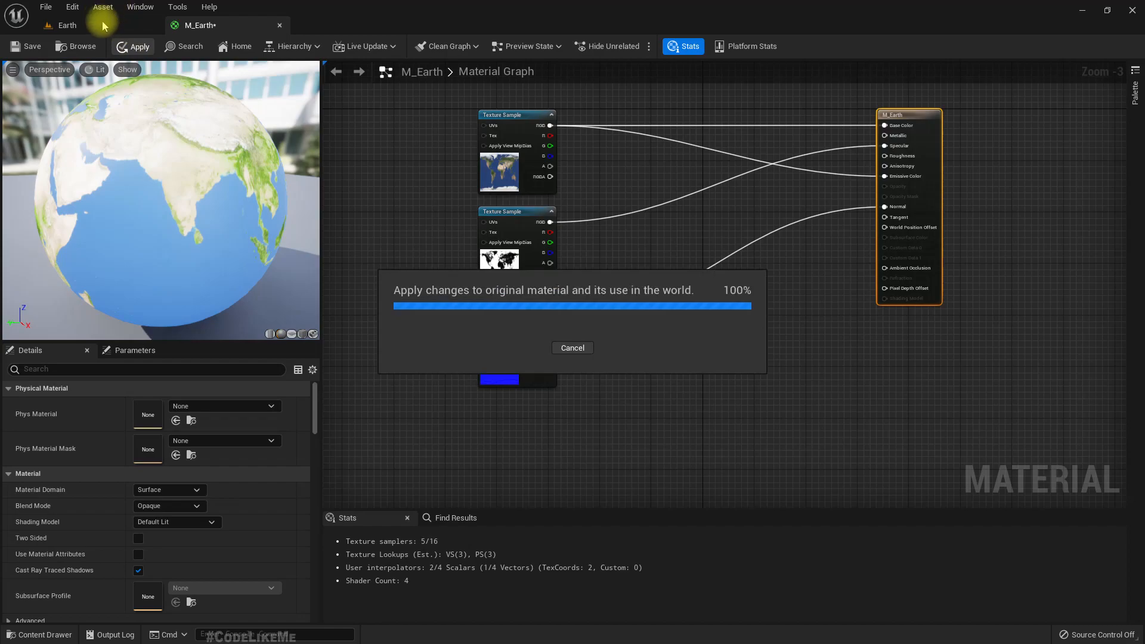
{"action": "left_click", "coordinate": [98, 24]}
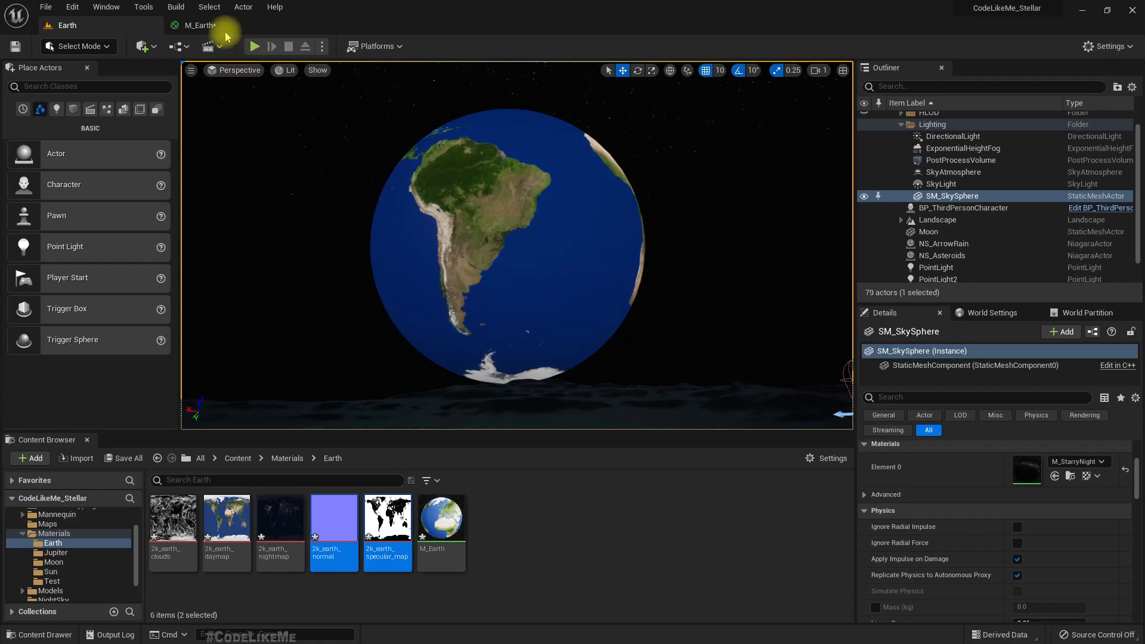
- Add a SkyAtmosphereLightDirection node below the texture samples and feed it into input A of a new DotProduct node
{"action": "left_click", "coordinate": [200, 25]}
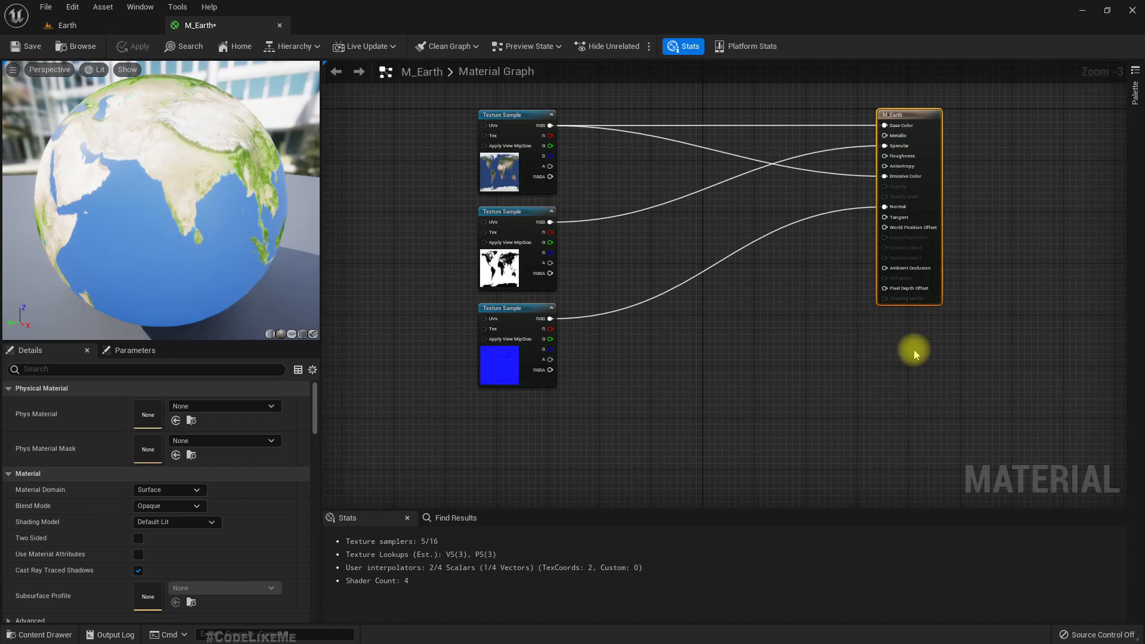
{"action": "right_click_drag", "start_coordinate": [518, 444], "coordinate": [493, 358]}
{"action": "right_click", "coordinate": [498, 361]}
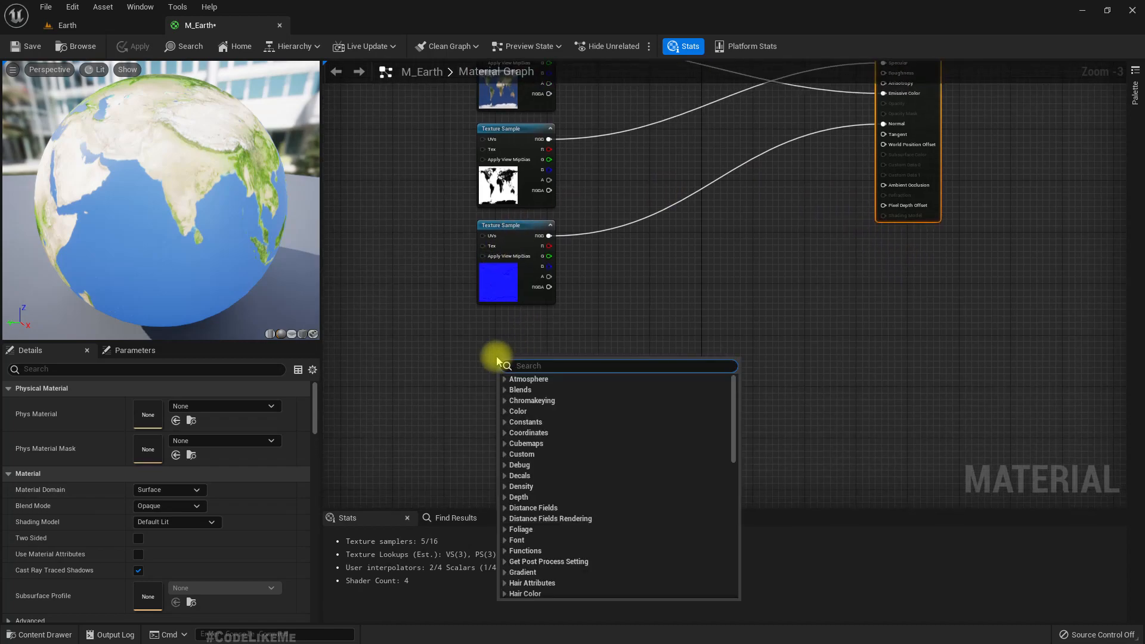
{"action": "type", "text": "skyat"}
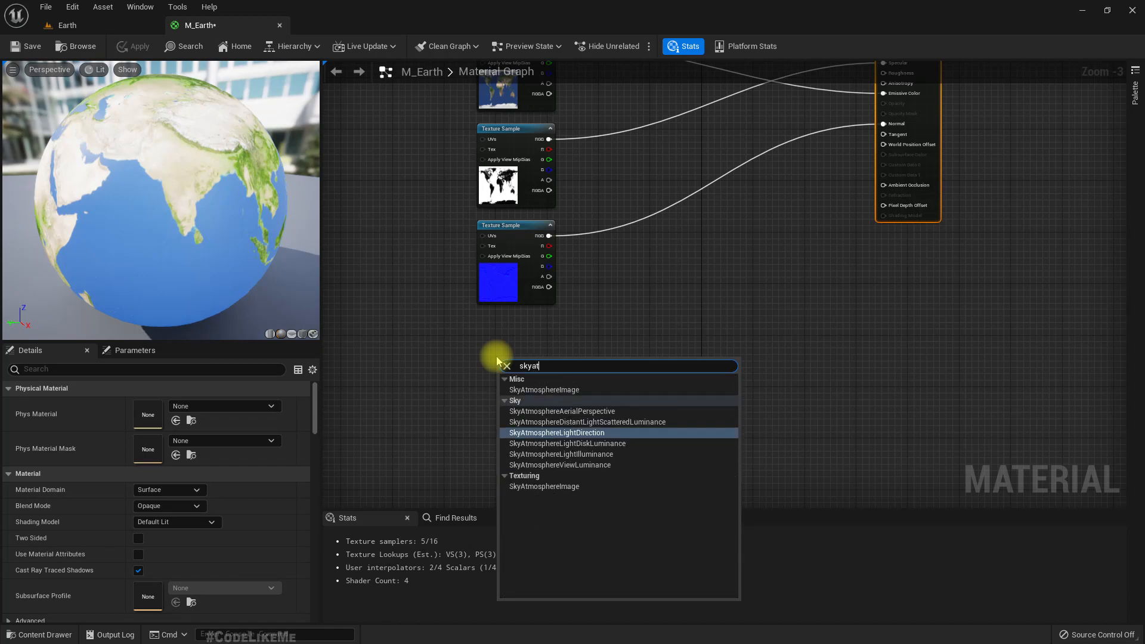
{"action": "key", "text": "Return"}
{"action": "left_click_drag", "start_coordinate": [524, 371], "coordinate": [510, 352]}
{"action": "left_click_drag", "start_coordinate": [566, 359], "coordinate": [625, 361]}
{"action": "type", "text": "dot"}
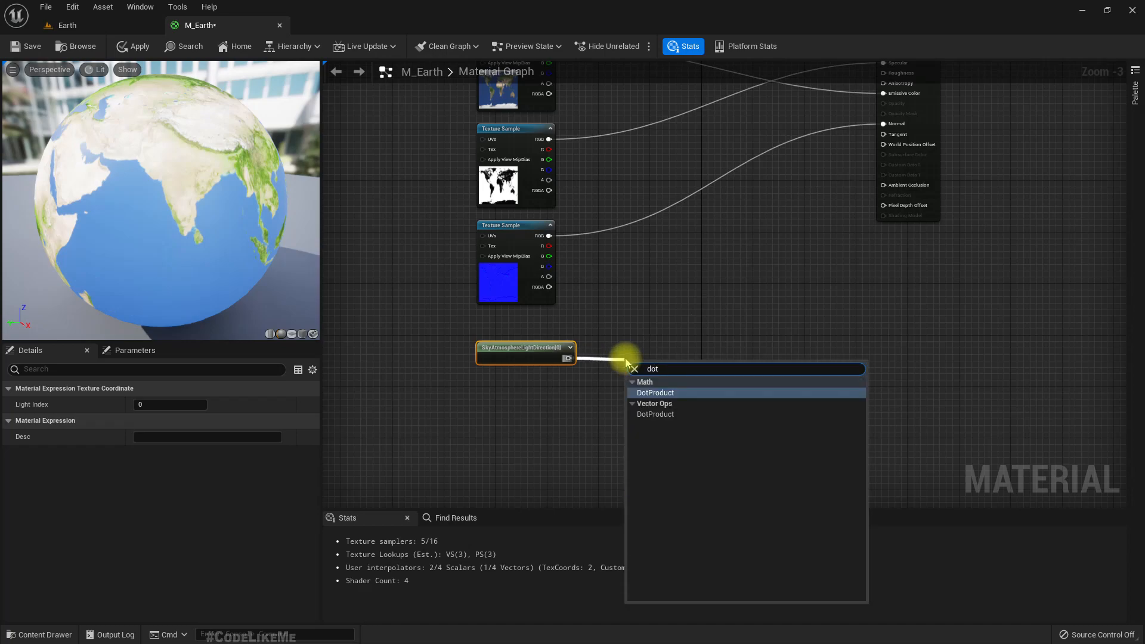
{"action": "key", "text": "Return"}
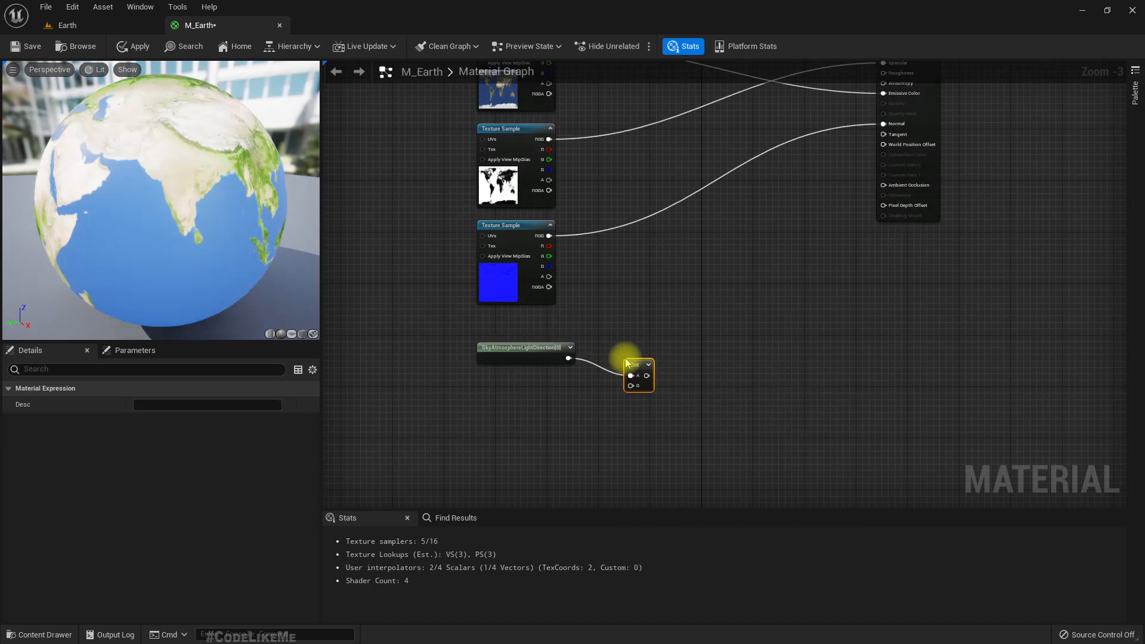
- Add a PixelNormalWS node below the light direction node and connect it to input B of the DotProduct
{"action": "right_click", "coordinate": [514, 409]}
{"action": "type", "text": "pixelnor"}
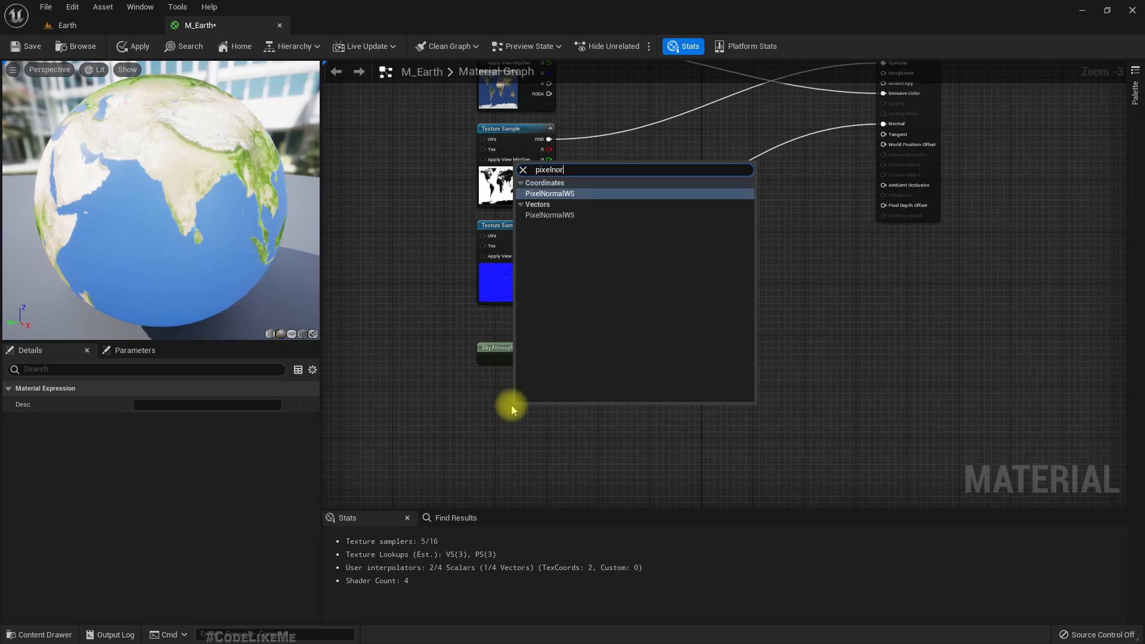
{"action": "key", "text": "Return"}
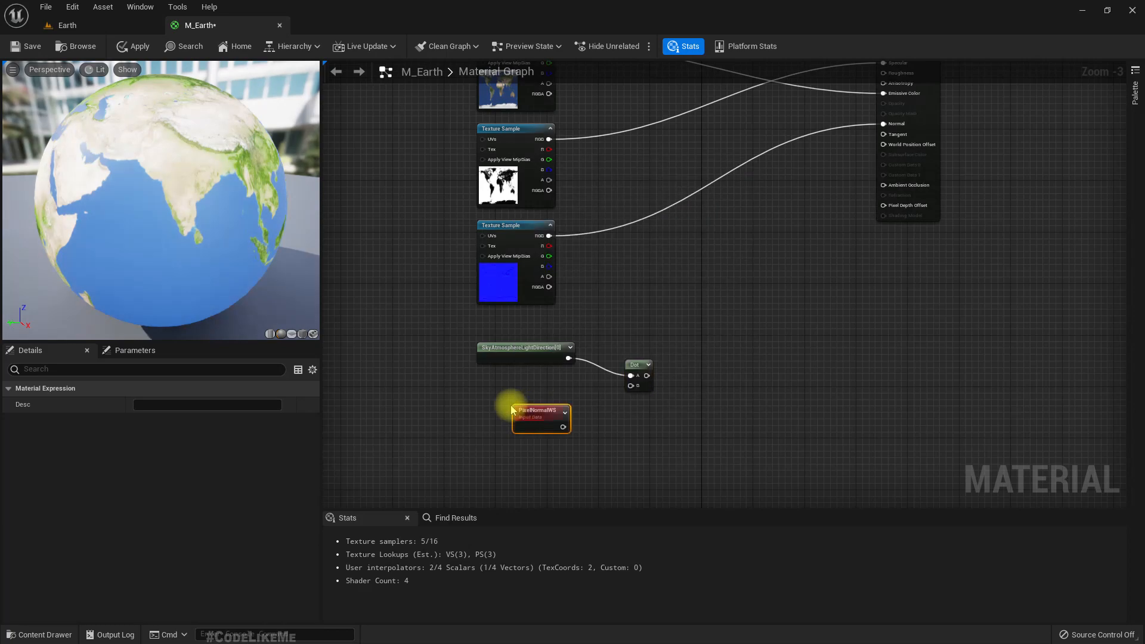
{"action": "left_click_drag", "start_coordinate": [563, 427], "coordinate": [630, 385]}
- Multiply the daymap's RGB output by the DotProduct result using a new Multiply node
{"action": "right_click_drag", "start_coordinate": [644, 277], "coordinate": [626, 359]}
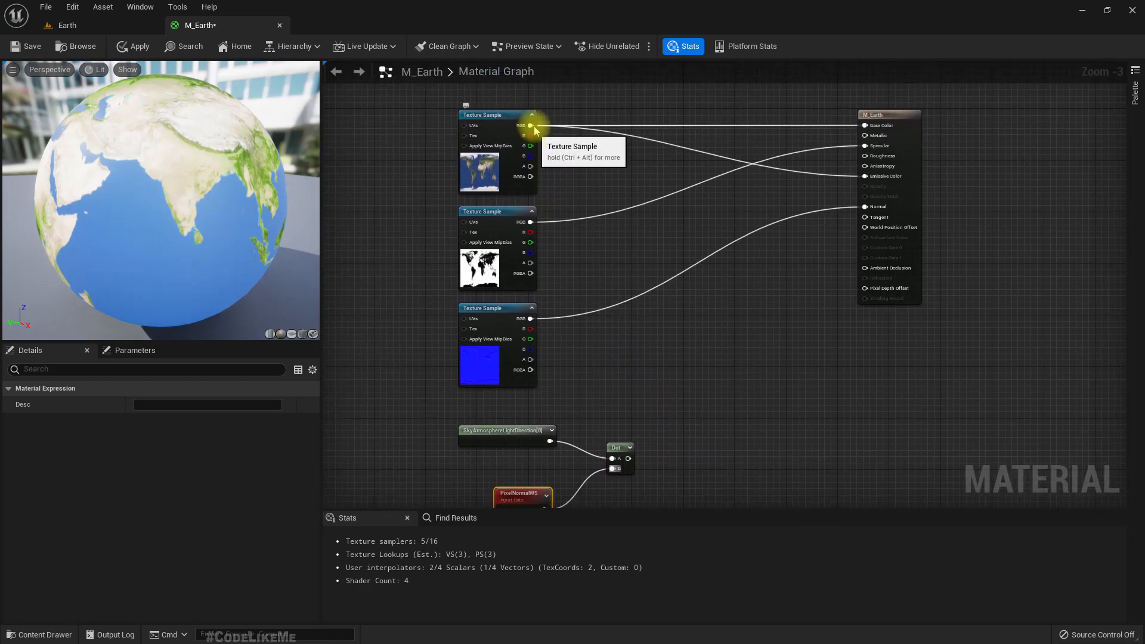
{"action": "left_click_drag", "start_coordinate": [532, 126], "coordinate": [669, 361]}
{"action": "type", "text": "lerp"}
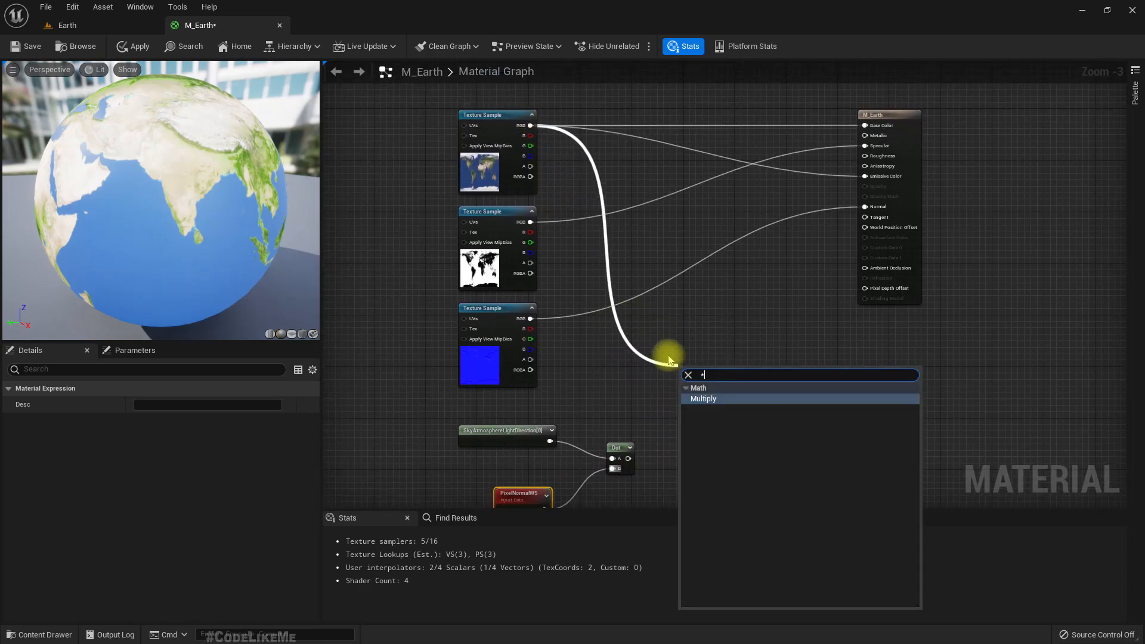
{"action": "key", "text": "Return"}
{"action": "left_click_drag", "start_coordinate": [629, 459], "coordinate": [686, 393]}
- Connect the Multiply output to Emissive Color, apply the material and inspect the preview sphere from several angles
{"action": "right_click_drag", "start_coordinate": [719, 411], "coordinate": [676, 455]}
{"action": "left_click_drag", "start_coordinate": [667, 426], "coordinate": [822, 220]}
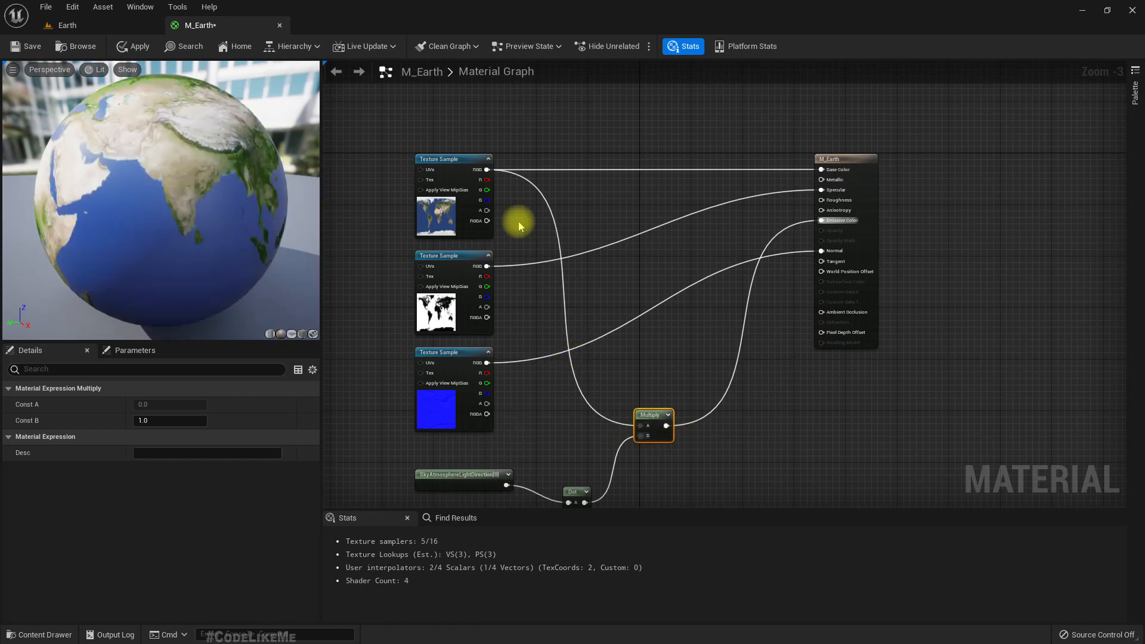
{"action": "left_click", "coordinate": [137, 47]}
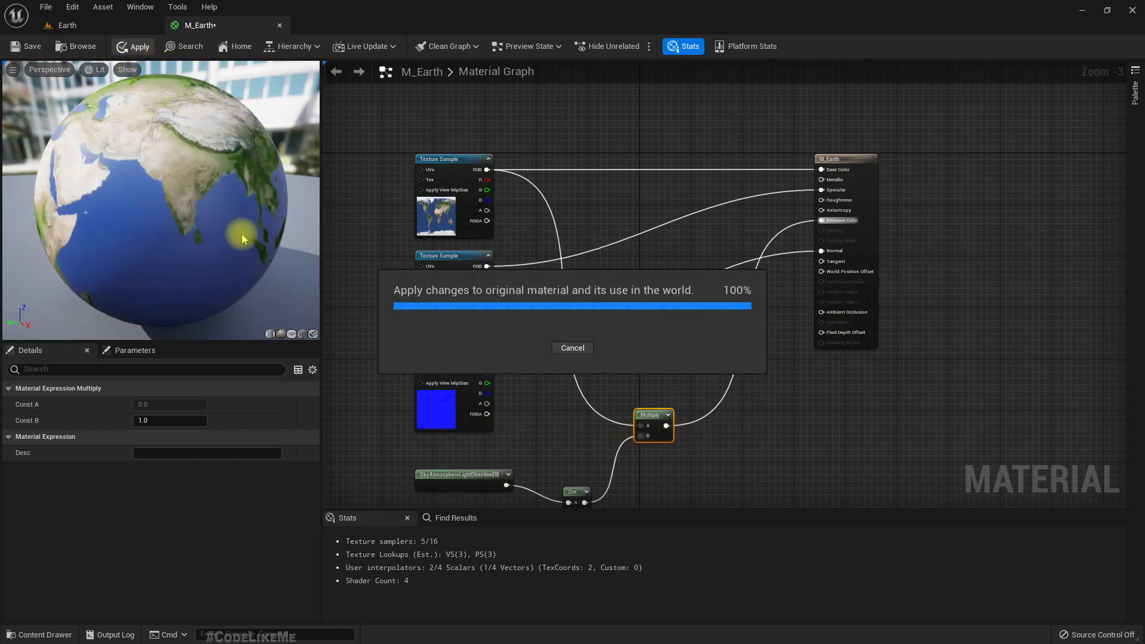
{"action": "mouse_move", "coordinate": [236, 231]}
{"action": "left_mouse_down"}
{"action": "mouse_move", "coordinate": [173, 226]}
{"action": "mouse_move", "coordinate": [240, 231]}
{"action": "left_mouse_up"}
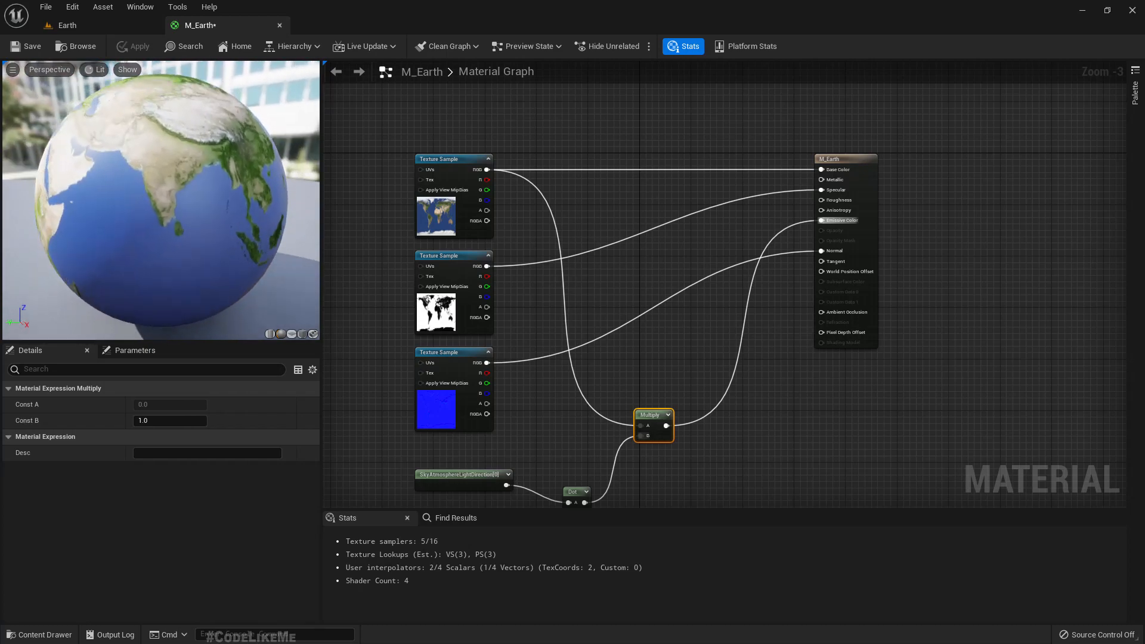
{"action": "left_click_drag", "start_coordinate": [169, 223], "coordinate": [224, 299]}
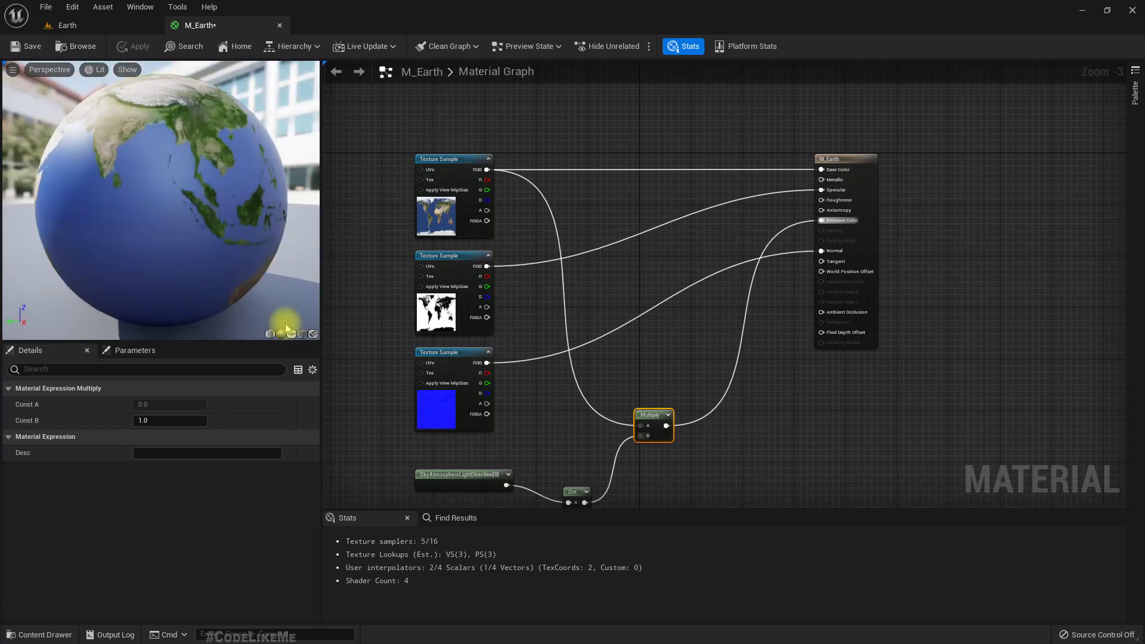
- Return to the Earth level and examine the planet's emissive shading in the viewport, including full screen
{"action": "left_click", "coordinate": [89, 25]}
{"action": "mouse_move", "coordinate": [632, 268]}
{"action": "right_mouse_down"}
{"action": "mouse_move", "coordinate": [628, 287]}
{"action": "mouse_move", "coordinate": [635, 271]}
{"action": "right_mouse_up"}
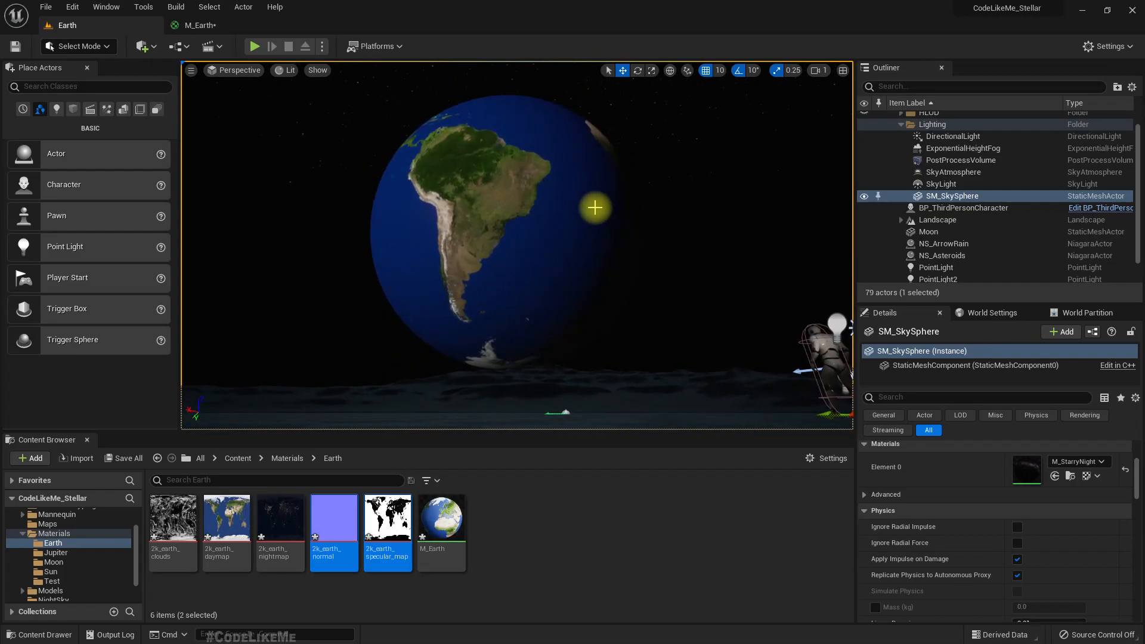
{"action": "key", "text": "ctrl+z"}
{"action": "mouse_move", "coordinate": [622, 293]}
{"action": "right_mouse_down"}
{"action": "mouse_move", "coordinate": [637, 275]}
{"action": "mouse_move", "coordinate": [552, 291]}
{"action": "mouse_move", "coordinate": [540, 308]}
{"action": "mouse_move", "coordinate": [637, 283]}
{"action": "right_mouse_up"}
{"action": "key", "text": "F11"}
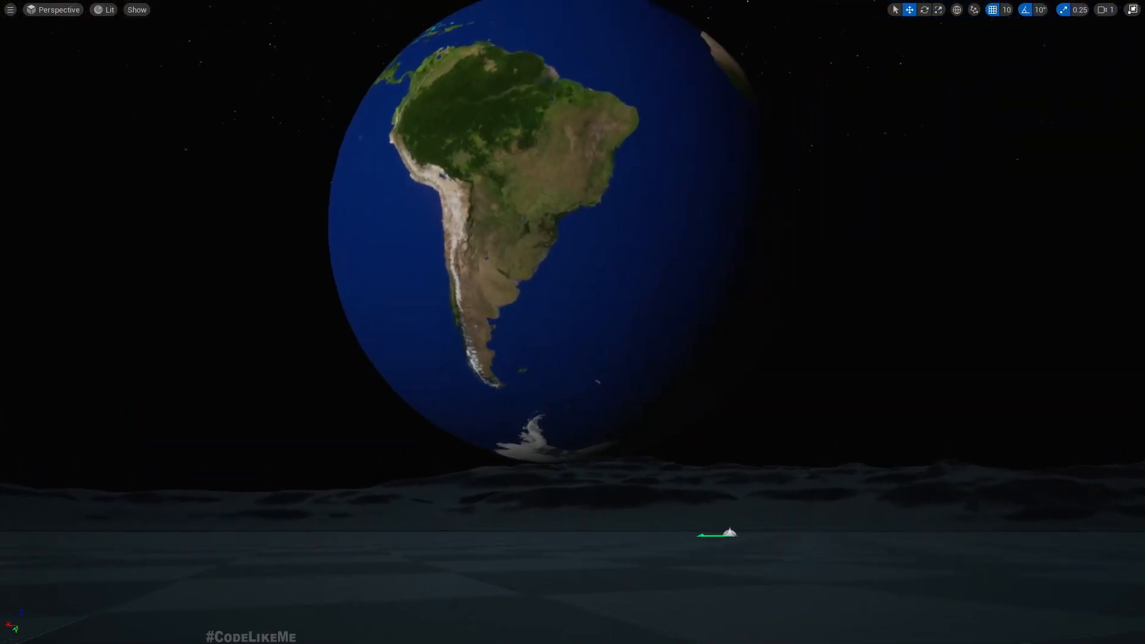
{"action": "right_click_drag", "start_coordinate": [447, 309], "coordinate": [444, 309]}
{"action": "key", "text": "F11"}
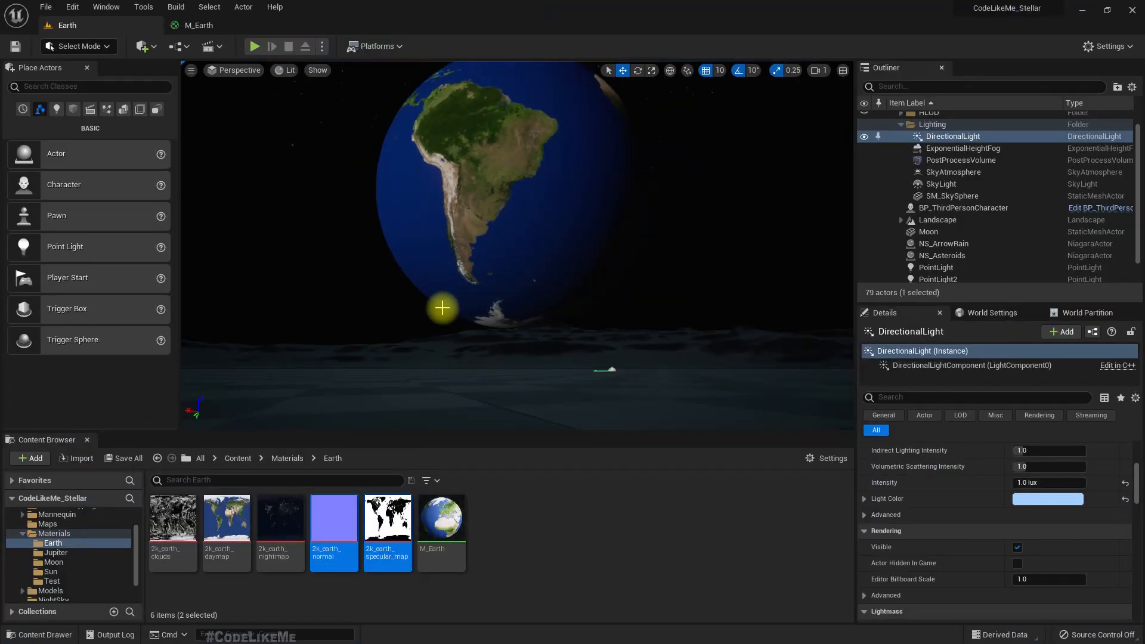
- Reset the DirectionalLight's intensity to 10 lux and move the sun high above the terrain horizon
{"action": "left_click", "coordinate": [1126, 483]}
{"action": "right_click_drag", "start_coordinate": [535, 303], "coordinate": [286, 301]}
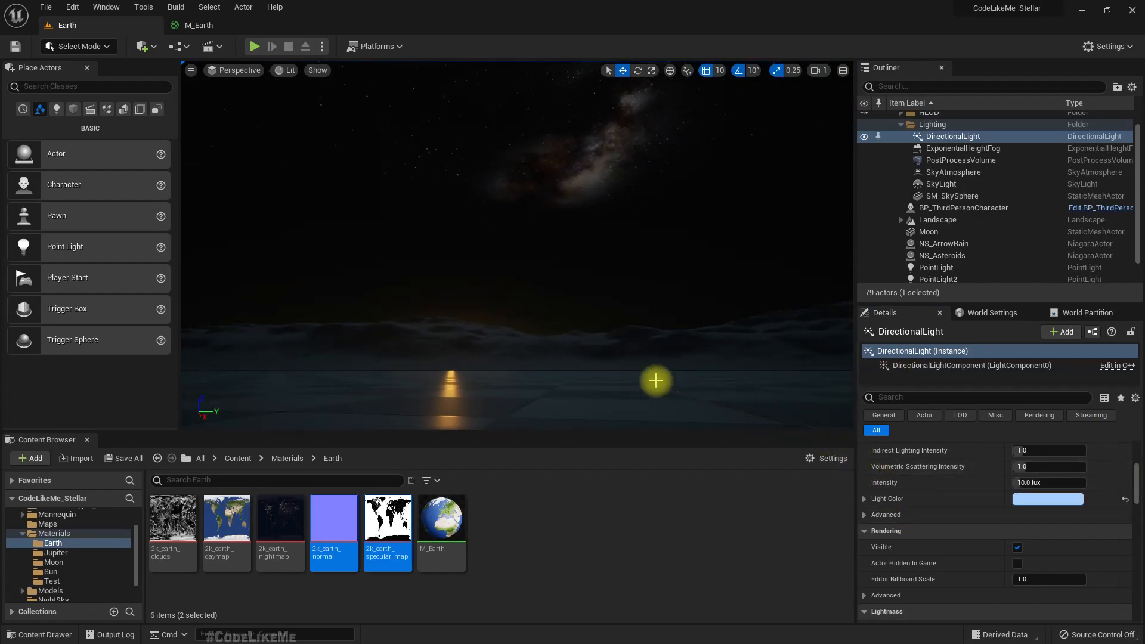
{"action": "key", "text": "ctrl+l"}
{"action": "right_click_drag", "start_coordinate": [635, 353], "coordinate": [871, 336]}
{"action": "right_click_drag", "start_coordinate": [620, 346], "coordinate": [406, 382]}
{"action": "key", "text": "ctrl+l"}
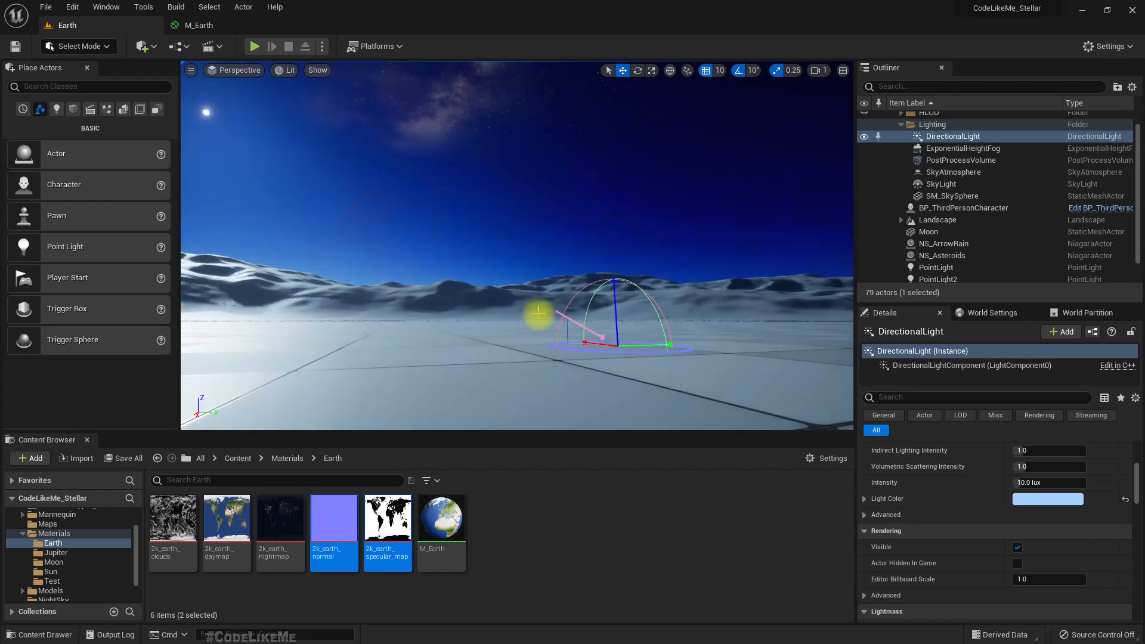
{"action": "right_click_drag", "start_coordinate": [557, 309], "coordinate": [767, 292]}
{"action": "key", "text": "ctrl+l"}
{"action": "right_click_drag", "start_coordinate": [559, 257], "coordinate": [453, 238]}
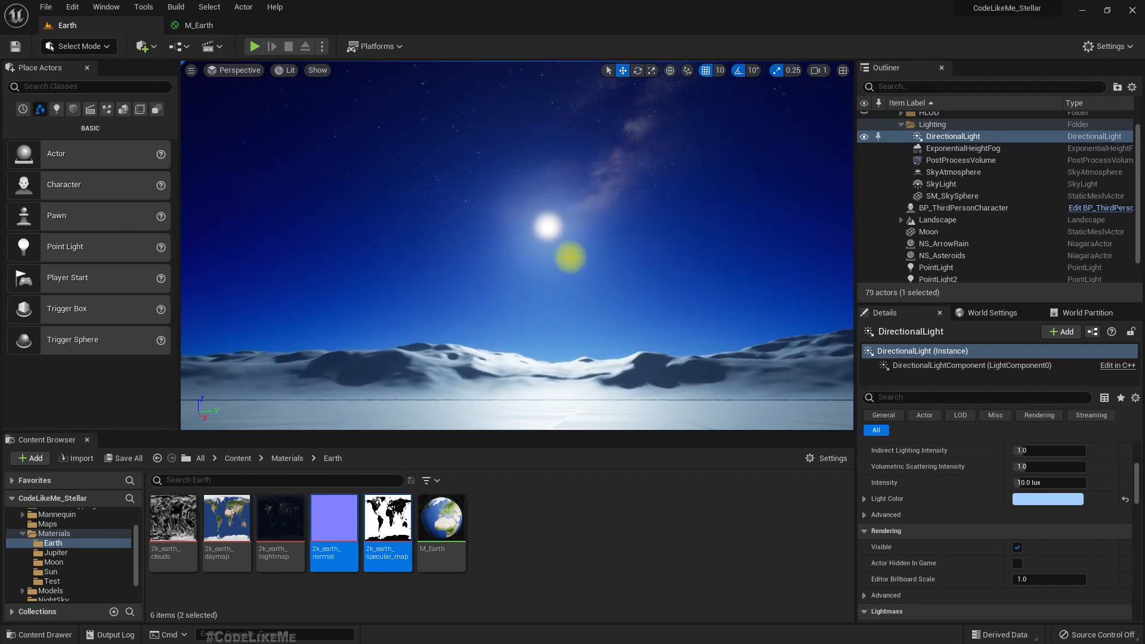
{"action": "right_click_drag", "start_coordinate": [453, 239], "coordinate": [491, 267]}
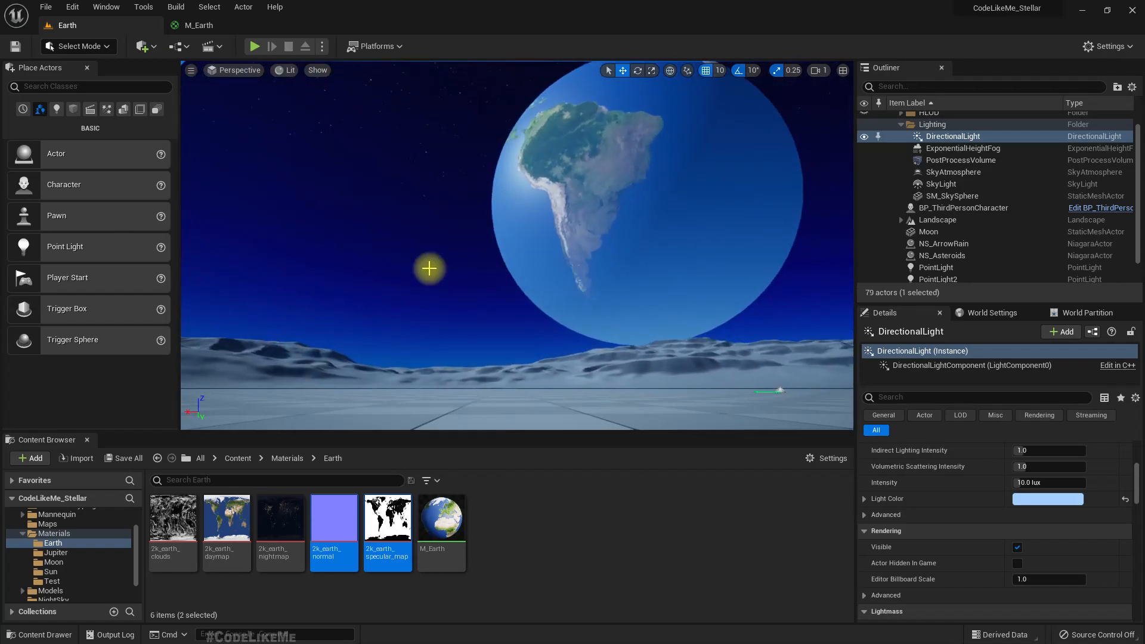
{"action": "right_click_drag", "start_coordinate": [387, 329], "coordinate": [344, 277]}
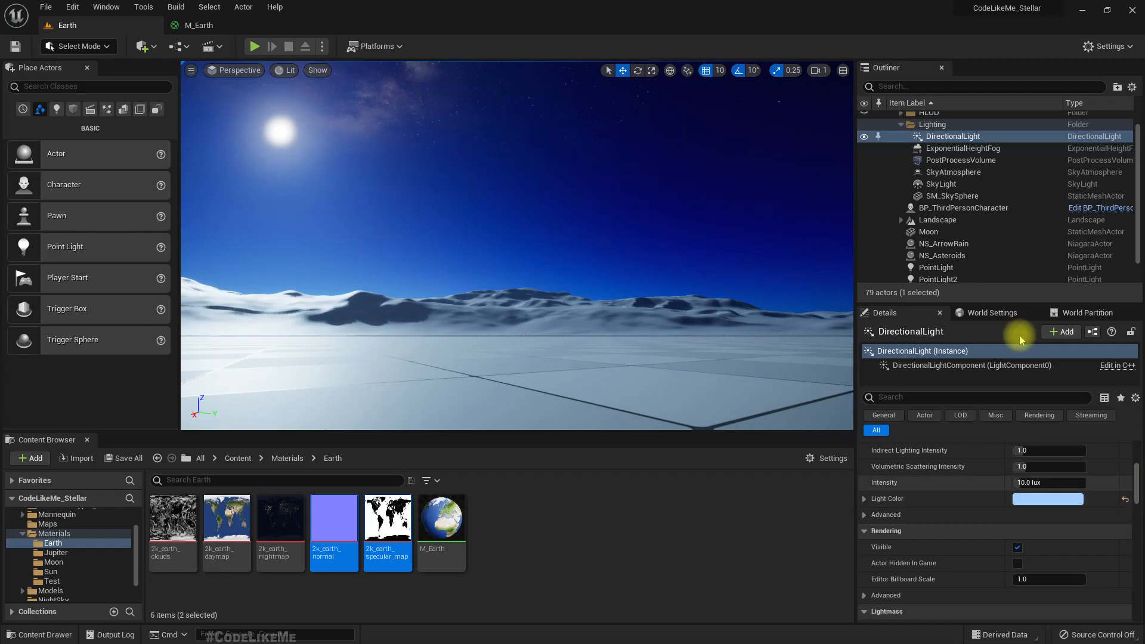
- Set the SkyAtmosphere's Rayleigh Scattering colour to black, with a value of 0
{"action": "left_click", "coordinate": [948, 173]}
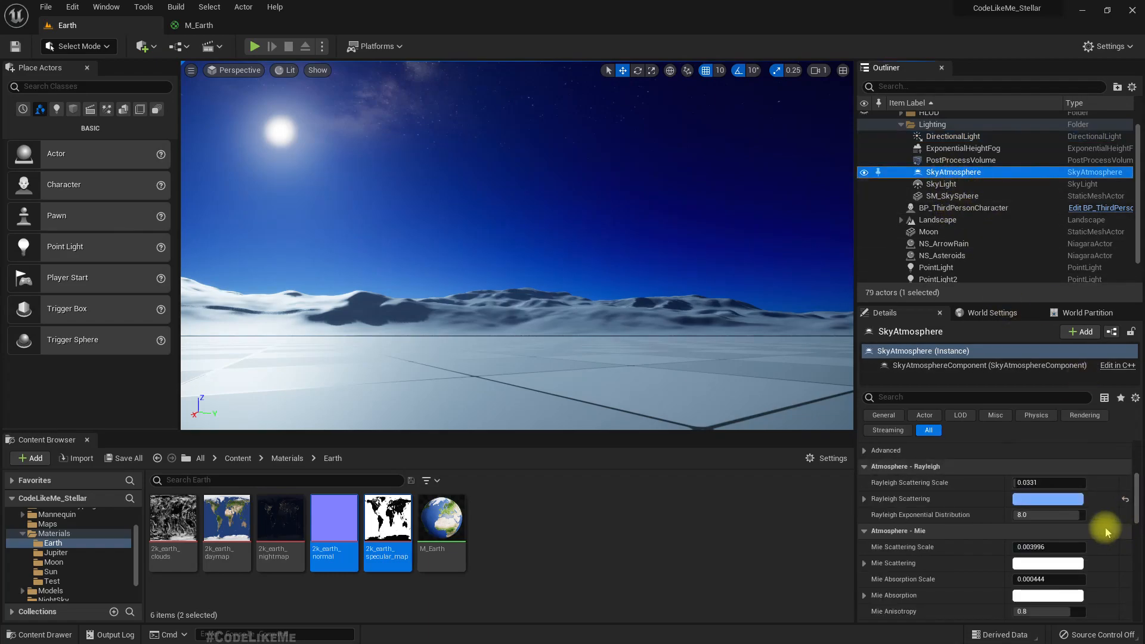
{"action": "left_click", "coordinate": [1123, 503]}
{"action": "left_click", "coordinate": [1048, 504]}
{"action": "left_click_drag", "start_coordinate": [959, 462], "coordinate": [970, 602]}
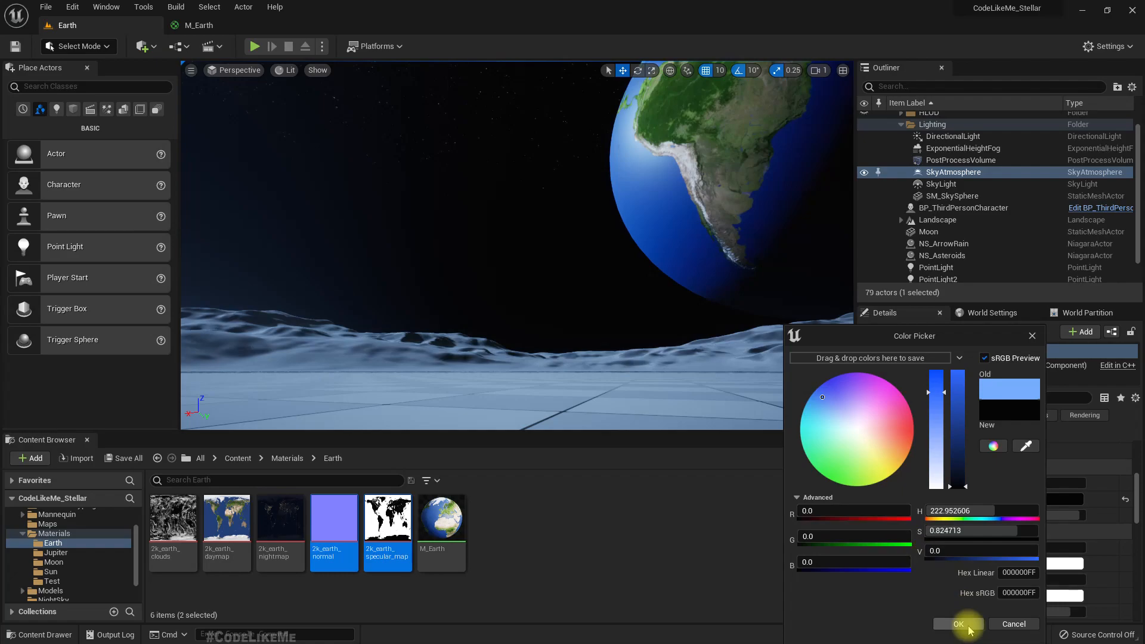
{"action": "left_click", "coordinate": [969, 629]}
- Show the level full screen with the planet in view and reposition the sun to light the planet from above
{"action": "right_click_drag", "start_coordinate": [636, 391], "coordinate": [793, 322]}
{"action": "key", "text": "F11"}
{"action": "key", "text": "ctrl+l"}
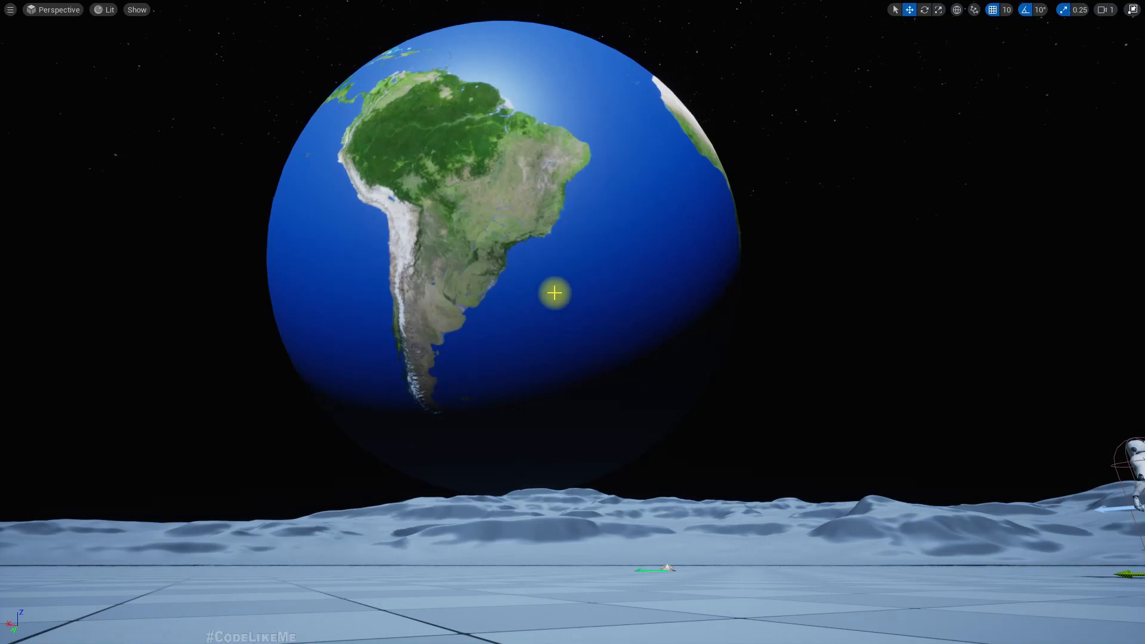
- Rotate the planet sphere until Asia and the Indian Ocean face the camera, and deselect it
{"action": "left_click", "coordinate": [557, 271]}
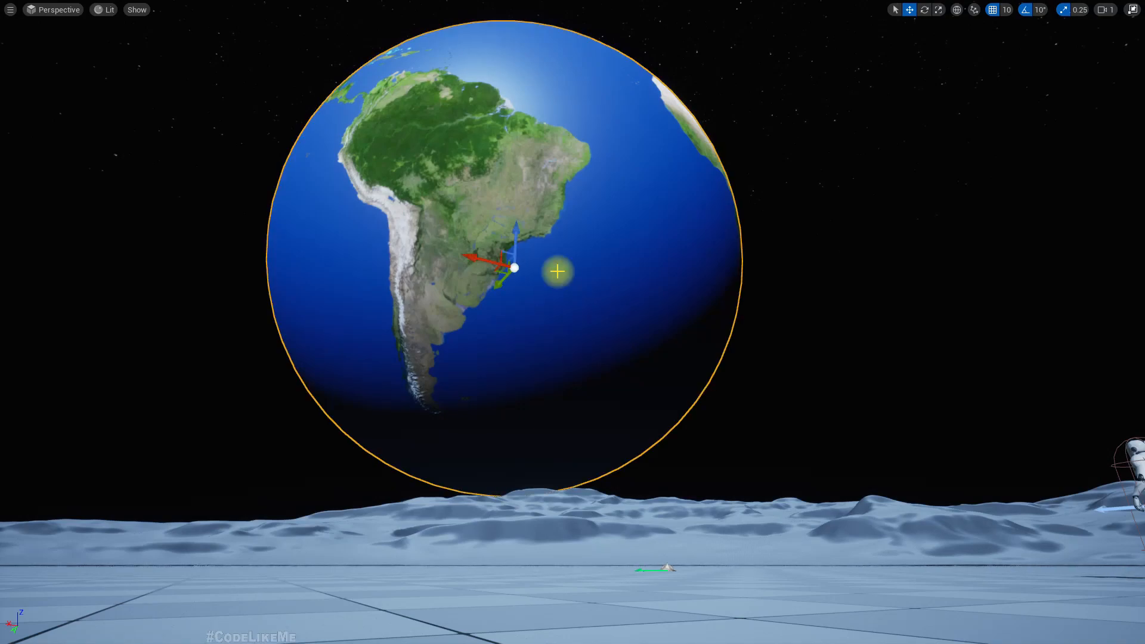
{"action": "key", "text": "e"}
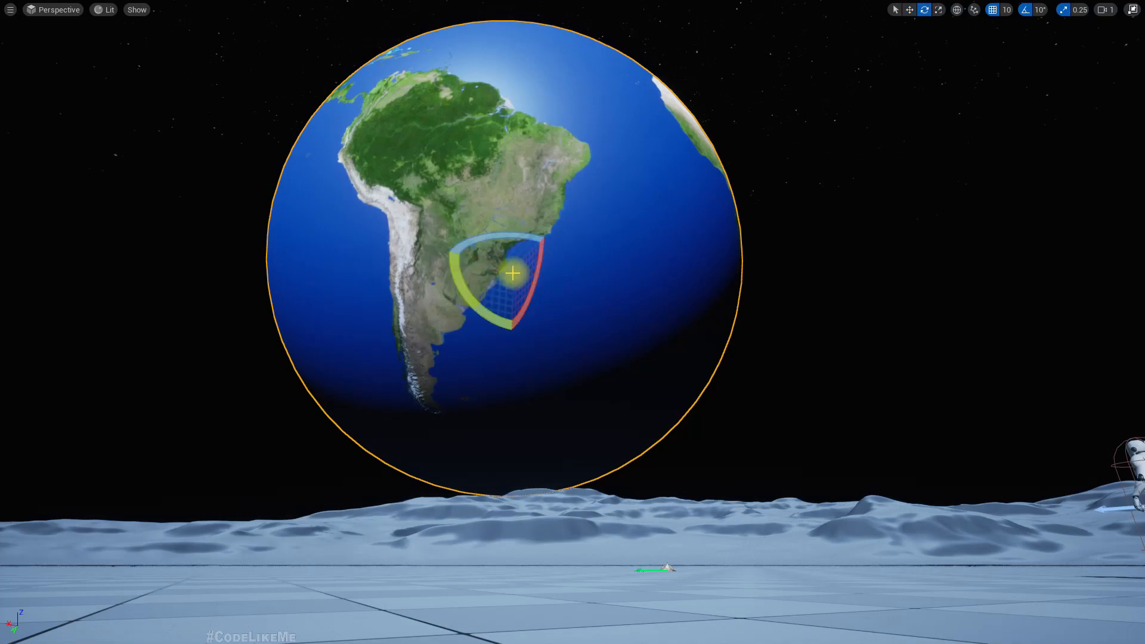
{"action": "left_click_drag", "start_coordinate": [509, 240], "coordinate": [621, 251]}
{"action": "left_click_drag", "start_coordinate": [498, 244], "coordinate": [425, 273]}
{"action": "left_click", "coordinate": [883, 172]}
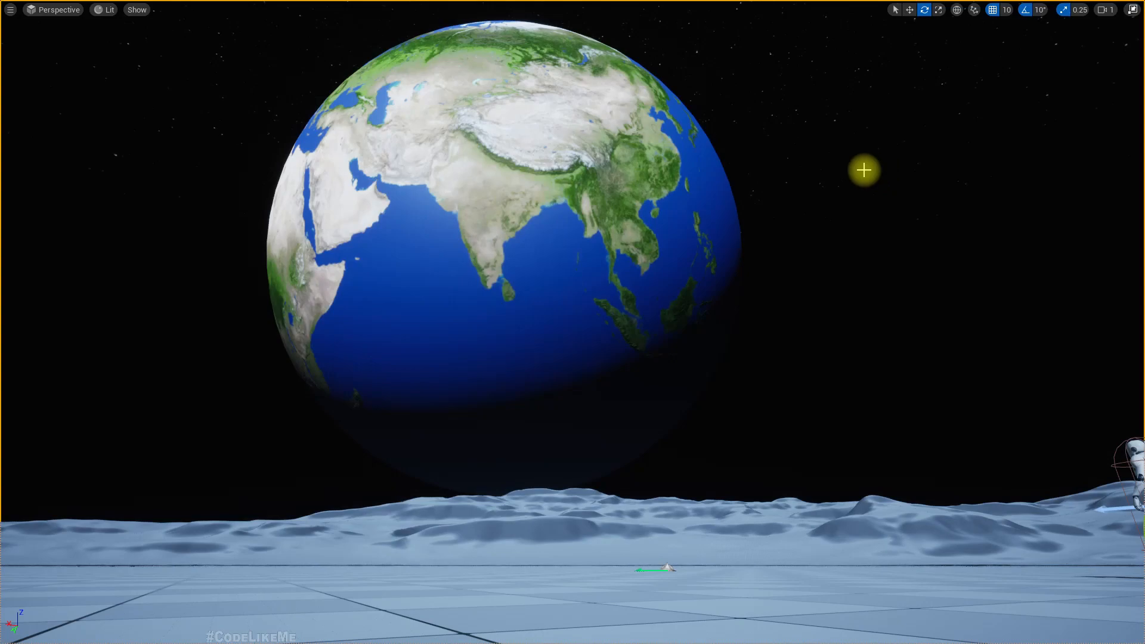
- Examine the planet's lit and dark sides against the sun's position, leaving the full-screen view
{"action": "scroll", "coordinate": [588, 323], "scroll_direction": "down", "scroll_amount": 4}
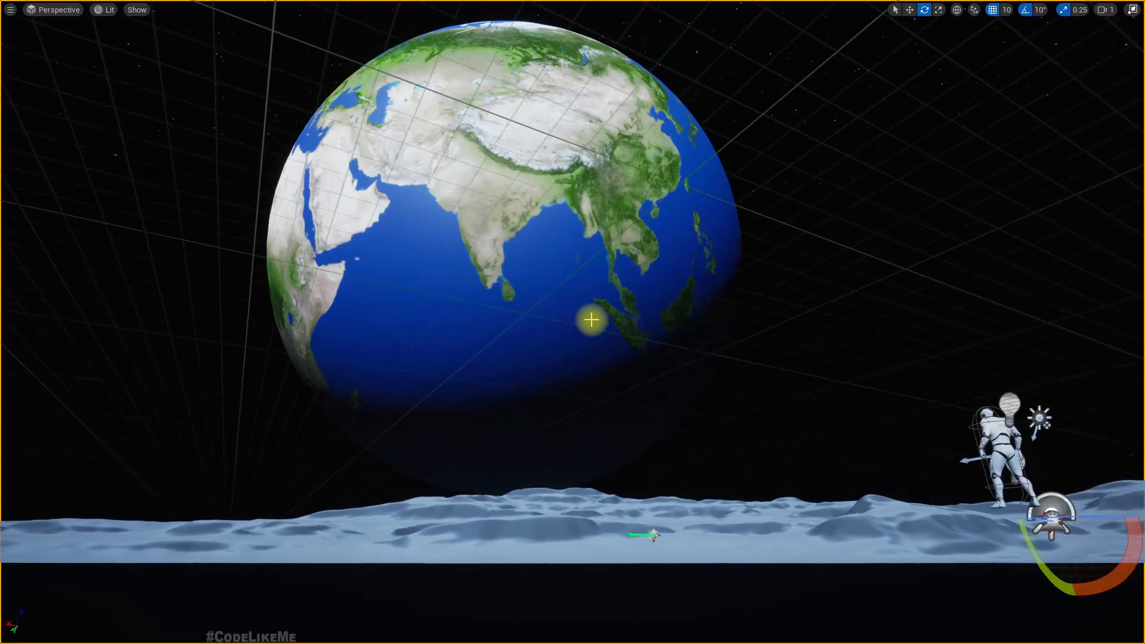
{"action": "right_click_drag", "start_coordinate": [589, 323], "coordinate": [555, 312]}
{"action": "key", "text": "e"}
{"action": "key", "text": "d"}
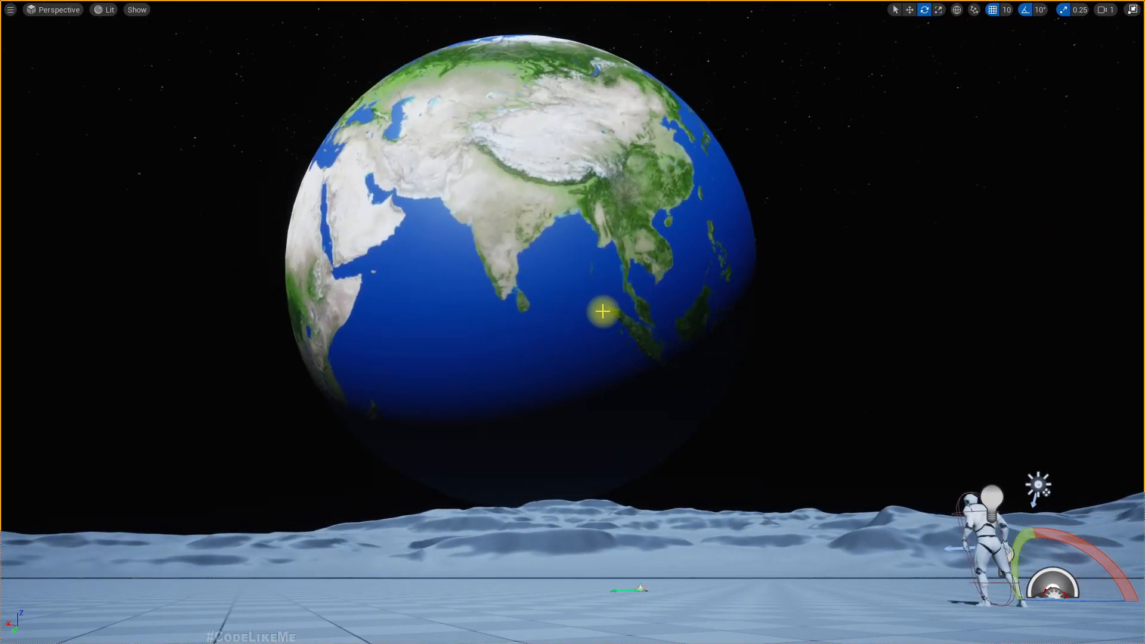
{"action": "key", "text": "F11"}
{"action": "right_click_drag", "start_coordinate": [557, 292], "coordinate": [516, 206]}
{"action": "right_click_drag", "start_coordinate": [466, 159], "coordinate": [405, 103]}
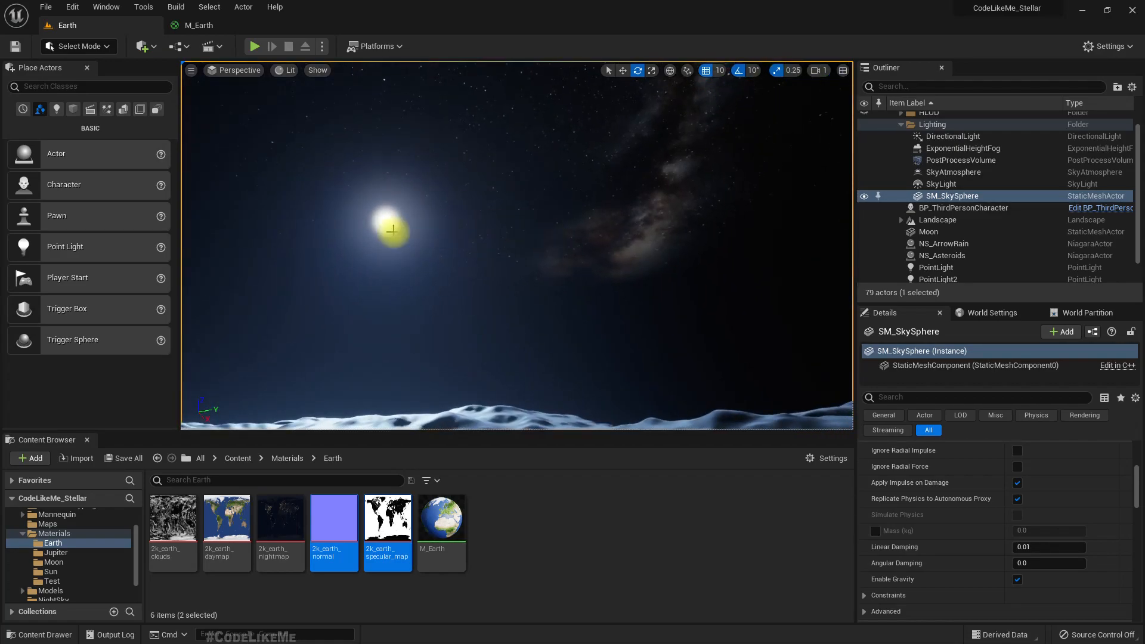
{"action": "right_click_drag", "start_coordinate": [389, 229], "coordinate": [597, 237]}
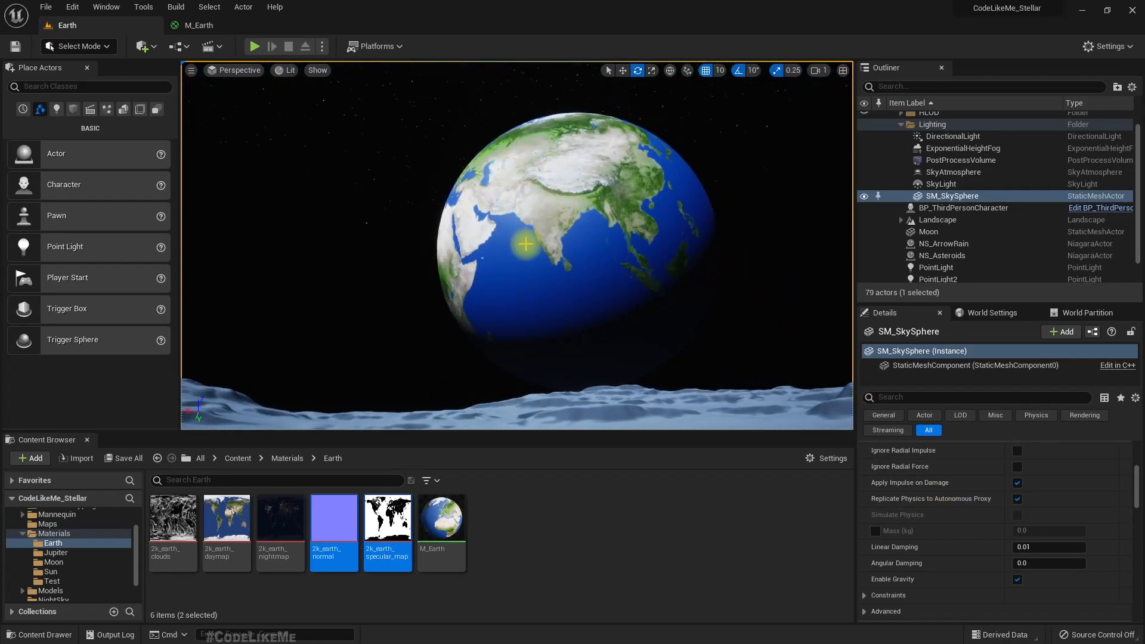
- Rotate the planet sphere further in the viewport, leaving India near the centre of the visible side, and deselect it
{"action": "left_click", "coordinate": [552, 255]}
{"action": "left_click_drag", "start_coordinate": [520, 218], "coordinate": [395, 125]}
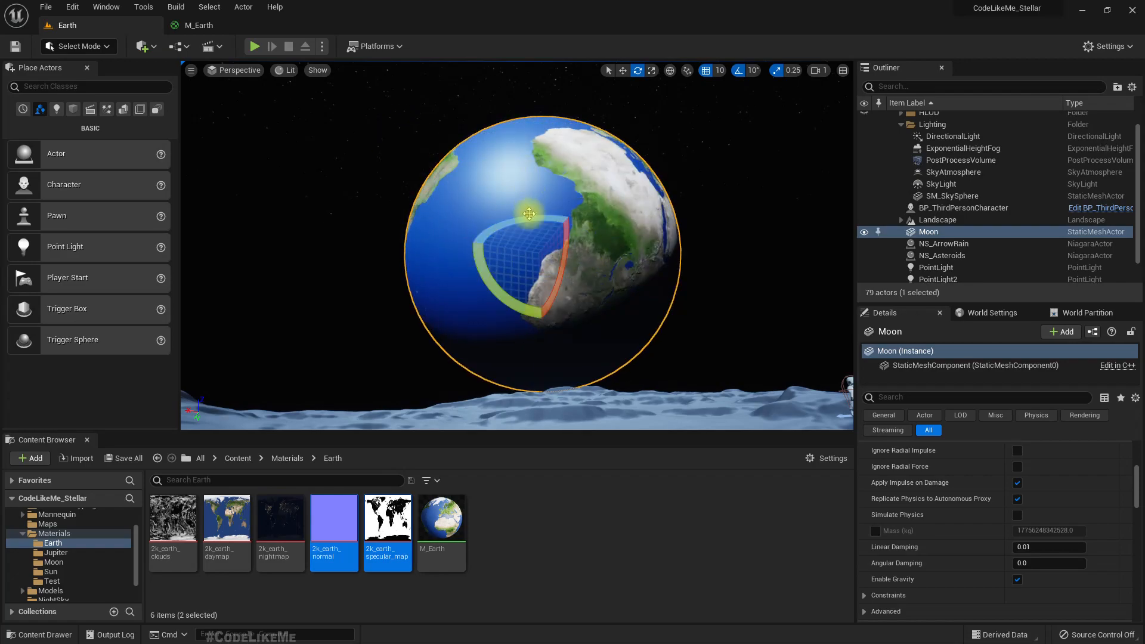
{"action": "right_click_drag", "start_coordinate": [541, 225], "coordinate": [537, 225]}
{"action": "left_click_drag", "start_coordinate": [520, 219], "coordinate": [427, 244]}
{"action": "left_click_drag", "start_coordinate": [573, 226], "coordinate": [576, 256]}
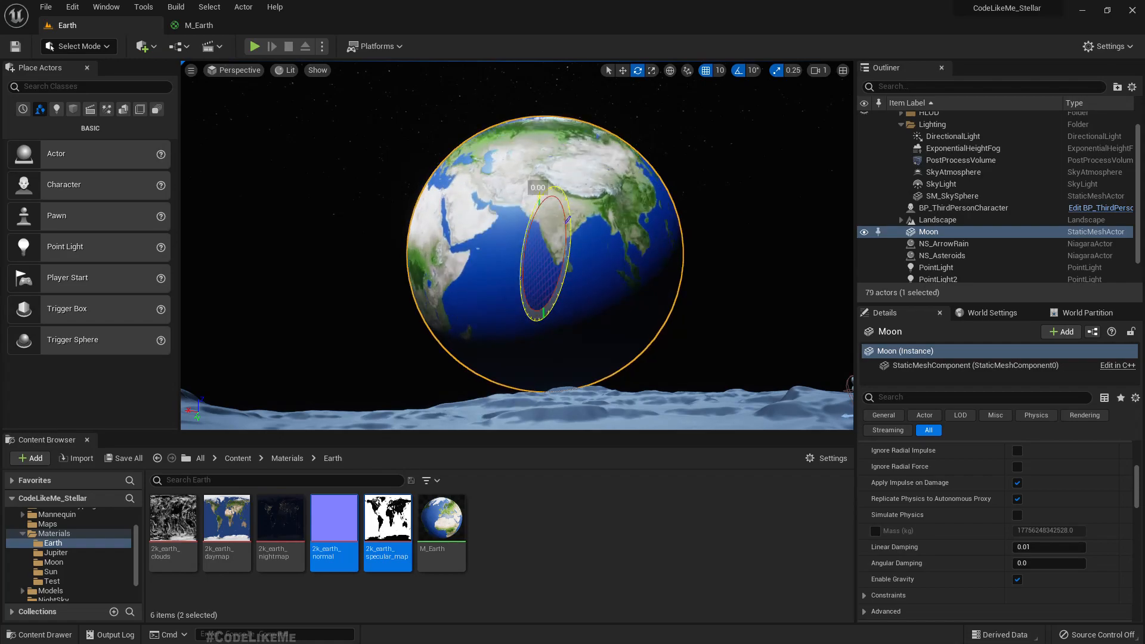
{"action": "left_click", "coordinate": [755, 188]}
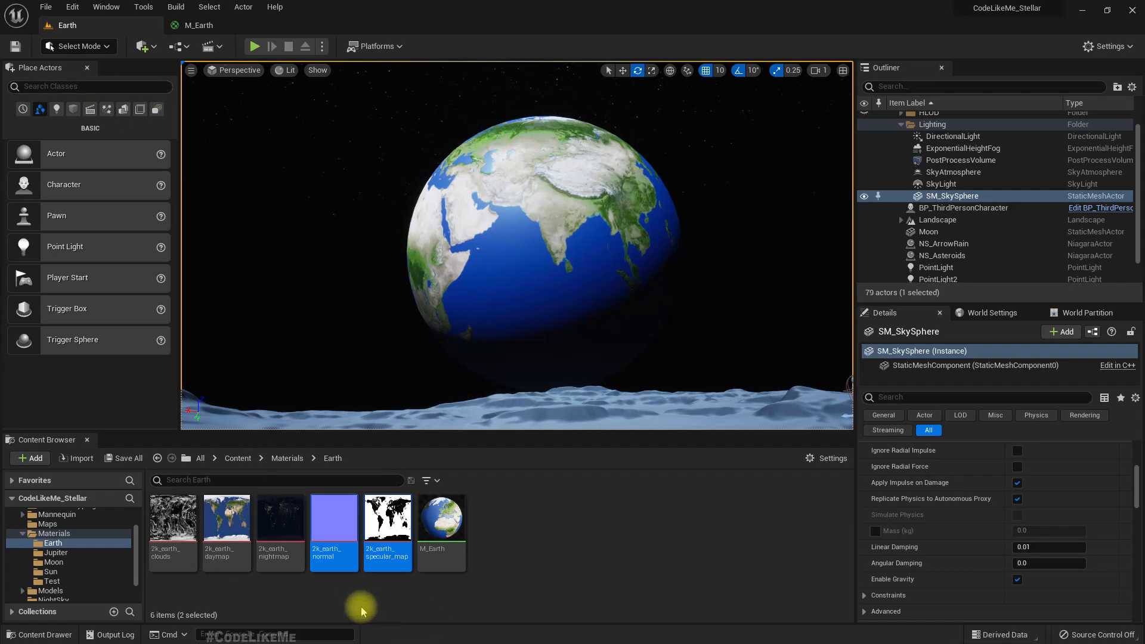
- Add the 2k_earth_clouds texture to the M_Earth material graph as a texture sample above the daymap sample
{"action": "left_click", "coordinate": [388, 519]}
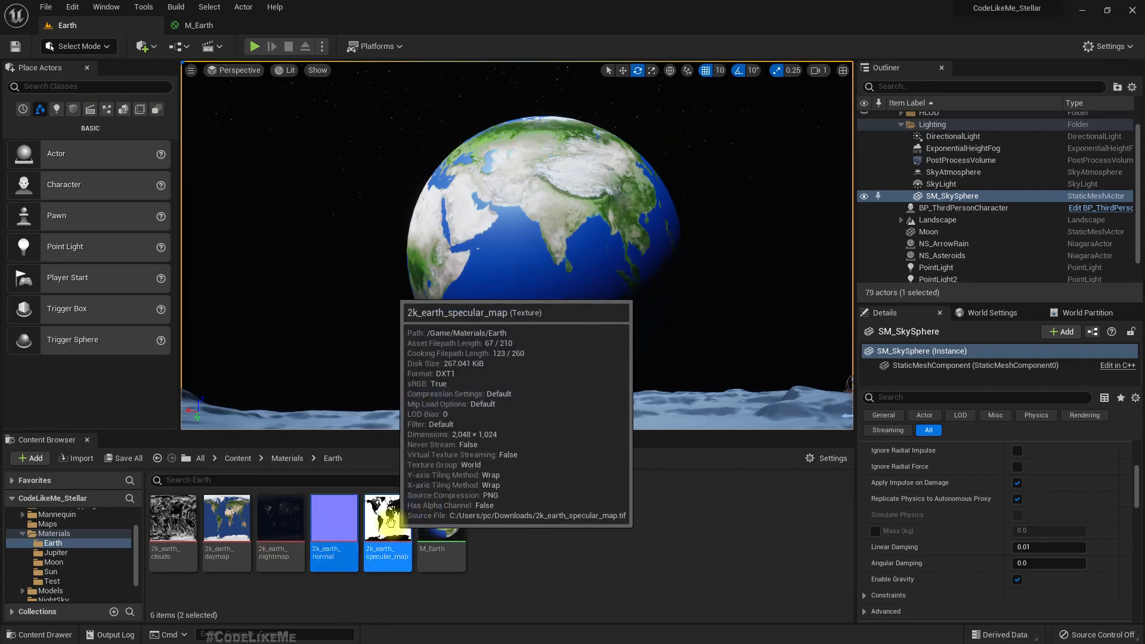
{"action": "mouse_move", "coordinate": [385, 524]}
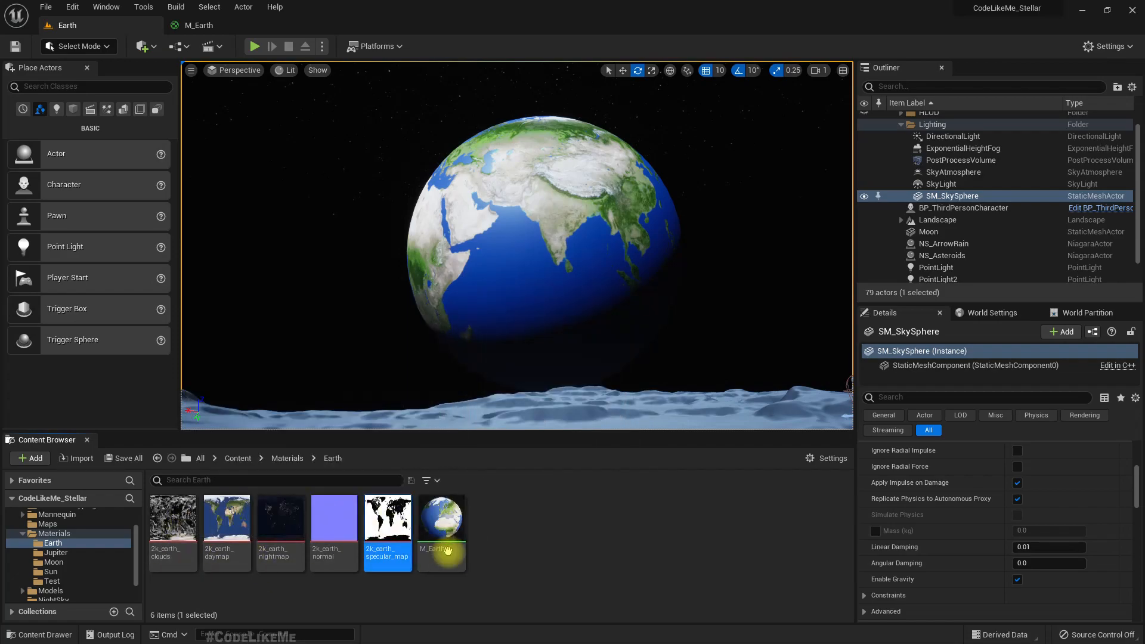
{"action": "left_click", "coordinate": [175, 520]}
{"action": "mouse_move", "coordinate": [281, 534]}
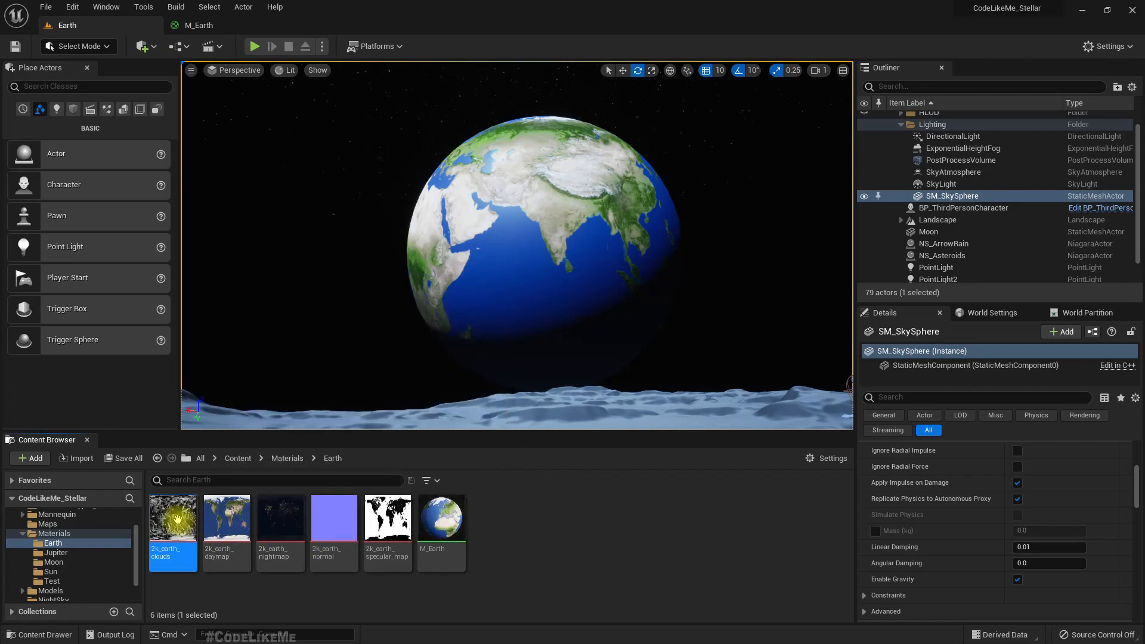
{"action": "mouse_move", "coordinate": [177, 519]}
{"action": "left_click_drag", "start_coordinate": [177, 519], "coordinate": [470, 99]}
{"action": "scroll", "coordinate": [631, 254], "scroll_direction": "down", "scroll_amount": 2}
{"action": "scroll", "coordinate": [575, 191], "scroll_direction": "down", "scroll_amount": 2}
{"action": "scroll", "coordinate": [577, 202], "scroll_direction": "up", "scroll_amount": 4}
{"action": "left_click_drag", "start_coordinate": [577, 205], "coordinate": [513, 152]}
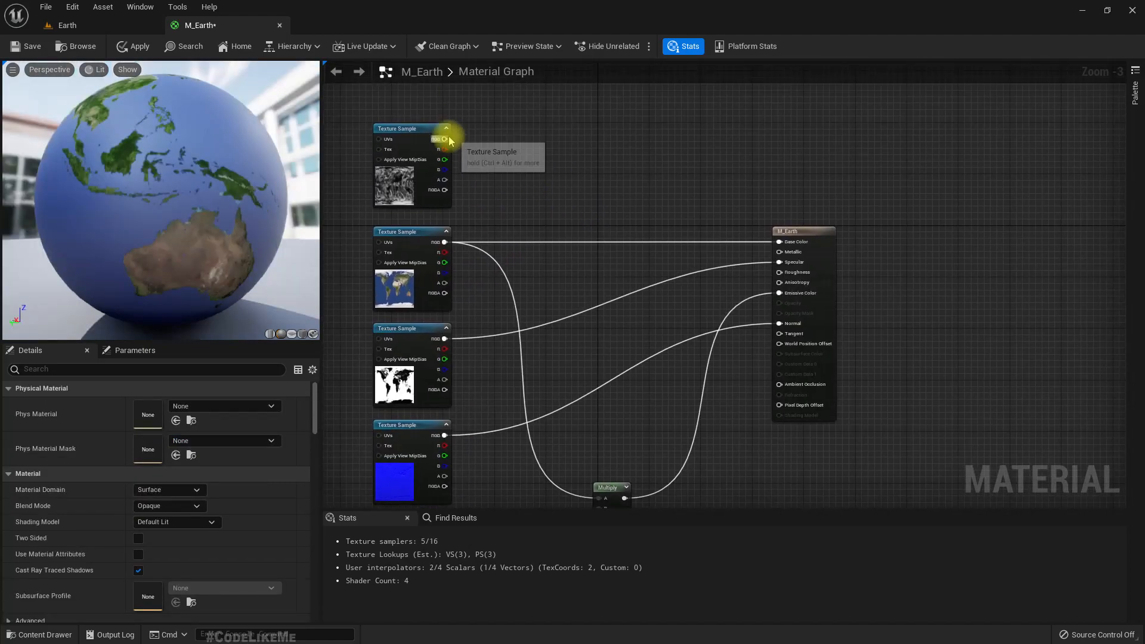
- Combine the clouds and daymap RGB outputs in a new Add node and connect its output to Base Color
{"action": "left_click_drag", "start_coordinate": [444, 139], "coordinate": [534, 203]}
{"action": "type", "text": "+"}
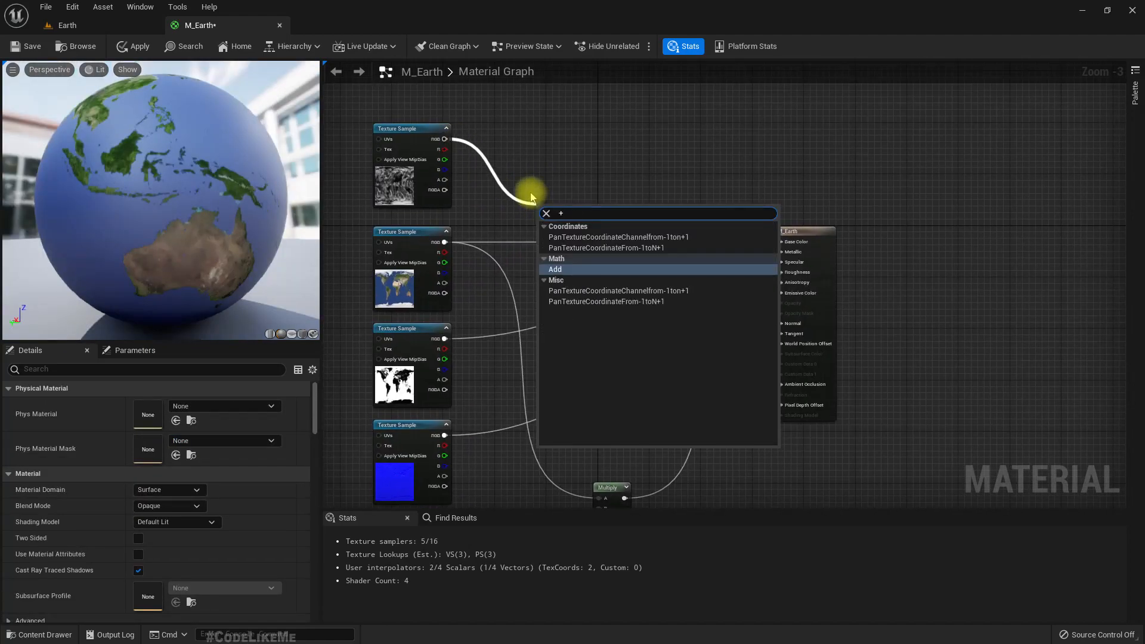
{"action": "key", "text": "Return"}
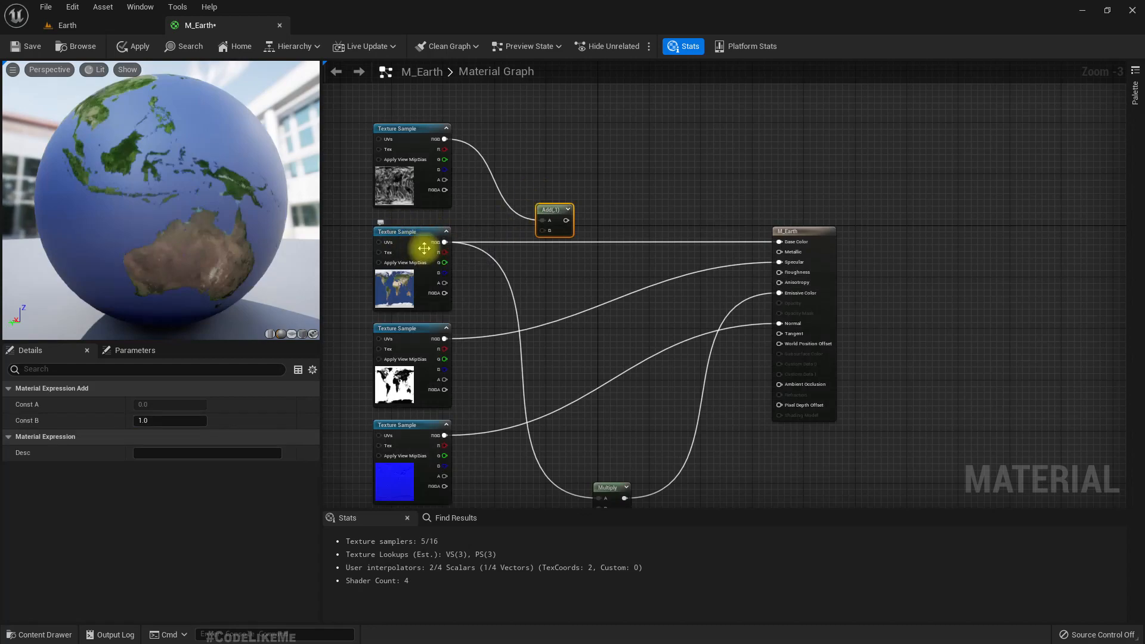
{"action": "left_click_drag", "start_coordinate": [448, 245], "coordinate": [547, 236]}
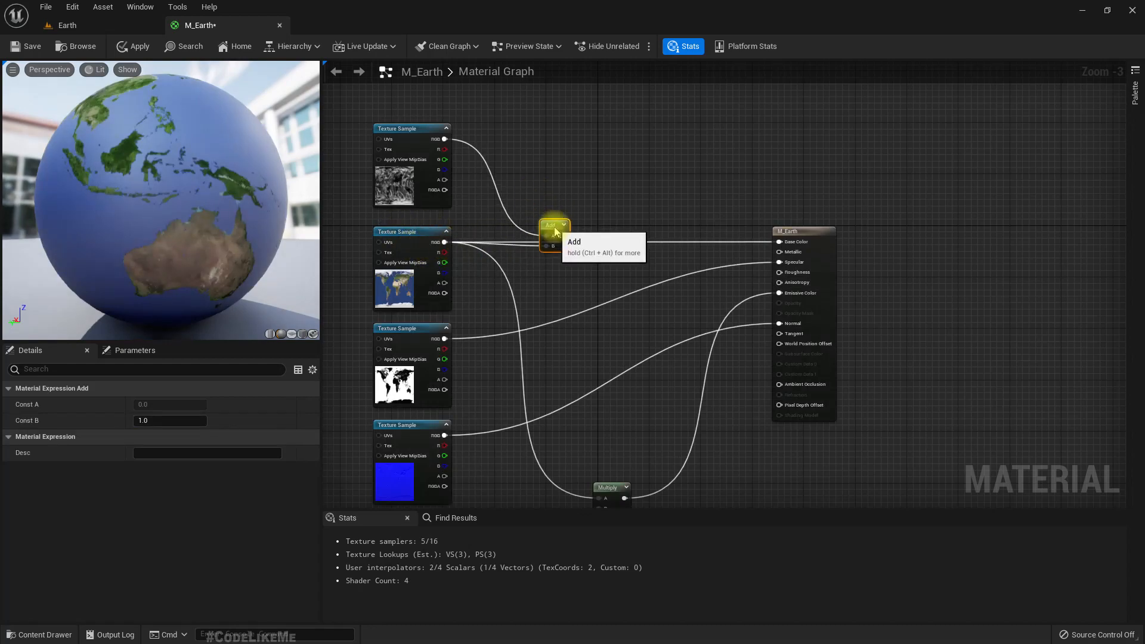
{"action": "right_click_drag", "start_coordinate": [615, 275], "coordinate": [583, 269]}
{"action": "left_click_drag", "start_coordinate": [529, 224], "coordinate": [749, 238]}
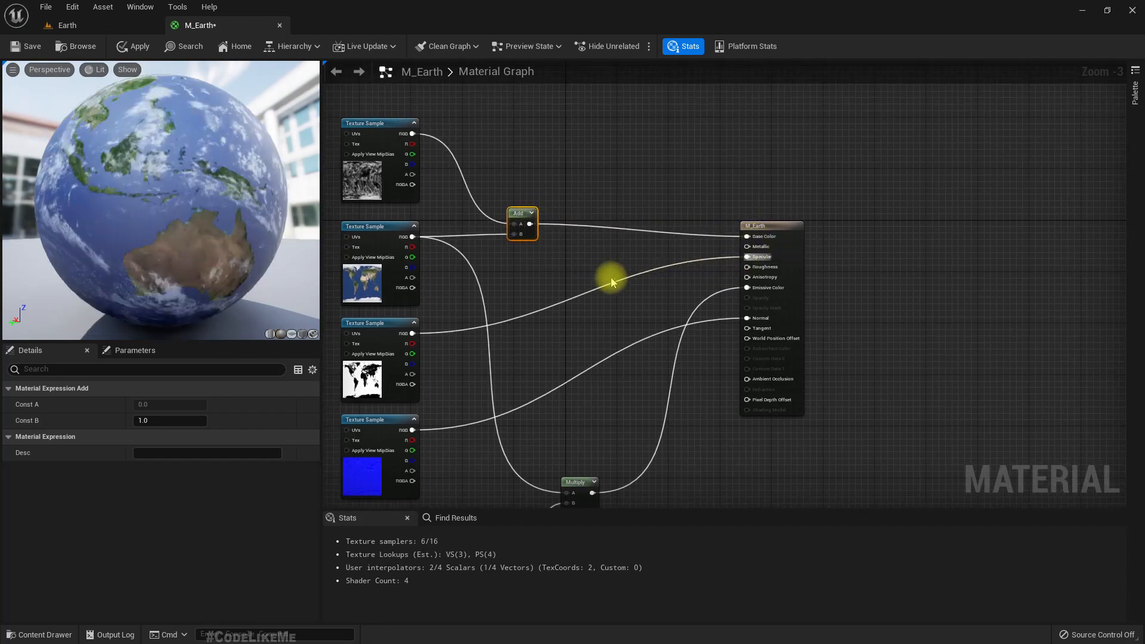
- Connect the Add output to input A of the Multiply node, apply the material and check the planet in the Earth level
{"action": "mouse_move", "coordinate": [276, 237]}
{"action": "left_mouse_down"}
{"action": "mouse_move", "coordinate": [249, 222]}
{"action": "mouse_move", "coordinate": [292, 231]}
{"action": "left_mouse_up"}
{"action": "right_click_drag", "start_coordinate": [562, 250], "coordinate": [546, 177]}
{"action": "left_click_drag", "start_coordinate": [531, 158], "coordinate": [571, 427]}
{"action": "left_click_drag", "start_coordinate": [264, 205], "coordinate": [304, 237]}
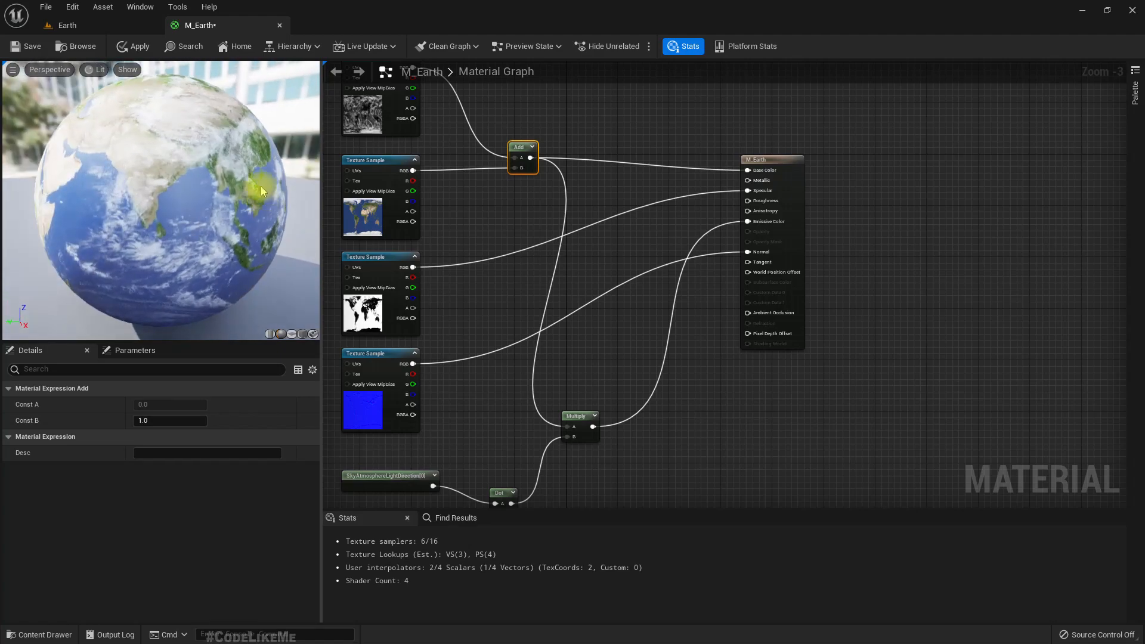
{"action": "left_click", "coordinate": [95, 25]}
{"action": "right_click_drag", "start_coordinate": [506, 170], "coordinate": [542, 168]}
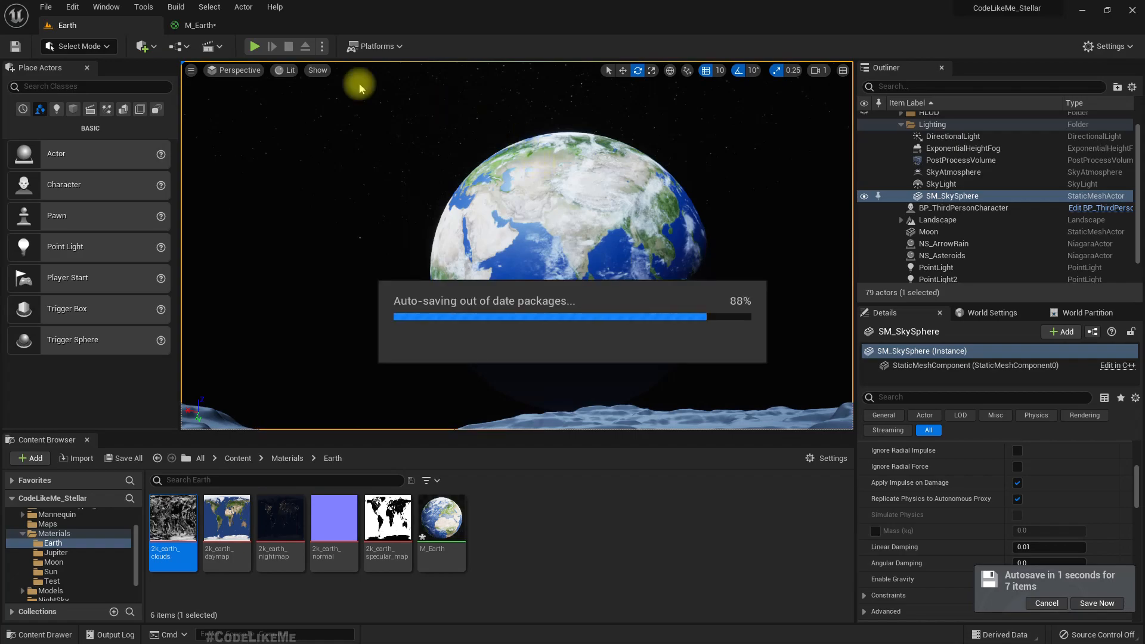
- Add a Panner node in the M_Earth graph feeding the UVs input of the clouds texture sample
{"action": "left_click", "coordinate": [199, 26]}
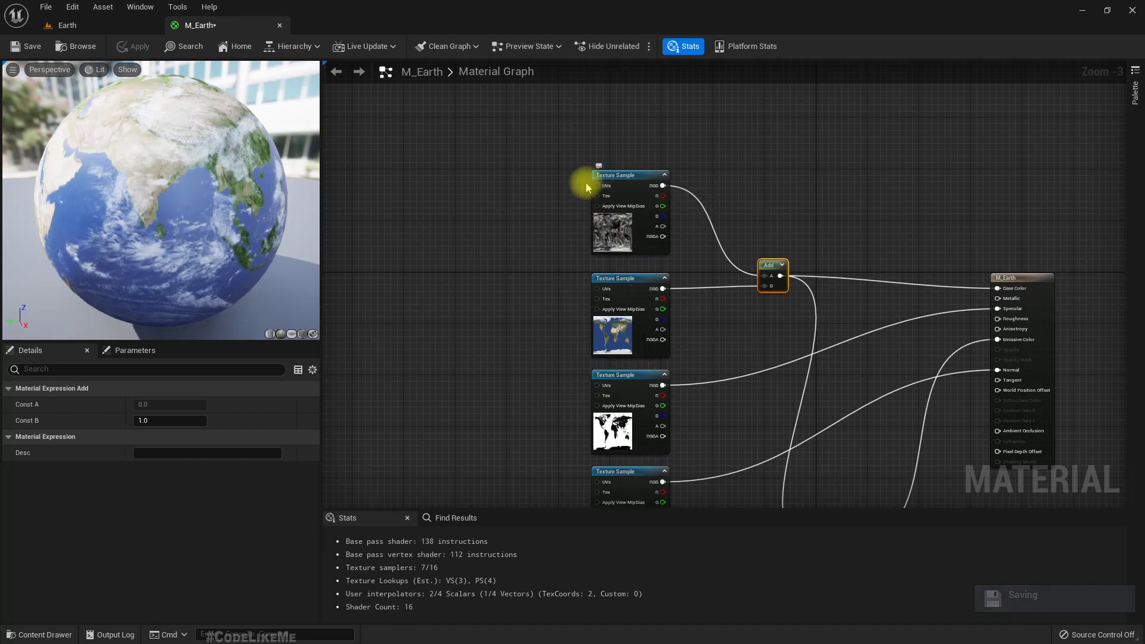
{"action": "left_click_drag", "start_coordinate": [594, 185], "coordinate": [548, 186]}
{"action": "type", "text": "pann"}
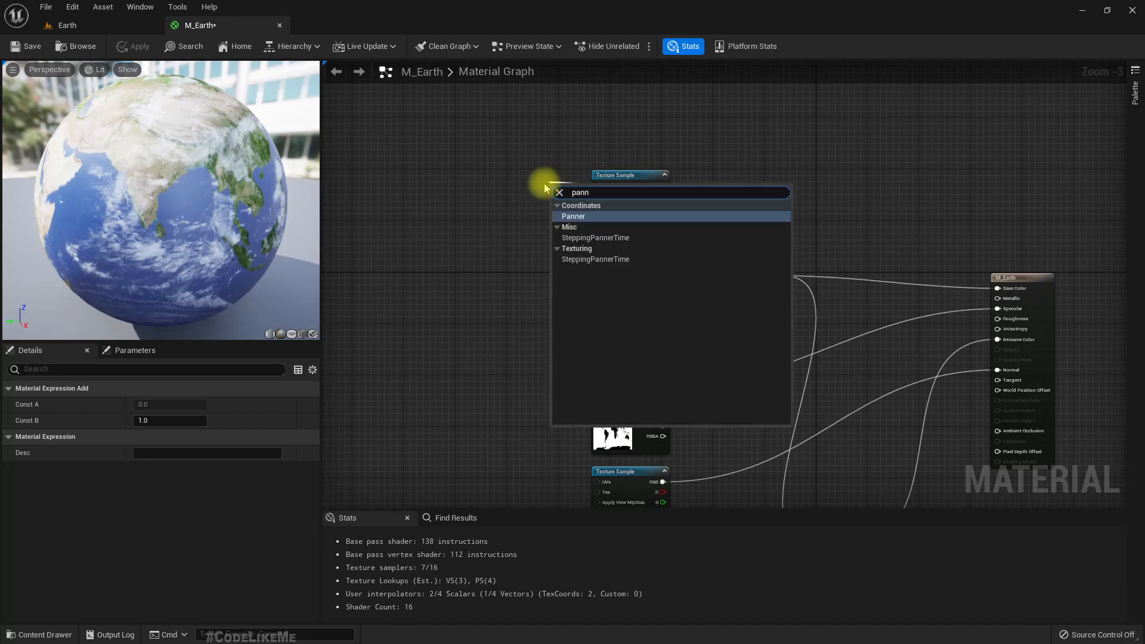
{"action": "key", "text": "Return"}
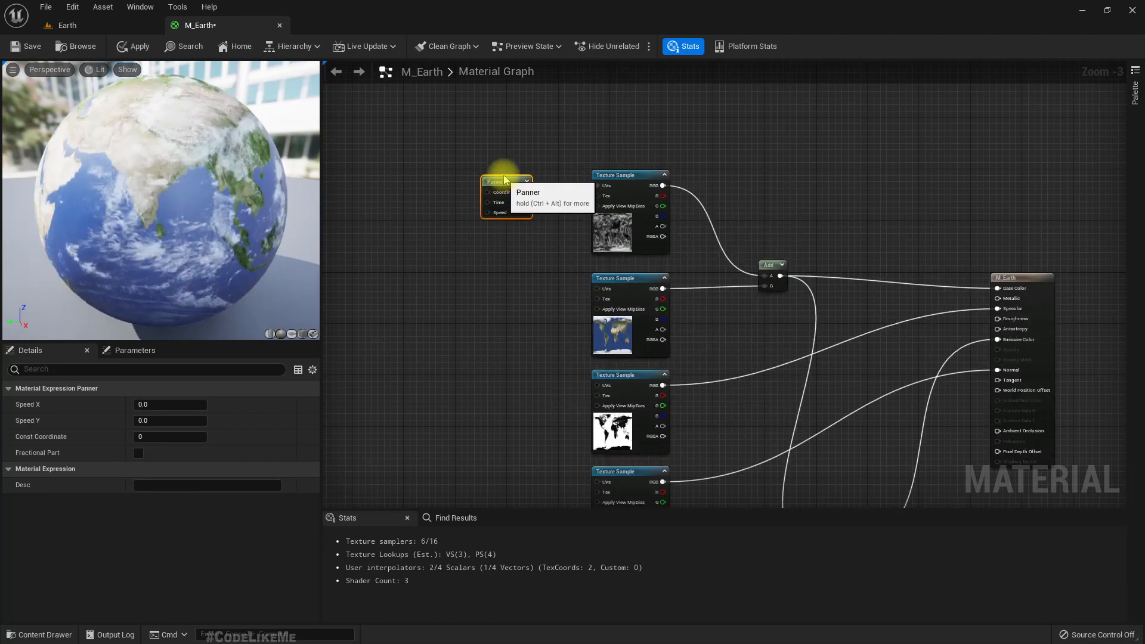
- Add a TextureCoordinate node feeding the Panner's Coordinate input and place it clear of the Panner
{"action": "scroll", "coordinate": [463, 217], "scroll_direction": "up", "scroll_amount": 3}
{"action": "left_click_drag", "start_coordinate": [557, 211], "coordinate": [506, 215]}
{"action": "type", "text": "texc"}
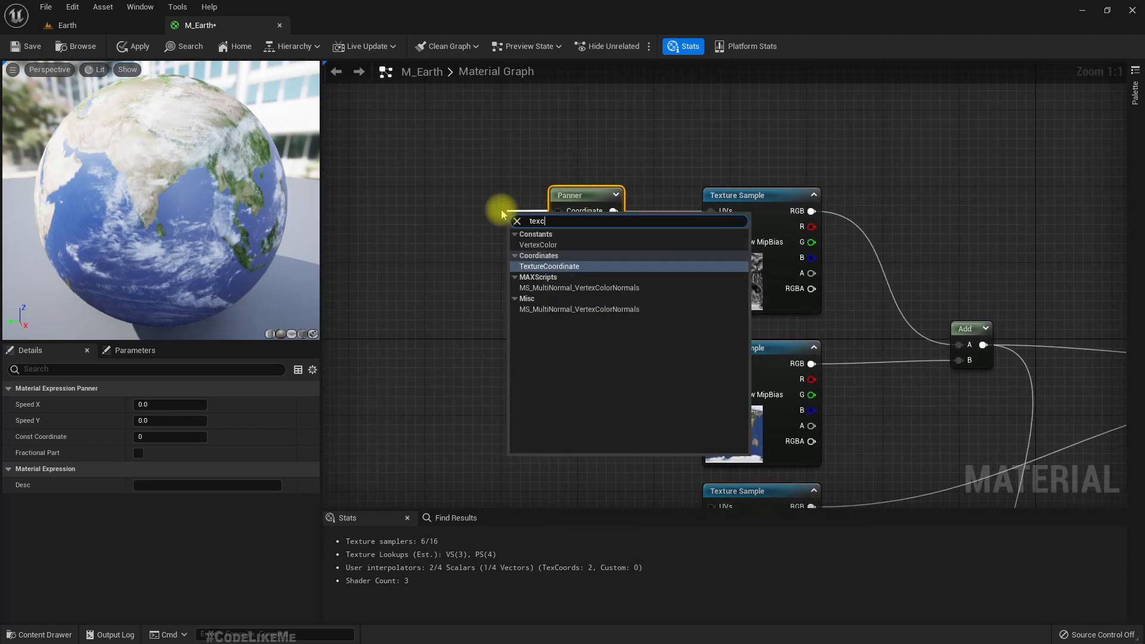
{"action": "key", "text": "Return"}
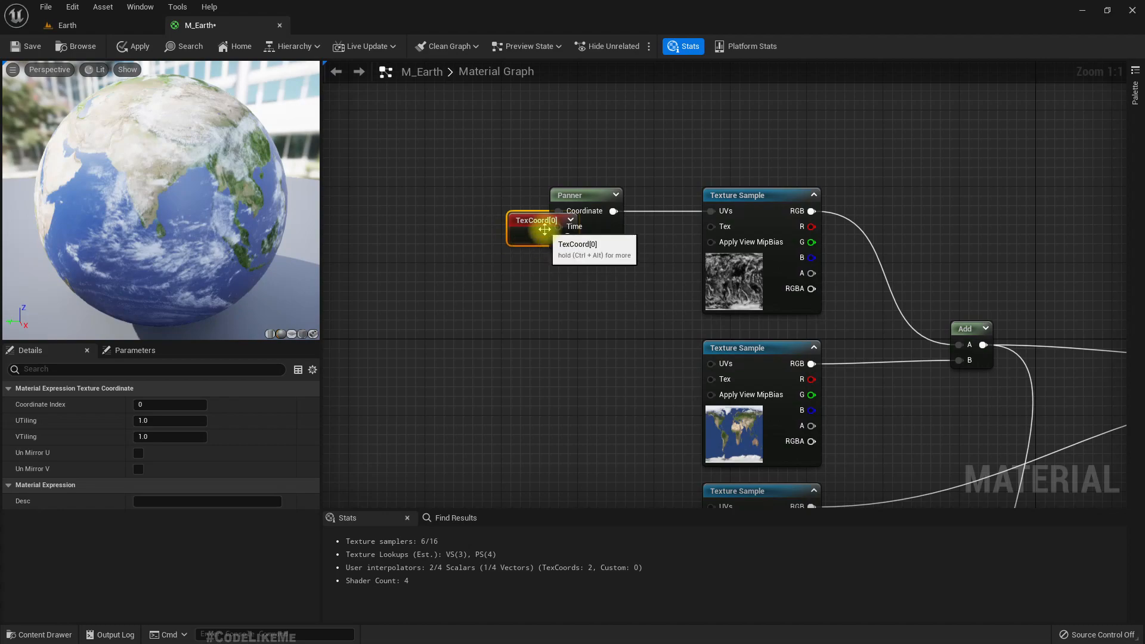
{"action": "left_click_drag", "start_coordinate": [546, 222], "coordinate": [468, 221]}
{"action": "scroll", "coordinate": [593, 286], "scroll_direction": "down", "scroll_amount": 2}
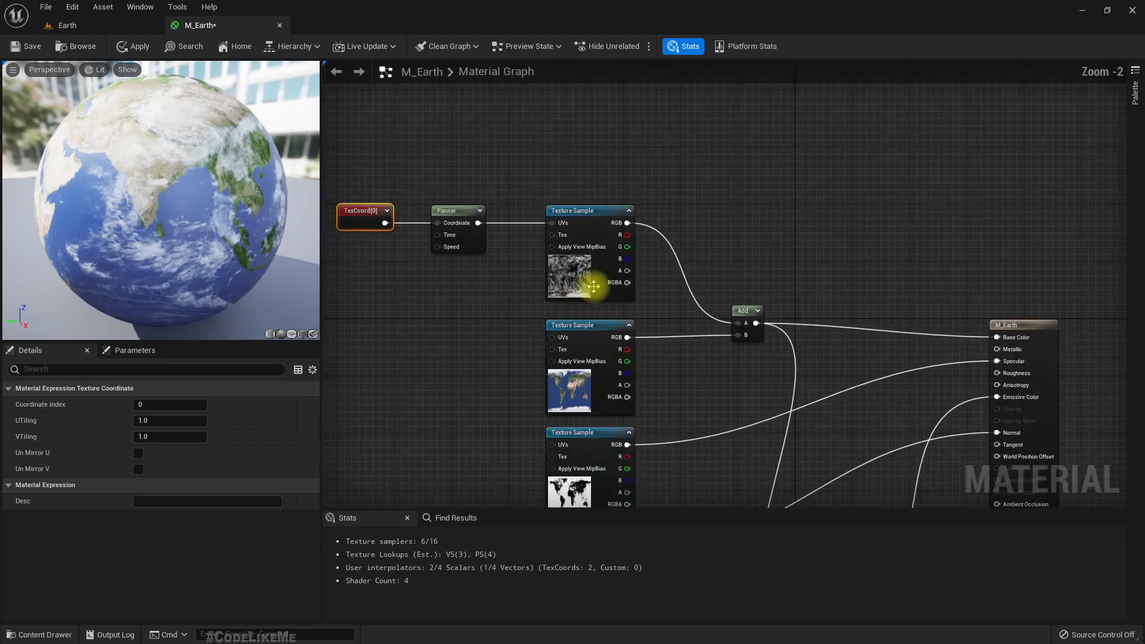
- Enable realtime preview on the 2k_earth_clouds texture sample node
{"action": "left_click", "coordinate": [1047, 324]}
{"action": "right_click", "coordinate": [902, 269]}
{"action": "key", "text": "Escape"}
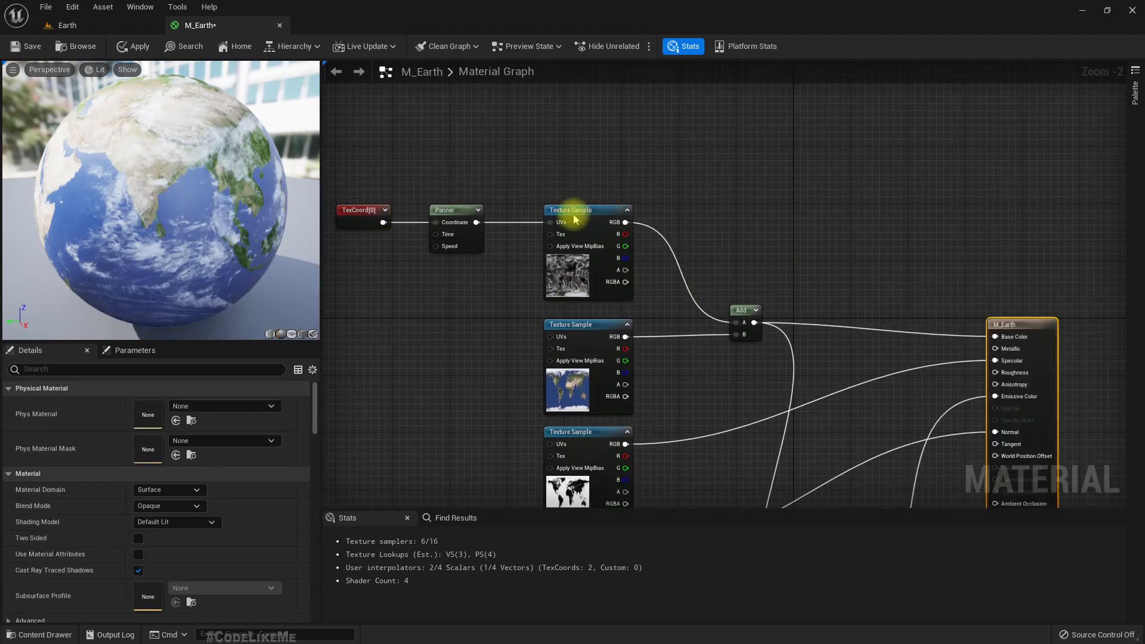
{"action": "right_click", "coordinate": [574, 216]}
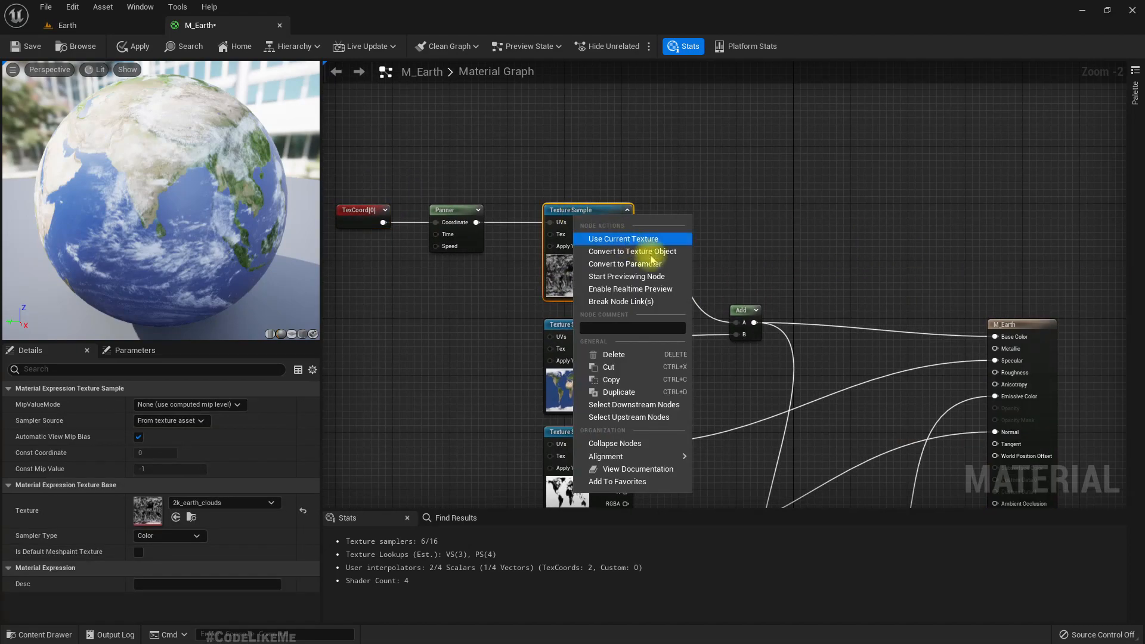
{"action": "left_click", "coordinate": [631, 288]}
{"action": "scroll", "coordinate": [418, 244], "scroll_direction": "up", "scroll_amount": 2}
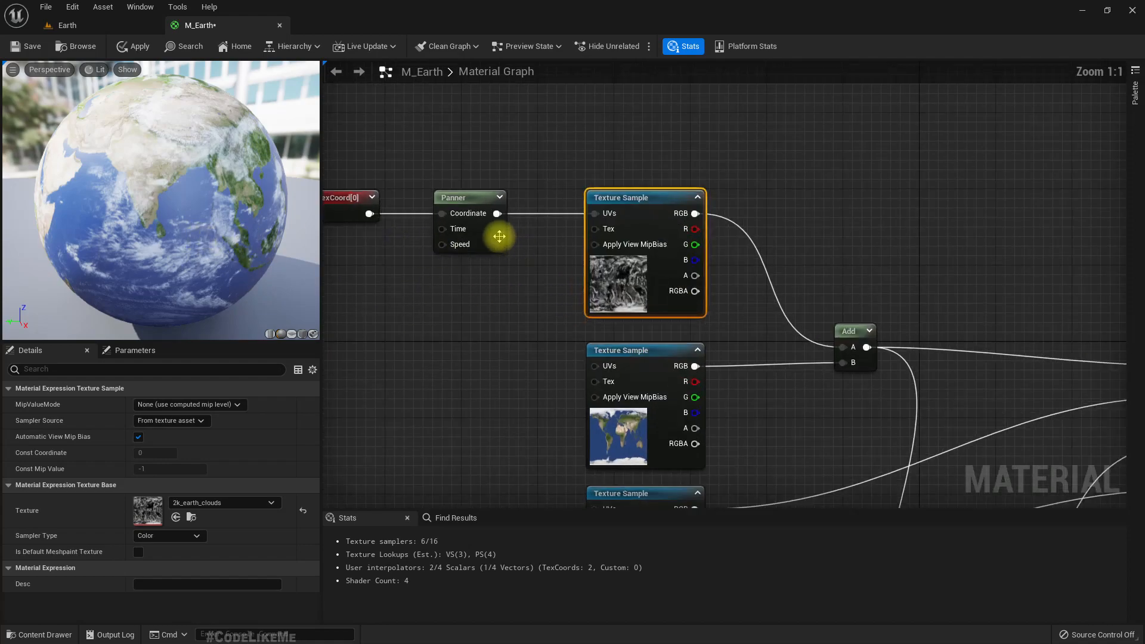
- Set the Panner's Speed X to 1 and examine the cloud movement on the preview sphere
{"action": "left_click", "coordinate": [500, 235]}
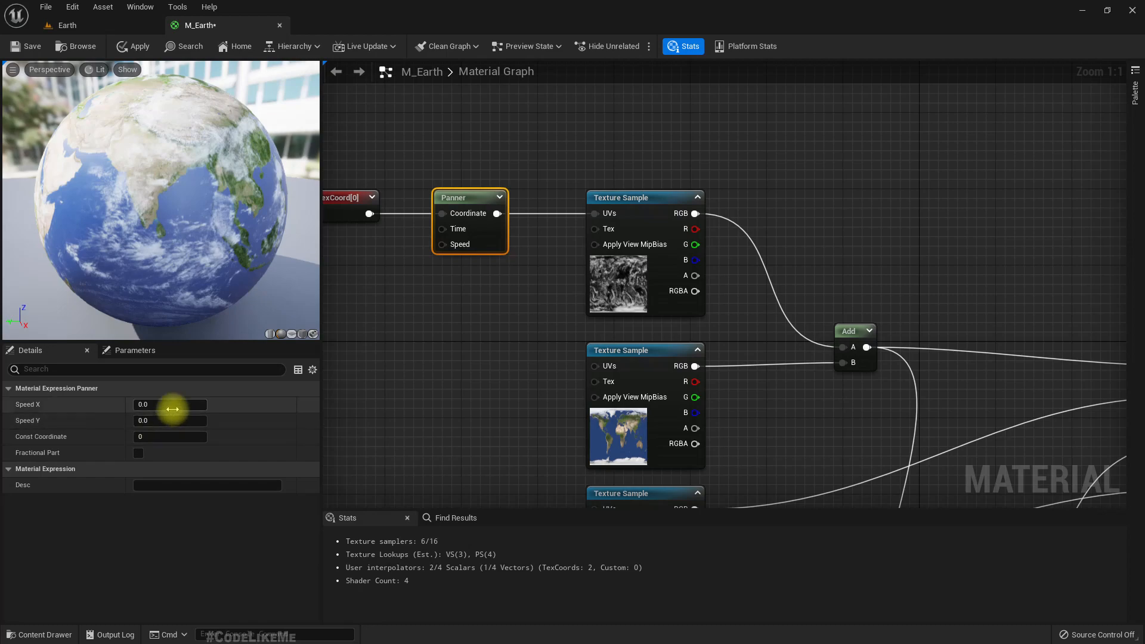
{"action": "left_click", "coordinate": [173, 406]}
{"action": "type", "text": "1"}
{"action": "key", "text": "Return"}
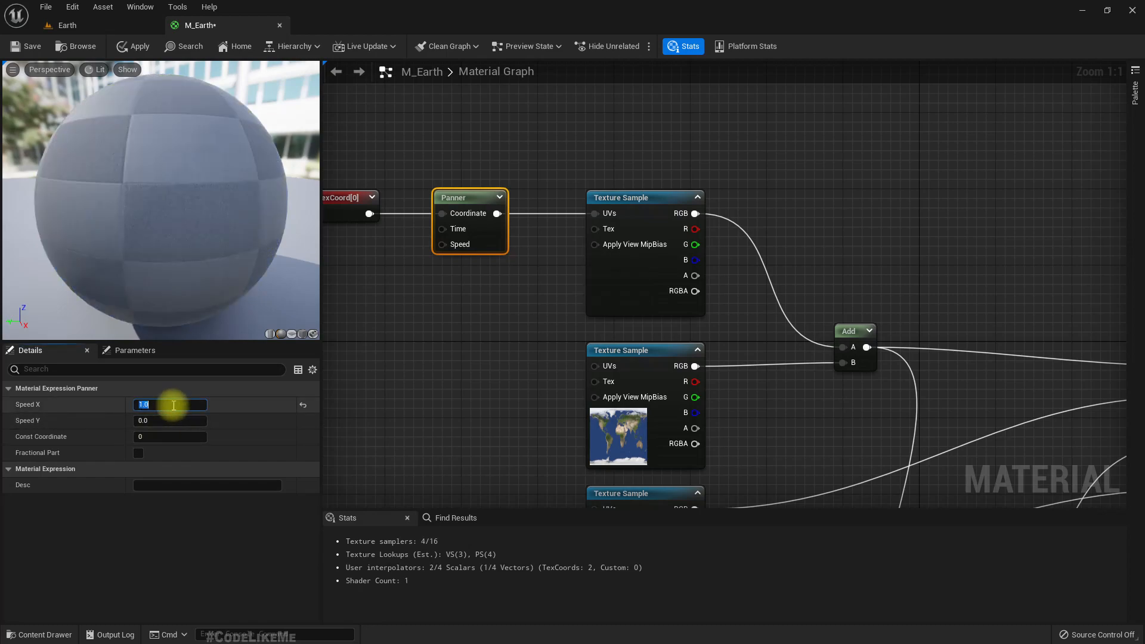
{"action": "left_click_drag", "start_coordinate": [174, 277], "coordinate": [225, 289]}
- Set the Panner's Speed X to 0.1
{"action": "left_click", "coordinate": [171, 402]}
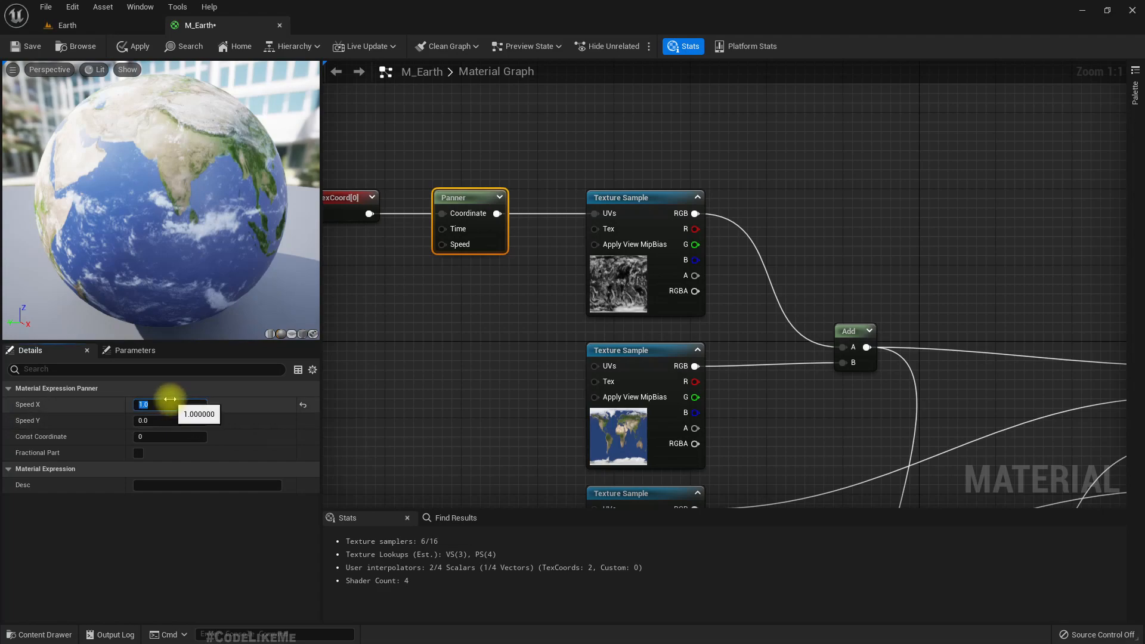
{"action": "type", "text": "0.1"}
{"action": "key", "text": "Return"}
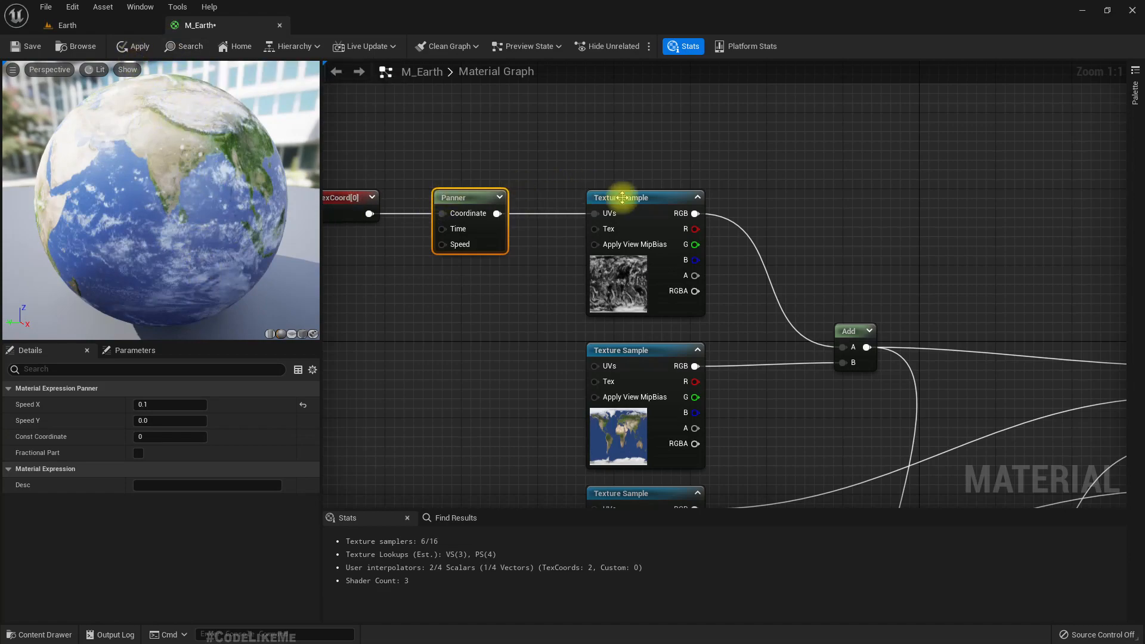
- Enable realtime preview on the Panner node, then apply the material and check the clouds in the Earth level
{"action": "right_click", "coordinate": [470, 196]}
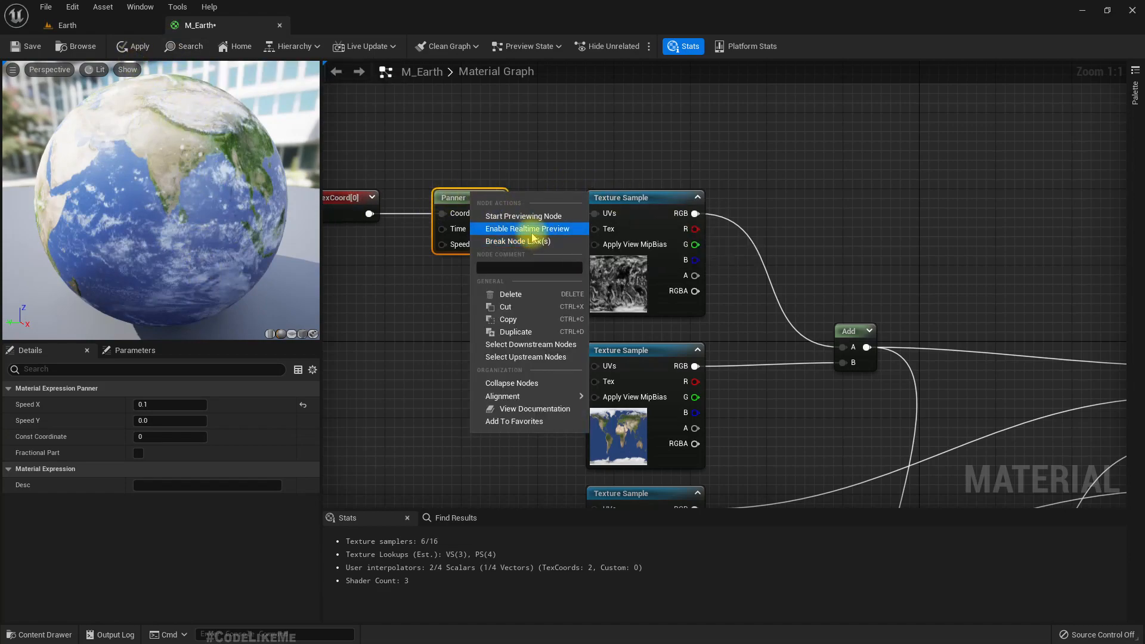
{"action": "left_click", "coordinate": [492, 228]}
{"action": "right_click", "coordinate": [413, 130]}
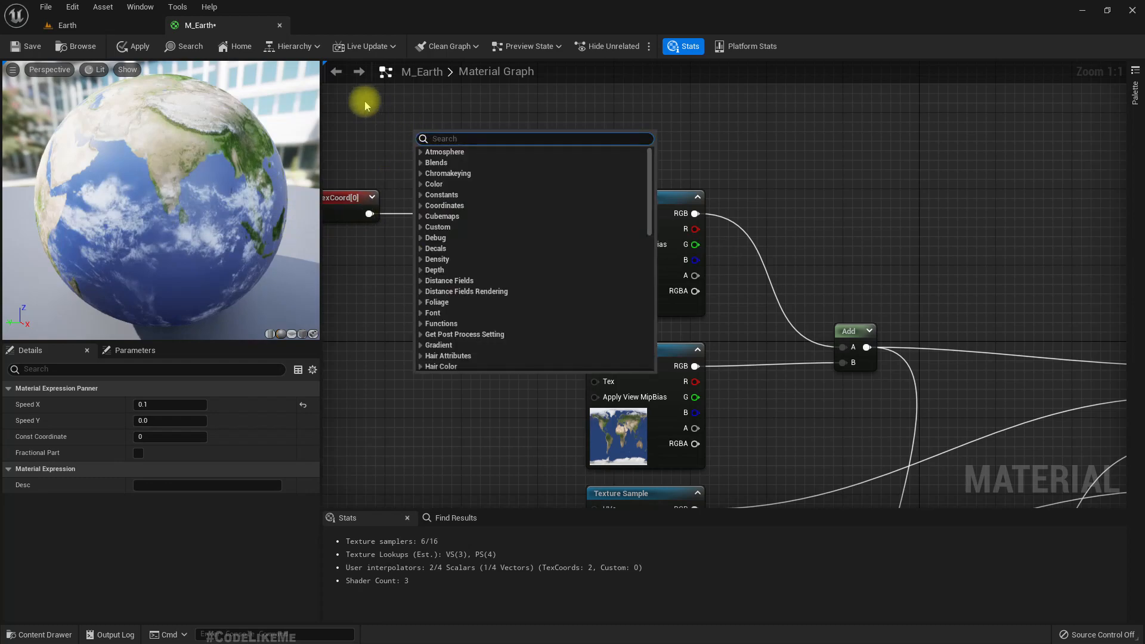
{"action": "left_click", "coordinate": [364, 101]}
{"action": "left_click", "coordinate": [123, 43]}
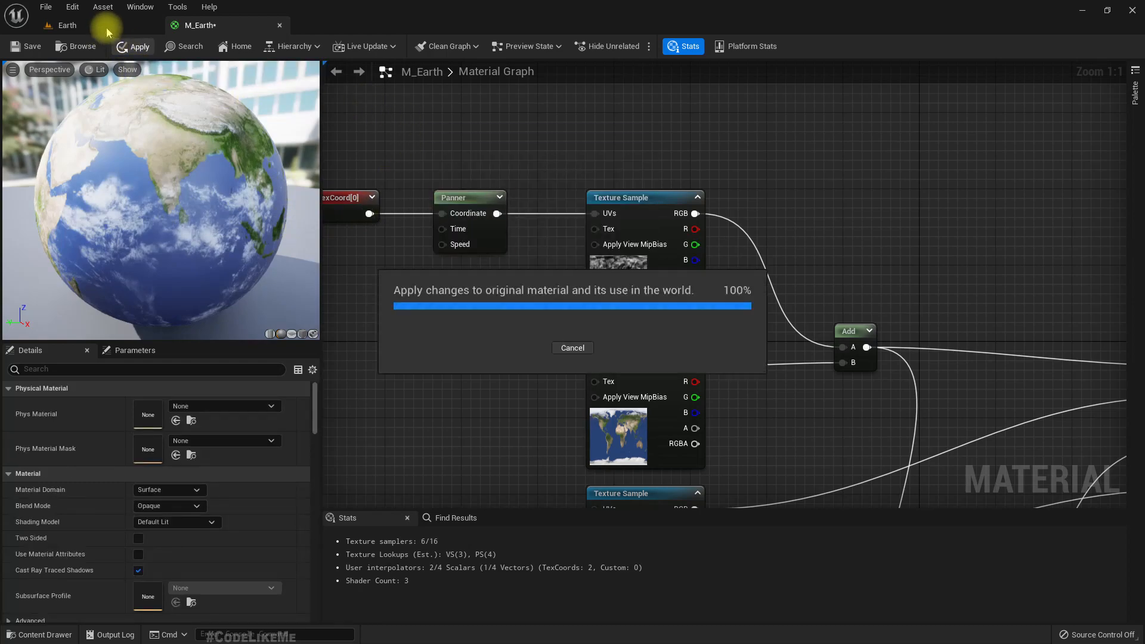
{"action": "left_click", "coordinate": [102, 26]}
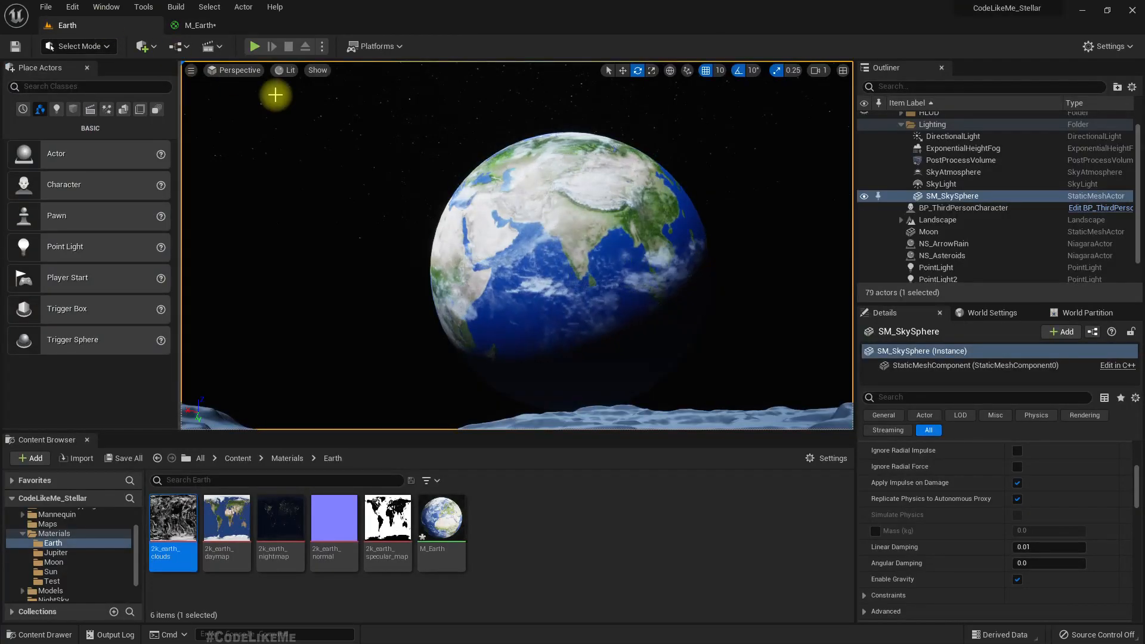
- Return to the M_Earth graph and set the Panner's Speed X to 0.01
{"action": "left_click", "coordinate": [200, 25]}
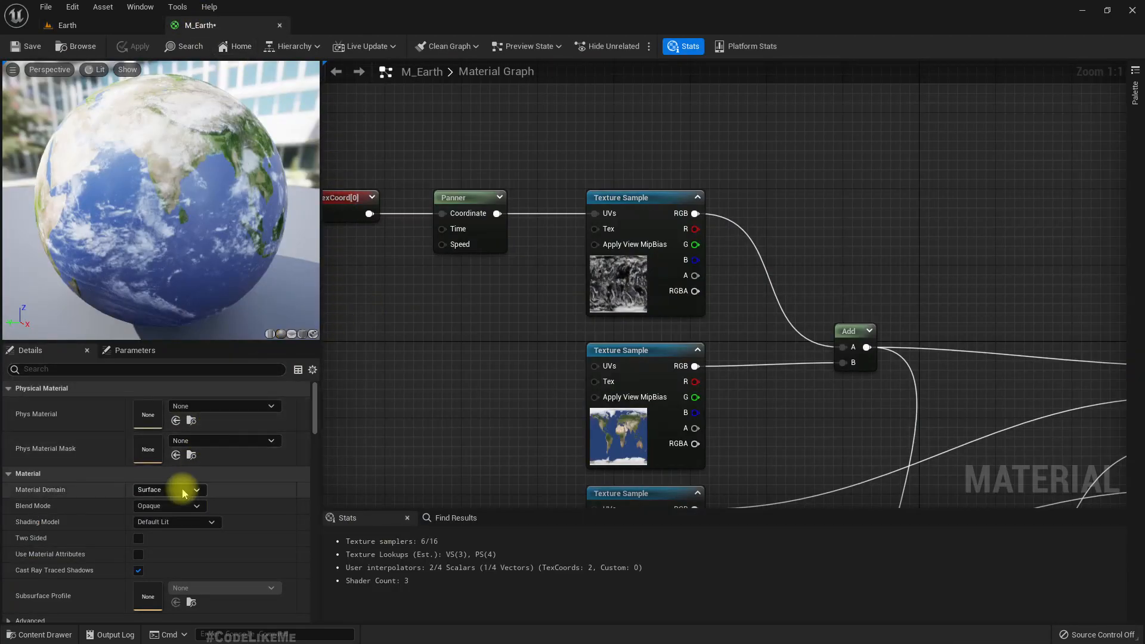
{"action": "left_click", "coordinate": [487, 237]}
{"action": "left_click", "coordinate": [160, 404]}
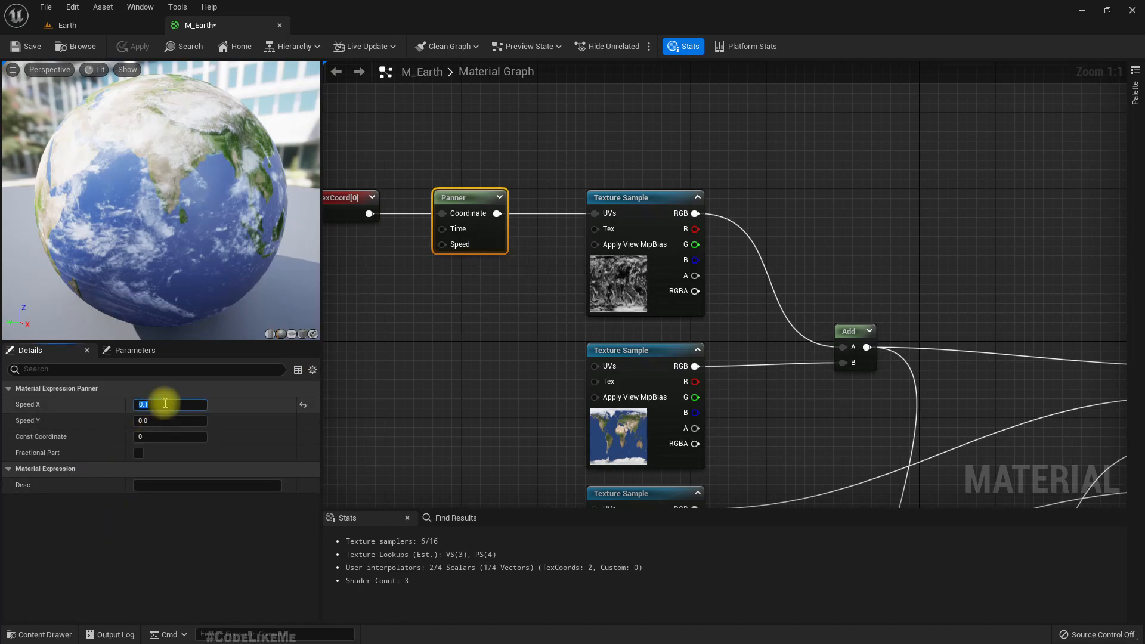
{"action": "type", "text": "0.01"}
{"action": "key", "text": "Return"}
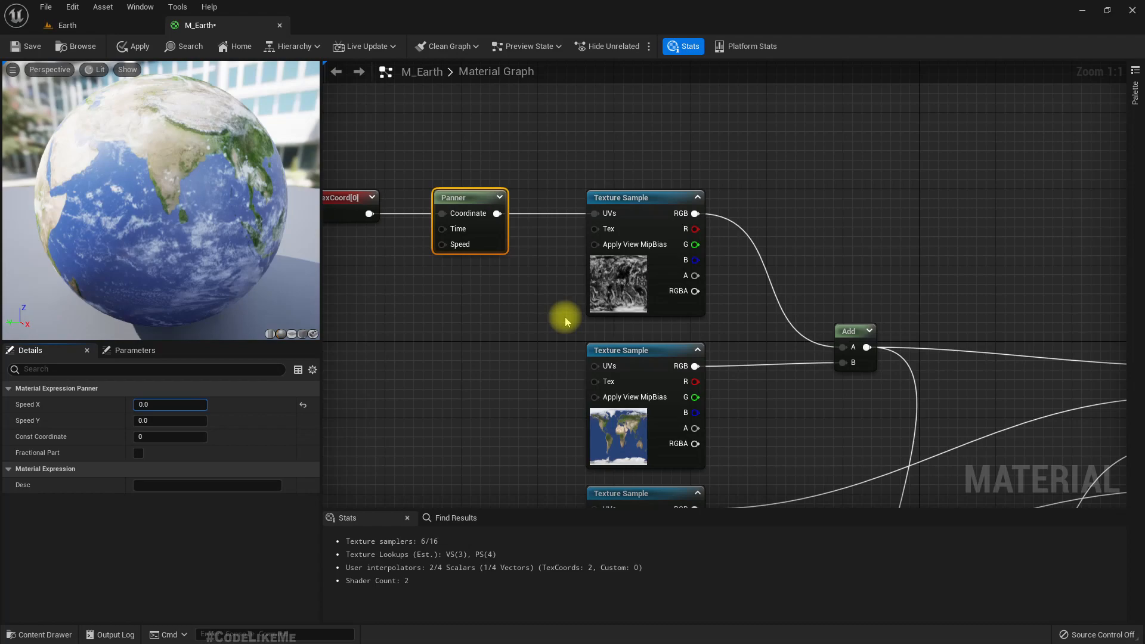
- Set the Panner's Speed X to 0.02, apply the material and check the planet in the Earth level
{"action": "type", "text": "2"}
{"action": "key", "text": "Return"}
{"action": "right_click", "coordinate": [432, 308]}
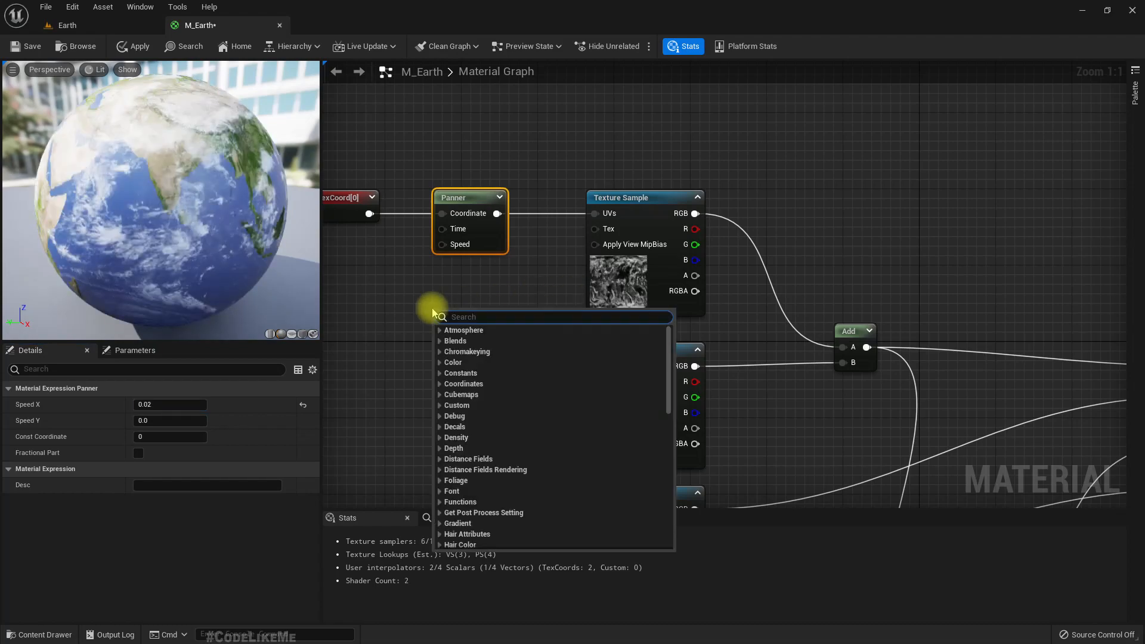
{"action": "left_click", "coordinate": [397, 274]}
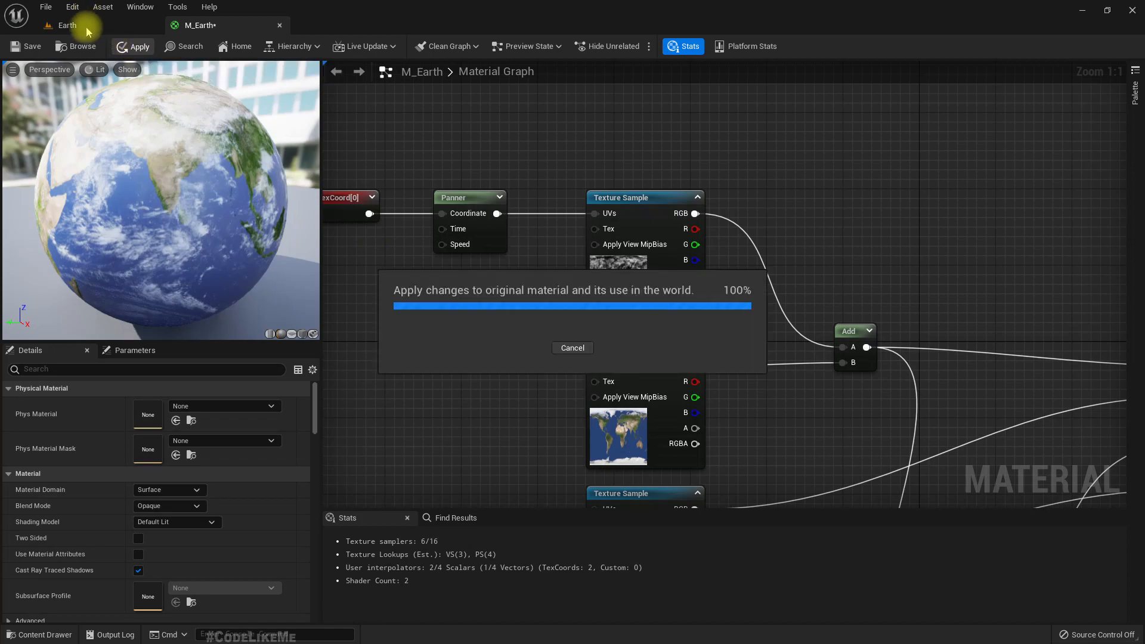
{"action": "left_click", "coordinate": [67, 25]}
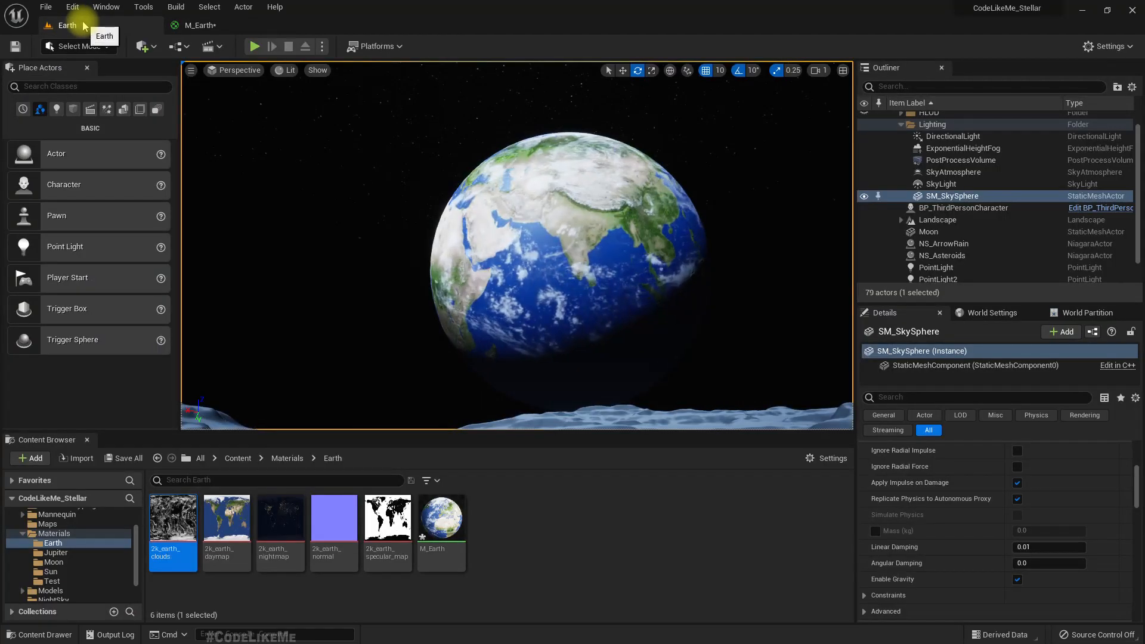
- Raise the planet (Moon actor) higher above the terrain horizon in the Earth level
{"action": "right_click_drag", "start_coordinate": [478, 238], "coordinate": [446, 238]}
{"action": "mouse_move", "coordinate": [549, 255]}
{"action": "right_mouse_down"}
{"action": "mouse_move", "coordinate": [609, 237]}
{"action": "mouse_move", "coordinate": [572, 253]}
{"action": "mouse_move", "coordinate": [550, 226]}
{"action": "mouse_move", "coordinate": [553, 240]}
{"action": "right_mouse_up"}
{"action": "left_click", "coordinate": [552, 240]}
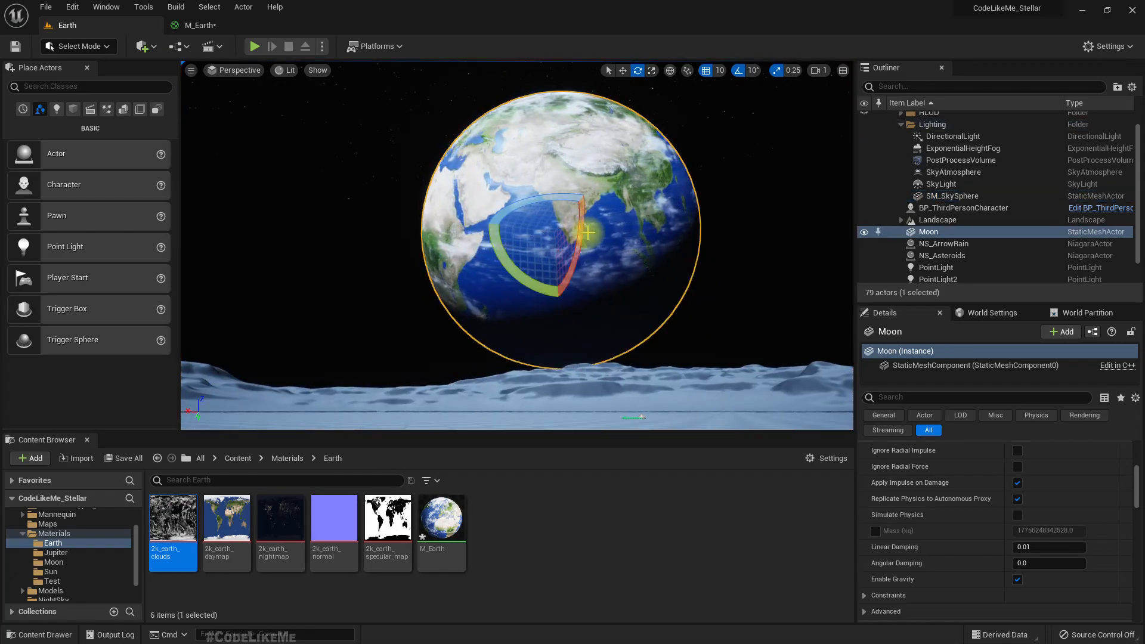
{"action": "left_click_drag", "start_coordinate": [552, 198], "coordinate": [552, 160]}
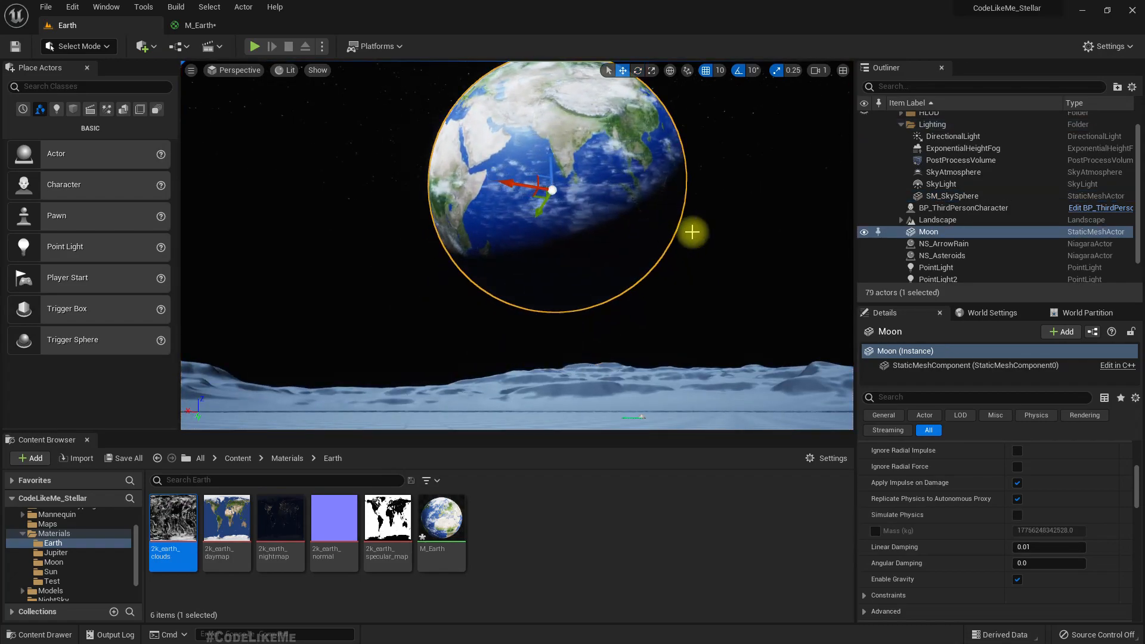
{"action": "left_click", "coordinate": [733, 220]}
{"action": "right_click_drag", "start_coordinate": [734, 220], "coordinate": [733, 207]}
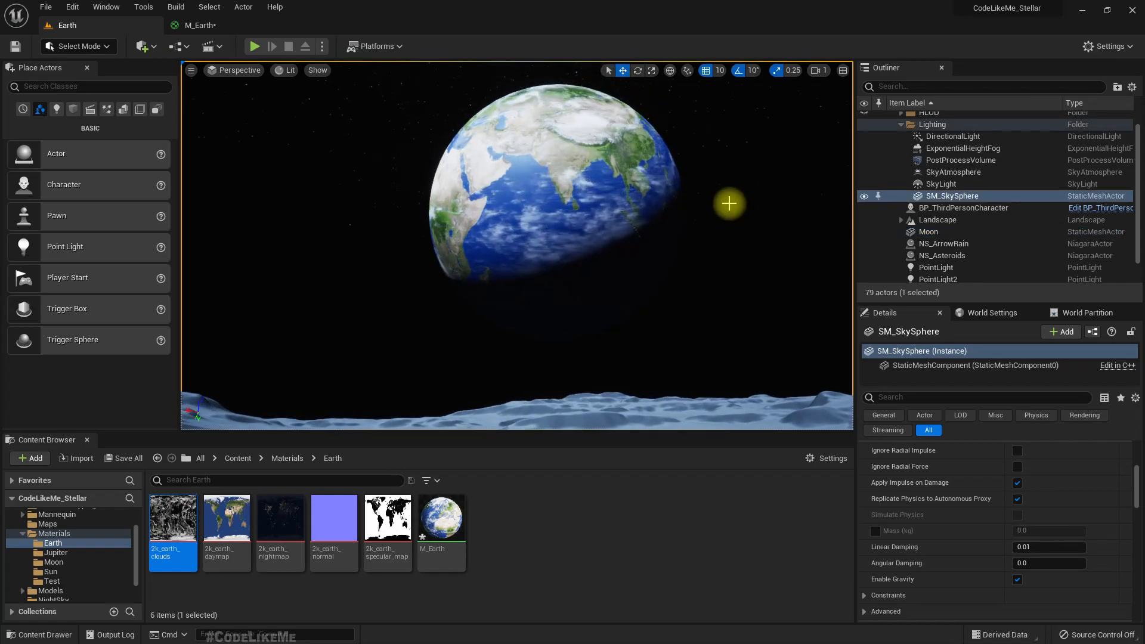
- Lower the planet slightly toward the horizon and examine it against the starry sky
{"action": "left_click", "coordinate": [582, 208]}
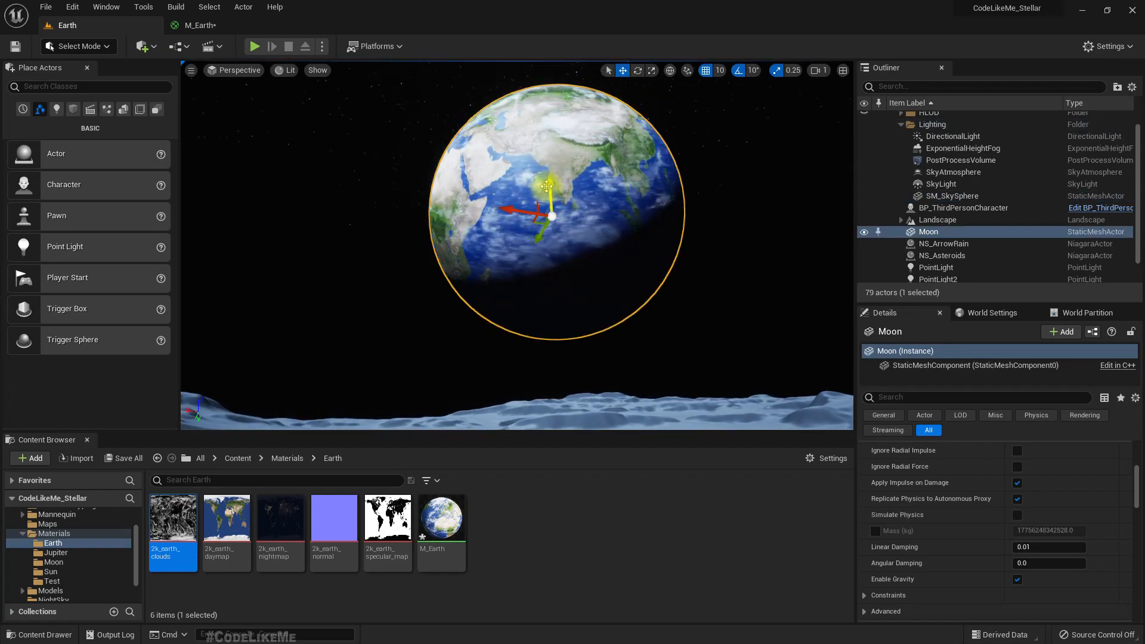
{"action": "left_click_drag", "start_coordinate": [547, 187], "coordinate": [557, 207]}
{"action": "left_click", "coordinate": [714, 158]}
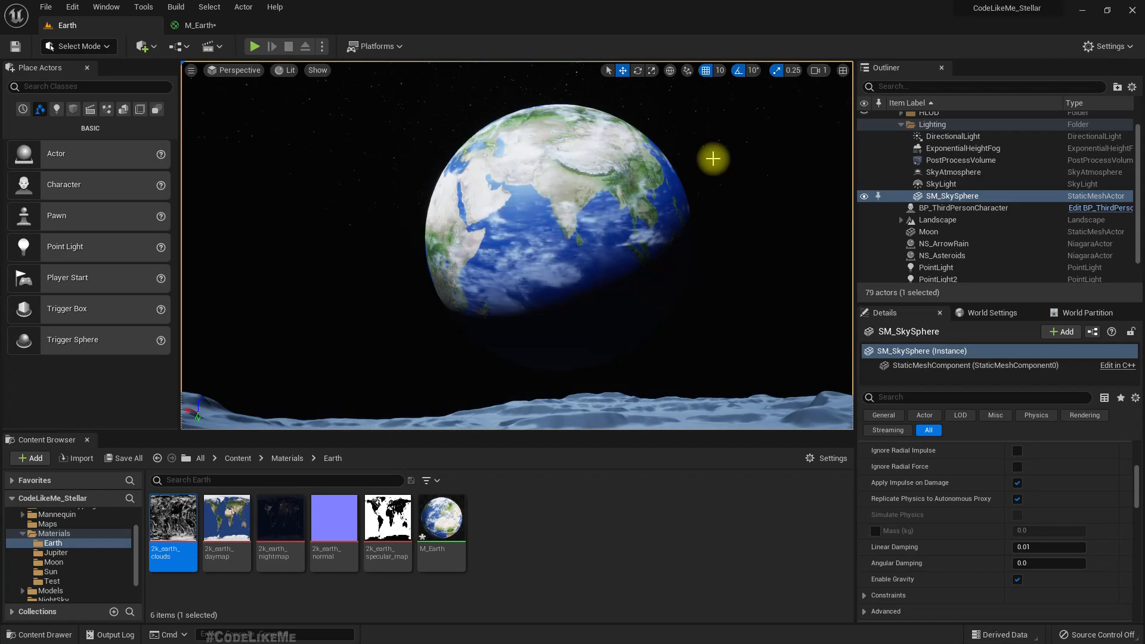
{"action": "right_click_drag", "start_coordinate": [713, 159], "coordinate": [749, 162]}
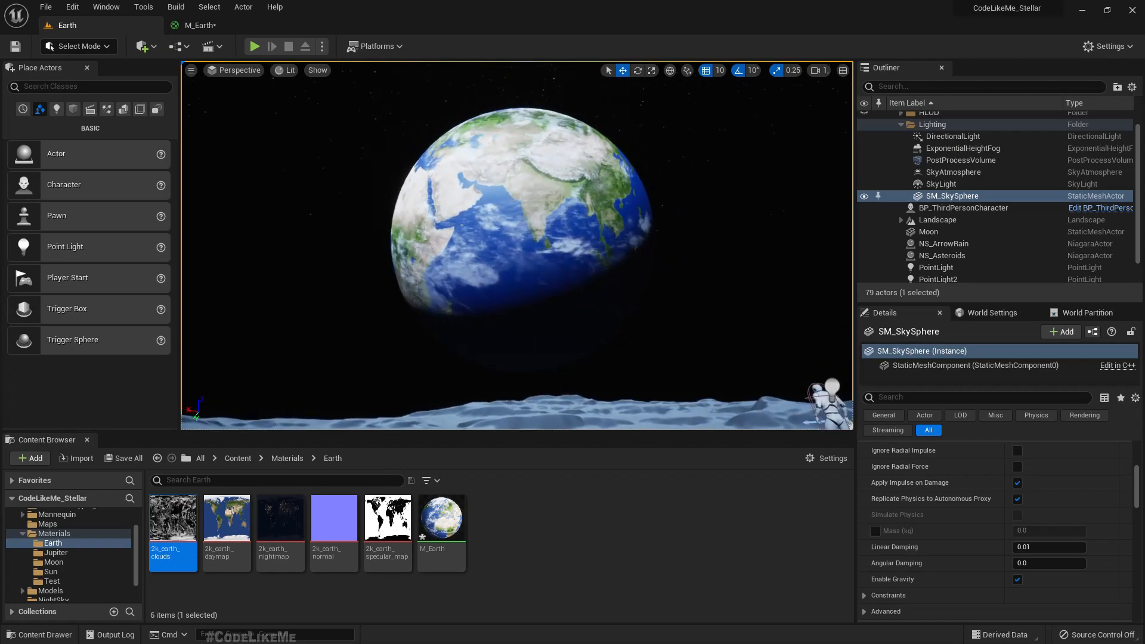
- Set the M_Earth Panner's Speed X to 0.004, apply the material and check the clouds in the Earth level
{"action": "left_click", "coordinate": [197, 25]}
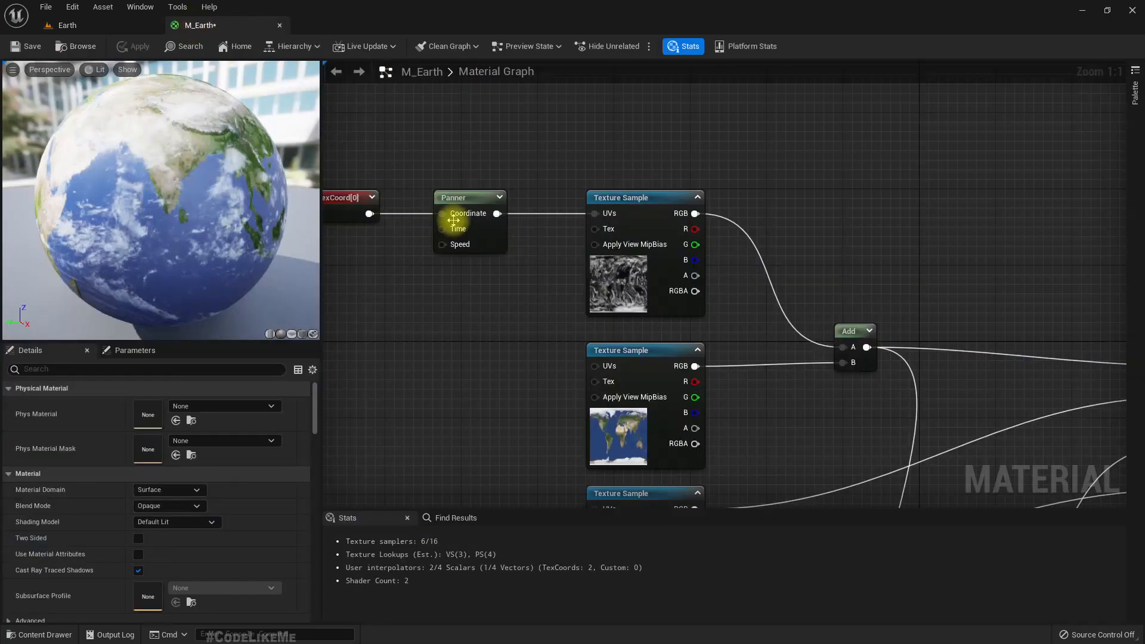
{"action": "left_click", "coordinate": [483, 241]}
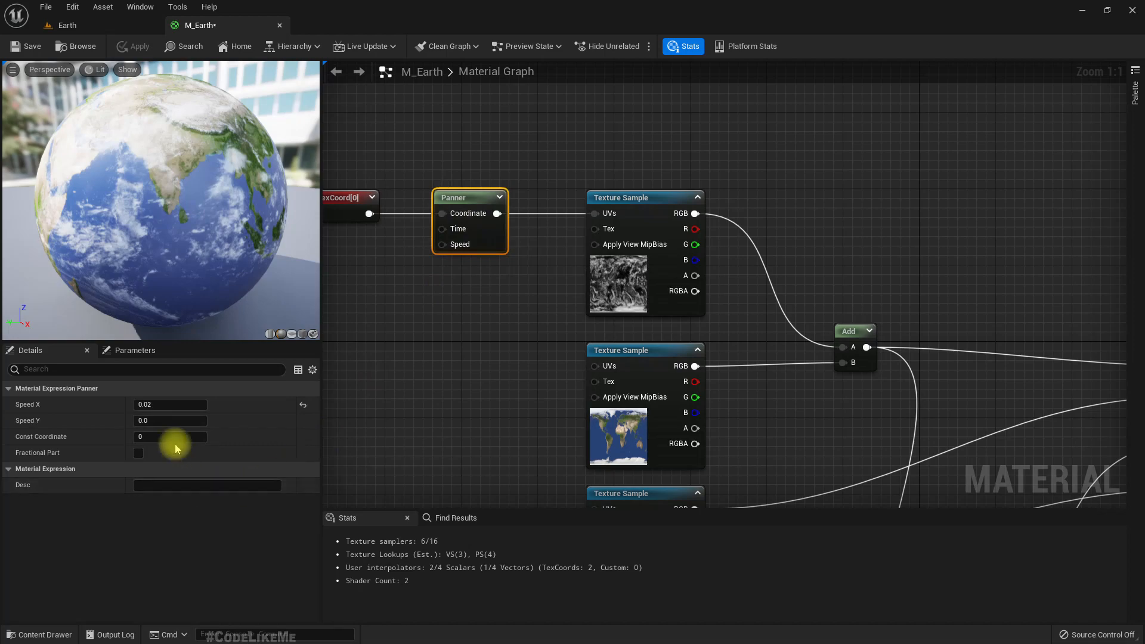
{"action": "left_click", "coordinate": [167, 404]}
{"action": "type", "text": "0.004"}
{"action": "key", "text": "Return"}
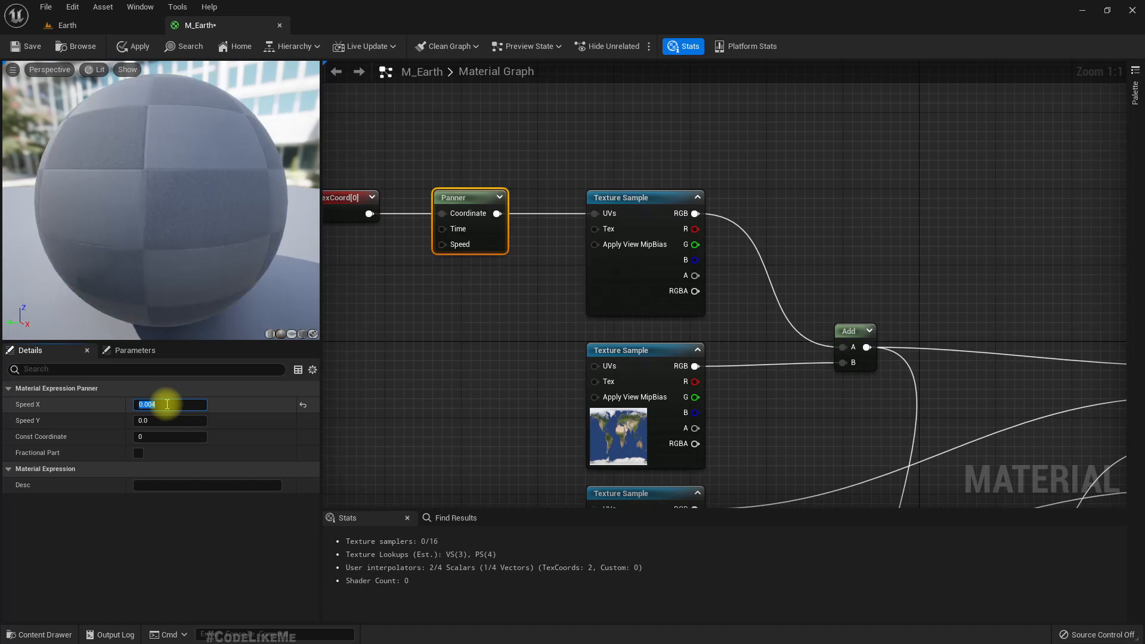
{"action": "left_click", "coordinate": [130, 40]}
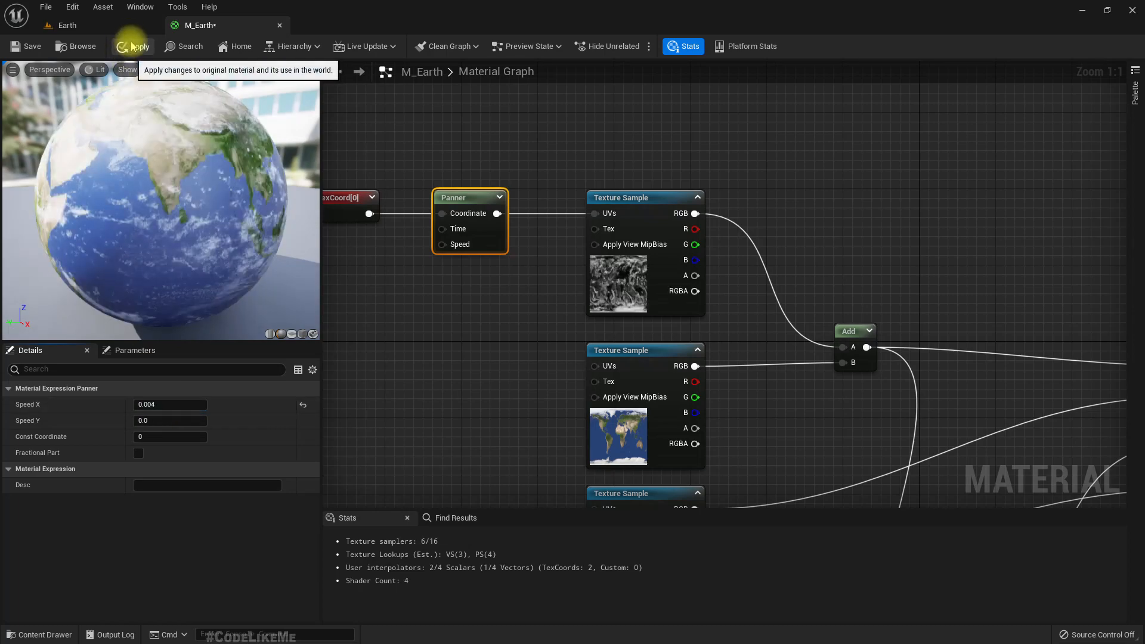
{"action": "left_click", "coordinate": [82, 26]}
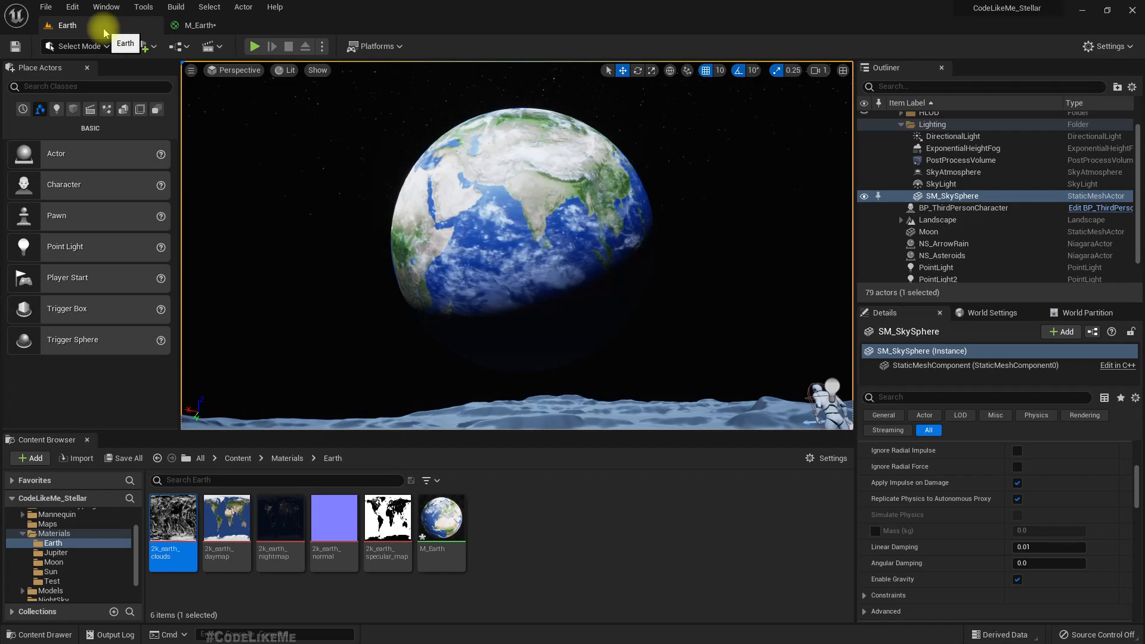
- Set the M_Earth Panner's Speed X to 0.001 and apply the material
{"action": "left_click", "coordinate": [201, 26]}
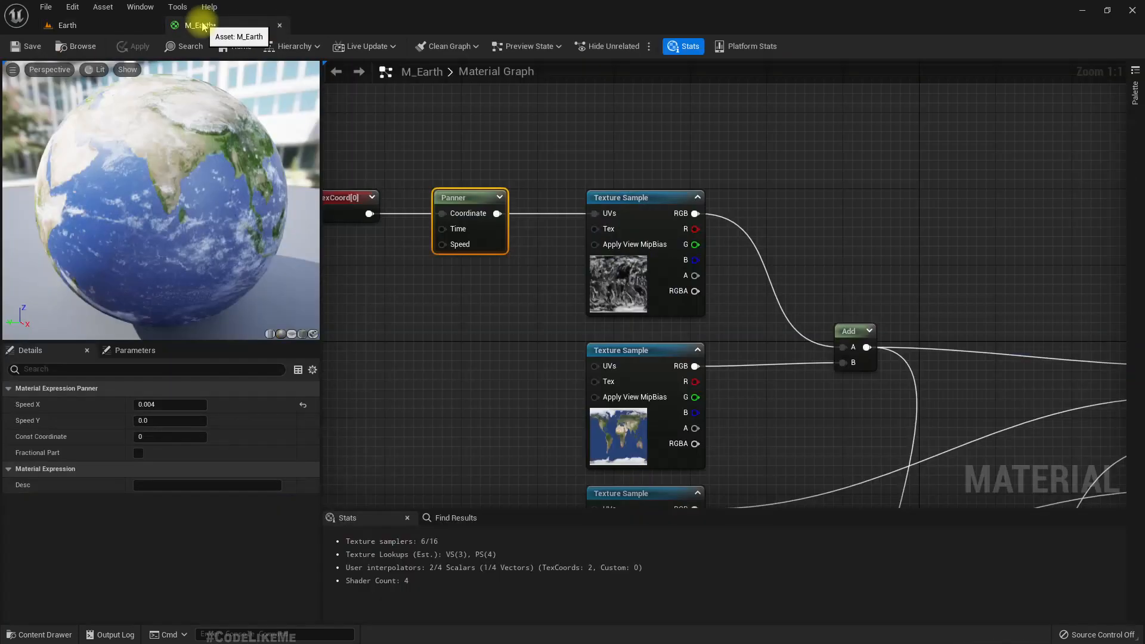
{"action": "left_click", "coordinate": [161, 404]}
{"action": "key", "text": "Right"}
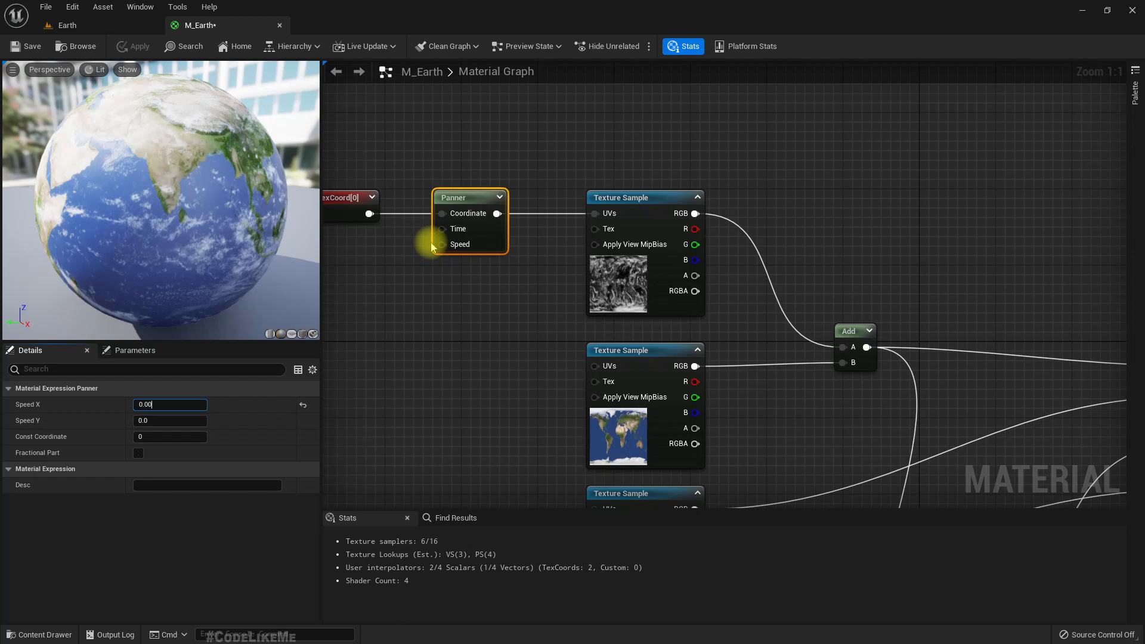
{"action": "type", "text": "1"}
{"action": "key", "text": "Return"}
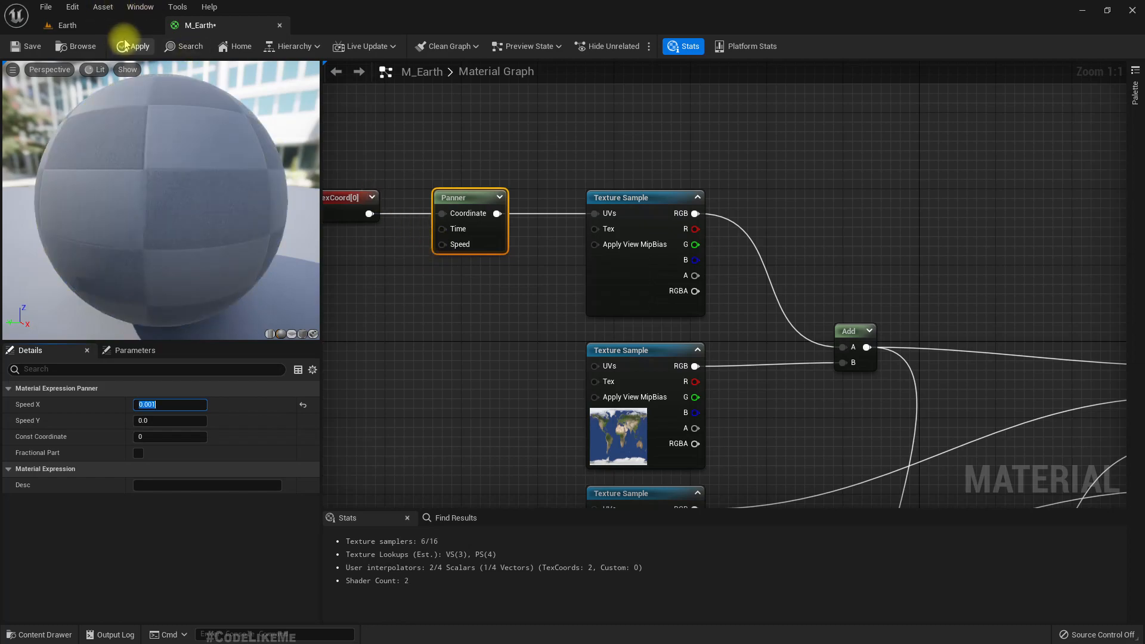
{"action": "left_click", "coordinate": [127, 46]}
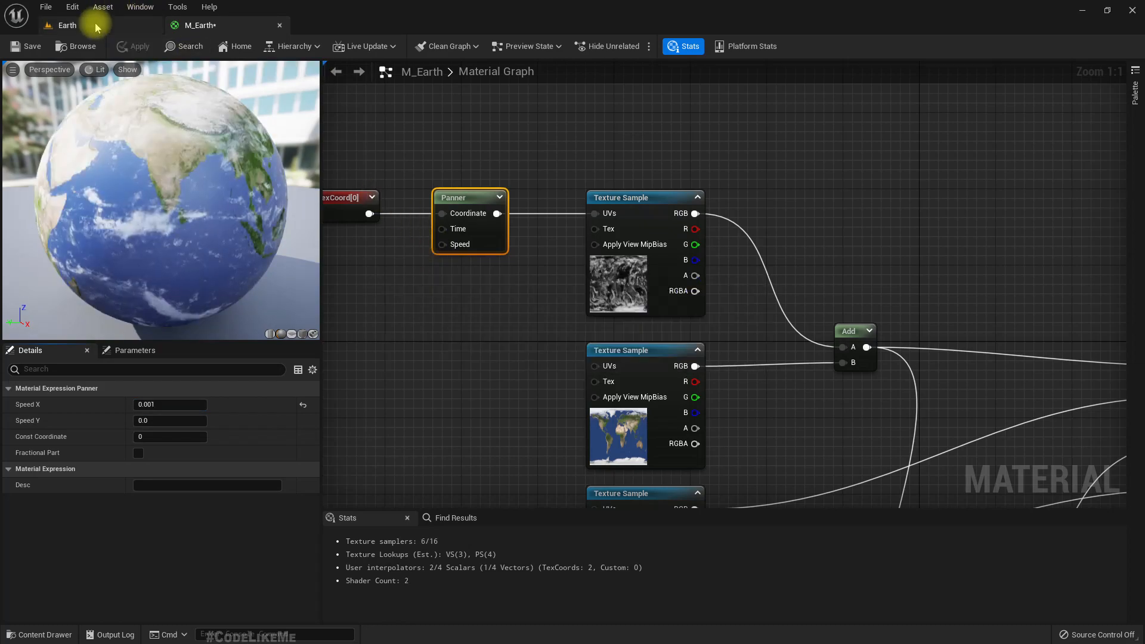
- Examine the cloud cover on the planet in the Earth level and around the M_Earth preview sphere
{"action": "left_click", "coordinate": [95, 26]}
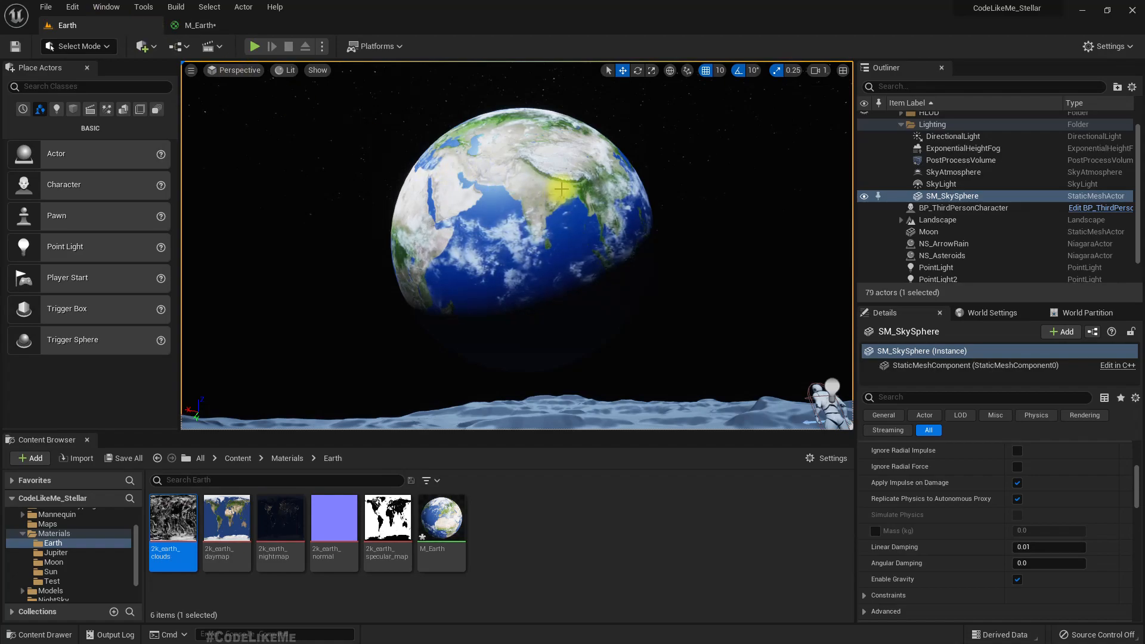
{"action": "right_click_drag", "start_coordinate": [622, 265], "coordinate": [637, 273]}
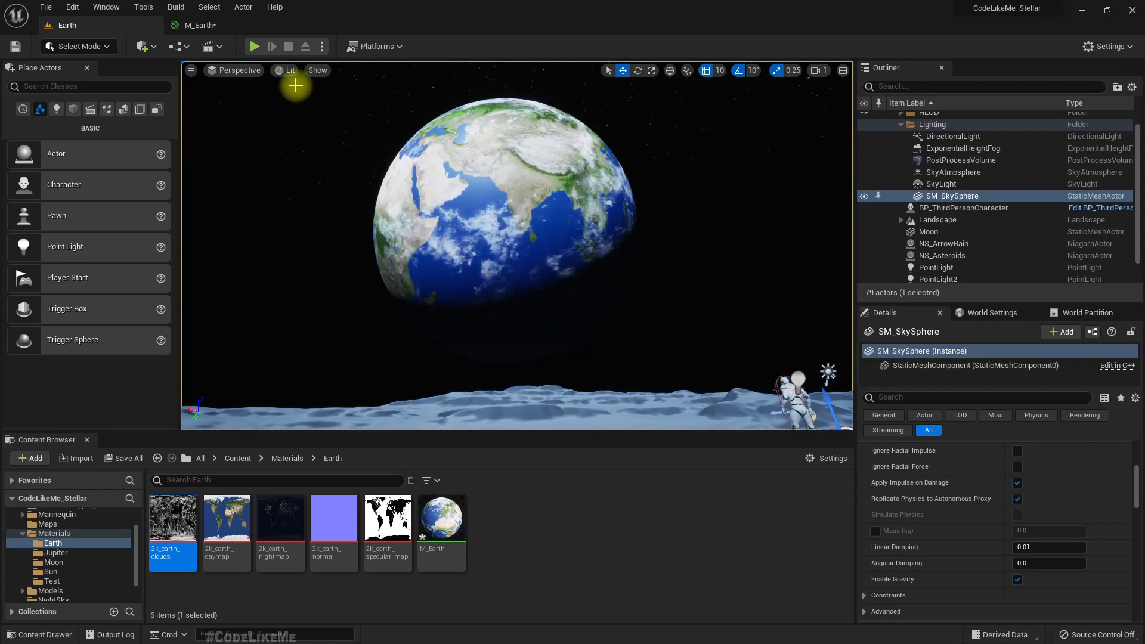
{"action": "left_click", "coordinate": [200, 27]}
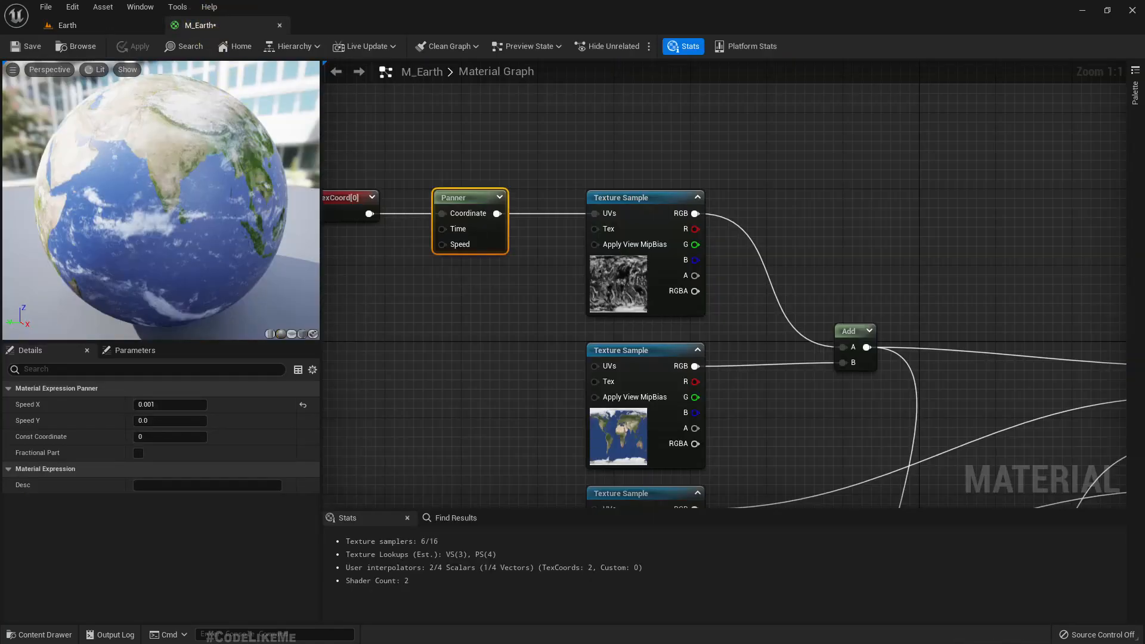
{"action": "left_click_drag", "start_coordinate": [256, 199], "coordinate": [412, 193]}
{"action": "scroll", "coordinate": [255, 199], "scroll_direction": "down", "scroll_amount": 6}
{"action": "scroll", "coordinate": [252, 200], "scroll_direction": "up", "scroll_amount": 2}
{"action": "left_click_drag", "start_coordinate": [131, 252], "coordinate": [256, 252]}
{"action": "scroll", "coordinate": [186, 232], "scroll_direction": "up", "scroll_amount": 5}
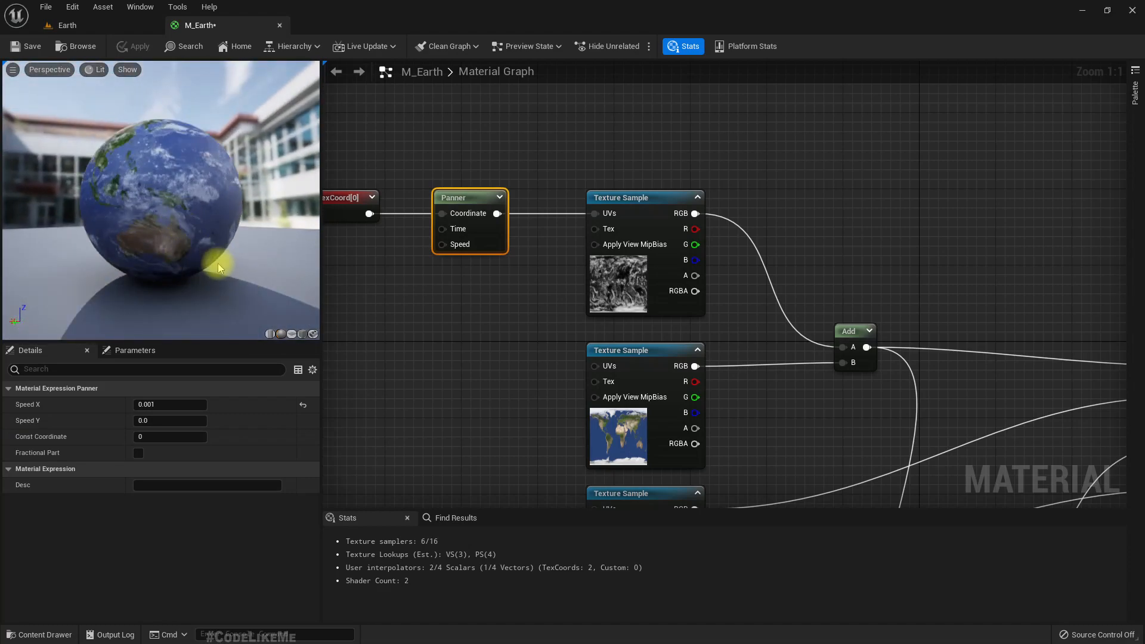
{"action": "scroll", "coordinate": [218, 262], "scroll_direction": "down", "scroll_amount": 3}
{"action": "scroll", "coordinate": [664, 210], "scroll_direction": "down", "scroll_amount": 3}
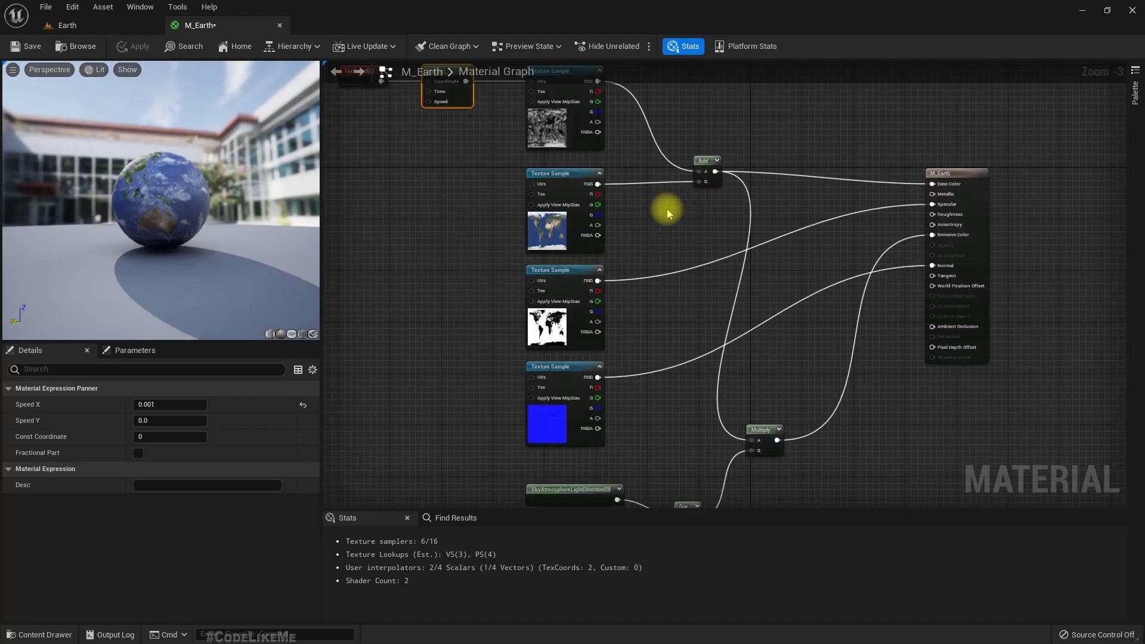
- Inspect the 2k_earth_nightmap texture and add it to the M_Earth graph as a Texture Sample below the Dot node
{"action": "left_click", "coordinate": [65, 25]}
{"action": "left_click", "coordinate": [278, 524]}
{"action": "left_click_drag", "start_coordinate": [266, 529], "coordinate": [451, 222]}
{"action": "right_click_drag", "start_coordinate": [471, 235], "coordinate": [434, 357]}
{"action": "left_click_drag", "start_coordinate": [459, 382], "coordinate": [666, 203]}
{"action": "scroll", "coordinate": [791, 268], "scroll_direction": "up", "scroll_amount": 3}
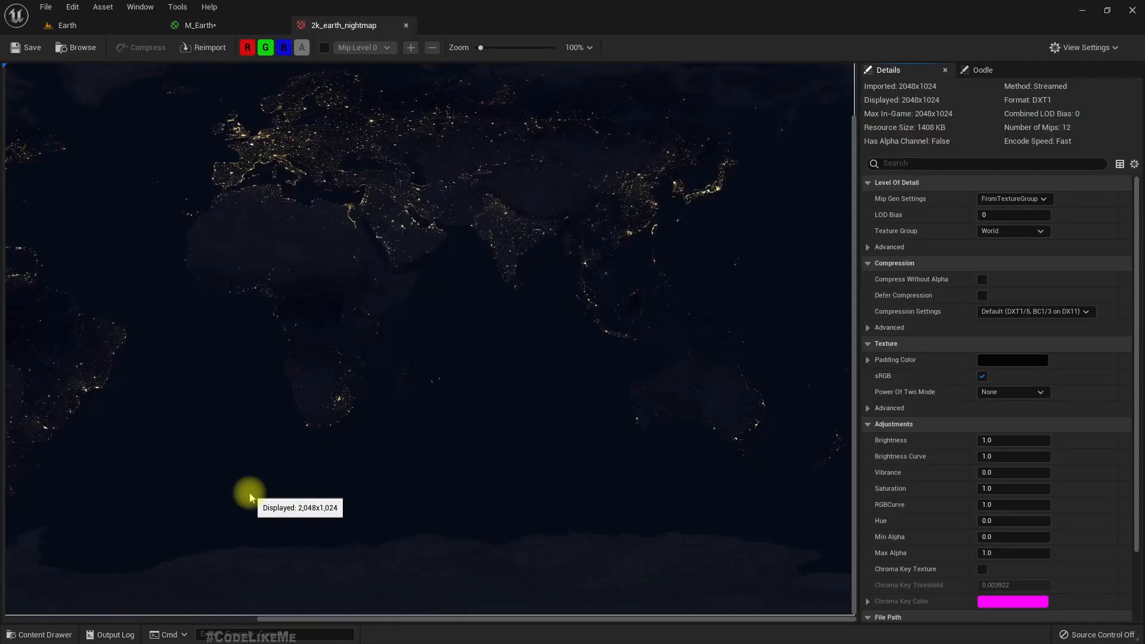
{"action": "left_click", "coordinate": [407, 25]}
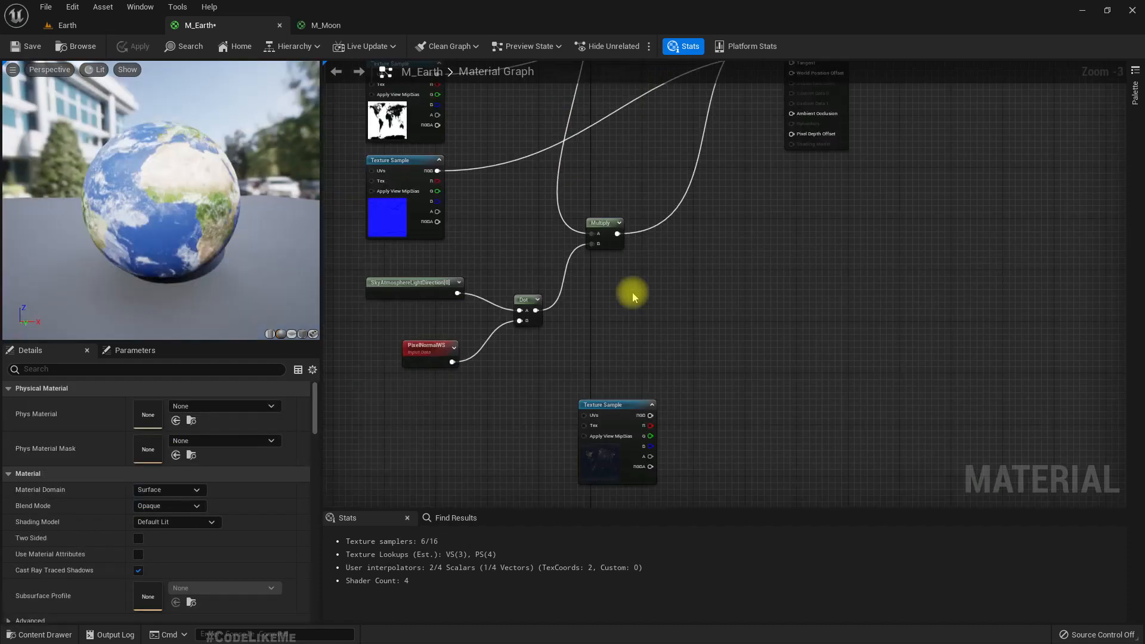
{"action": "left_click_drag", "start_coordinate": [608, 410], "coordinate": [553, 377]}
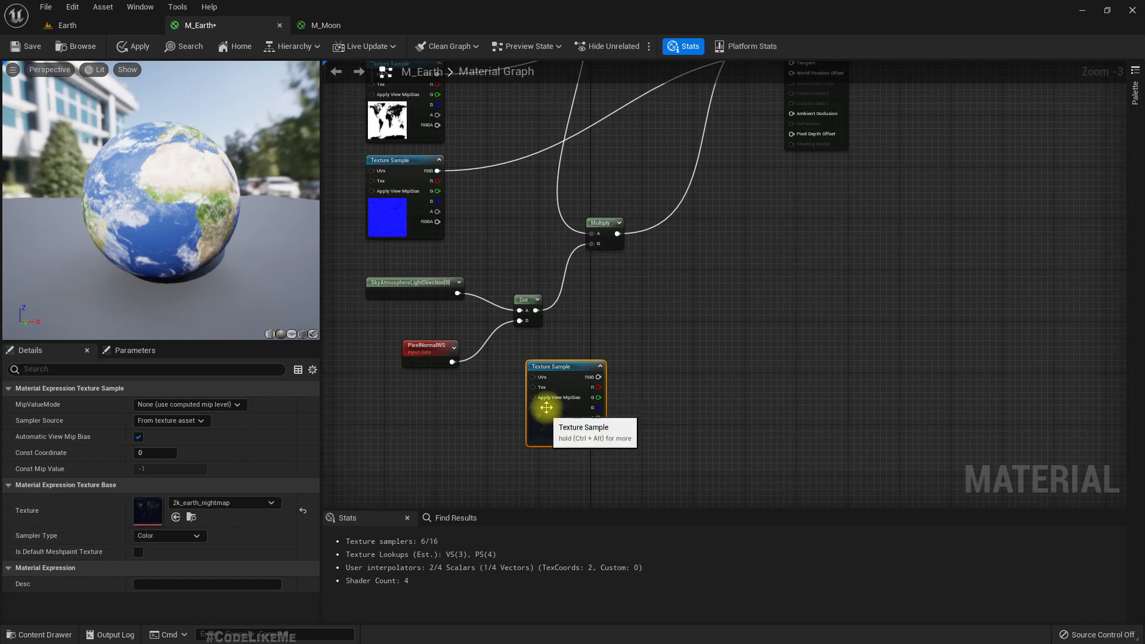
- Add a LinearInterpolate node with the Multiply output as A and the night map's RGB as B
{"action": "right_click_drag", "start_coordinate": [613, 287], "coordinate": [639, 353]}
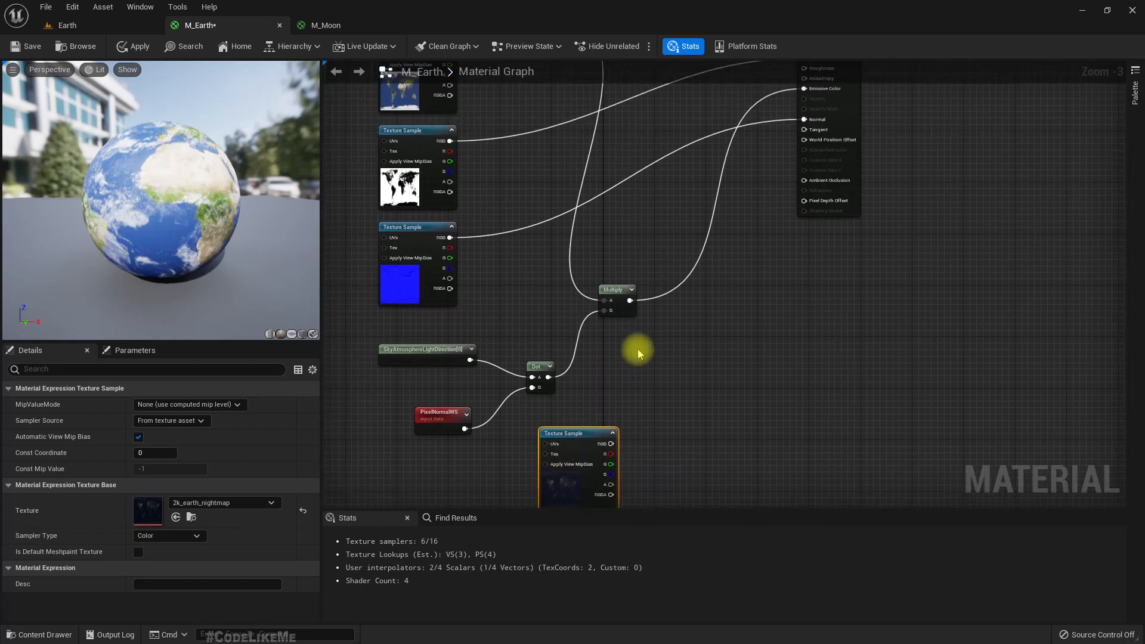
{"action": "right_click", "coordinate": [695, 327]}
{"action": "type", "text": "lerp"}
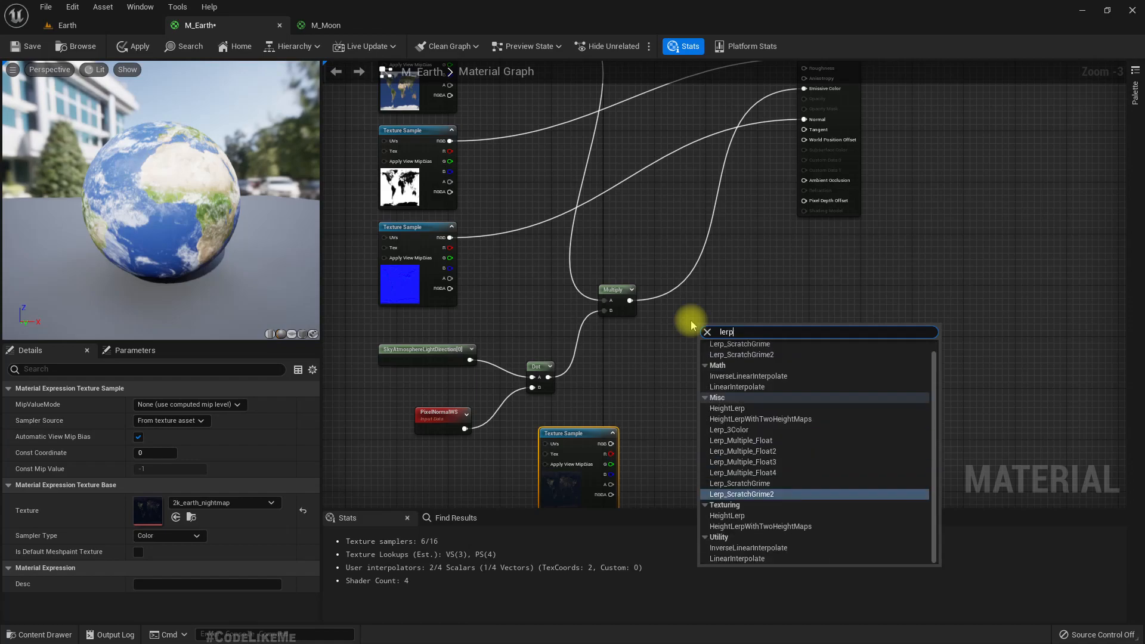
{"action": "key", "text": "Down"}
{"action": "key", "text": "Down"}
{"action": "key", "text": "Down"}
{"action": "key", "text": "Down"}
{"action": "key", "text": "Down"}
{"action": "key", "text": "Down"}
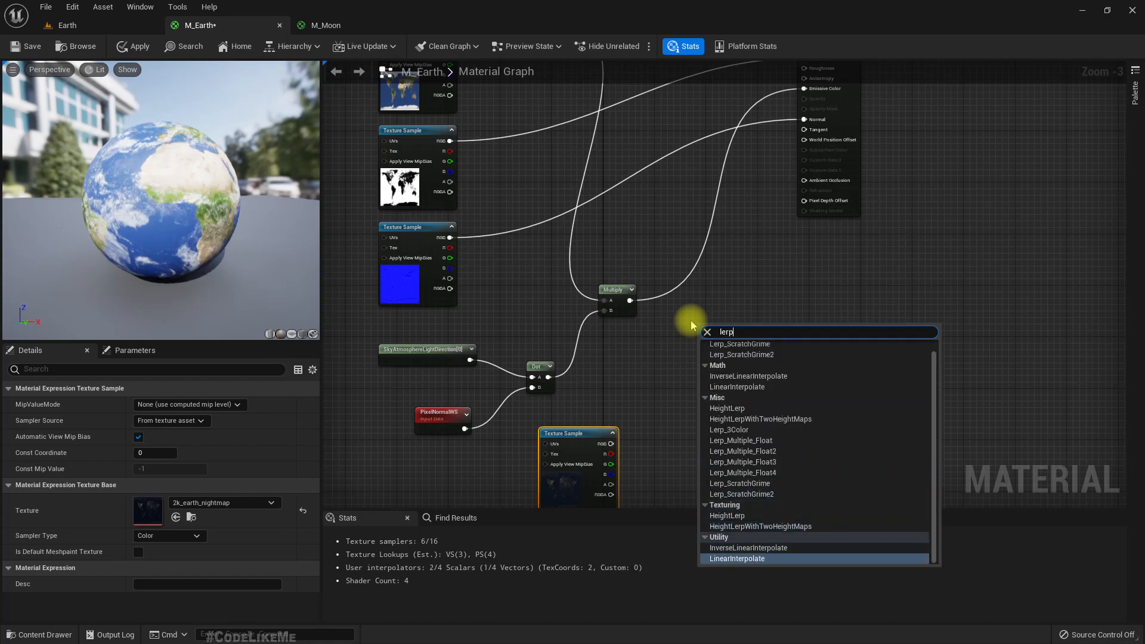
{"action": "key", "text": "Return"}
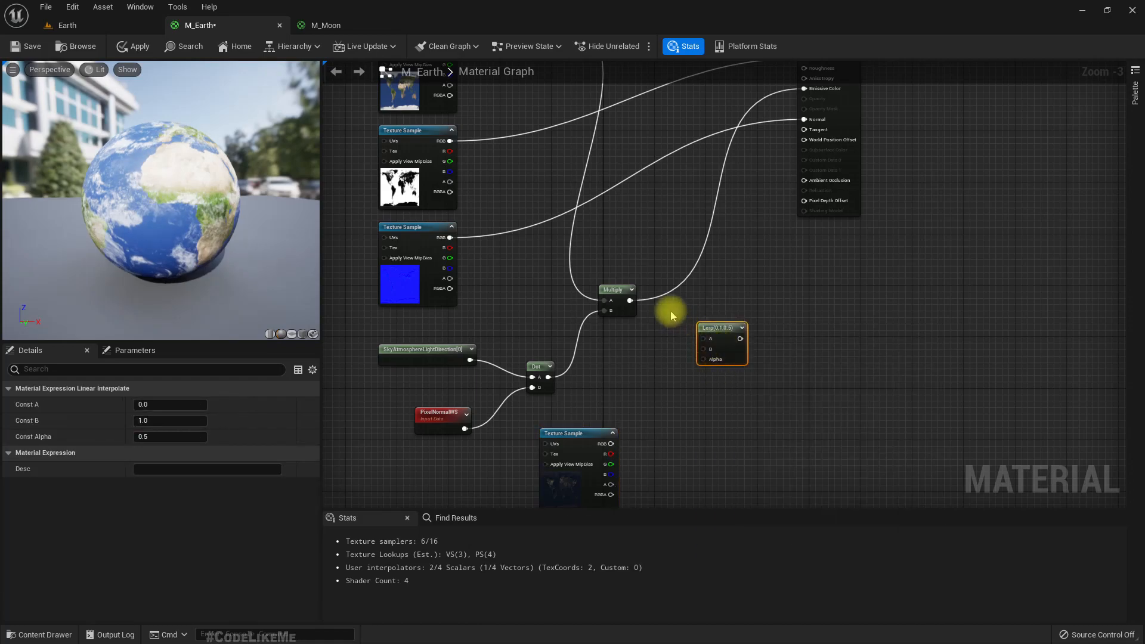
{"action": "left_click_drag", "start_coordinate": [630, 301], "coordinate": [705, 338]}
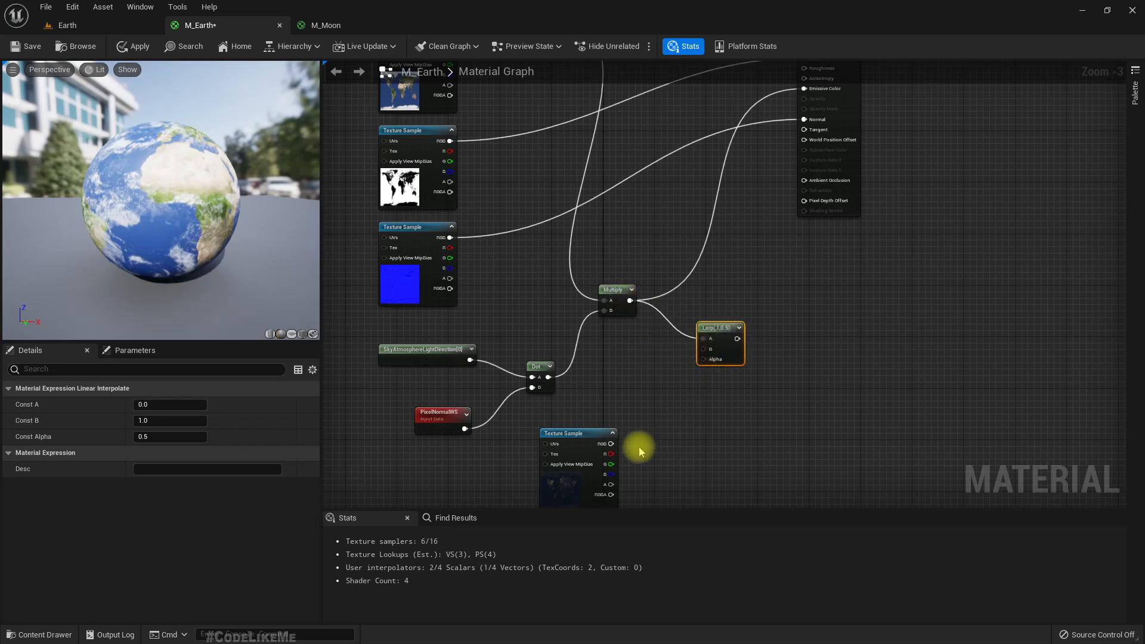
{"action": "left_click_drag", "start_coordinate": [613, 442], "coordinate": [705, 350]}
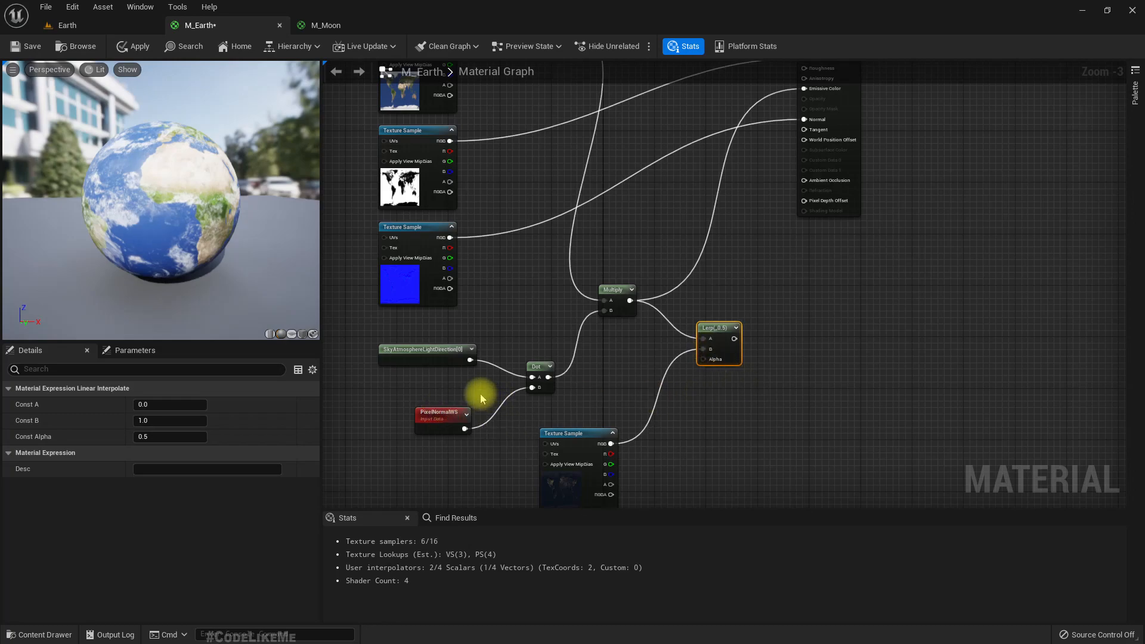
- Add a 1-x node fed by the Dot output and preview it around the sphere
{"action": "left_click_drag", "start_coordinate": [548, 377], "coordinate": [581, 385]}
{"action": "type", "text": "1-x"}
{"action": "key", "text": "Return"}
{"action": "right_click", "coordinate": [599, 391]}
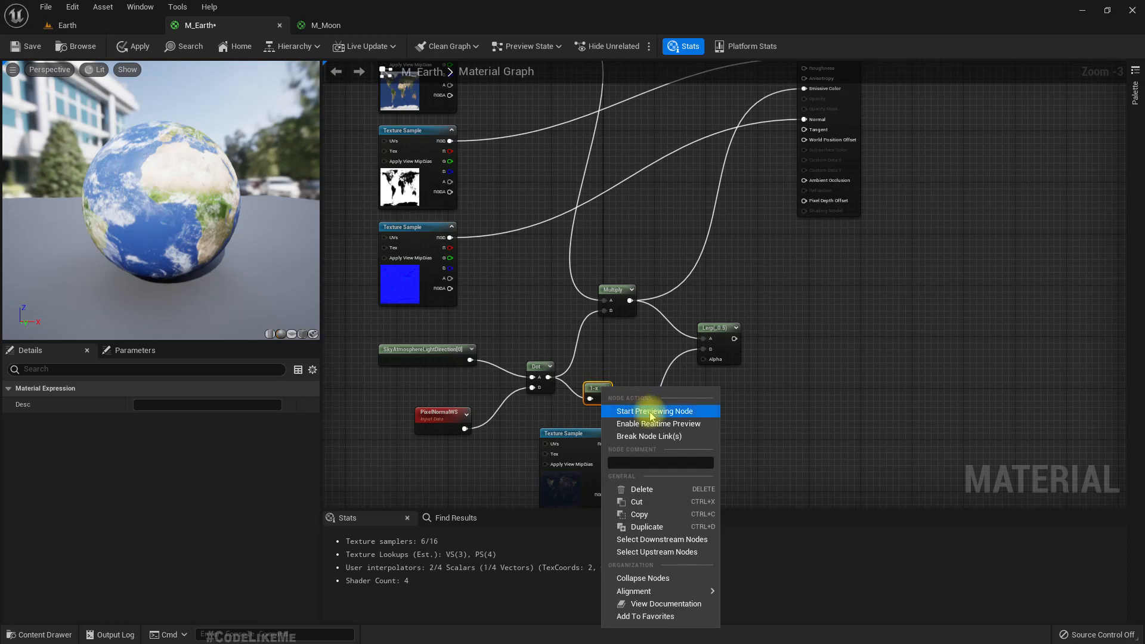
{"action": "left_click", "coordinate": [652, 411]}
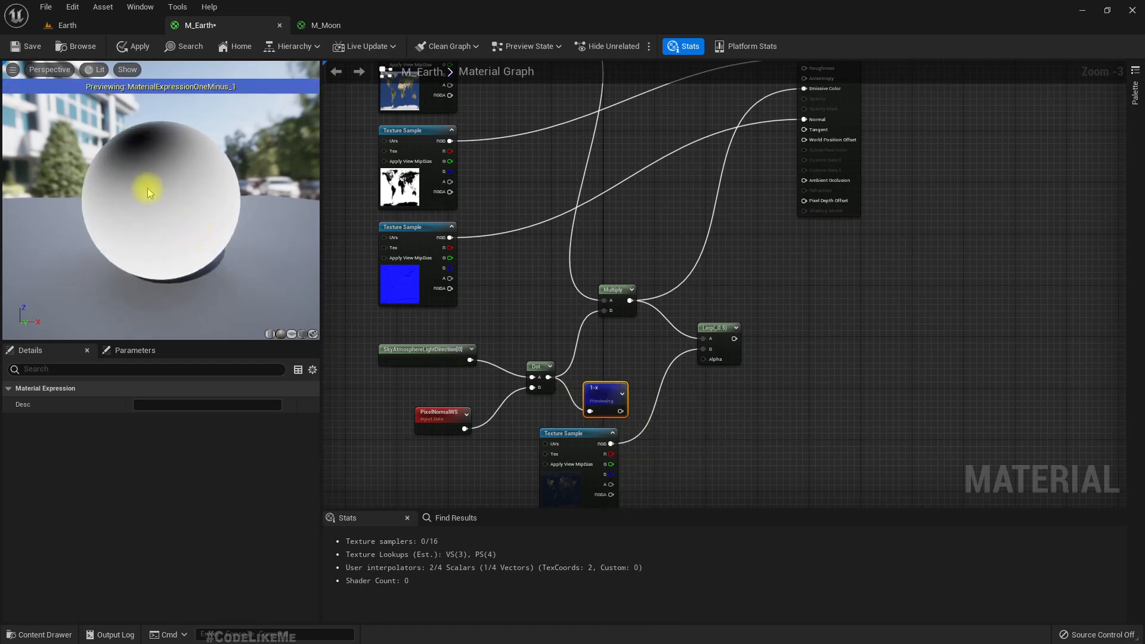
{"action": "left_click_drag", "start_coordinate": [127, 162], "coordinate": [161, 281]}
{"action": "left_click_drag", "start_coordinate": [234, 205], "coordinate": [131, 271]}
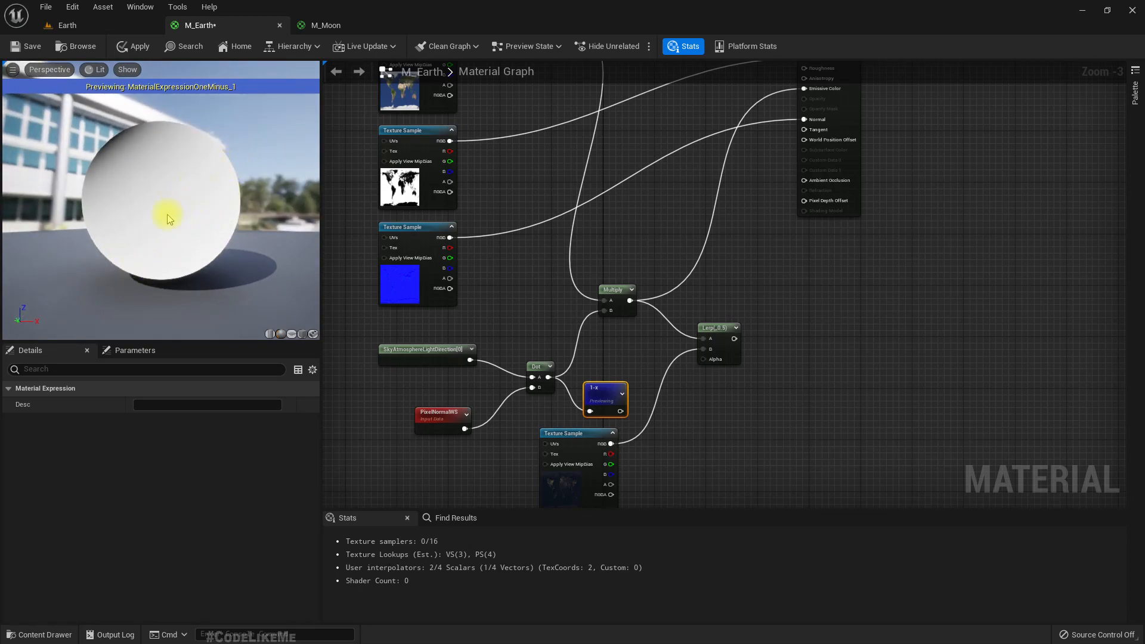
{"action": "left_click_drag", "start_coordinate": [173, 195], "coordinate": [168, 192]}
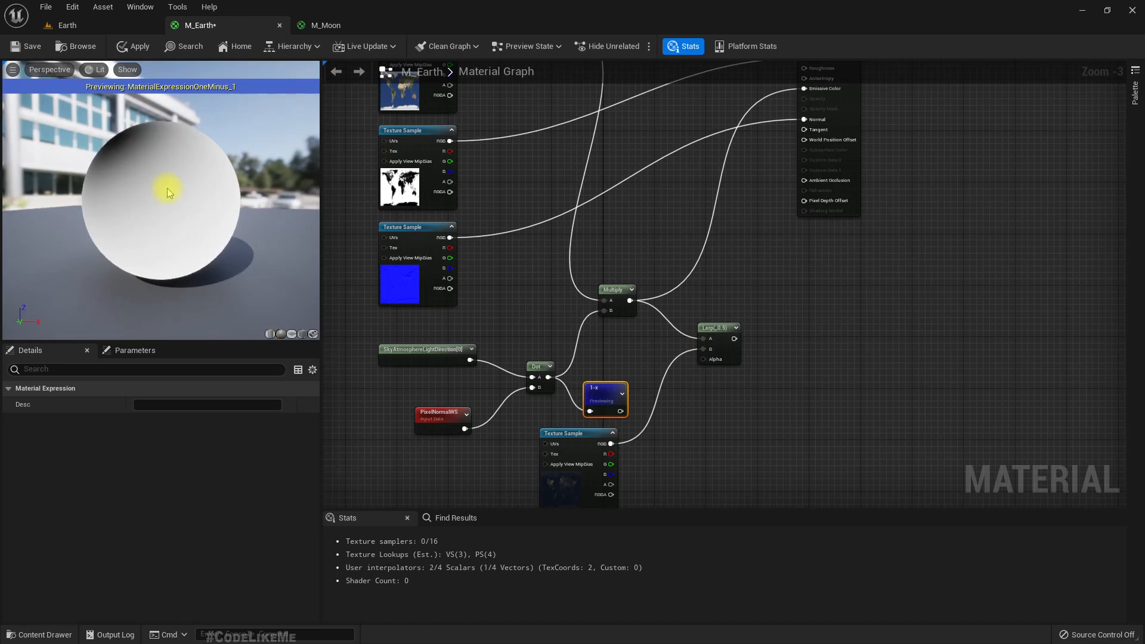
- Add an Add node after 1-x with Const B 0.2 and preview that node
{"action": "left_click_drag", "start_coordinate": [624, 385], "coordinate": [614, 374]}
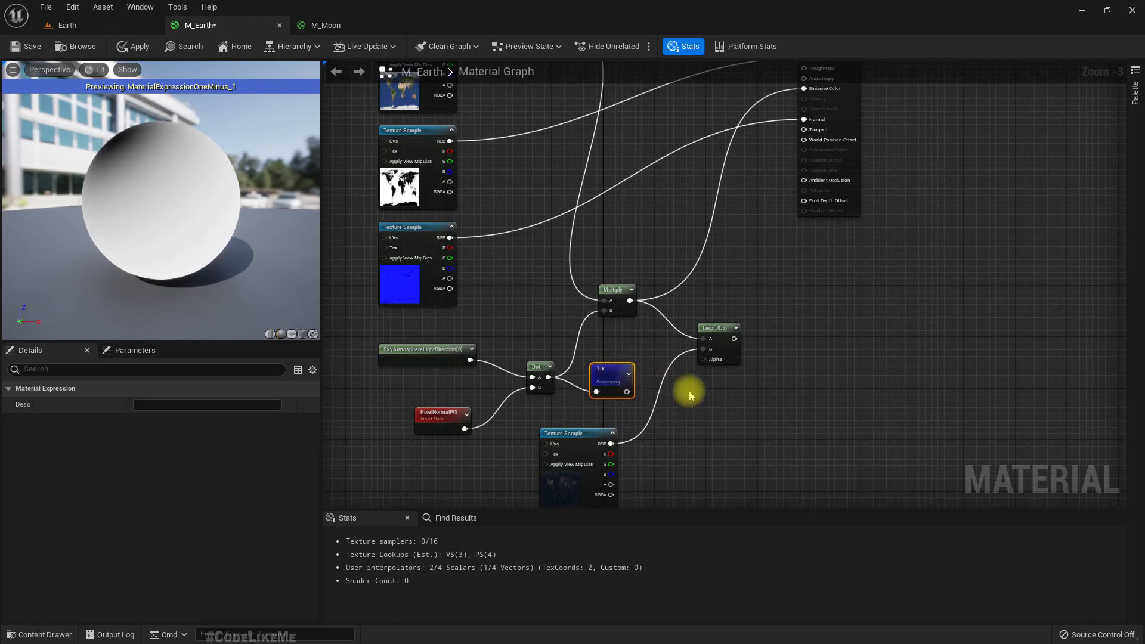
{"action": "left_click_drag", "start_coordinate": [627, 392], "coordinate": [663, 394]}
{"action": "type", "text": "+"}
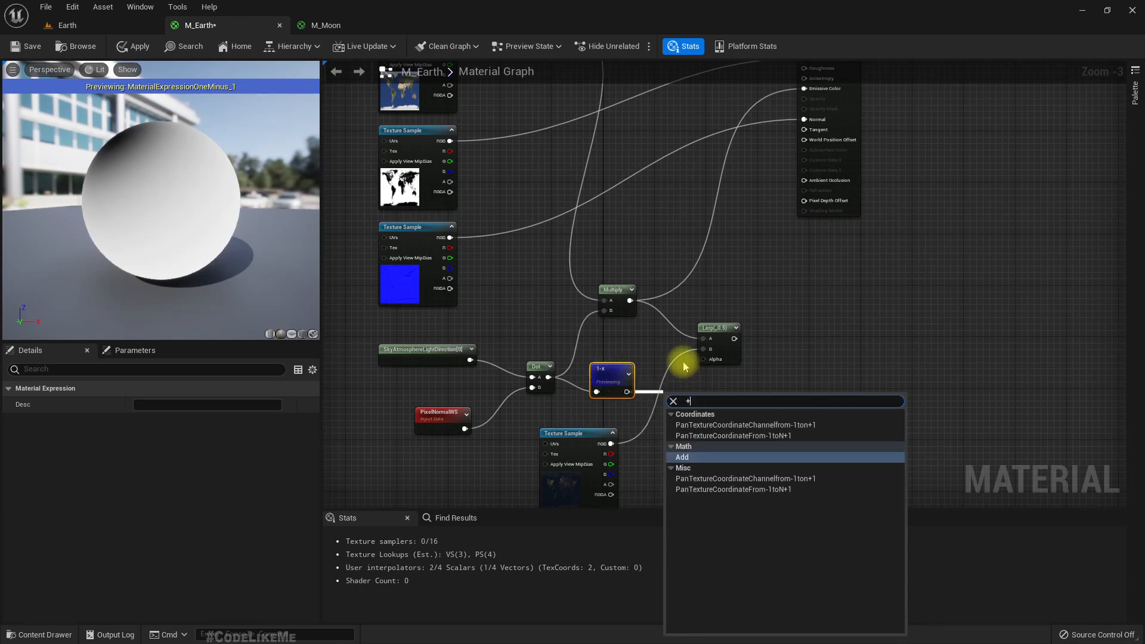
{"action": "key", "text": "Return"}
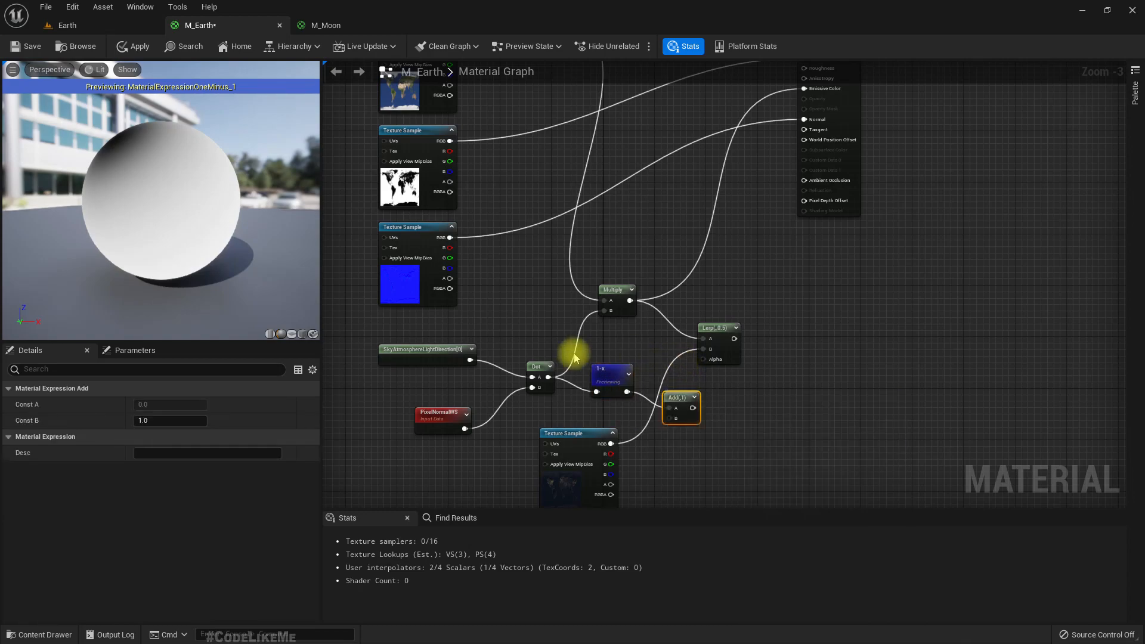
{"action": "left_click", "coordinate": [174, 420]}
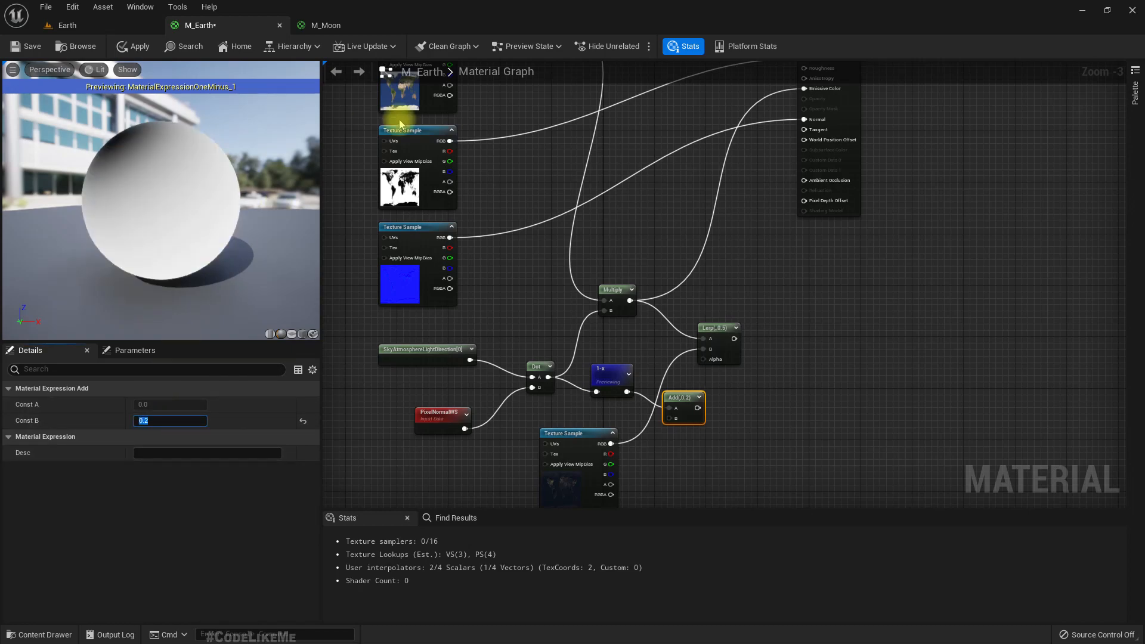
{"action": "right_click", "coordinate": [696, 416]}
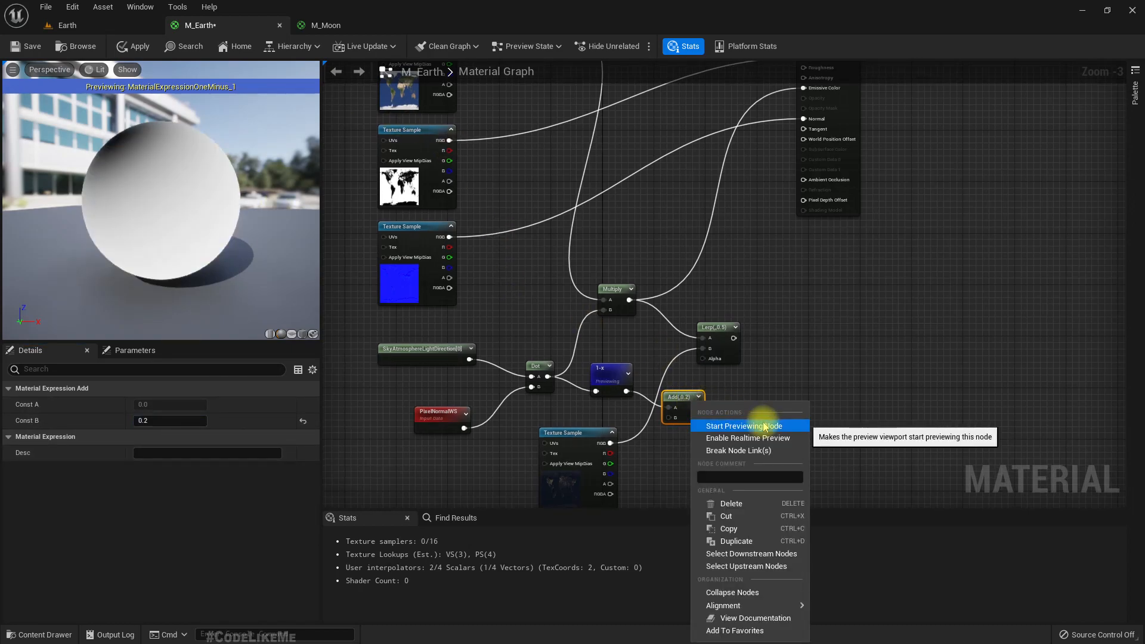
{"action": "left_click", "coordinate": [759, 426]}
{"action": "left_click_drag", "start_coordinate": [149, 175], "coordinate": [149, 176]}
- Set the Add node's Const B to -0.2 and check the light-to-dark transition on the preview sphere
{"action": "left_click", "coordinate": [182, 421]}
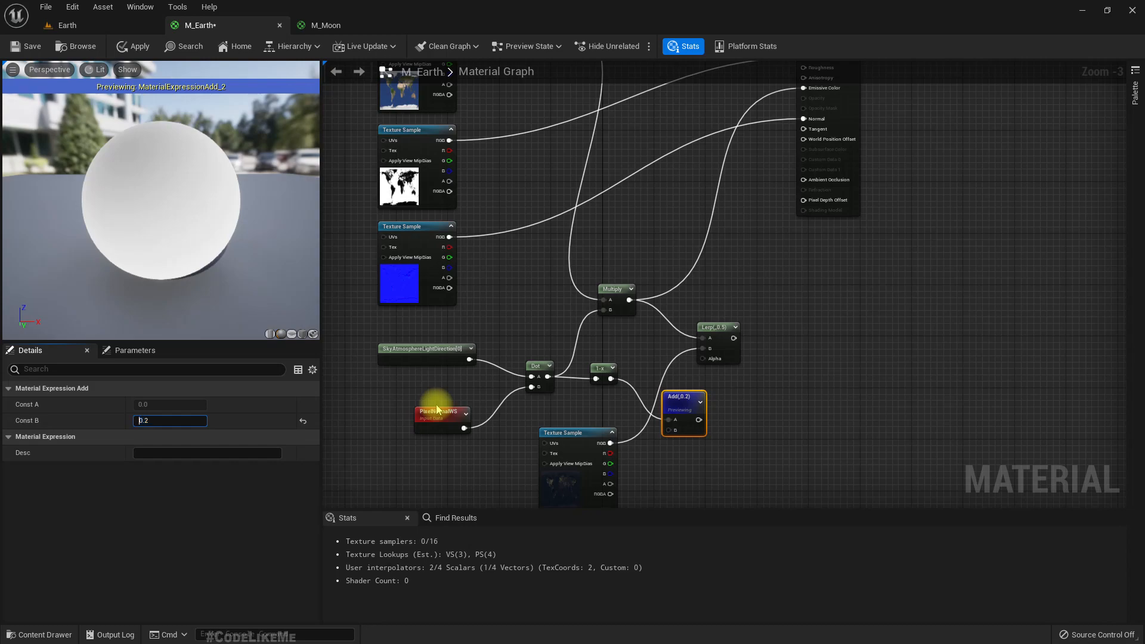
{"action": "type", "text": "-"}
{"action": "key", "text": "Return"}
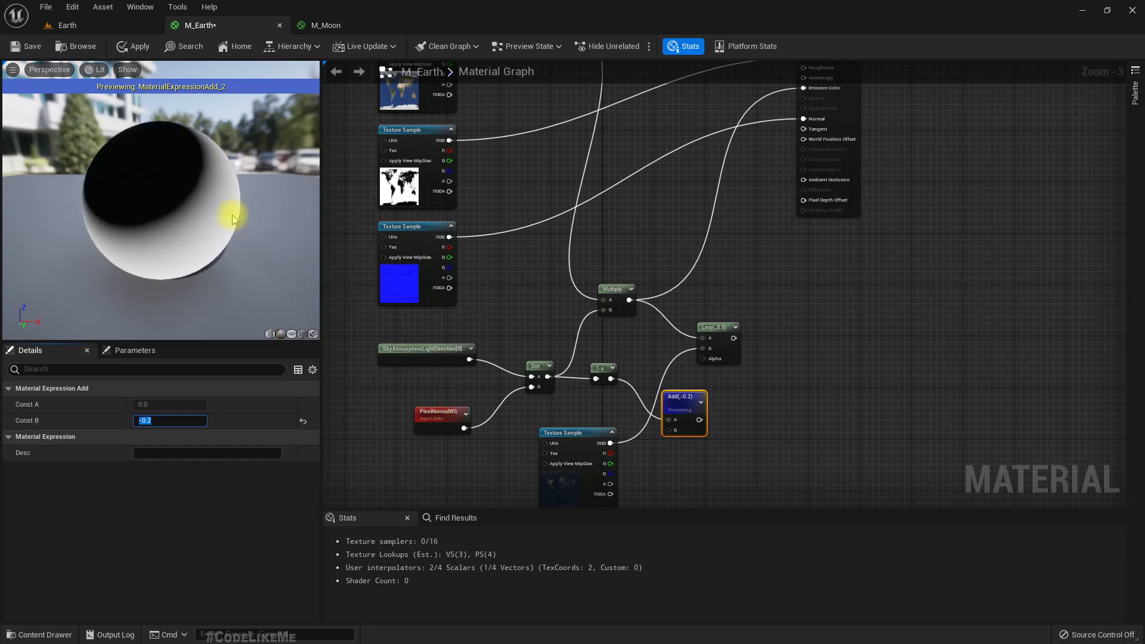
{"action": "left_click_drag", "start_coordinate": [209, 229], "coordinate": [239, 229]}
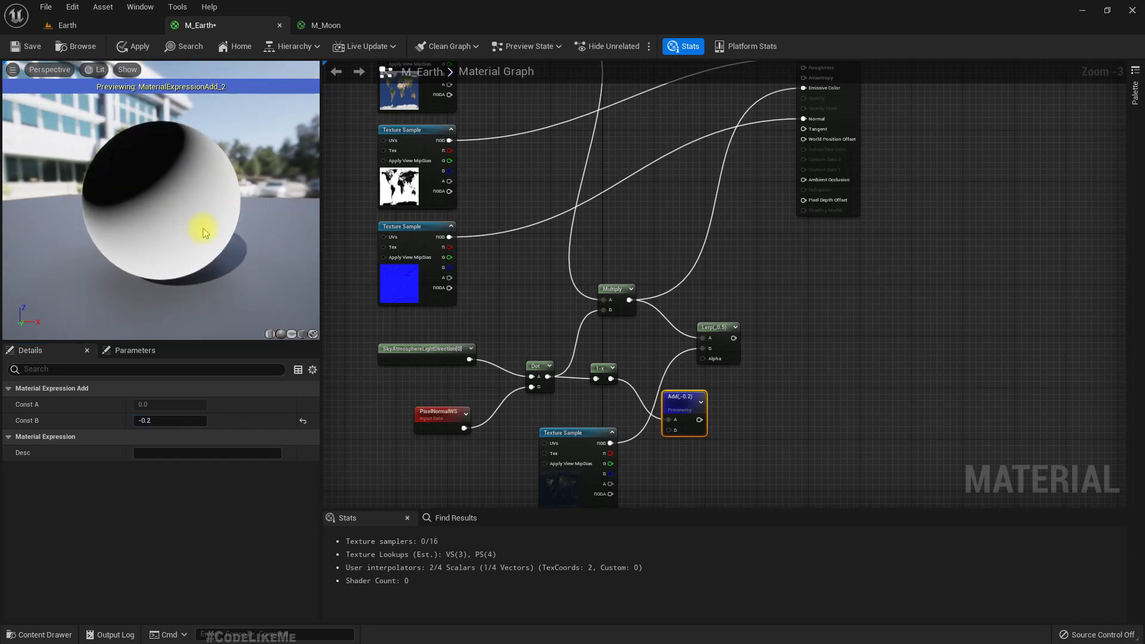
- Rearrange the Add and Lerp nodes and feed the Add output through a Clamp node into the Lerp's Alpha
{"action": "left_click_drag", "start_coordinate": [671, 401], "coordinate": [644, 367]}
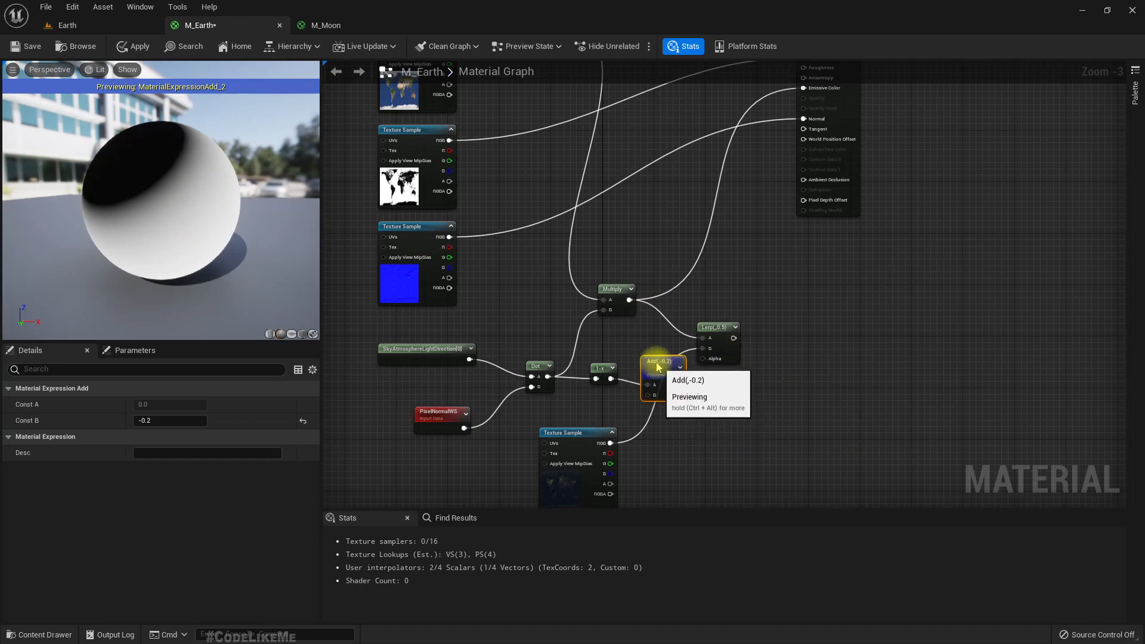
{"action": "left_click_drag", "start_coordinate": [724, 332], "coordinate": [808, 334]}
{"action": "left_click_drag", "start_coordinate": [672, 385], "coordinate": [704, 387]}
{"action": "type", "text": "clamp"}
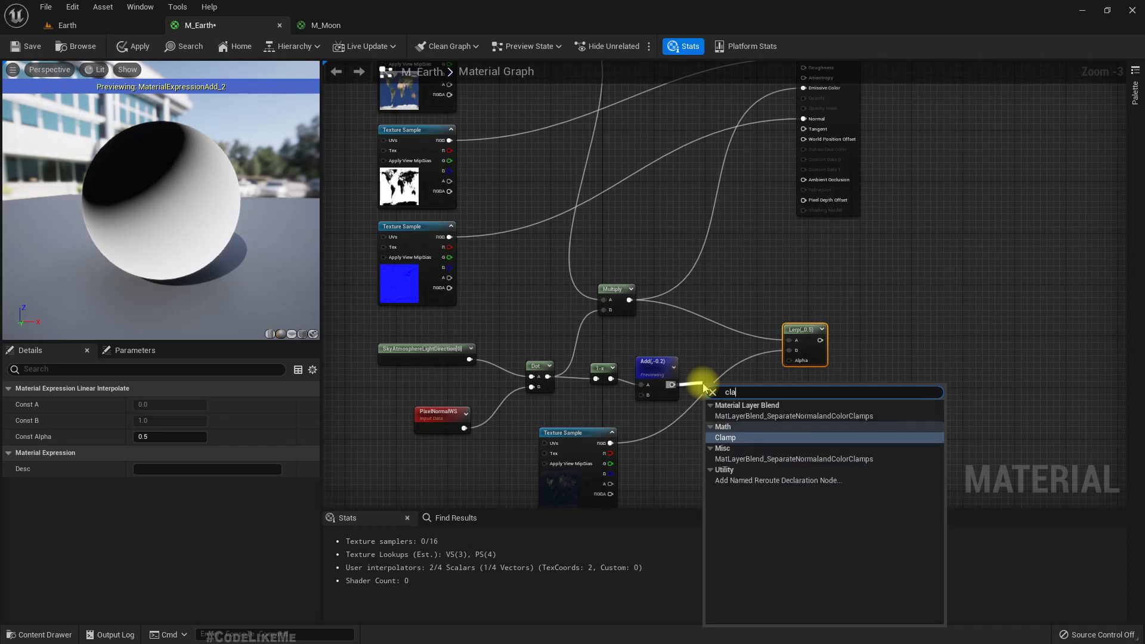
{"action": "key", "text": "Return"}
{"action": "left_click_drag", "start_coordinate": [771, 399], "coordinate": [790, 360]}
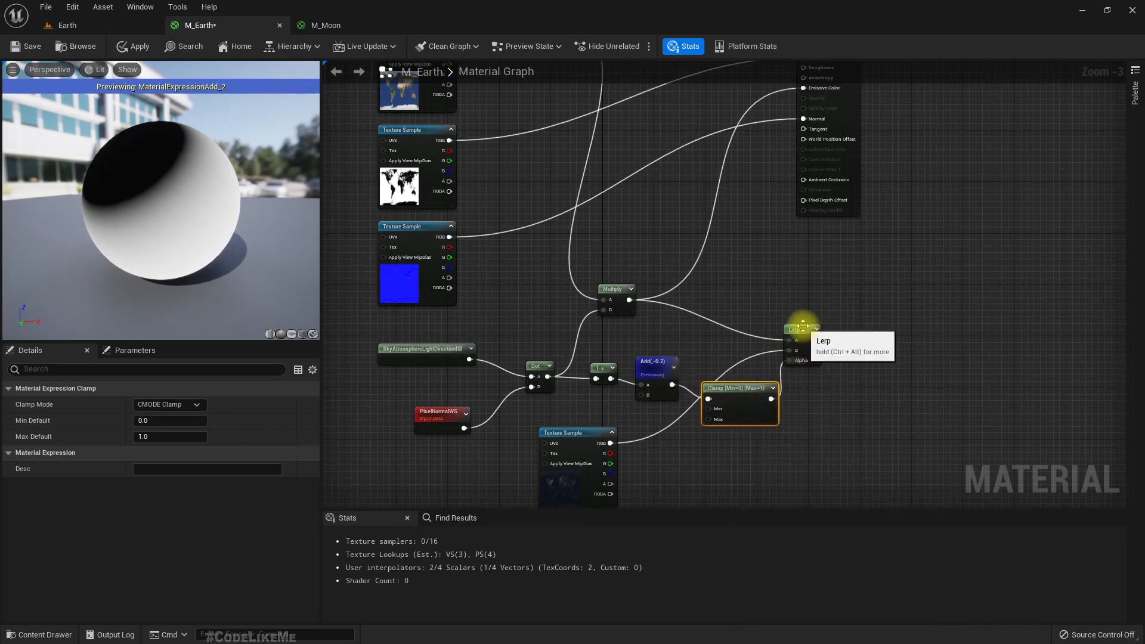
- Preview the Lerp node and examine the day and night sides of the sphere
{"action": "right_click", "coordinate": [797, 332]}
{"action": "left_click", "coordinate": [847, 350]}
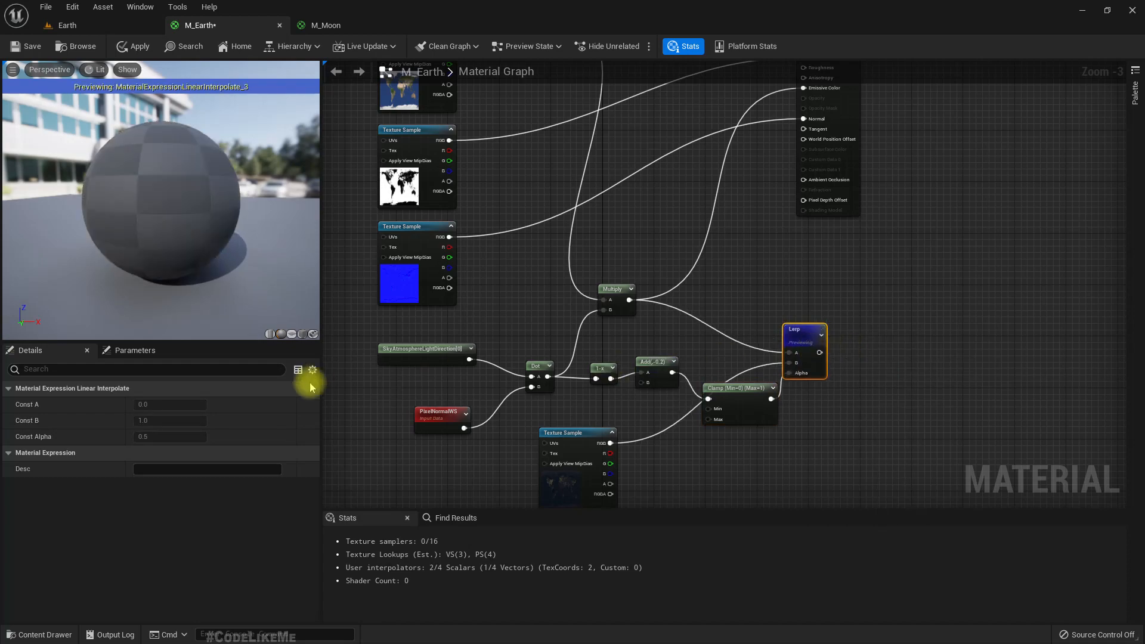
{"action": "left_click_drag", "start_coordinate": [220, 271], "coordinate": [120, 268]}
{"action": "left_click_drag", "start_coordinate": [248, 198], "coordinate": [260, 233]}
{"action": "left_click_drag", "start_coordinate": [178, 172], "coordinate": [192, 190]}
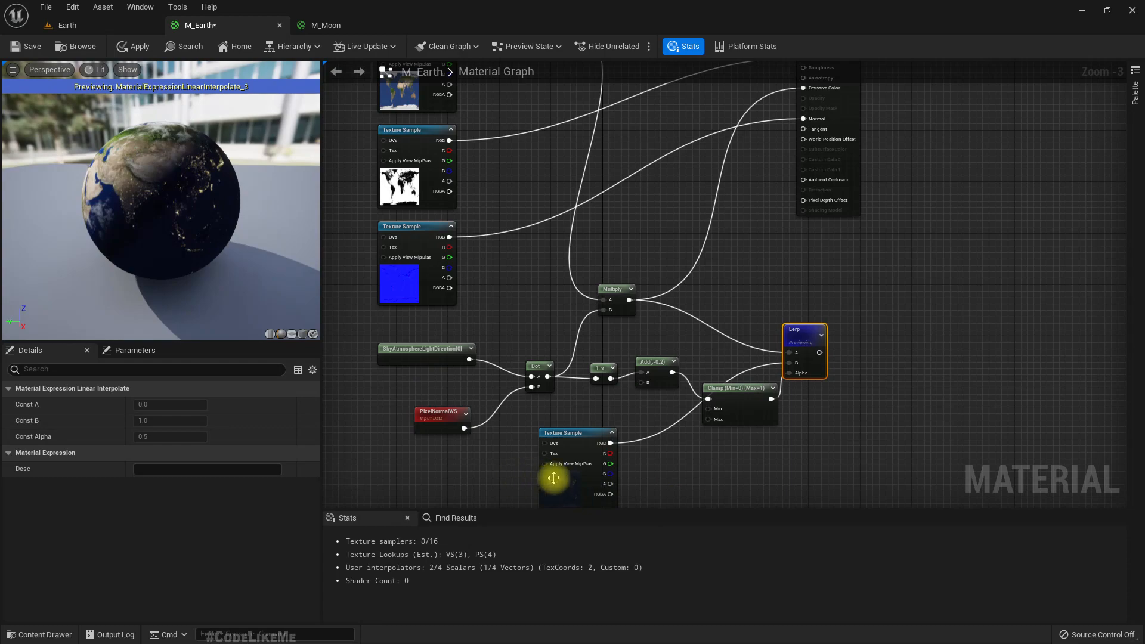
{"action": "left_click_drag", "start_coordinate": [115, 171], "coordinate": [191, 199]}
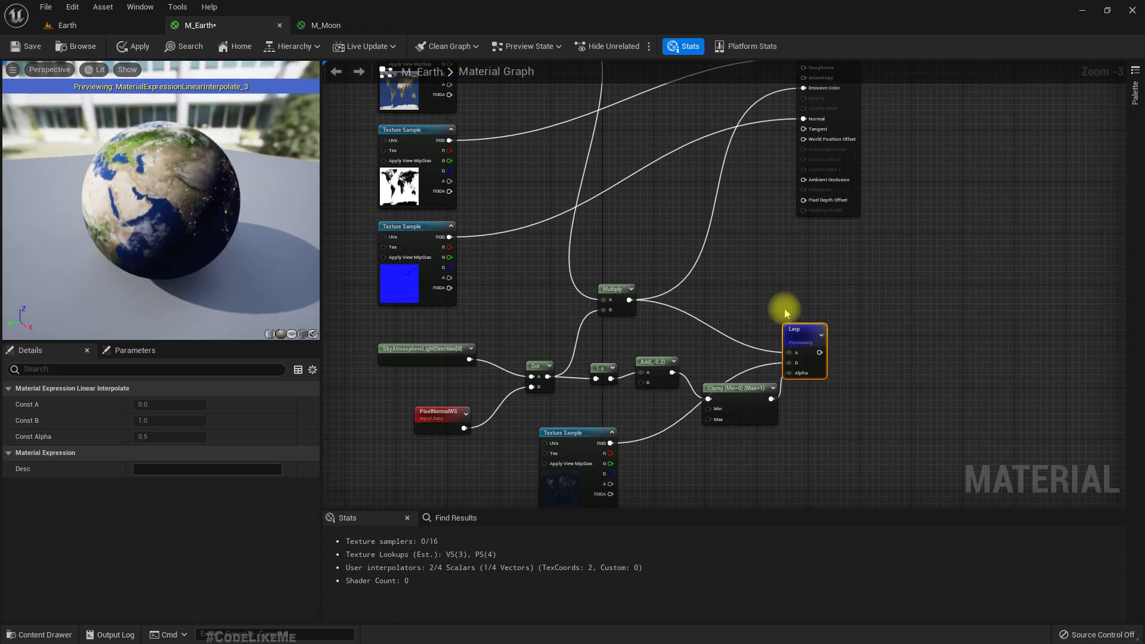
- Connect the Lerp output to M_Earth's Emissive Color input and apply the material
{"action": "right_click_drag", "start_coordinate": [909, 305], "coordinate": [875, 383]}
{"action": "left_click_drag", "start_coordinate": [805, 113], "coordinate": [869, 115]}
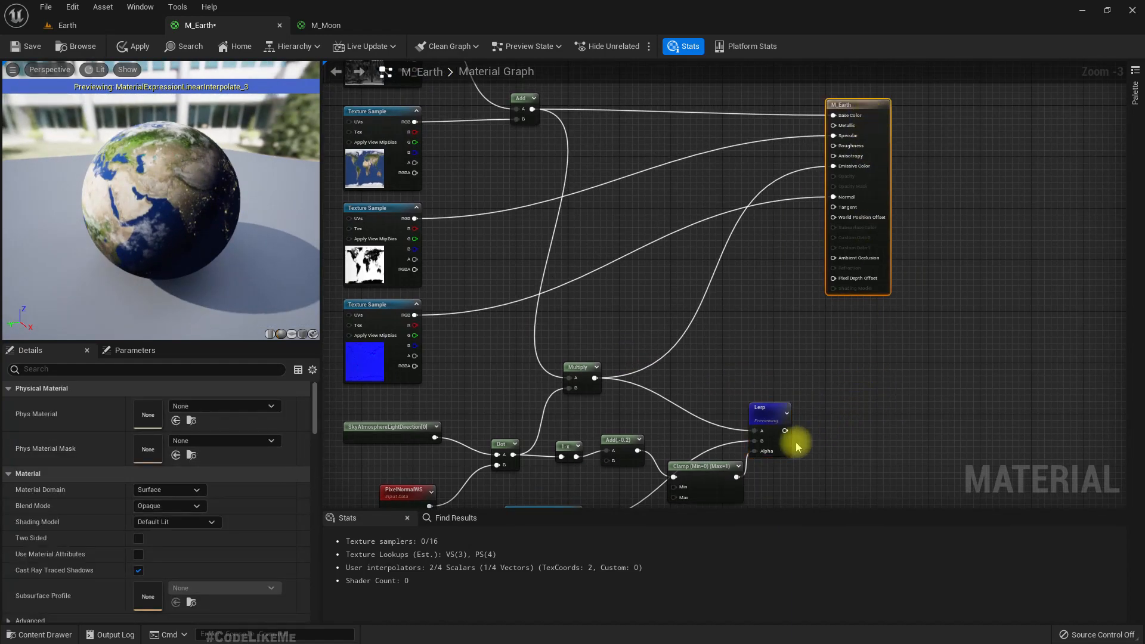
{"action": "left_click_drag", "start_coordinate": [784, 430], "coordinate": [833, 192]}
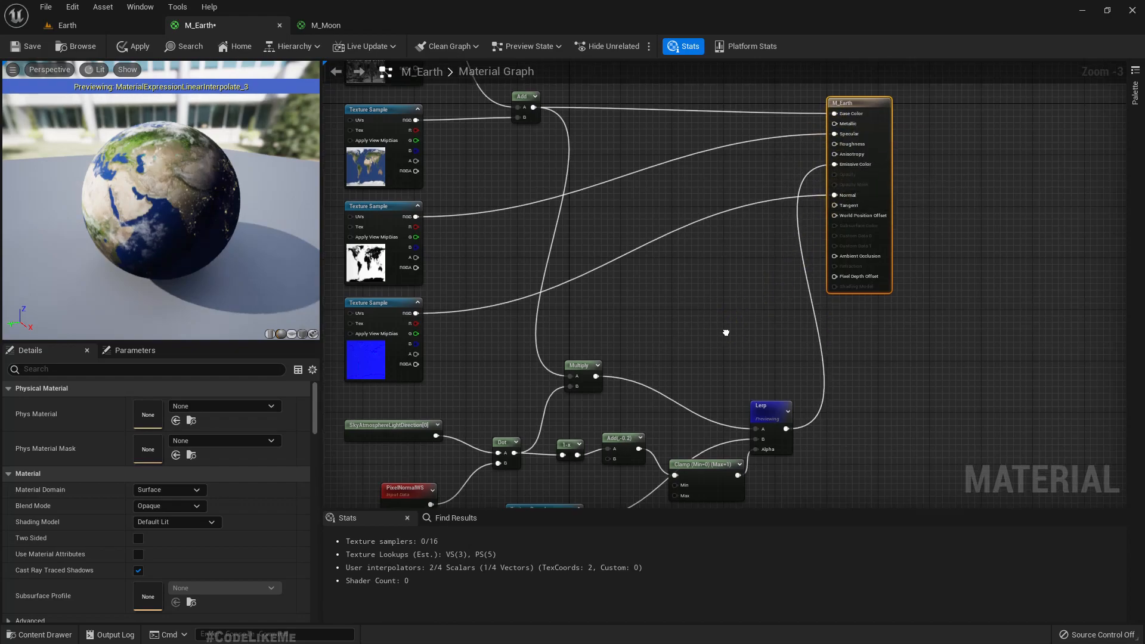
{"action": "right_click_drag", "start_coordinate": [739, 310], "coordinate": [763, 257]}
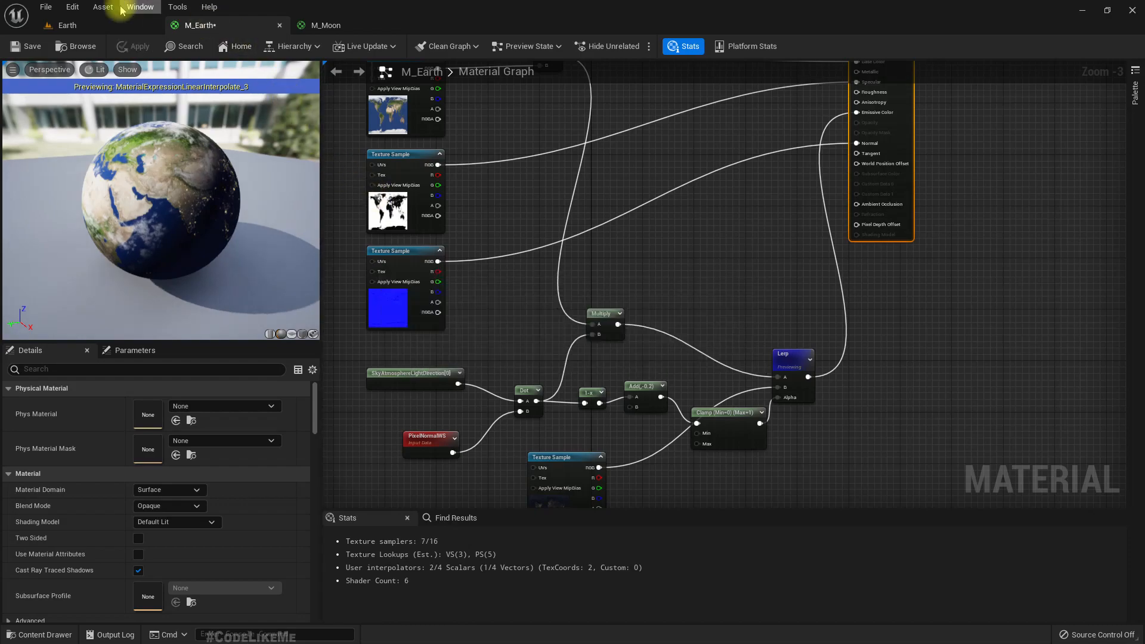
- Rotate the sun in the Earth level and examine the planet's night-side city lights in the full-screen viewport
{"action": "left_click", "coordinate": [77, 26]}
{"action": "left_click_drag", "start_coordinate": [614, 264], "coordinate": [615, 264]}
{"action": "key", "text": "ctrl+l"}
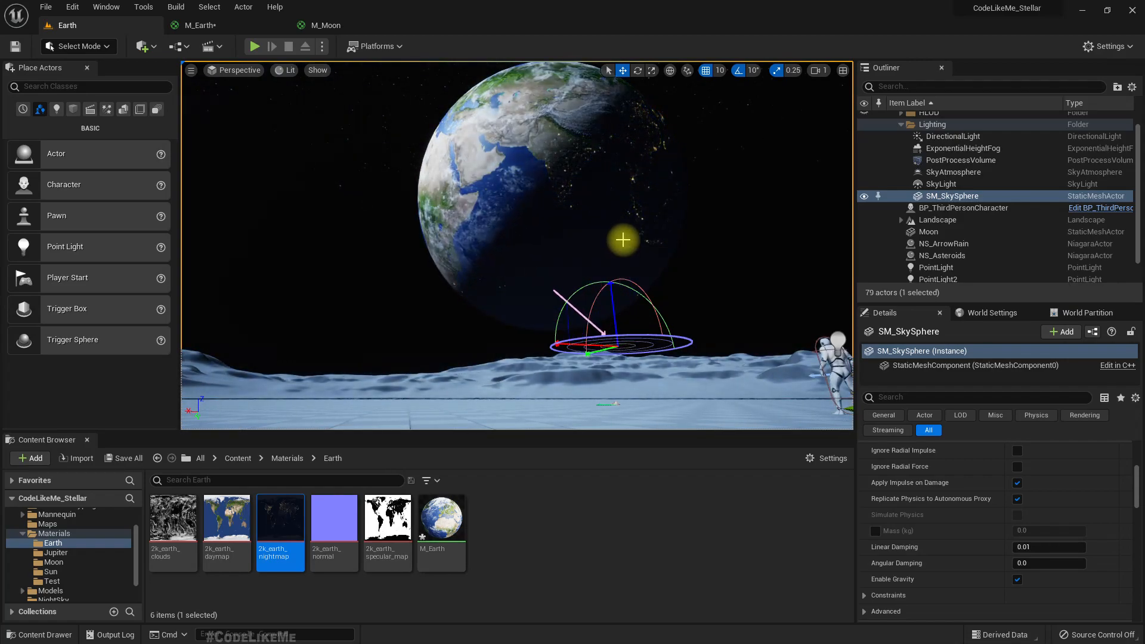
{"action": "right_click_drag", "start_coordinate": [623, 162], "coordinate": [650, 154]}
{"action": "key", "text": "F11"}
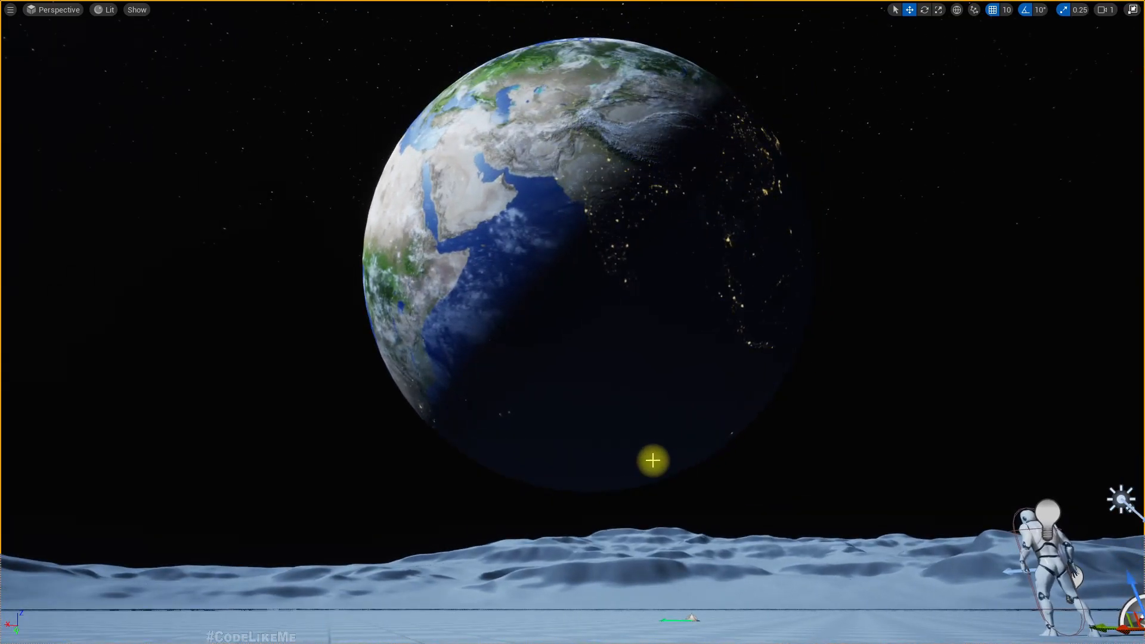
{"action": "right_click_drag", "start_coordinate": [623, 313], "coordinate": [656, 328]}
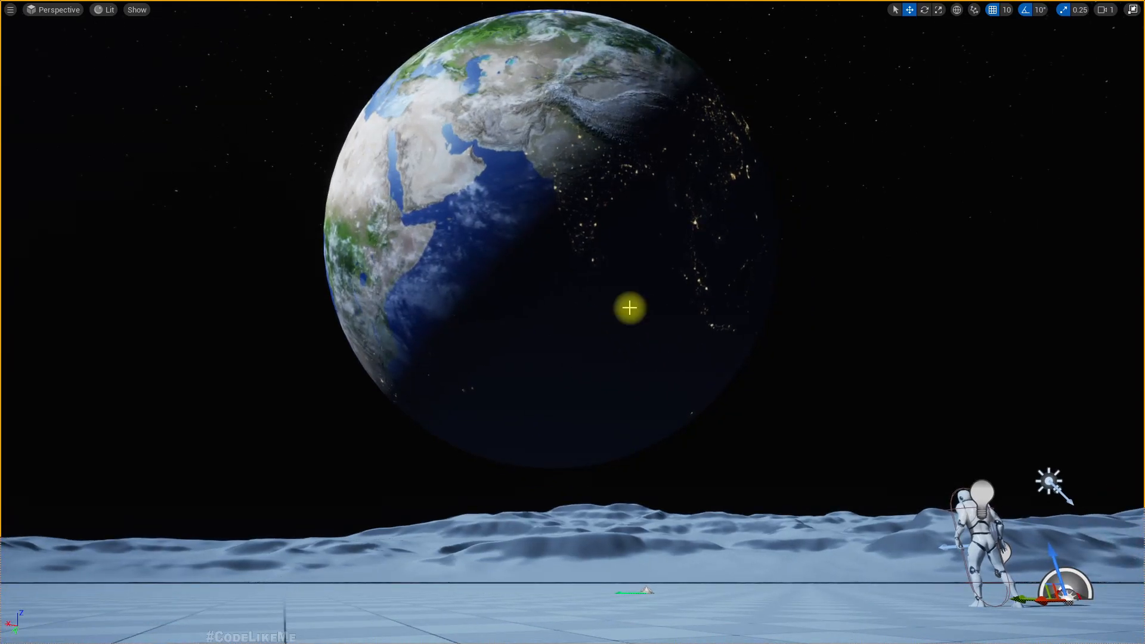
{"action": "key", "text": "F11"}
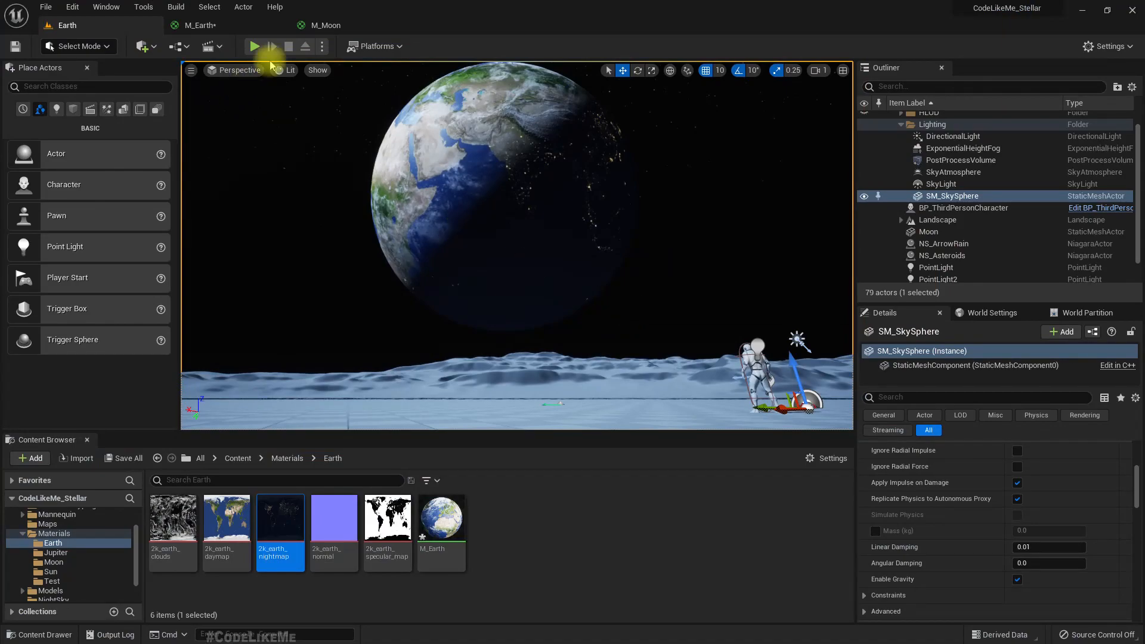
- Move the Clamp and Lerp nodes in M_Earth farther away from the Add node and the night-map Texture Sample
{"action": "left_click", "coordinate": [225, 26]}
{"action": "right_click_drag", "start_coordinate": [614, 479], "coordinate": [499, 339]}
{"action": "left_click_drag", "start_coordinate": [734, 331], "coordinate": [632, 229]}
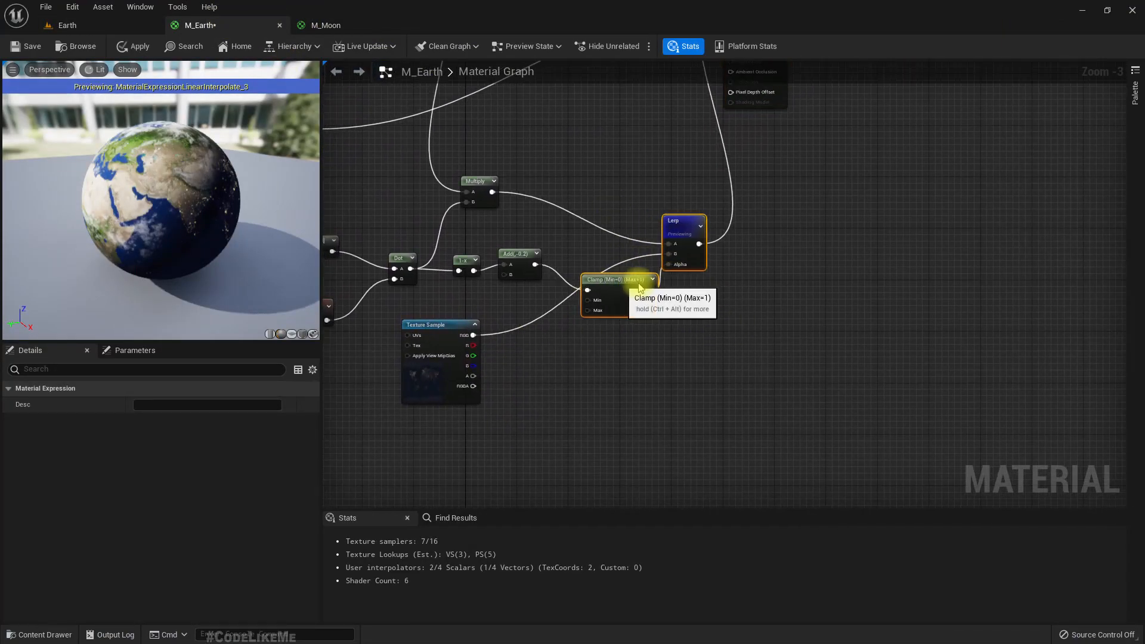
{"action": "scroll", "coordinate": [468, 340], "scroll_direction": "up", "scroll_amount": 3}
{"action": "left_click_drag", "start_coordinate": [514, 322], "coordinate": [517, 326]}
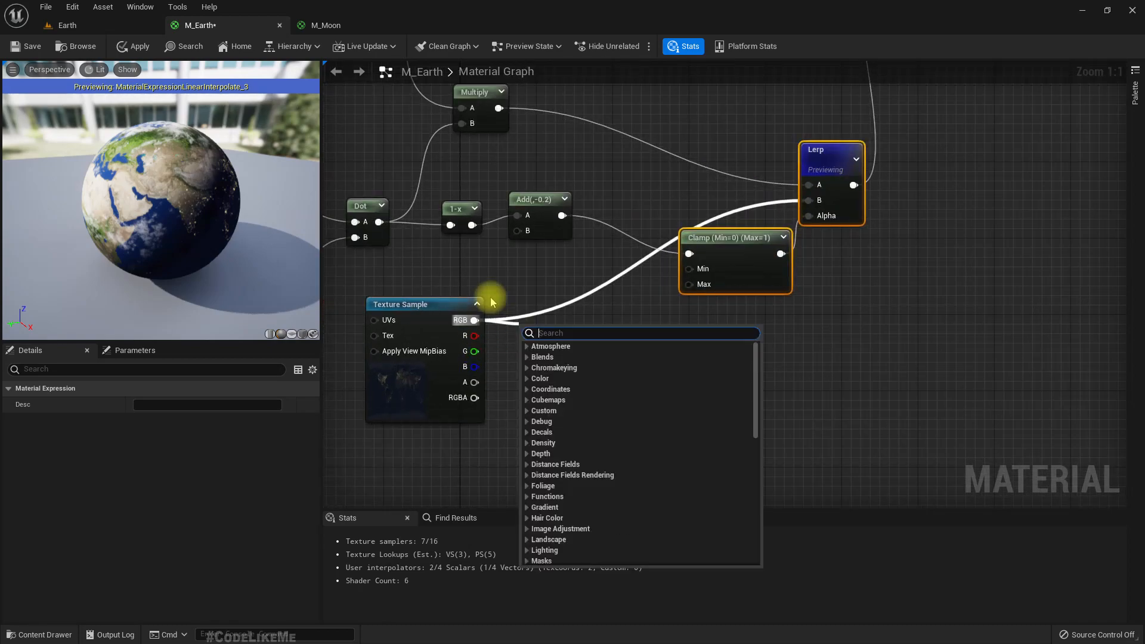
{"action": "left_click", "coordinate": [125, 23]}
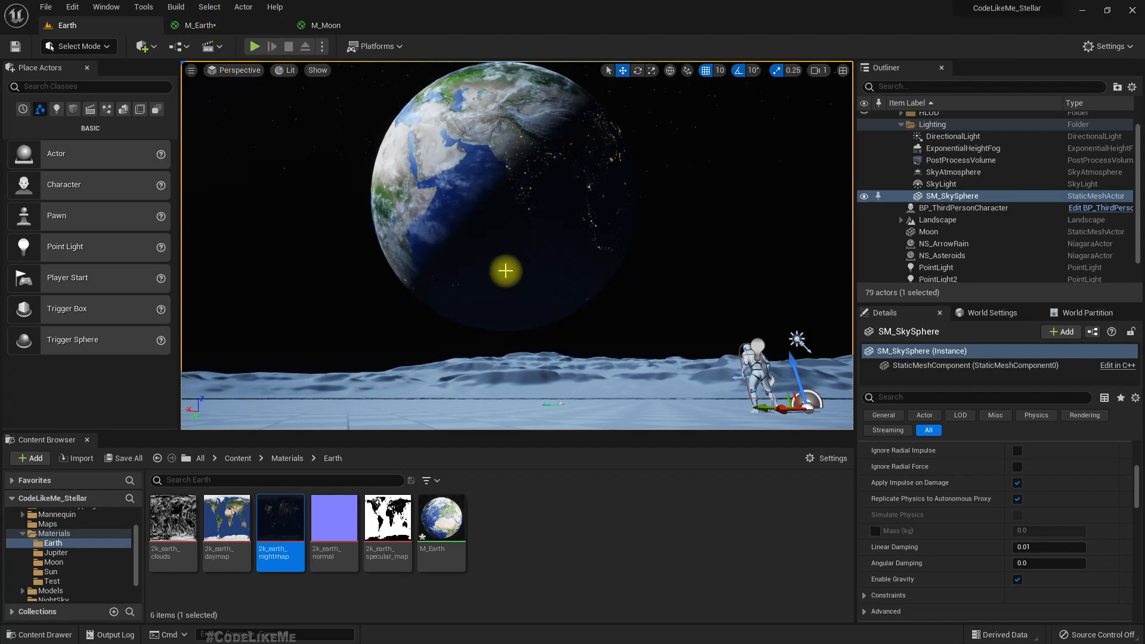
{"action": "left_click", "coordinate": [201, 24]}
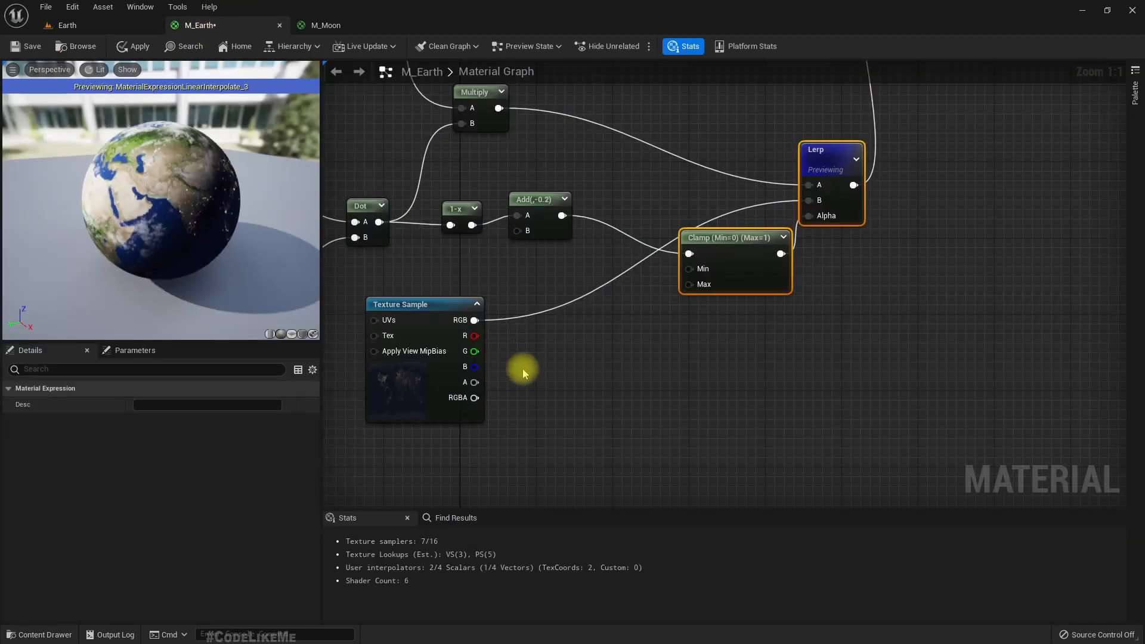
- Insert a Power node between the night-map Texture Sample's RGB output and the Lerp's B input, and apply the material
{"action": "left_click_drag", "start_coordinate": [475, 322], "coordinate": [515, 322]}
{"action": "type", "text": "power"}
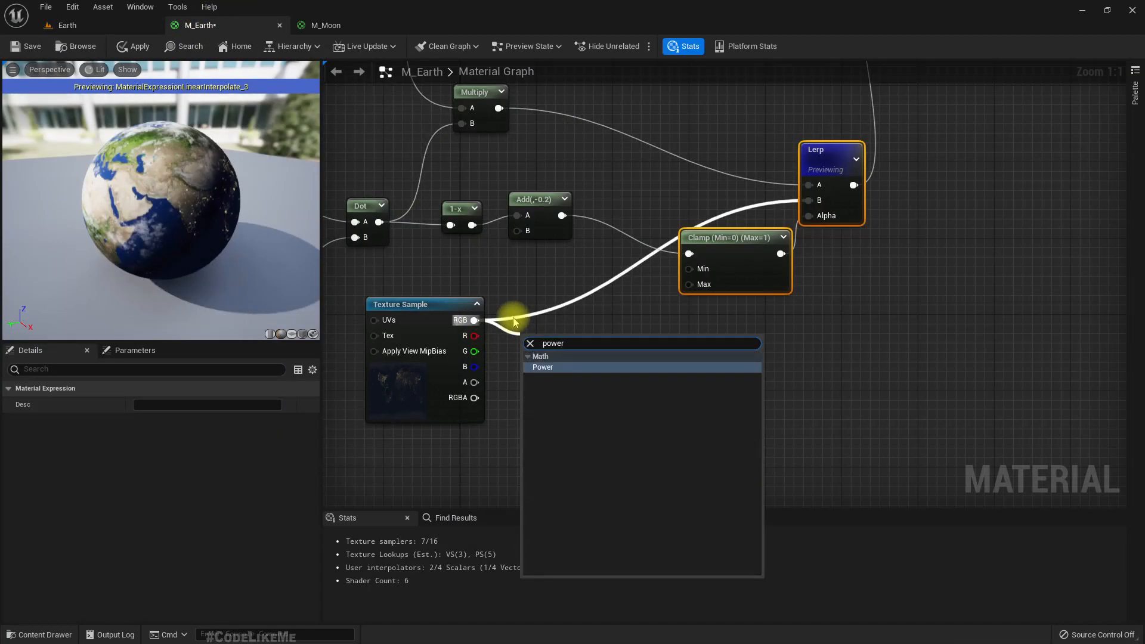
{"action": "key", "text": "Return"}
{"action": "left_click_drag", "start_coordinate": [579, 357], "coordinate": [810, 201]}
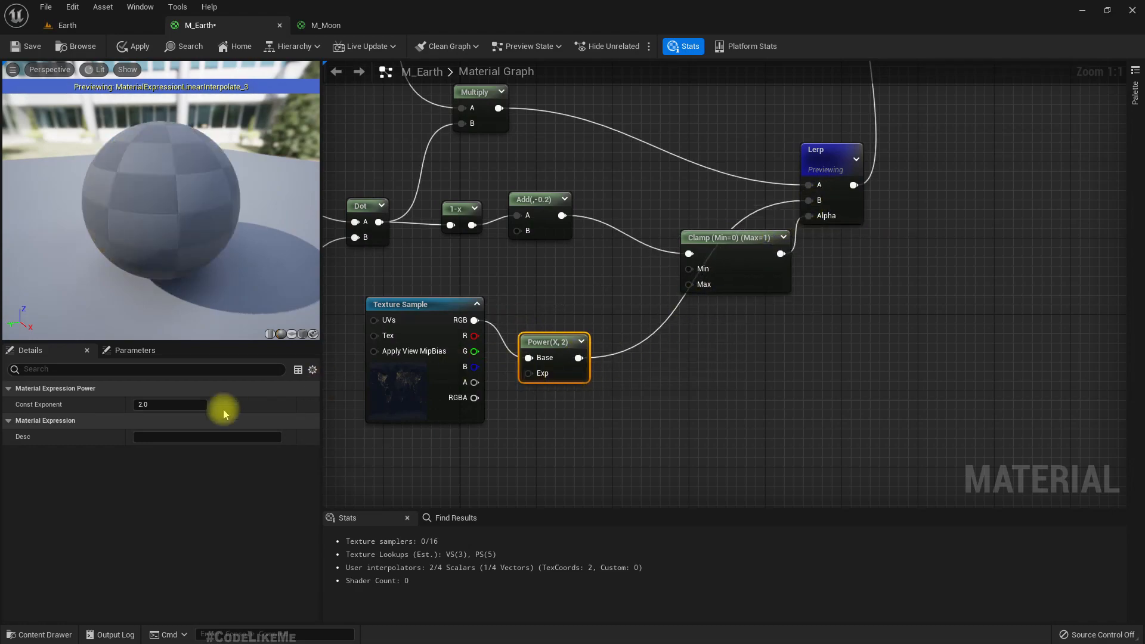
{"action": "mouse_move", "coordinate": [209, 230]}
{"action": "left_mouse_down"}
{"action": "mouse_move", "coordinate": [158, 227]}
{"action": "mouse_move", "coordinate": [194, 218]}
{"action": "left_mouse_up"}
{"action": "left_click", "coordinate": [139, 46]}
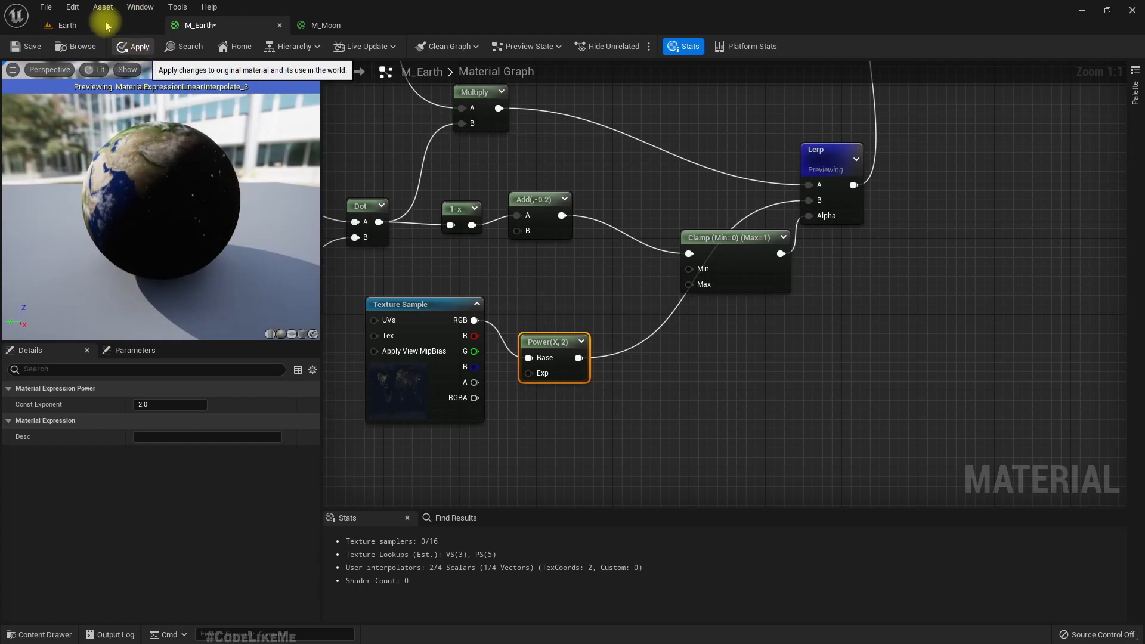
- Rotate the sun to several angles in the Earth level and examine the city lights along the day-night boundary
{"action": "left_click", "coordinate": [67, 25]}
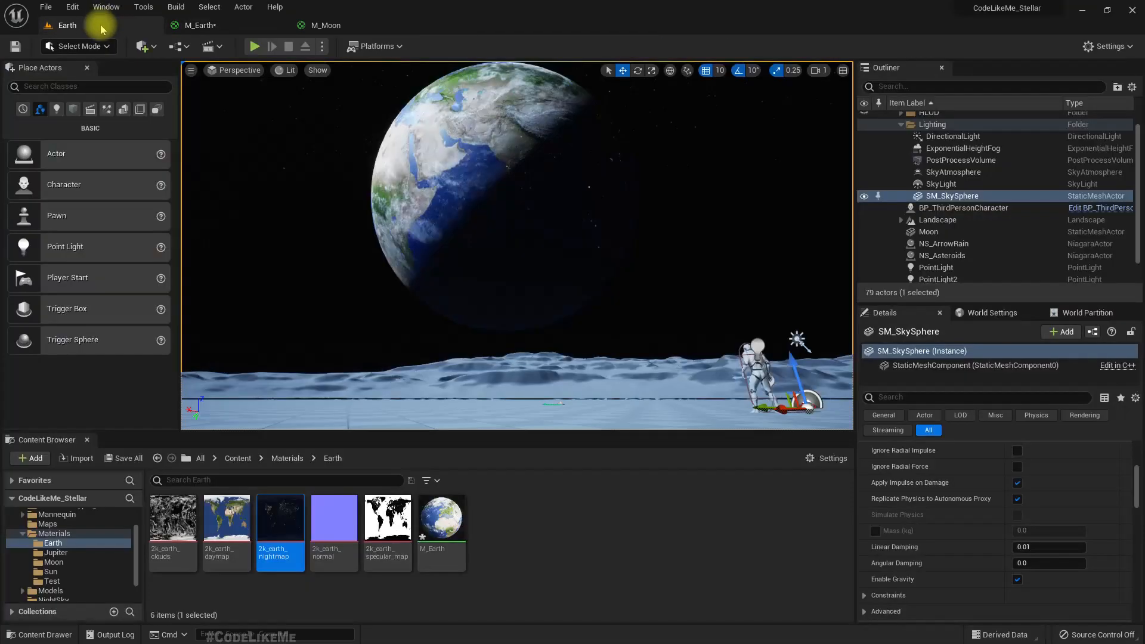
{"action": "left_click_drag", "start_coordinate": [522, 230], "coordinate": [533, 206]}
{"action": "right_click_drag", "start_coordinate": [533, 206], "coordinate": [544, 178]}
{"action": "right_click_drag", "start_coordinate": [511, 220], "coordinate": [498, 235]}
{"action": "key", "text": "ctrl+l"}
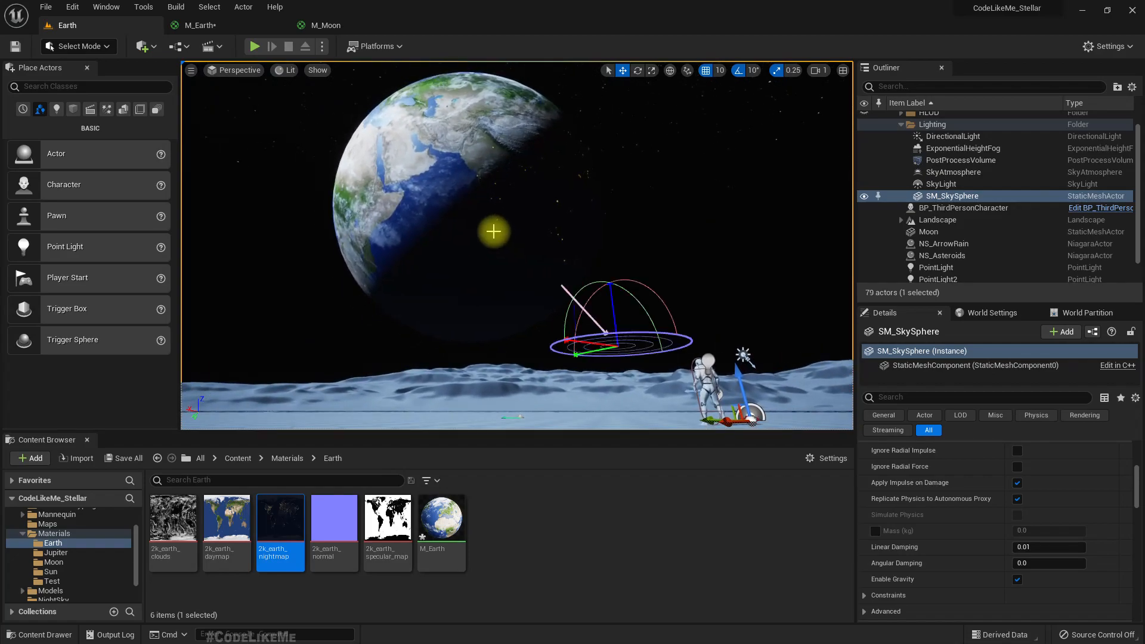
{"action": "key", "text": "ctrl+l"}
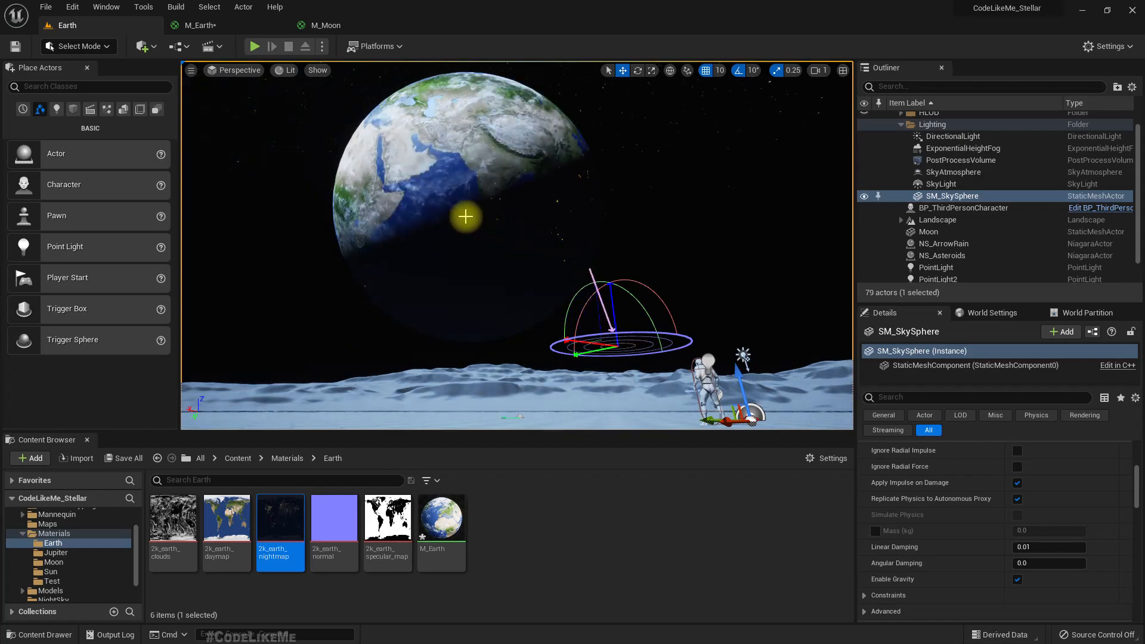
{"action": "key", "text": "ctrl+l"}
{"action": "key", "text": "ctrl+l"}
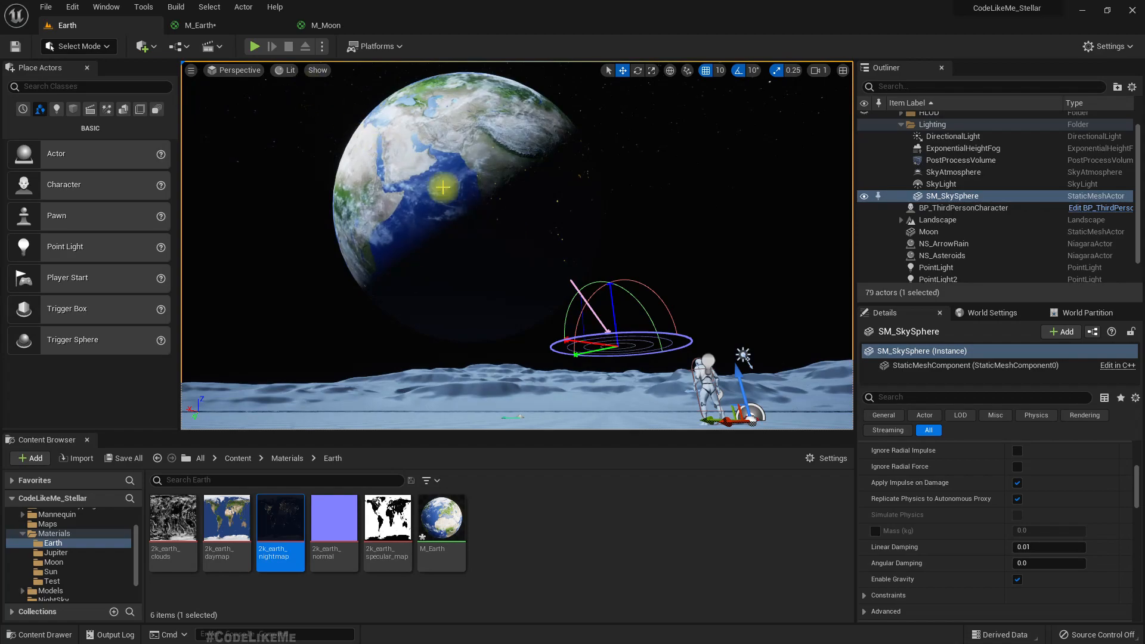
{"action": "key", "text": "ctrl+l"}
{"action": "key", "text": "ctrl+l"}
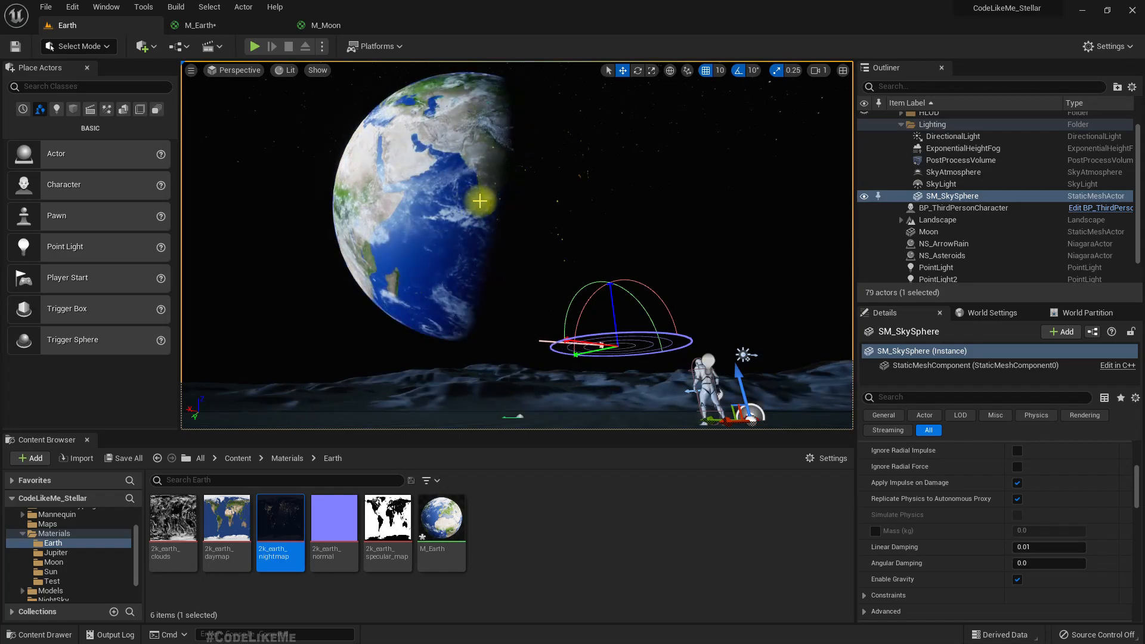
{"action": "key", "text": "ctrl+l"}
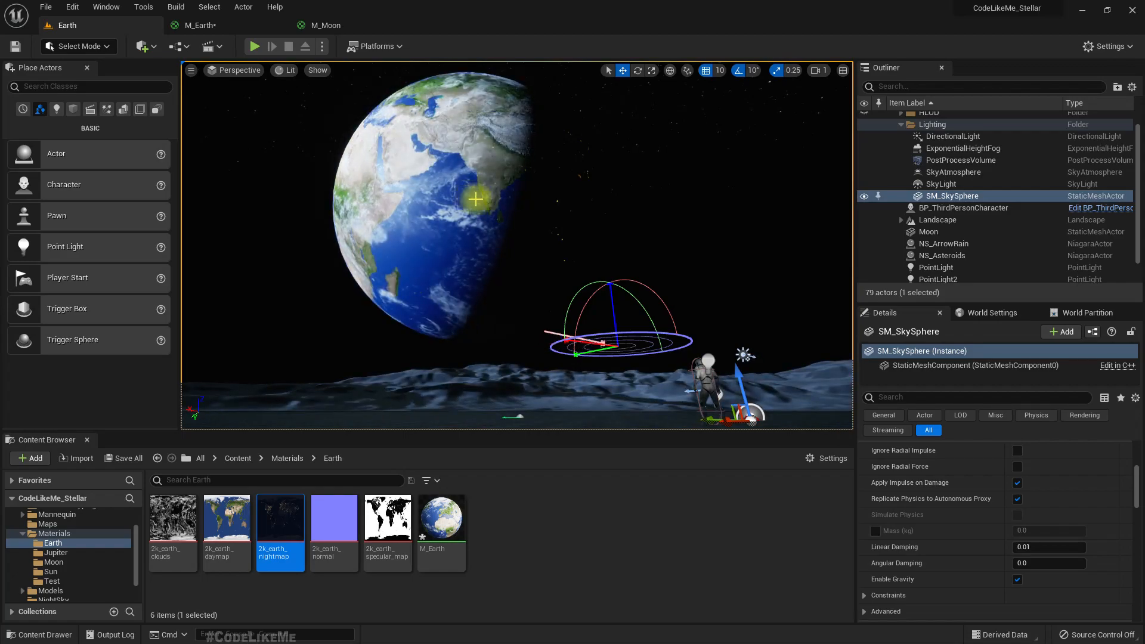
{"action": "key", "text": "ctrl+l"}
- Insert a Multiply node between the night-map Texture Sample's RGB output and the Power node's Base input in M_Earth
{"action": "left_click", "coordinate": [224, 25]}
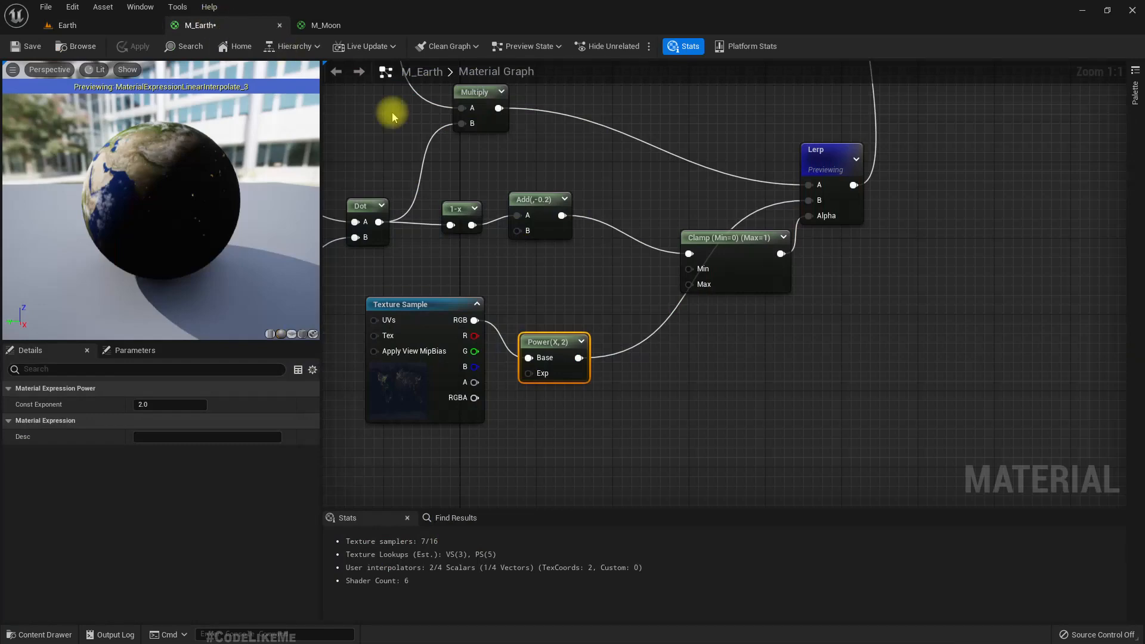
{"action": "left_click_drag", "start_coordinate": [544, 365], "coordinate": [608, 358]}
{"action": "left_click_drag", "start_coordinate": [475, 320], "coordinate": [503, 331]}
{"action": "type", "text": "multiply"}
{"action": "key", "text": "Return"}
{"action": "left_click_drag", "start_coordinate": [567, 351], "coordinate": [594, 349]}
- Set the night-map Multiply node's Const B to 5, apply the material and check the city lights in the Earth level
{"action": "left_click", "coordinate": [167, 421]}
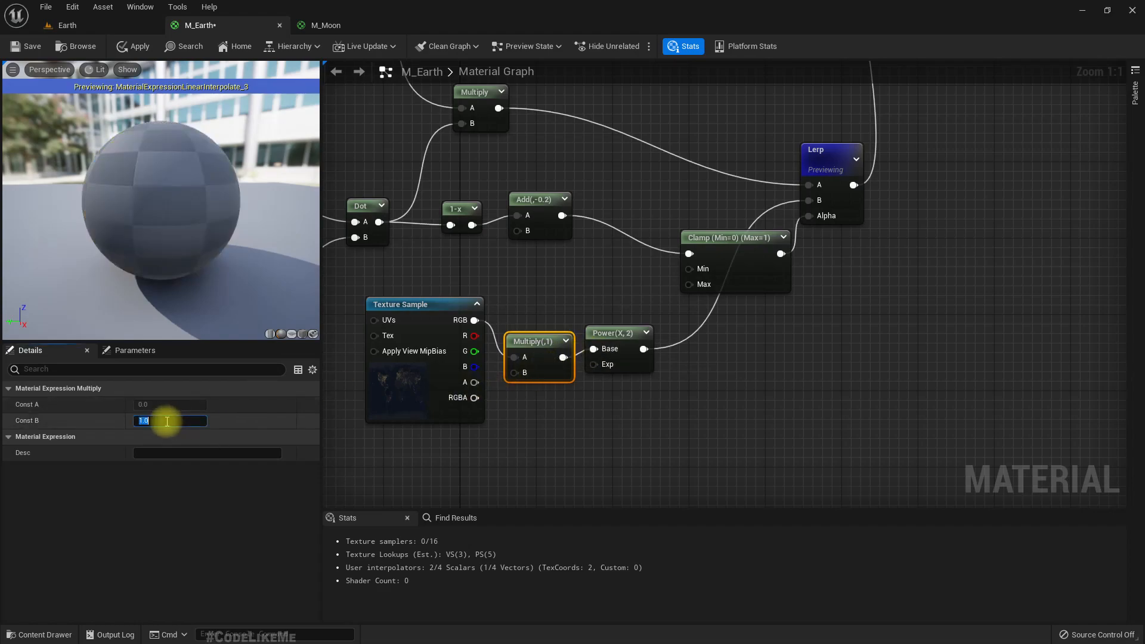
{"action": "type", "text": "5"}
{"action": "key", "text": "Return"}
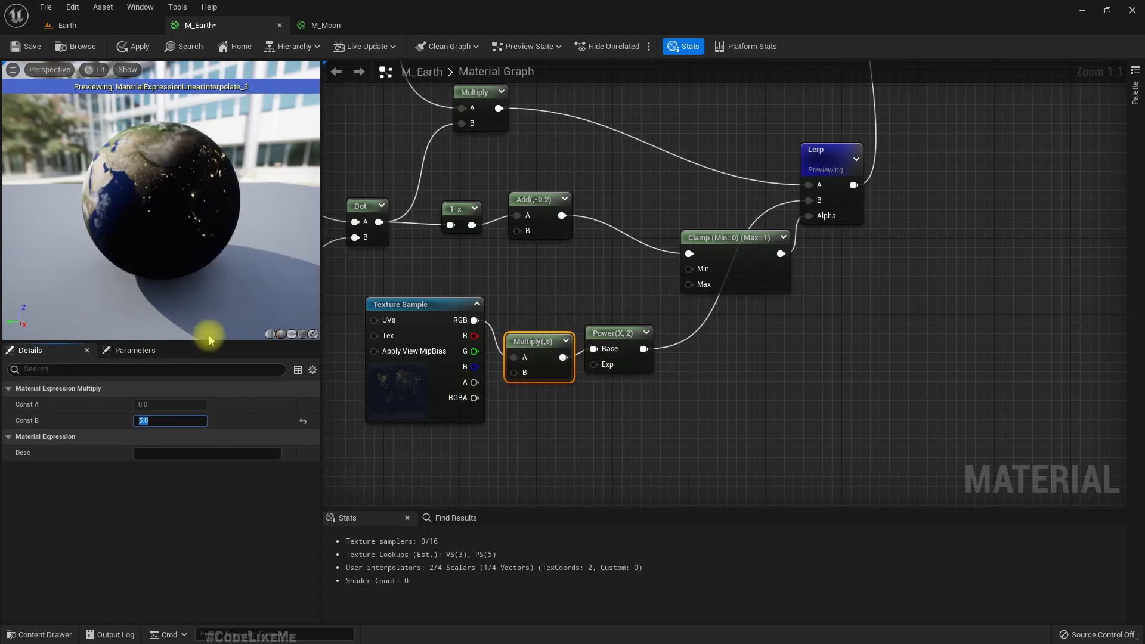
{"action": "left_click", "coordinate": [136, 48]}
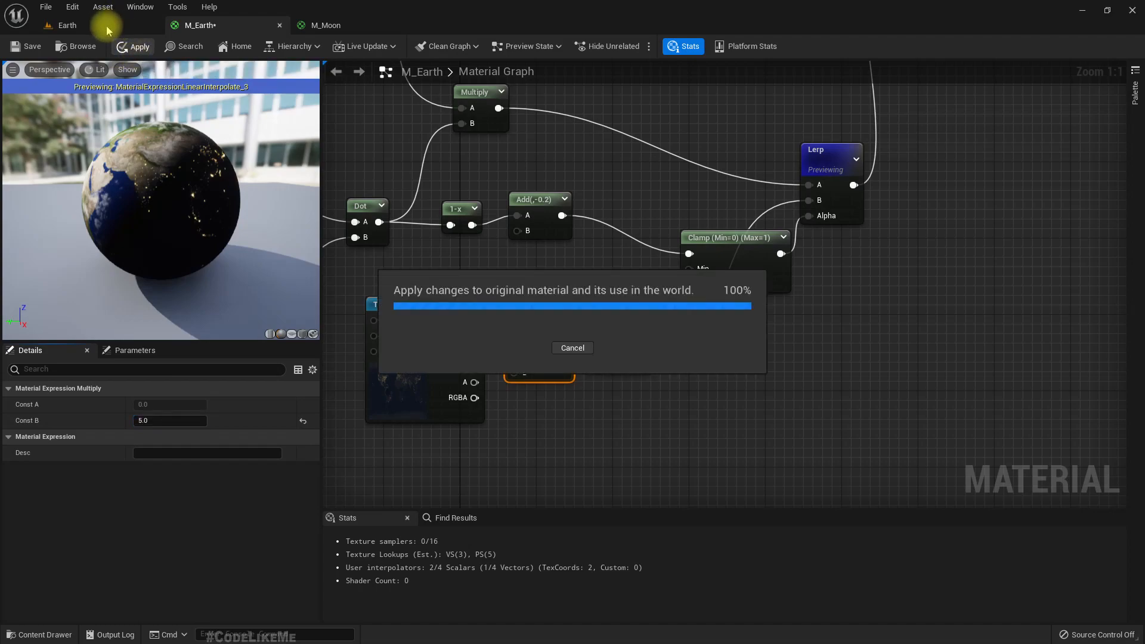
{"action": "left_click", "coordinate": [107, 26]}
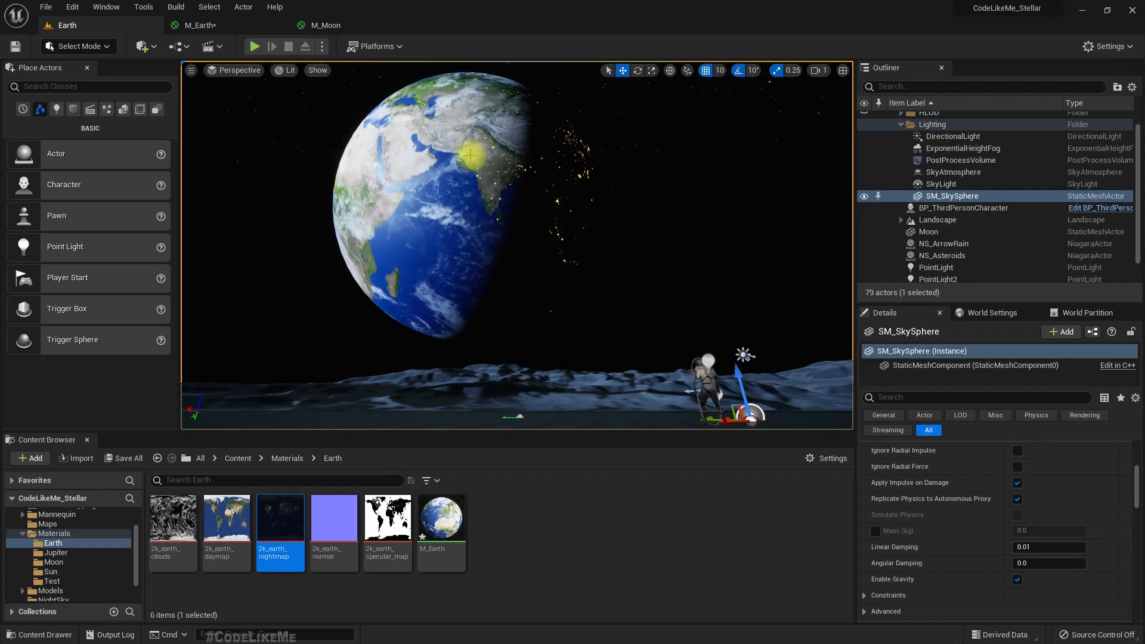
- Set the night-map Multiply node's Const B to 2, apply the material and check the Earth level with the sun rotated
{"action": "left_click", "coordinate": [202, 26]}
{"action": "left_click", "coordinate": [157, 421]}
{"action": "type", "text": "2"}
{"action": "key", "text": "Return"}
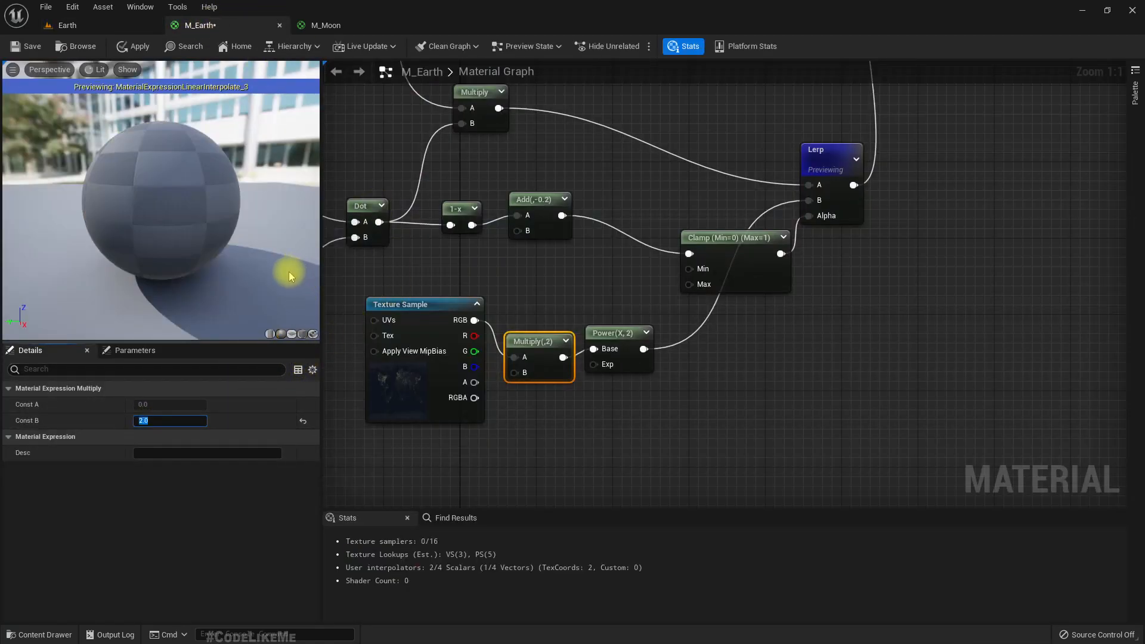
{"action": "left_click", "coordinate": [141, 47]}
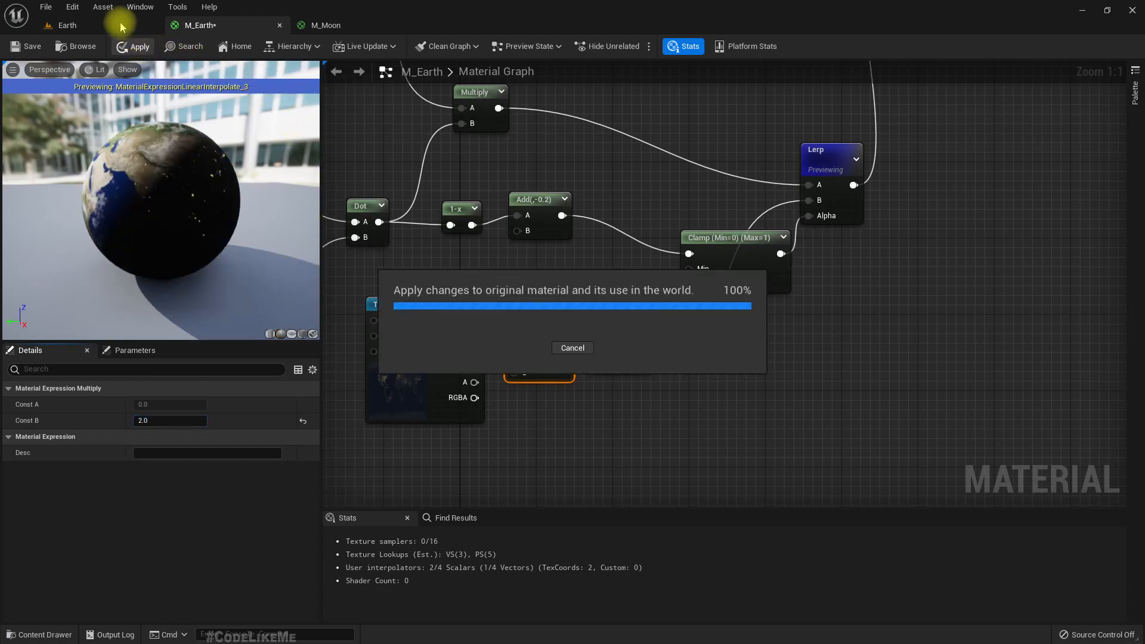
{"action": "left_click", "coordinate": [109, 23]}
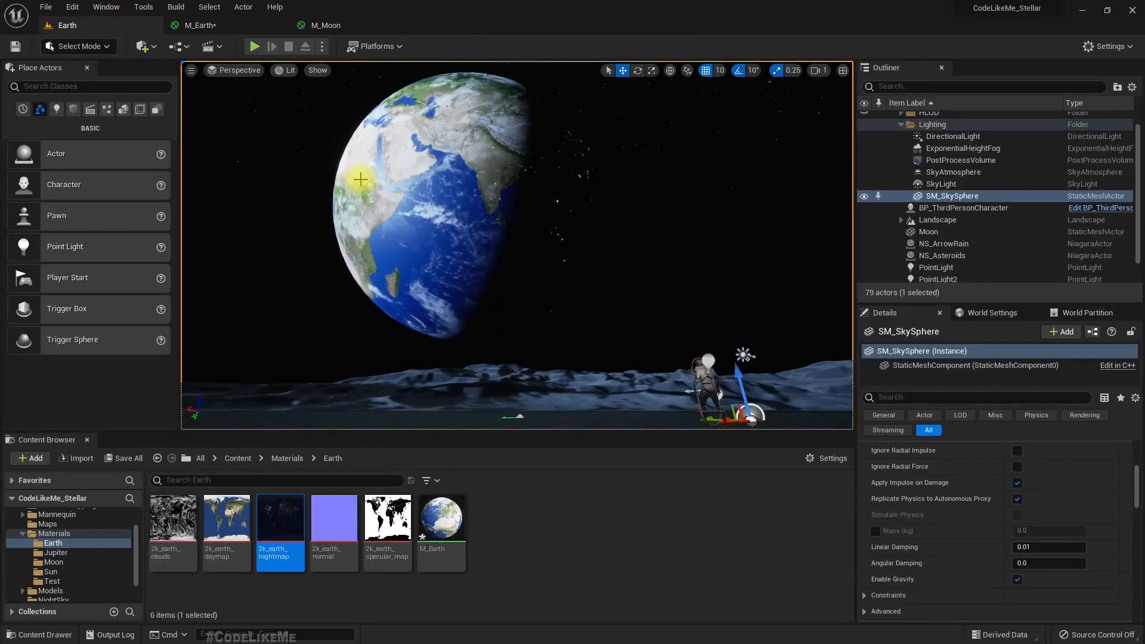
{"action": "mouse_move", "coordinate": [513, 251]}
{"action": "right_mouse_down"}
{"action": "mouse_move", "coordinate": [494, 235]}
{"action": "mouse_move", "coordinate": [519, 238]}
{"action": "mouse_move", "coordinate": [508, 235]}
{"action": "right_mouse_up"}
{"action": "key", "text": "ctrl+l"}
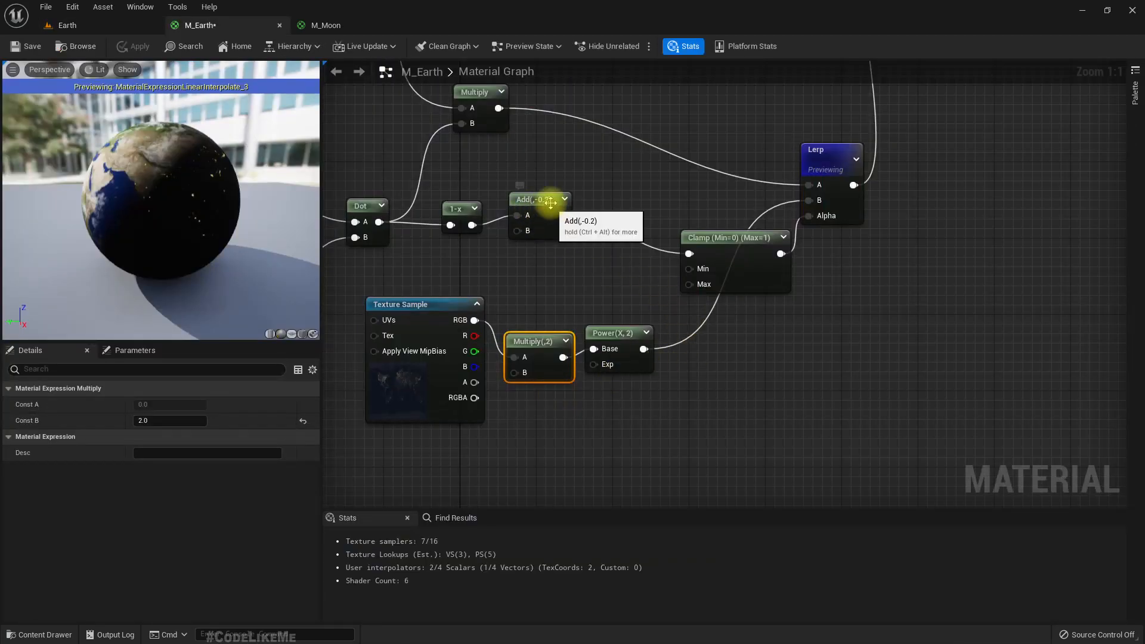
- Try -0.4 as the Add node's Const B, set it to -0.6 instead and apply the material
{"action": "left_click", "coordinate": [544, 211]}
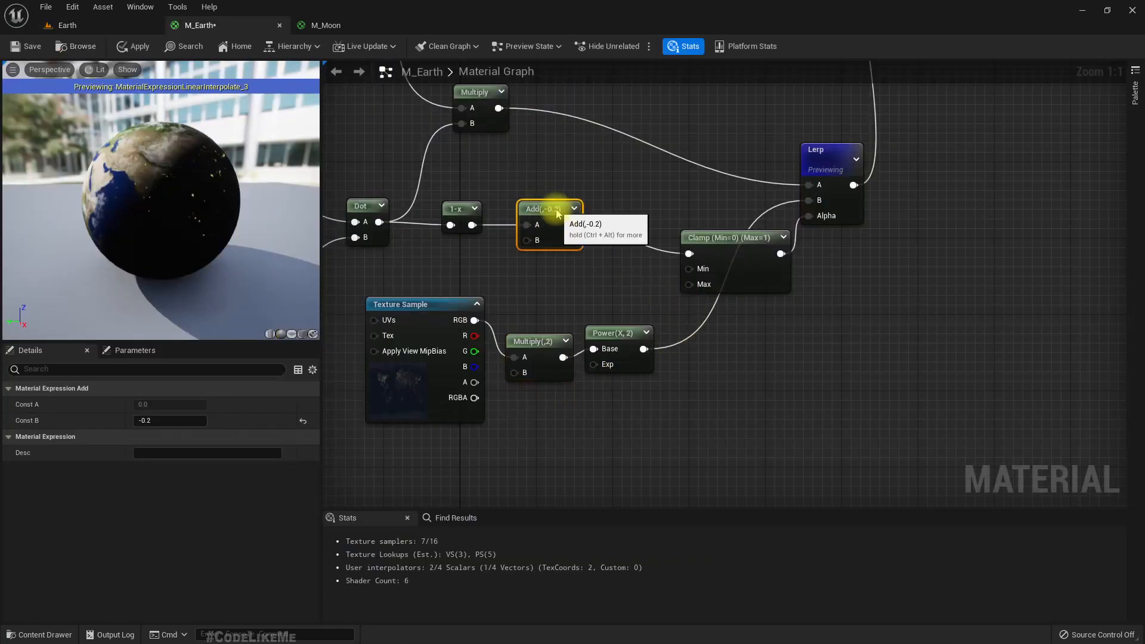
{"action": "left_click", "coordinate": [154, 421]}
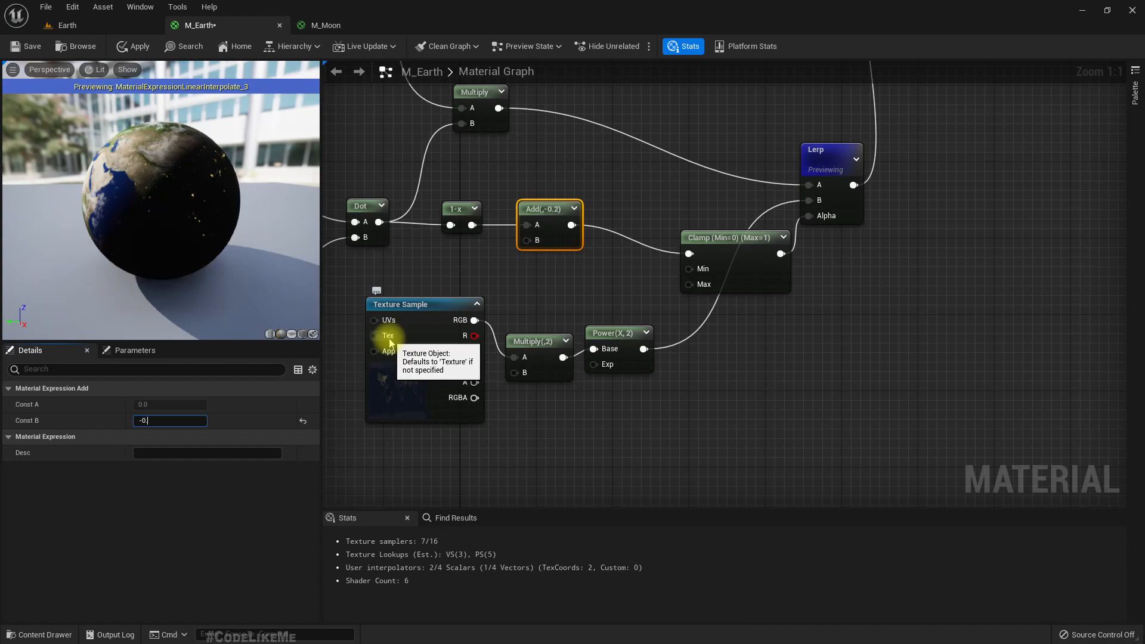
{"action": "key", "text": "Return"}
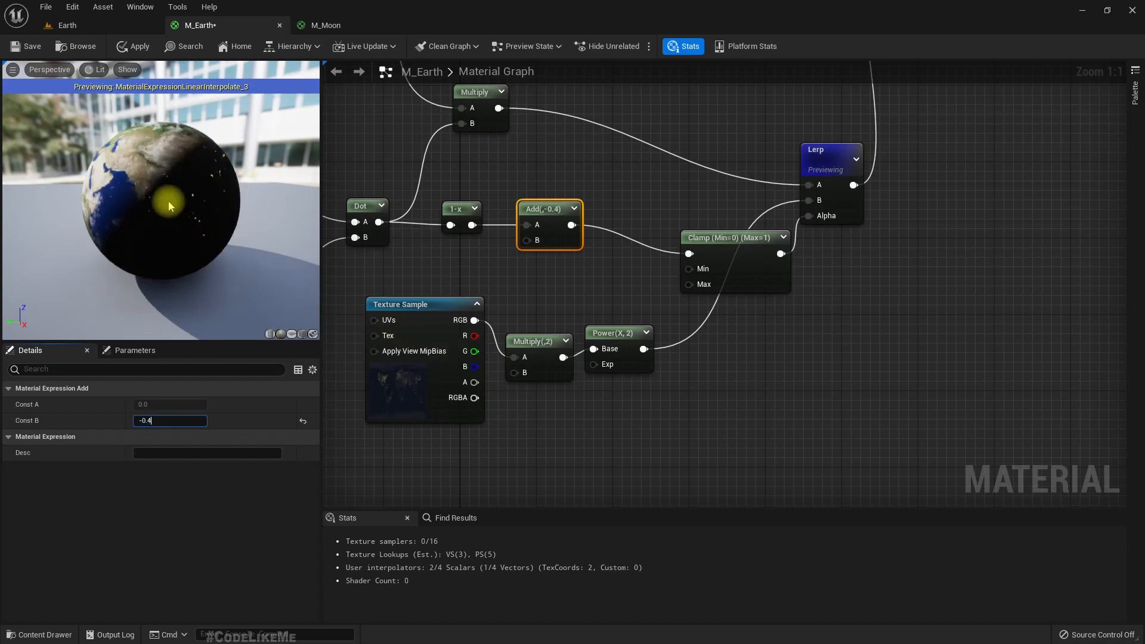
{"action": "type", "text": "-0.6"}
{"action": "key", "text": "Return"}
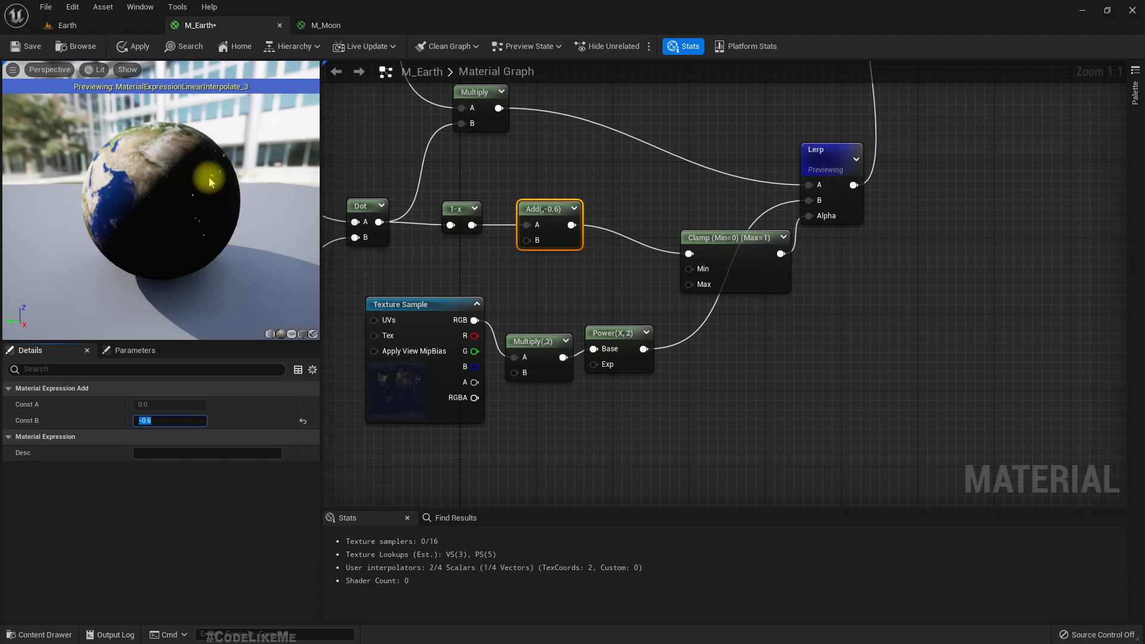
{"action": "left_click", "coordinate": [122, 46]}
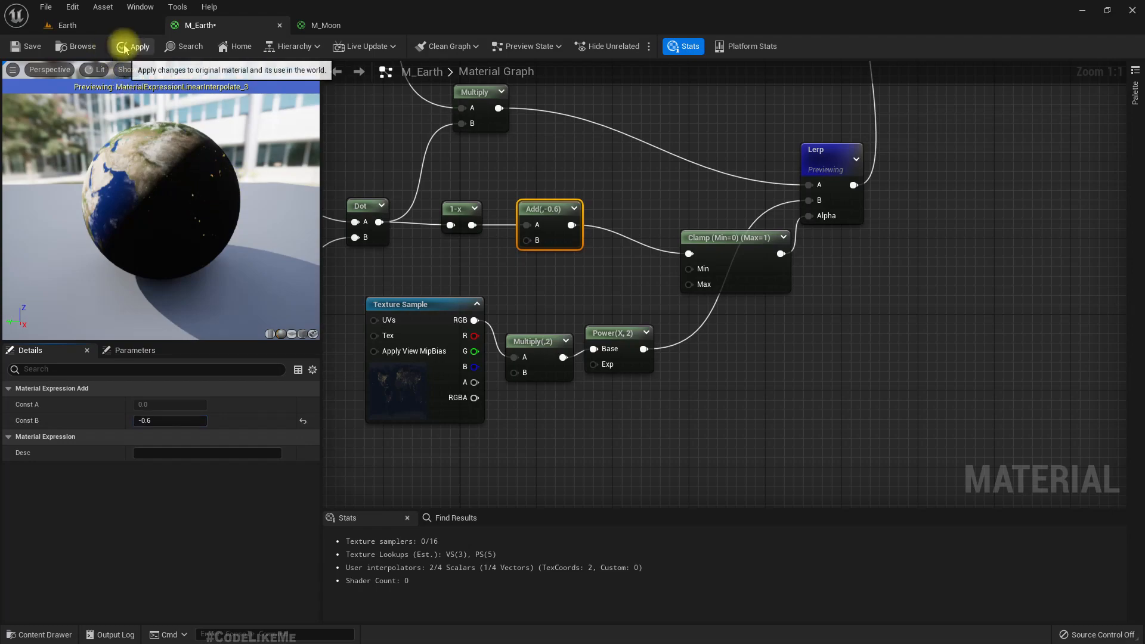
- Examine the planet in the full-screen viewport of the Earth level while rotating the sun to expose more of the night side
{"action": "left_click", "coordinate": [96, 24]}
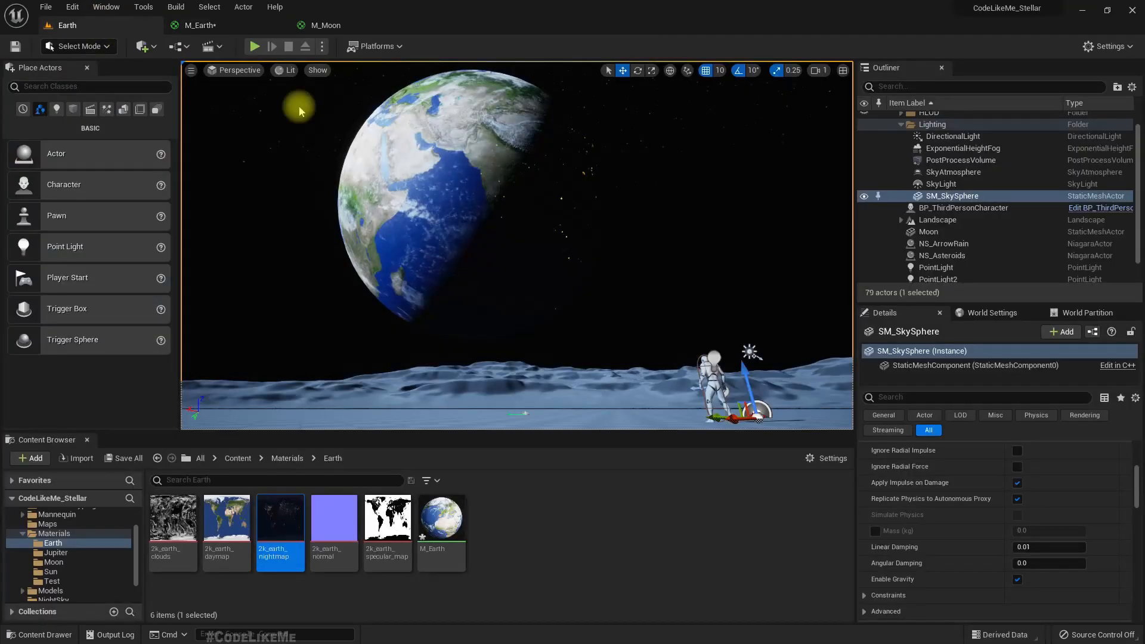
{"action": "mouse_move", "coordinate": [556, 207]}
{"action": "right_mouse_down"}
{"action": "mouse_move", "coordinate": [513, 207]}
{"action": "mouse_move", "coordinate": [569, 202]}
{"action": "right_mouse_up"}
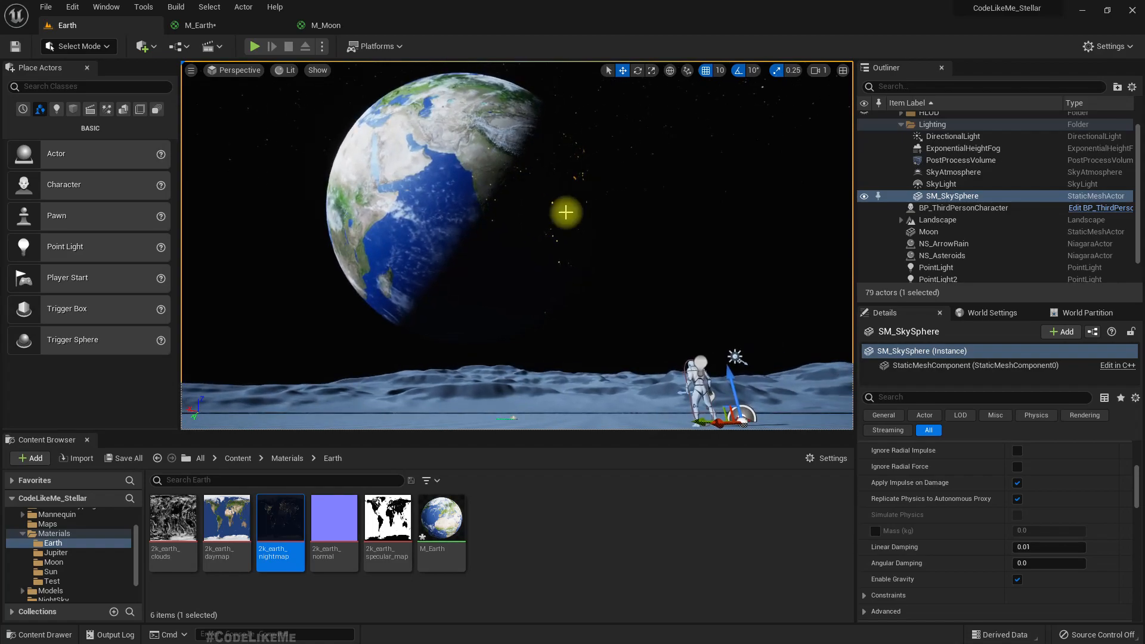
{"action": "key", "text": "F11"}
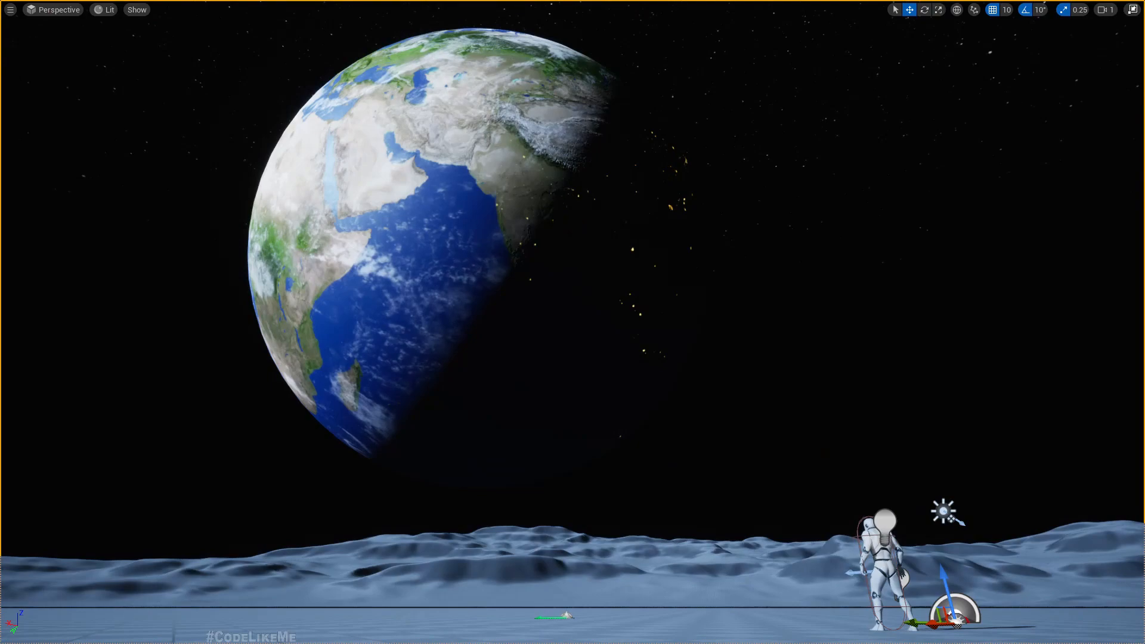
{"action": "right_click_drag", "start_coordinate": [565, 210], "coordinate": [566, 215]}
{"action": "key", "text": "ctrl+l"}
{"action": "key", "text": "ctrl+l"}
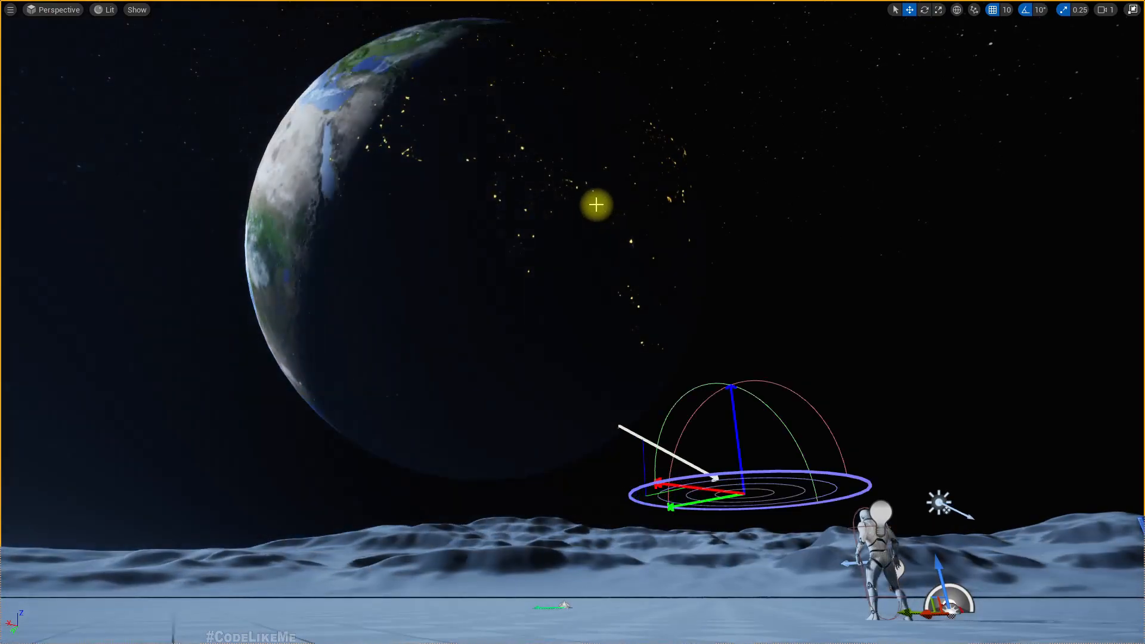
- Rotate the sun through several directions to compare Earth's day and night sides, ending with Africa, Arabia and western India lit
{"action": "key", "text": "ctrl+l"}
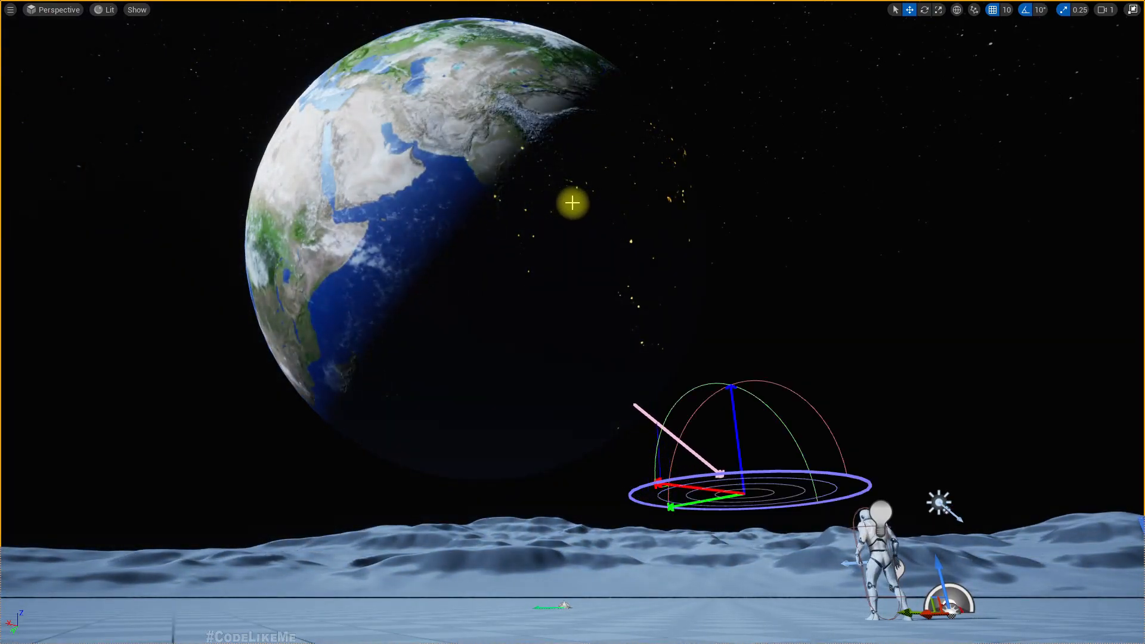
{"action": "key", "text": "ctrl+l"}
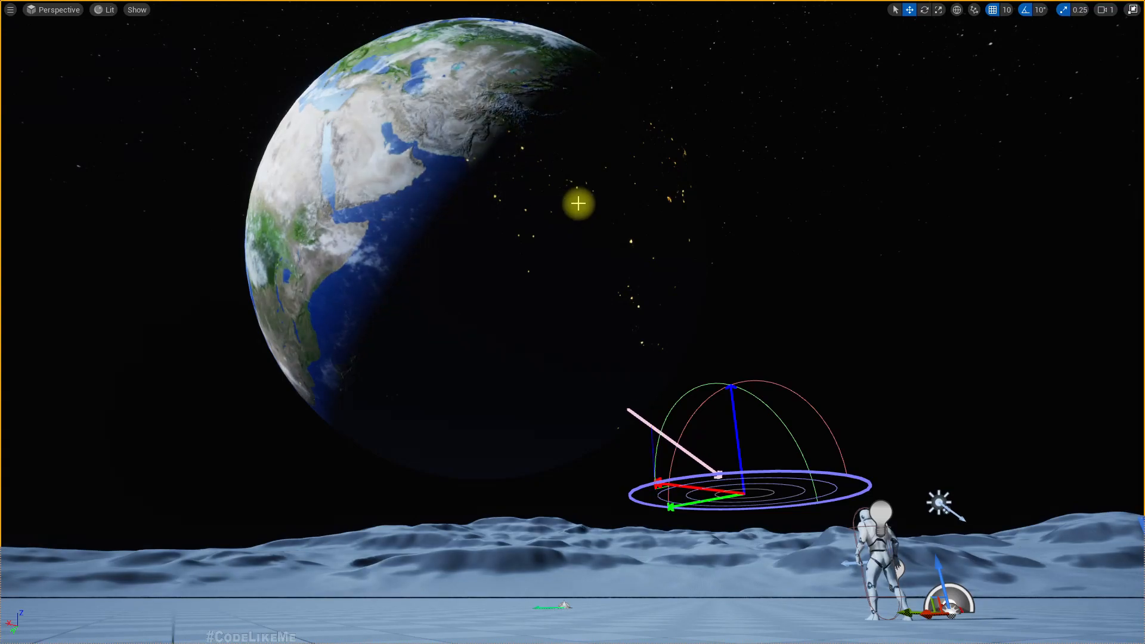
{"action": "key", "text": "ctrl+l"}
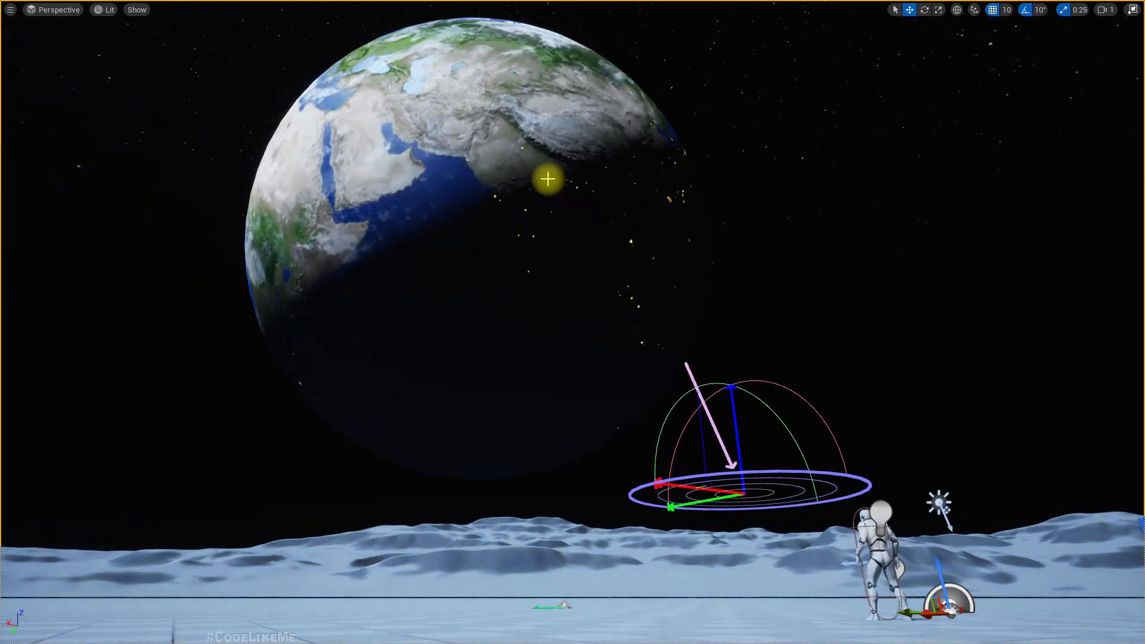
{"action": "key", "text": "ctrl+l"}
{"action": "key", "text": "ctrl+l"}
{"action": "key", "text": "ctrl+l"}
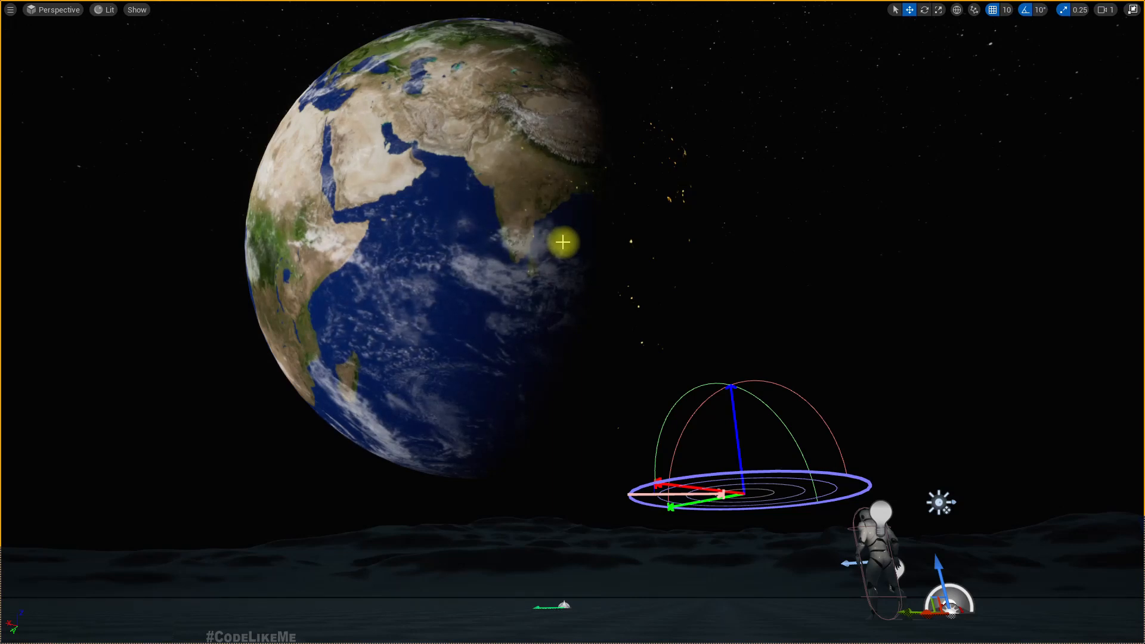
{"action": "key", "text": "ctrl+l"}
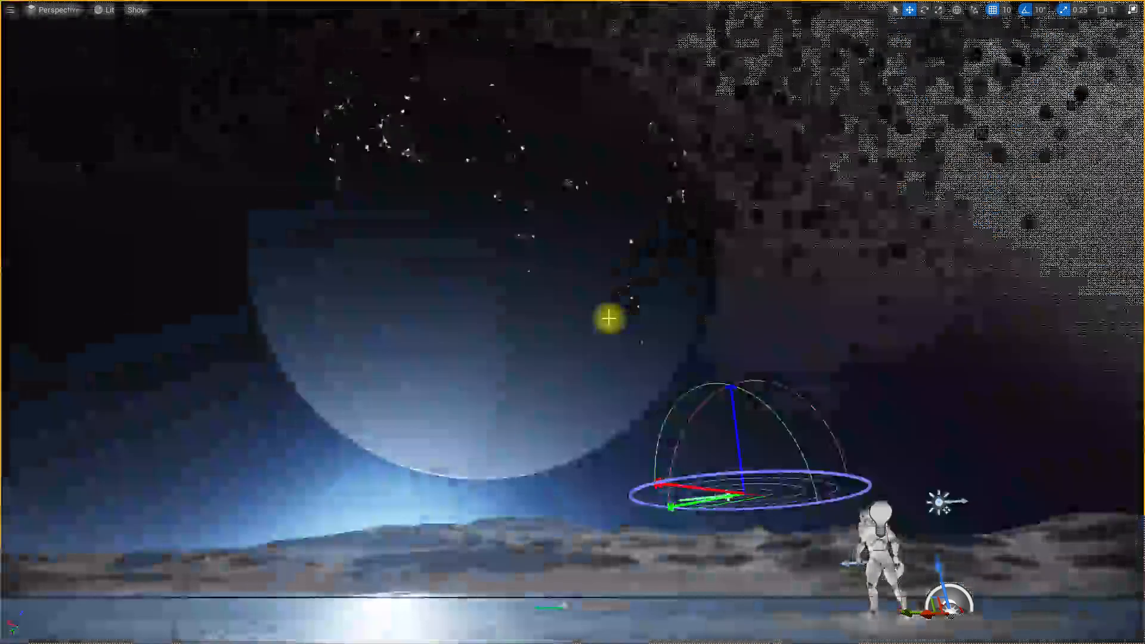
{"action": "key", "text": "ctrl+l"}
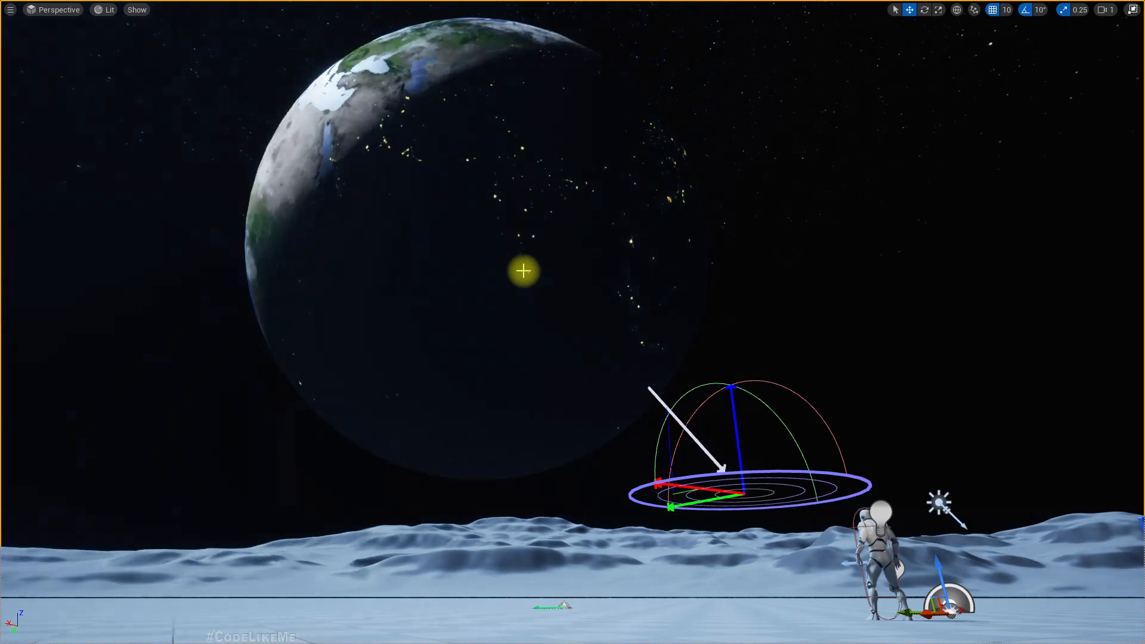
{"action": "key", "text": "ctrl+l"}
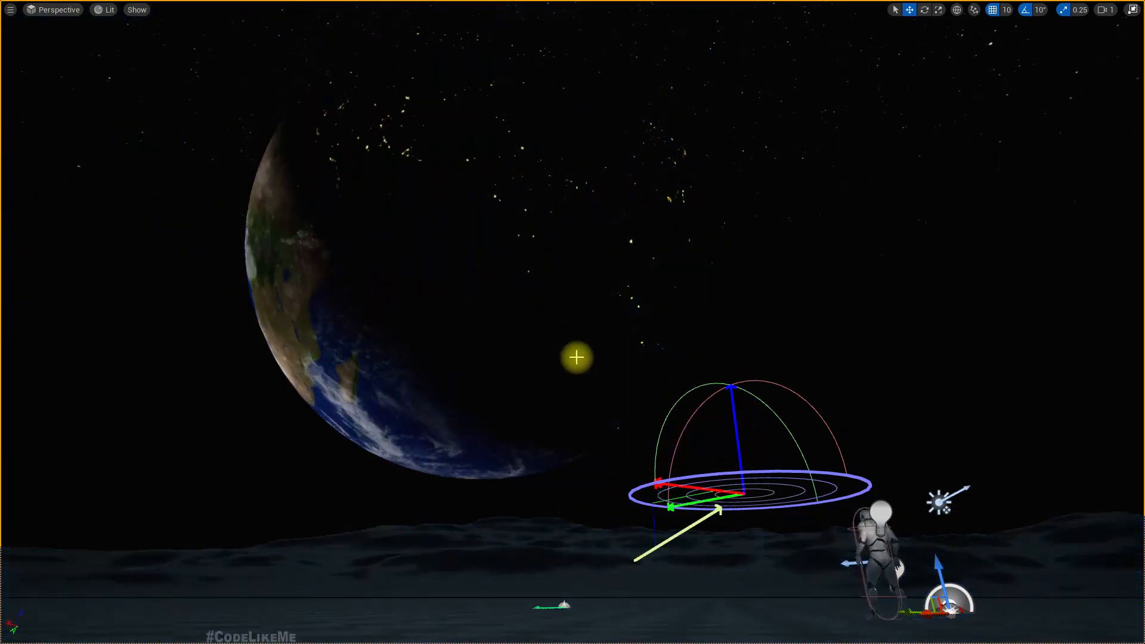
{"action": "key", "text": "ctrl+l"}
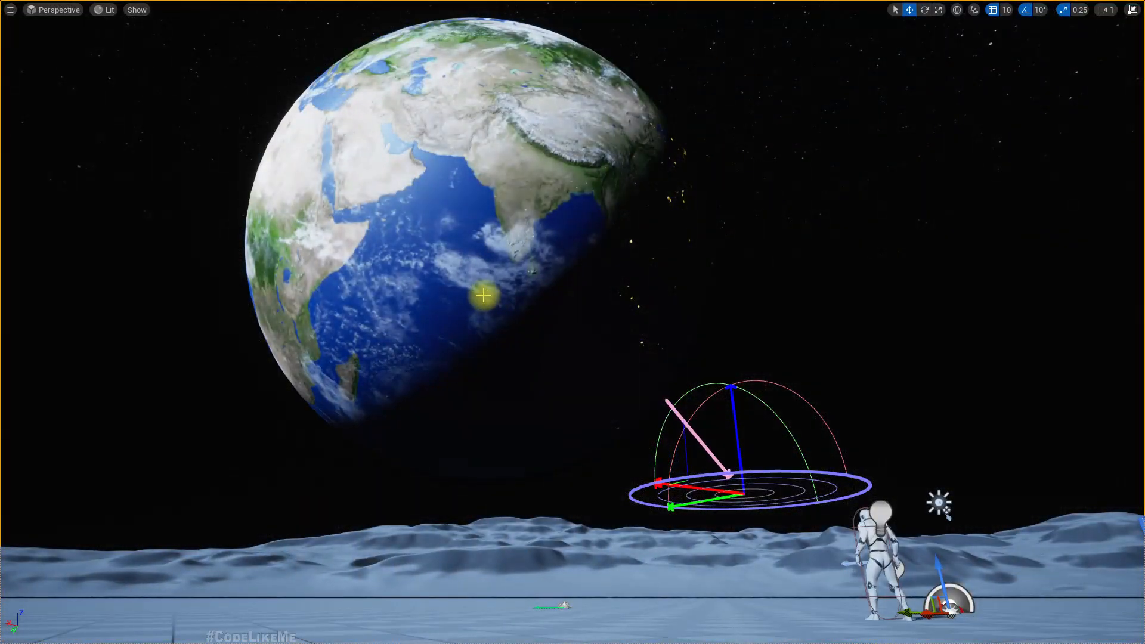
{"action": "key", "text": "ctrl+l"}
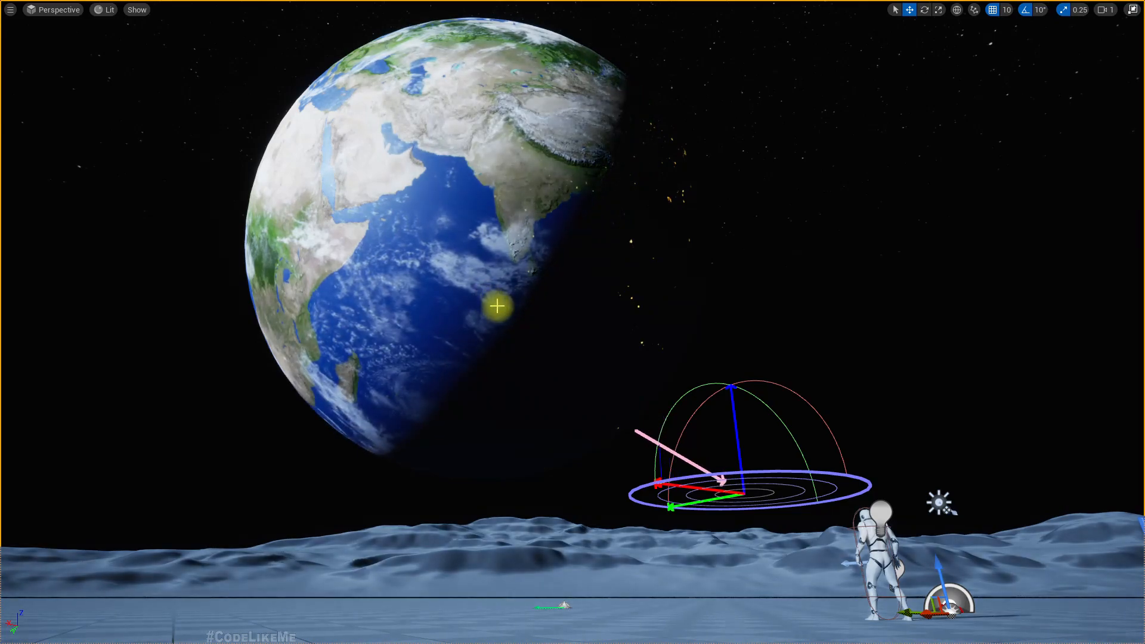
{"action": "key", "text": "ctrl+l"}
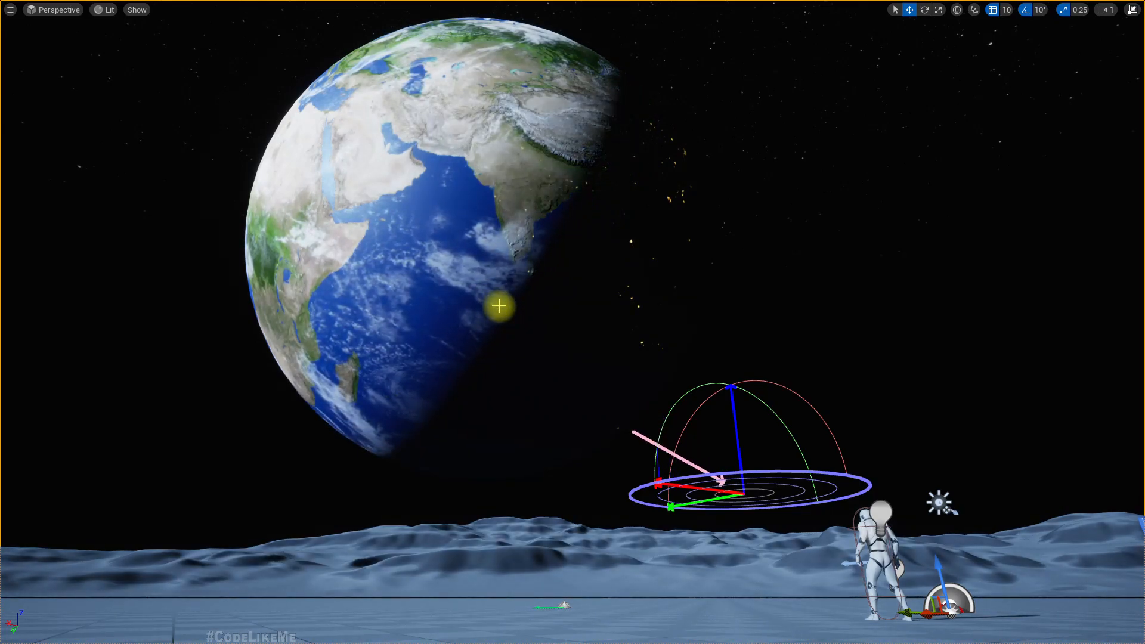
- Rotate the Earth sphere slightly so India and the Indian Ocean sit closer to the centre of the lit side
{"action": "left_click", "coordinate": [444, 235]}
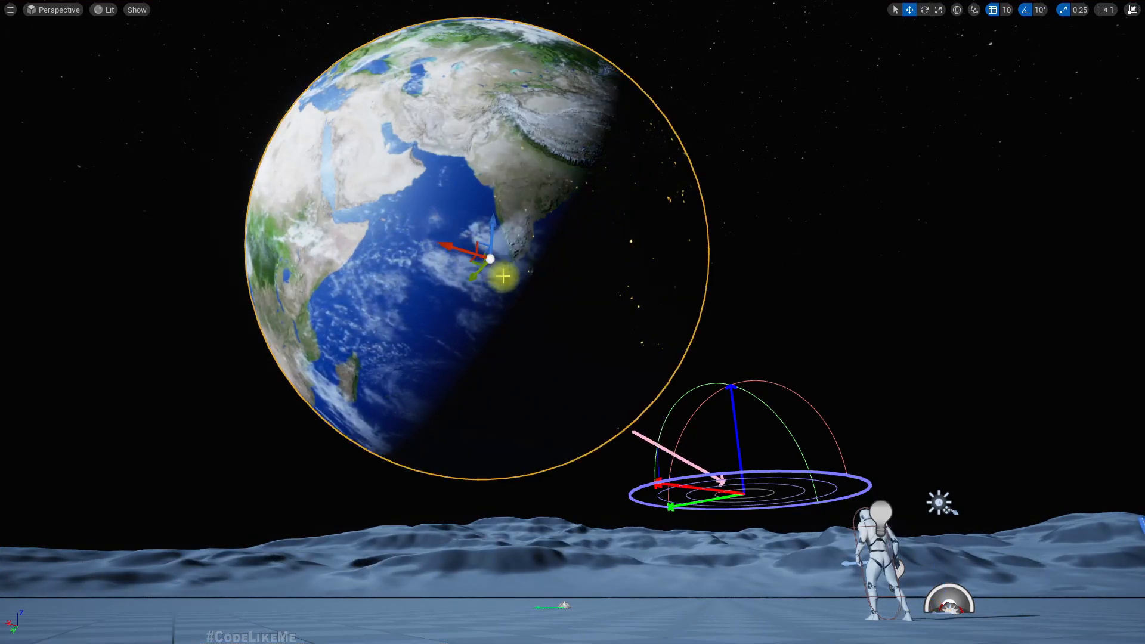
{"action": "left_click_drag", "start_coordinate": [420, 237], "coordinate": [419, 242]}
{"action": "left_click", "coordinate": [734, 77]}
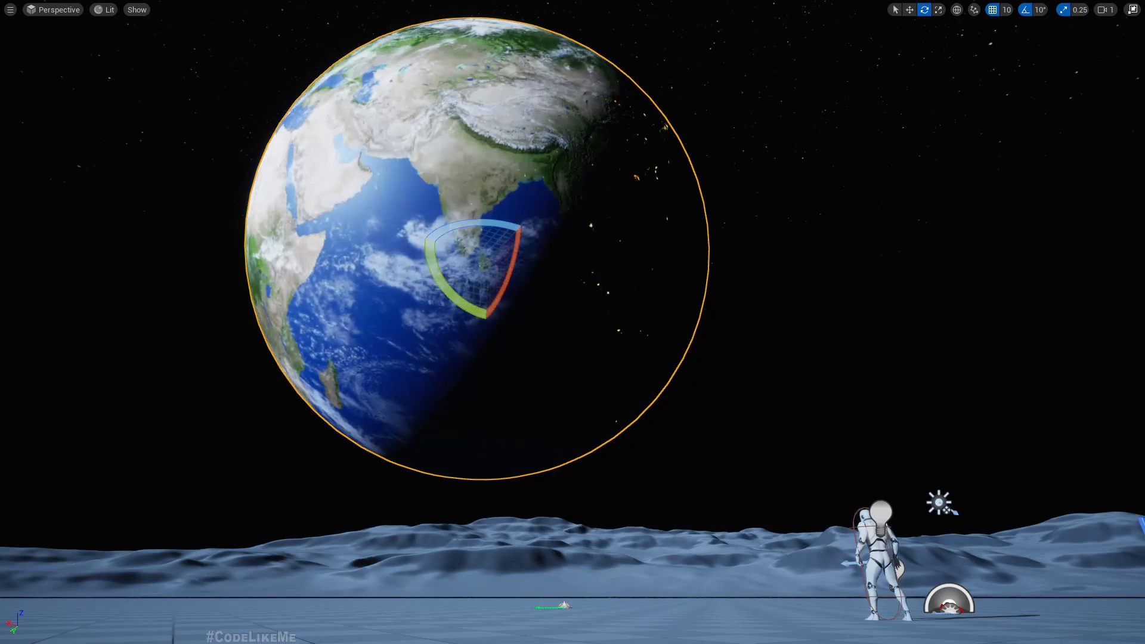
- Inspect the rotated Earth above the lunar horizon from a shifted viewpoint and leave the full-screen viewport
{"action": "scroll", "coordinate": [641, 210], "scroll_direction": "down", "scroll_amount": 3}
{"action": "scroll", "coordinate": [641, 210], "scroll_direction": "down", "scroll_amount": 2}
{"action": "scroll", "coordinate": [640, 218], "scroll_direction": "up", "scroll_amount": 2}
{"action": "right_click_drag", "start_coordinate": [641, 219], "coordinate": [583, 87]}
{"action": "key", "text": "d"}
{"action": "key", "text": "w"}
{"action": "key", "text": "d"}
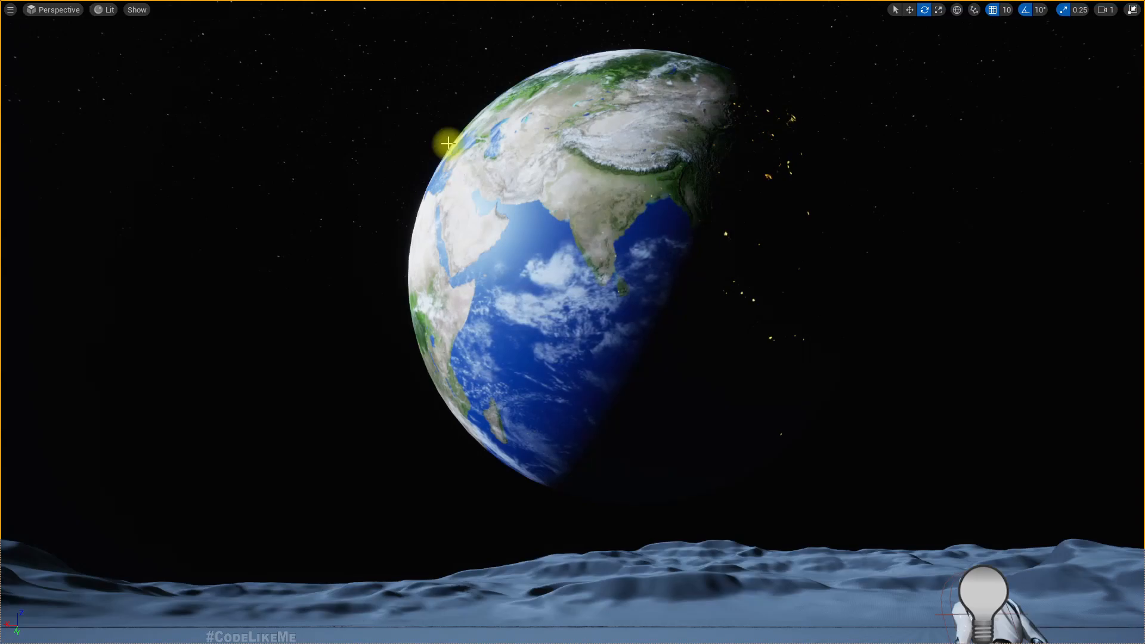
{"action": "key", "text": "F11"}
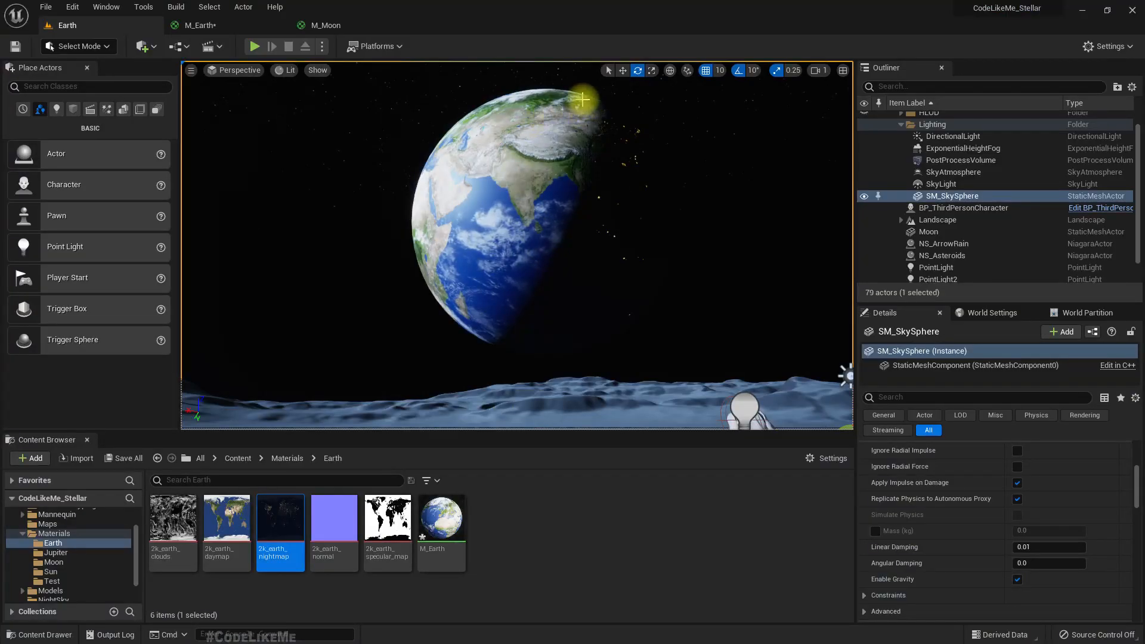
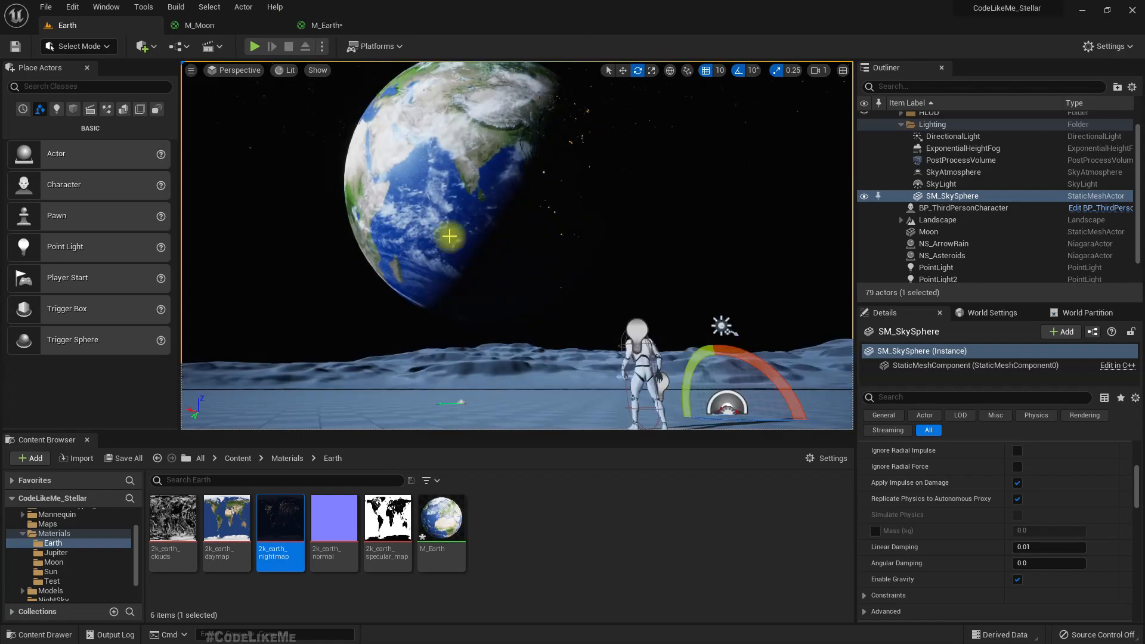
{"action": "right_click_drag", "start_coordinate": [449, 235], "coordinate": [443, 122]}
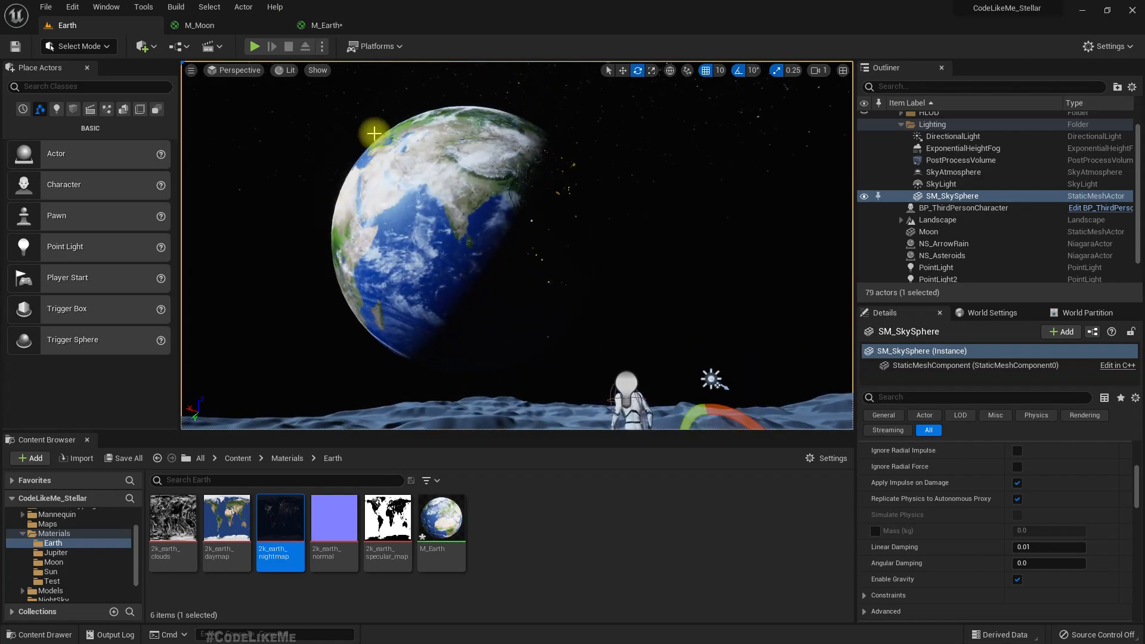
- Examine the M_Moon material graph's light-direction and pixel-normal Dot nodes leading through Multiply, Power and Clamp
{"action": "left_click", "coordinate": [232, 28]}
{"action": "right_click_drag", "start_coordinate": [537, 421], "coordinate": [603, 431]}
{"action": "left_click_drag", "start_coordinate": [396, 252], "coordinate": [838, 455]}
{"action": "left_click", "coordinate": [638, 273]}
{"action": "right_click_drag", "start_coordinate": [638, 273], "coordinate": [492, 324]}
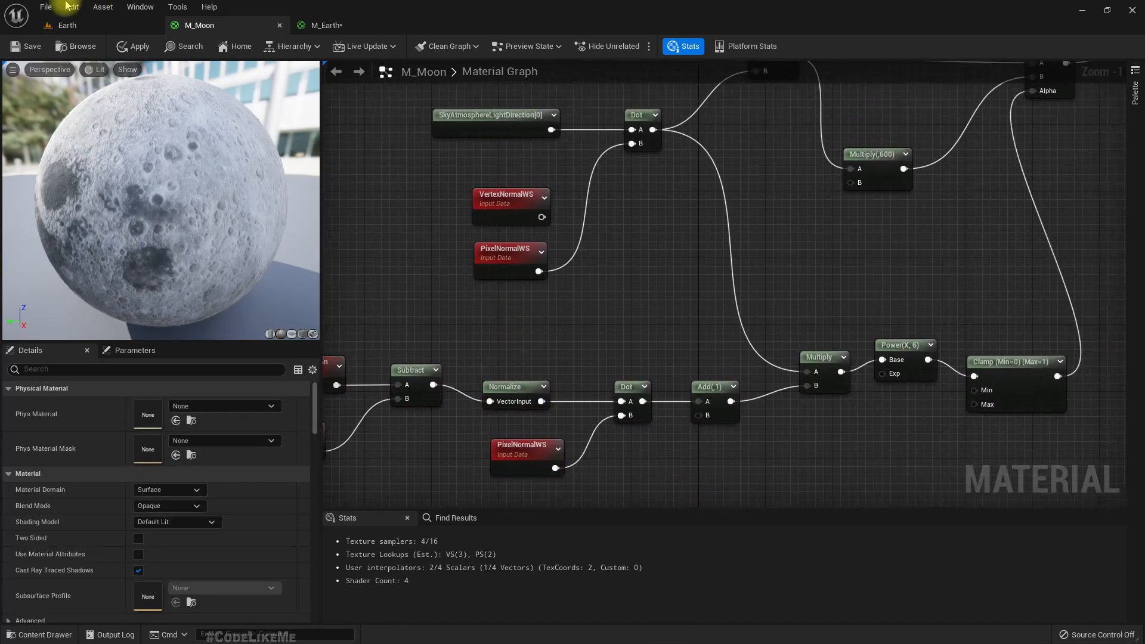
- Add a Fresnel node below the night-map texture sample in the M_Earth graph and preview it on the sphere
{"action": "left_click", "coordinate": [322, 26]}
{"action": "right_click_drag", "start_coordinate": [646, 256], "coordinate": [761, 301]}
{"action": "scroll", "coordinate": [581, 388], "scroll_direction": "up", "scroll_amount": 1}
{"action": "scroll", "coordinate": [627, 379], "scroll_direction": "down", "scroll_amount": 1}
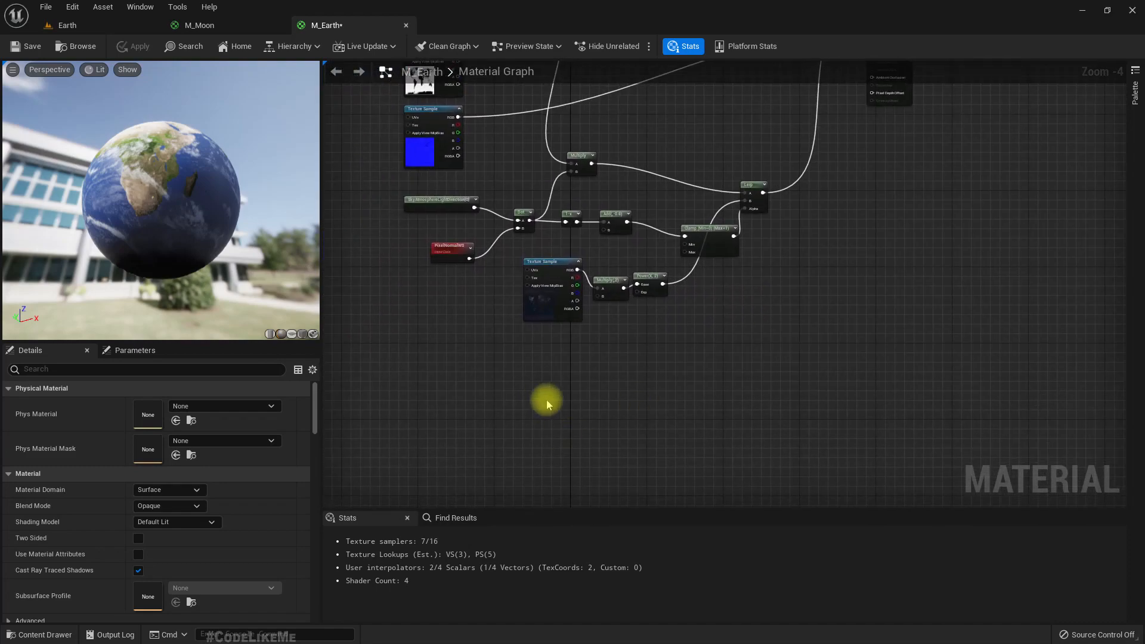
{"action": "right_click", "coordinate": [554, 401]}
{"action": "type", "text": "fres"}
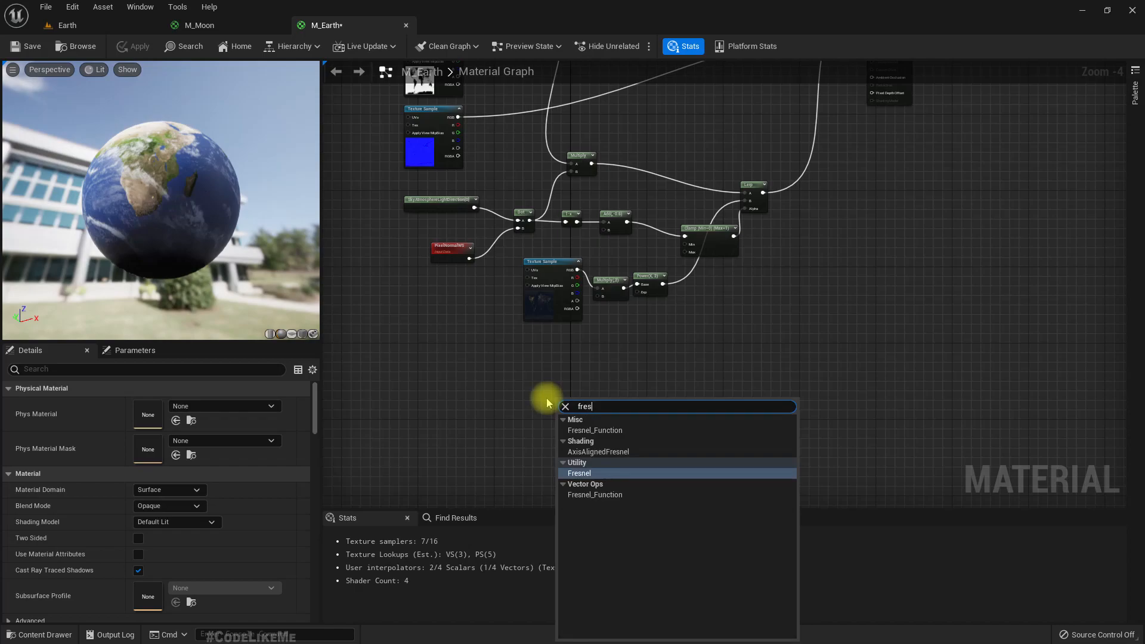
{"action": "key", "text": "Return"}
{"action": "scroll", "coordinate": [547, 406], "scroll_direction": "up", "scroll_amount": 4}
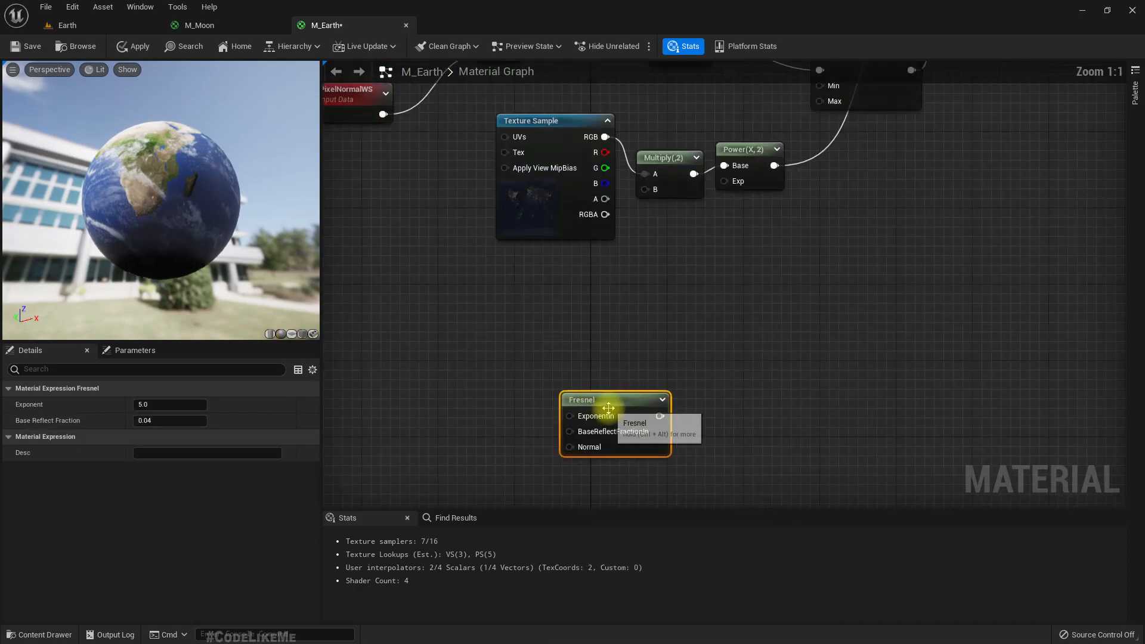
{"action": "right_click", "coordinate": [612, 403]}
{"action": "left_click", "coordinate": [663, 424]}
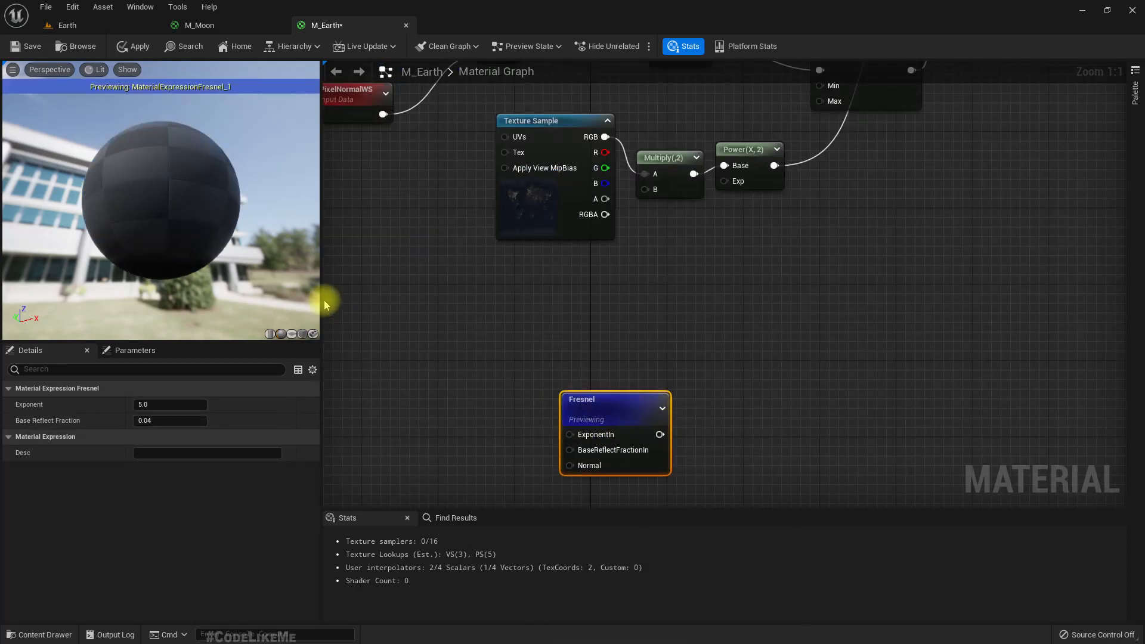
{"action": "mouse_move", "coordinate": [156, 157]}
{"action": "left_mouse_down"}
{"action": "mouse_move", "coordinate": [190, 189]}
{"action": "mouse_move", "coordinate": [157, 157]}
{"action": "left_mouse_up"}
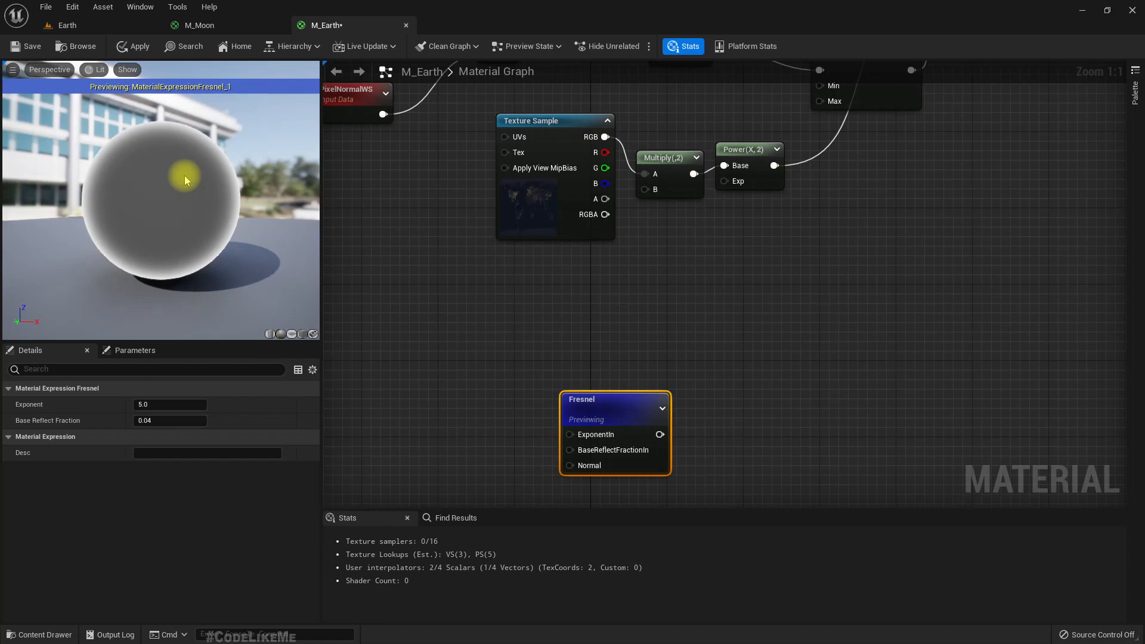
- Try 1 as the Fresnel node's Base Reflect Fraction, set it to 0.001 instead and inspect the preview sphere
{"action": "left_click", "coordinate": [167, 406]}
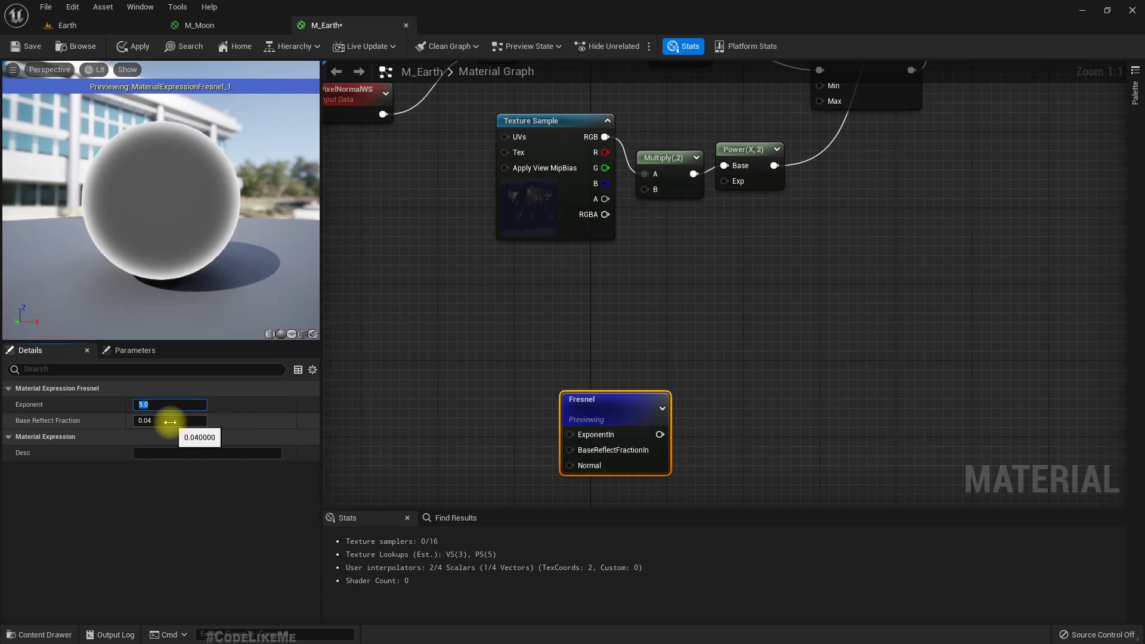
{"action": "left_click", "coordinate": [170, 422]}
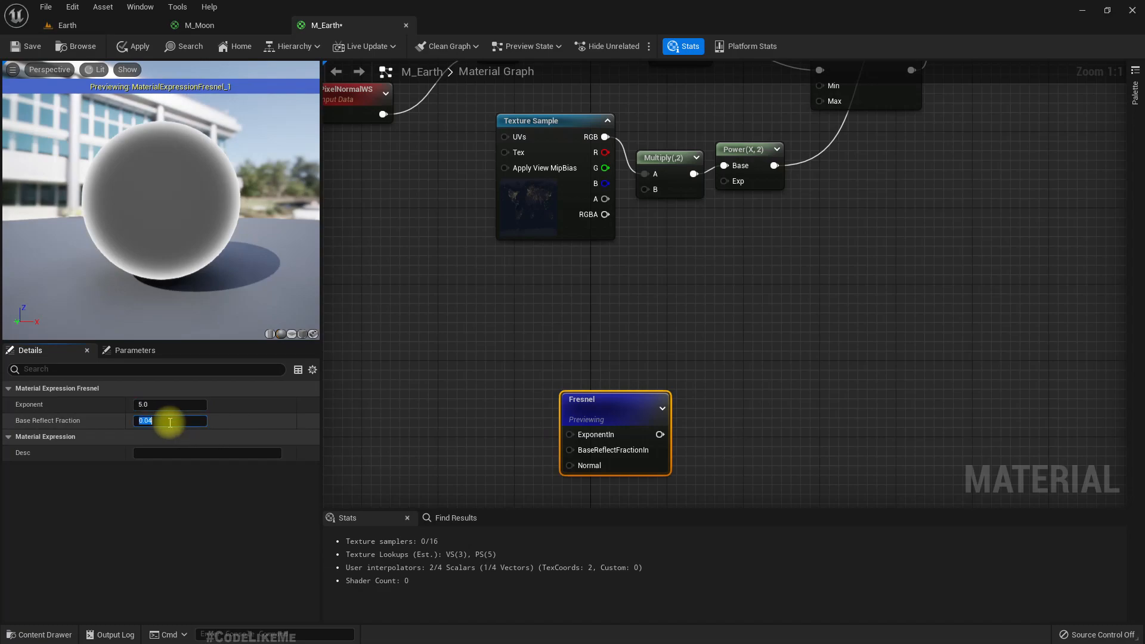
{"action": "key", "text": "Return"}
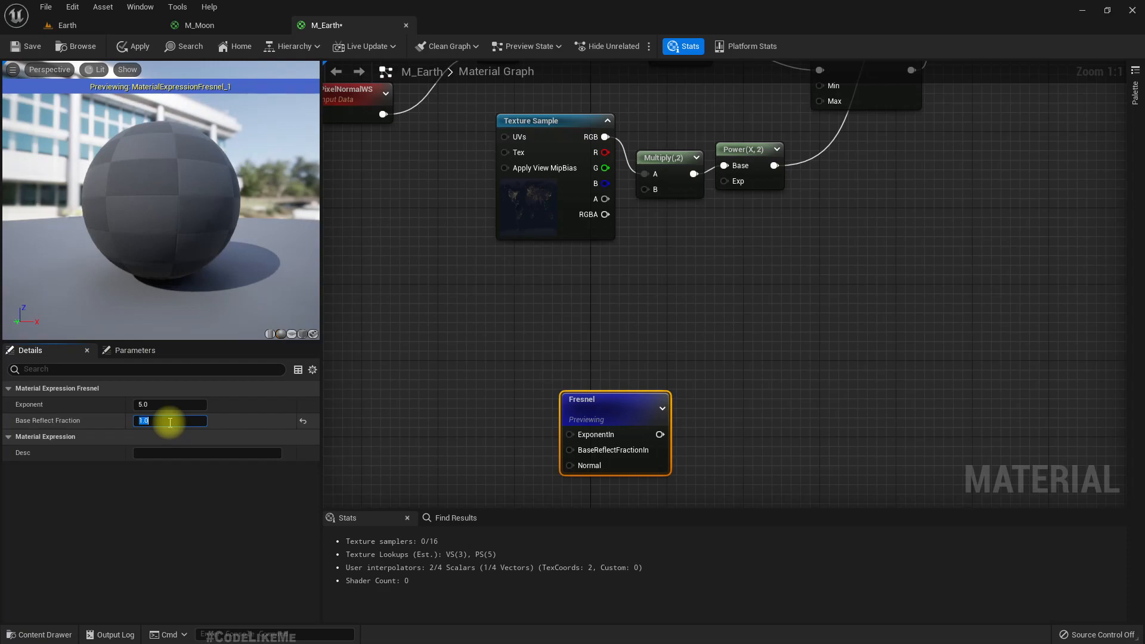
{"action": "type", "text": ".00"}
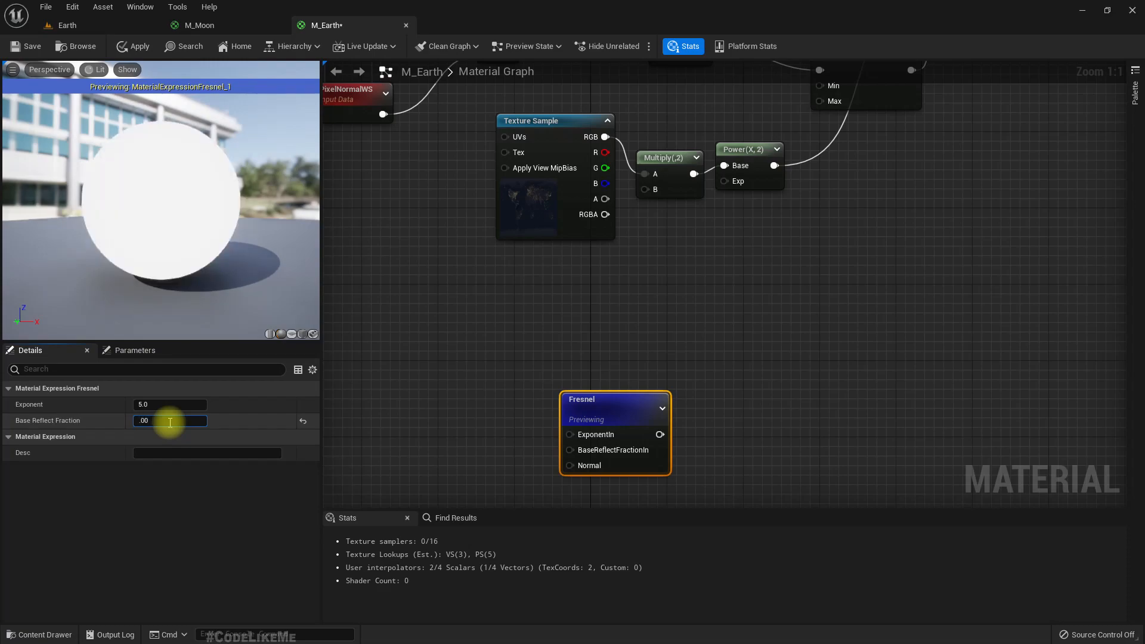
{"action": "type", "text": "1"}
{"action": "key", "text": "Return"}
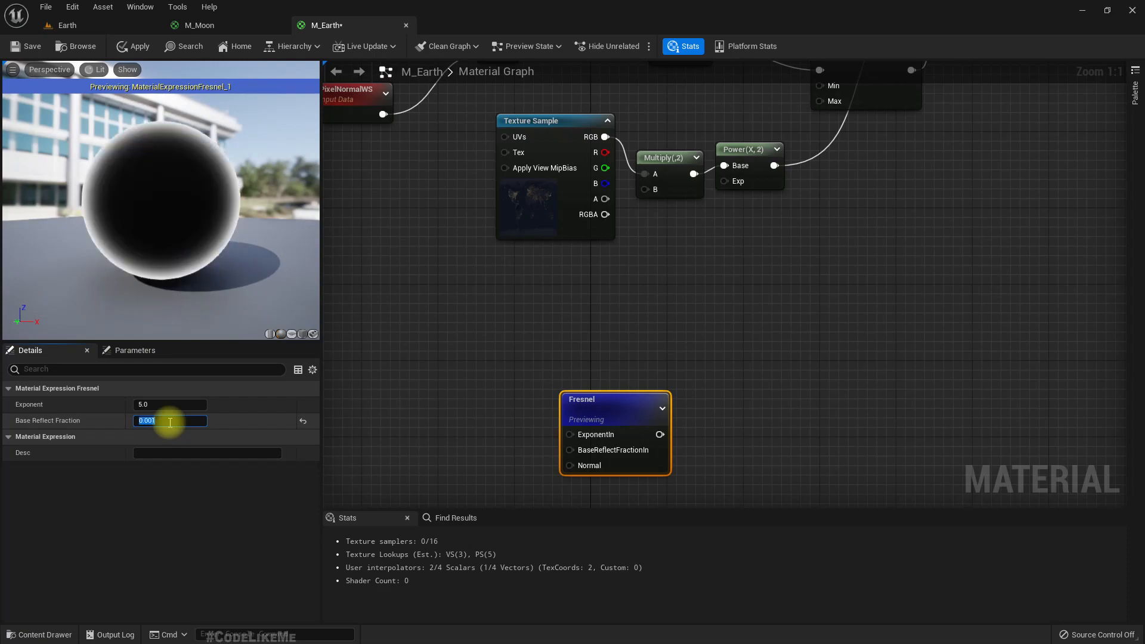
{"action": "left_click_drag", "start_coordinate": [184, 197], "coordinate": [182, 160]}
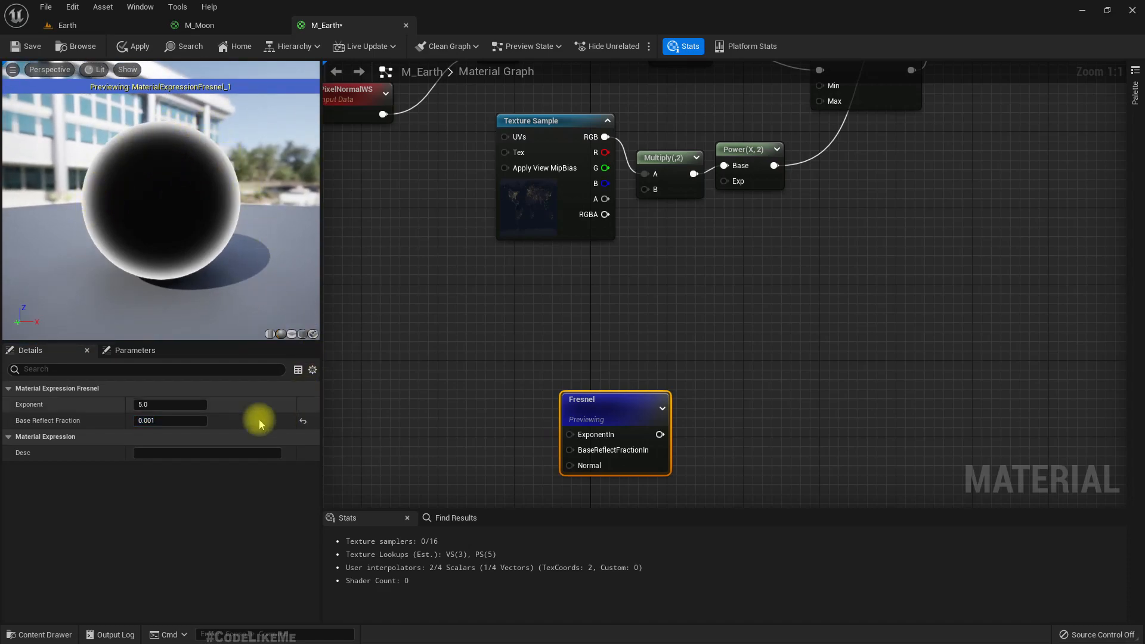
- Try an Exponent of 10 on the Fresnel node, then return it to 5
{"action": "left_click", "coordinate": [171, 406]}
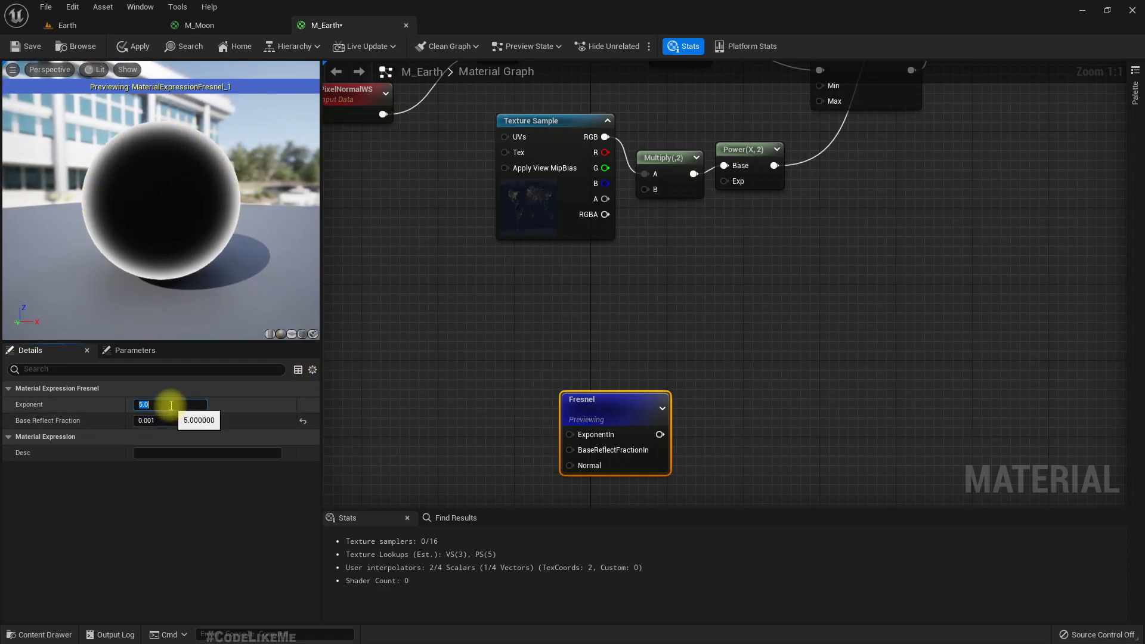
{"action": "key", "text": "Return"}
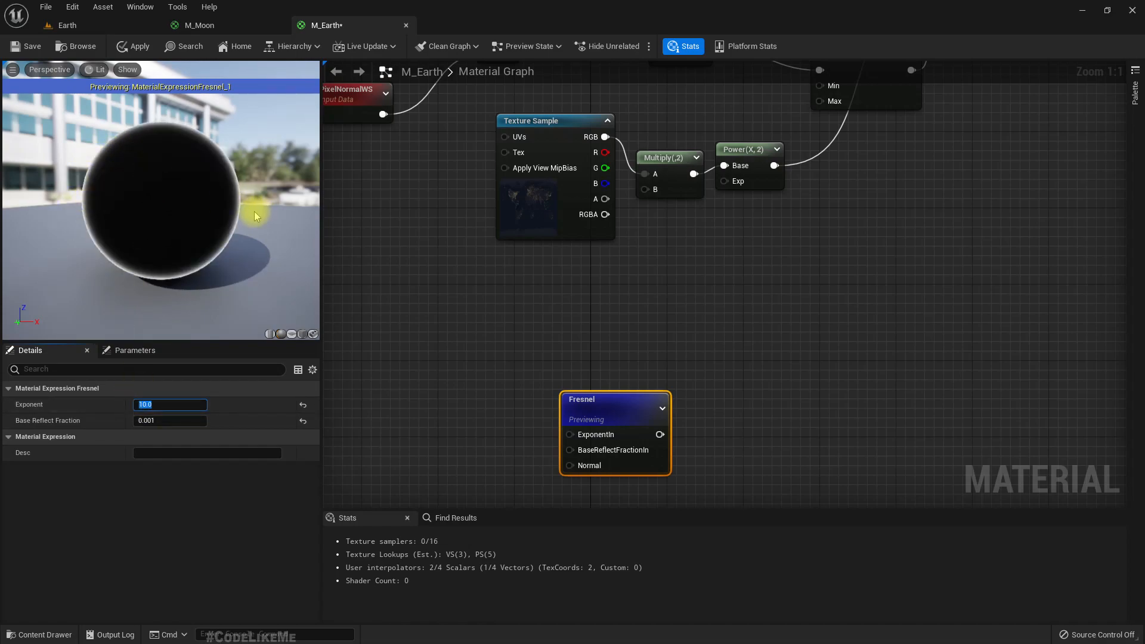
{"action": "type", "text": "5"}
{"action": "key", "text": "Return"}
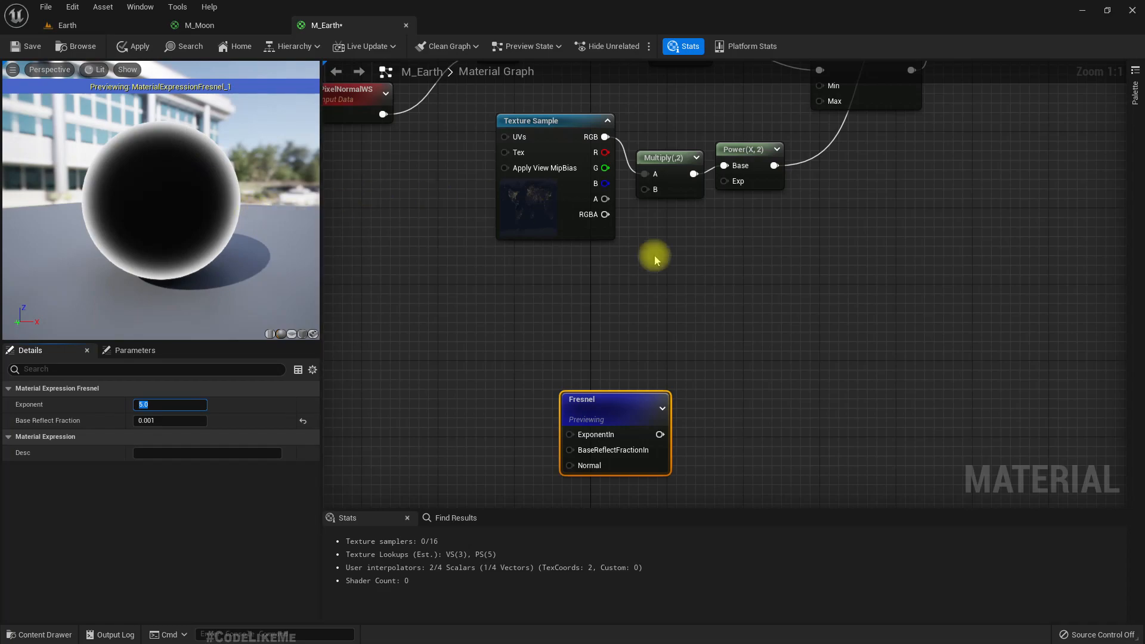
- Multiply the light-direction Dot output by the Fresnel in a new Multiply node and preview that node on the sphere
{"action": "scroll", "coordinate": [620, 251], "scroll_direction": "down", "scroll_amount": 2}
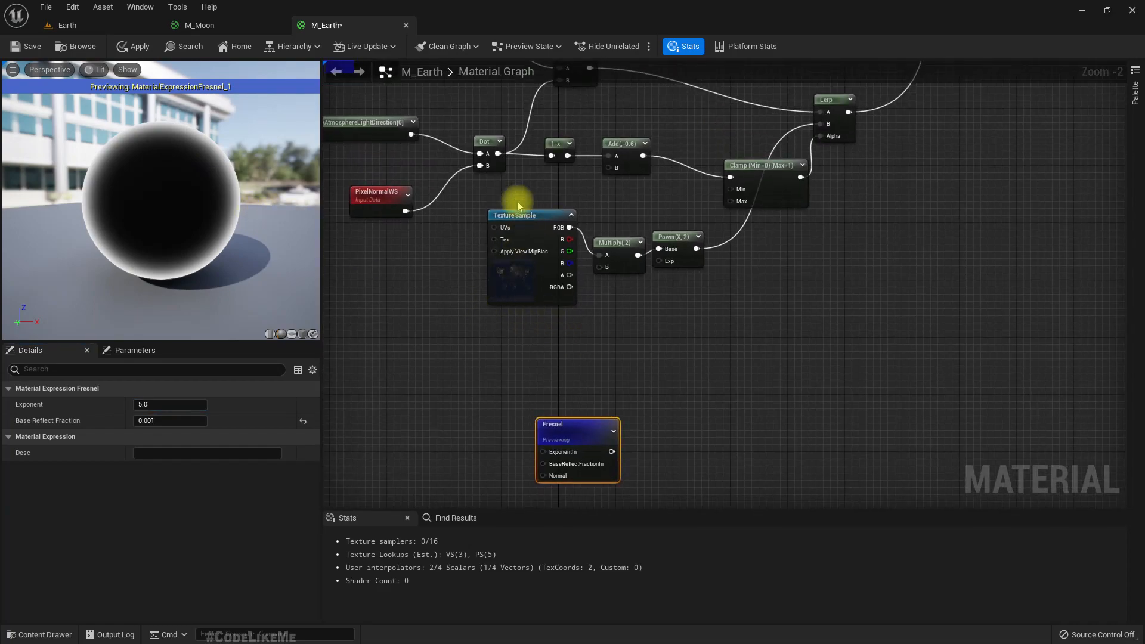
{"action": "left_click_drag", "start_coordinate": [498, 153], "coordinate": [662, 397]}
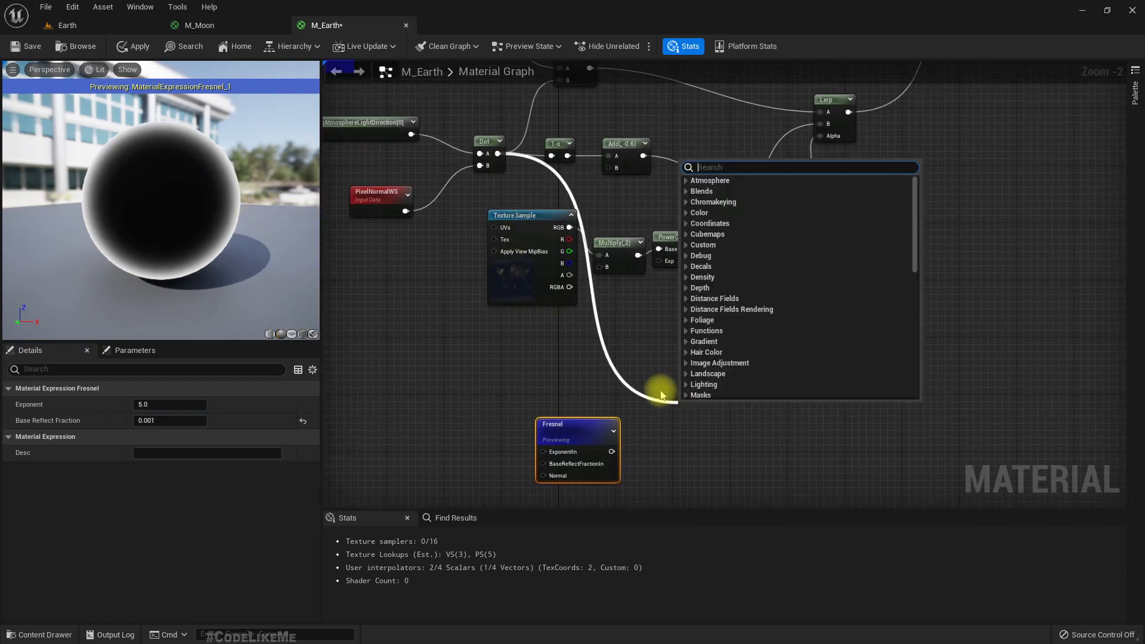
{"action": "type", "text": "multiply"}
{"action": "key", "text": "Return"}
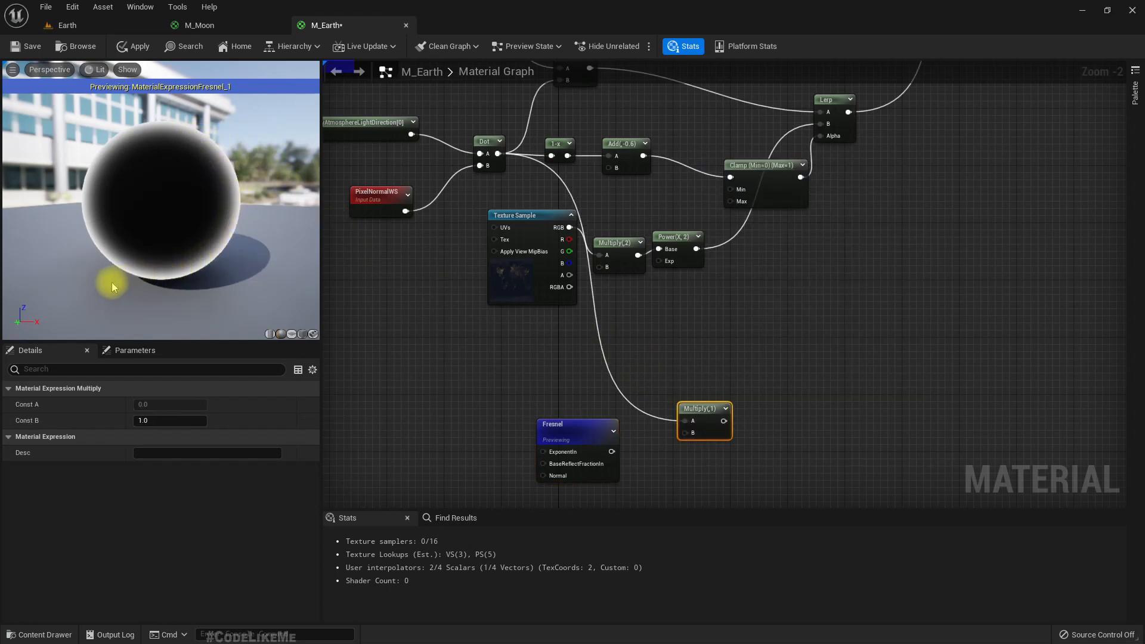
{"action": "left_click_drag", "start_coordinate": [612, 452], "coordinate": [690, 433]}
{"action": "right_click", "coordinate": [710, 421]}
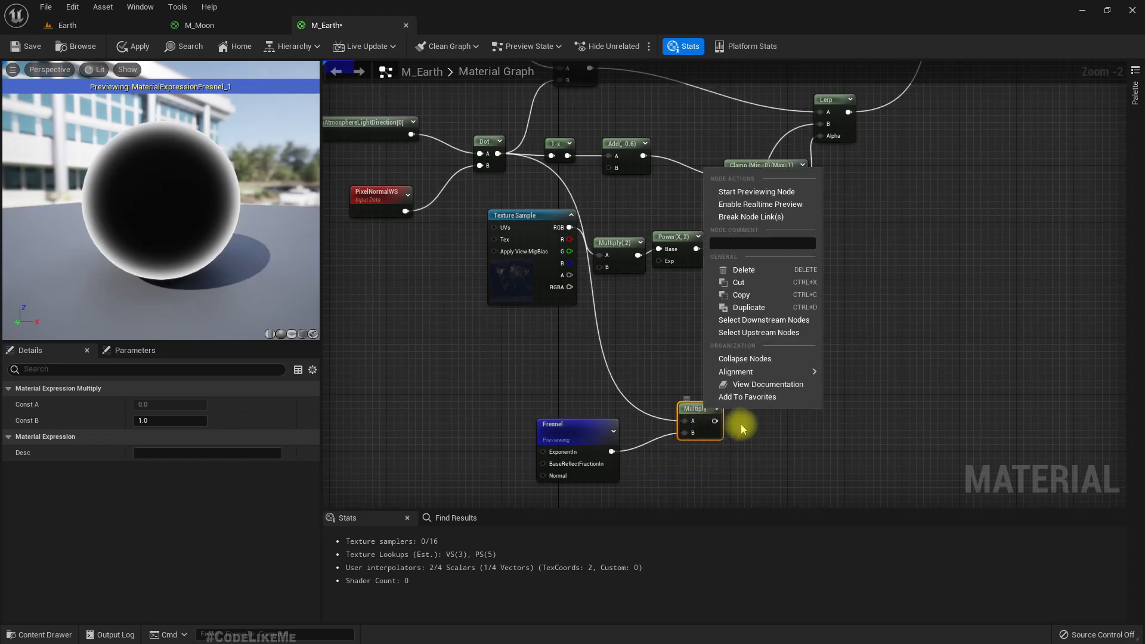
{"action": "left_click", "coordinate": [754, 186]}
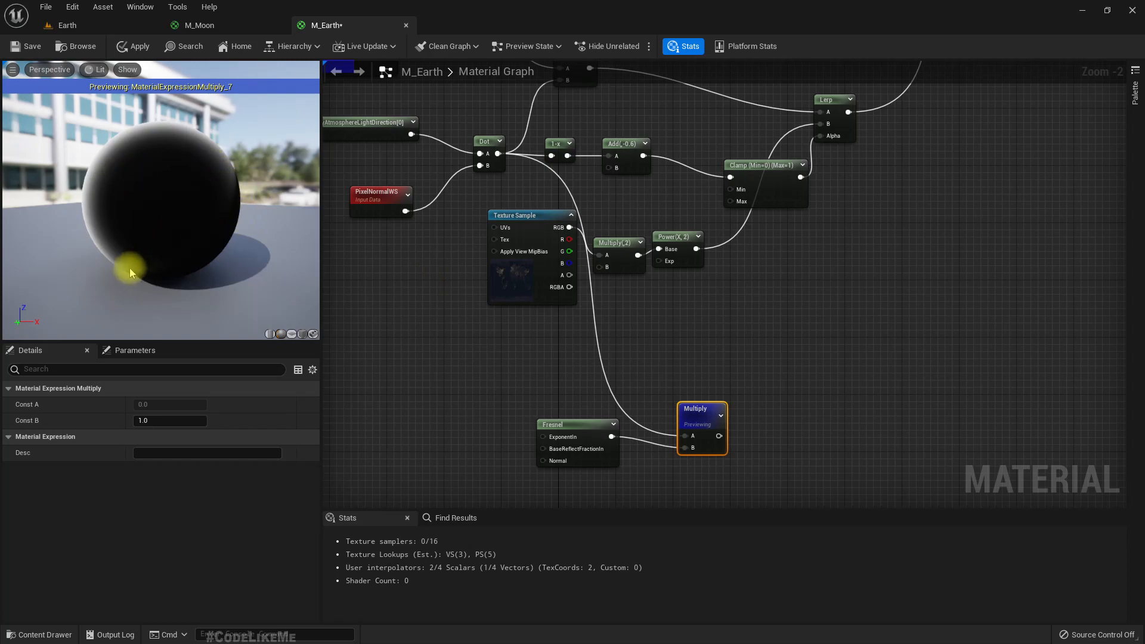
{"action": "left_click_drag", "start_coordinate": [210, 148], "coordinate": [262, 150]}
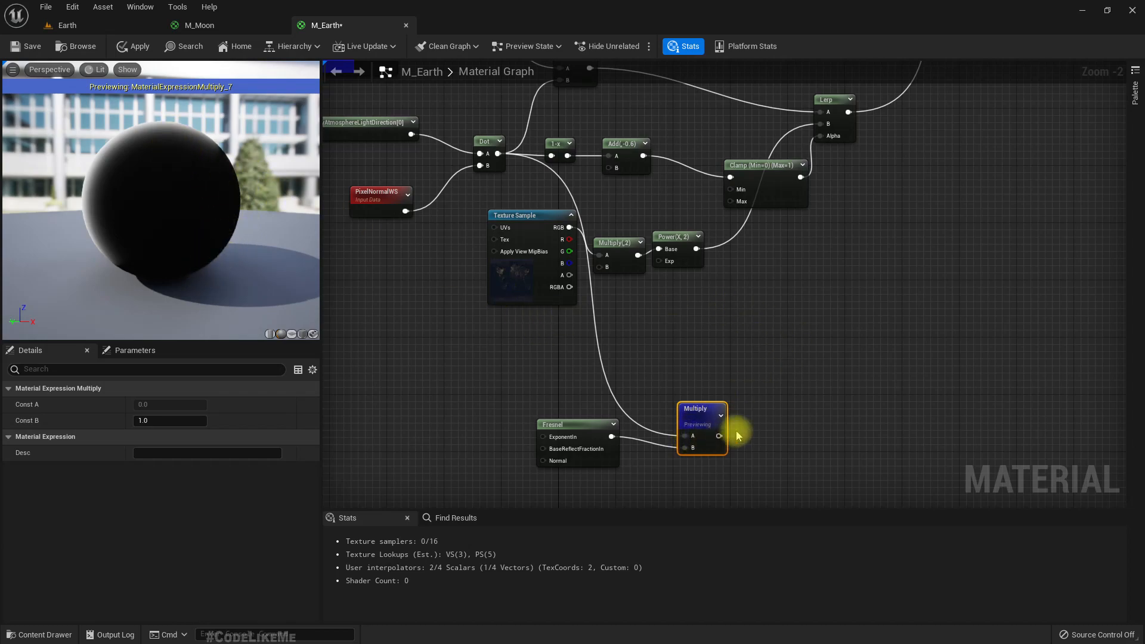
- Add a Clamp node after the Fresnel Multiply and align it beside that node
{"action": "left_click_drag", "start_coordinate": [720, 436], "coordinate": [755, 429]}
{"action": "type", "text": "clamp"}
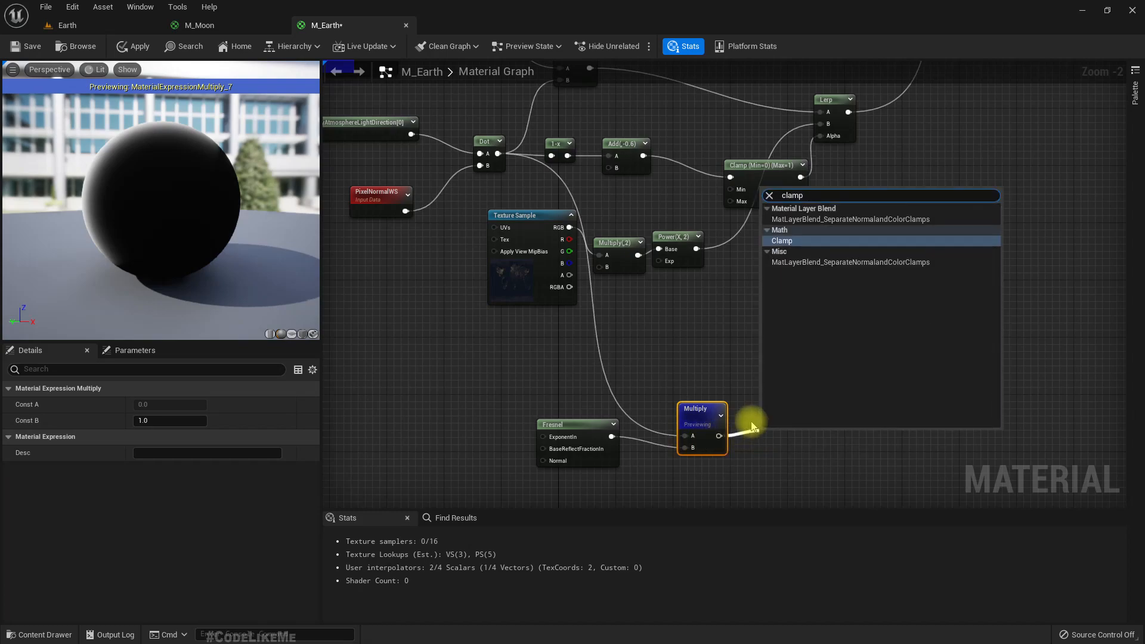
{"action": "key", "text": "Return"}
{"action": "left_click_drag", "start_coordinate": [797, 449], "coordinate": [795, 436]}
- Insert a Multiply node between the Lerp output and the material's Emissive Color input, shifting the material output node aside
{"action": "right_click_drag", "start_coordinate": [925, 195], "coordinate": [801, 310]}
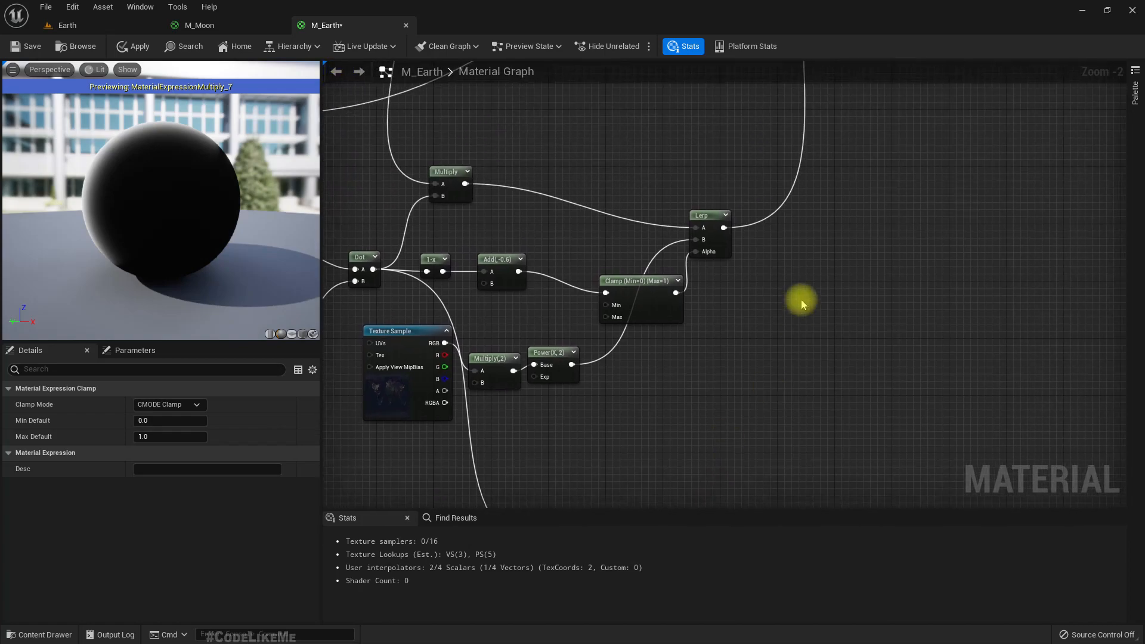
{"action": "left_click_drag", "start_coordinate": [724, 227], "coordinate": [809, 273]}
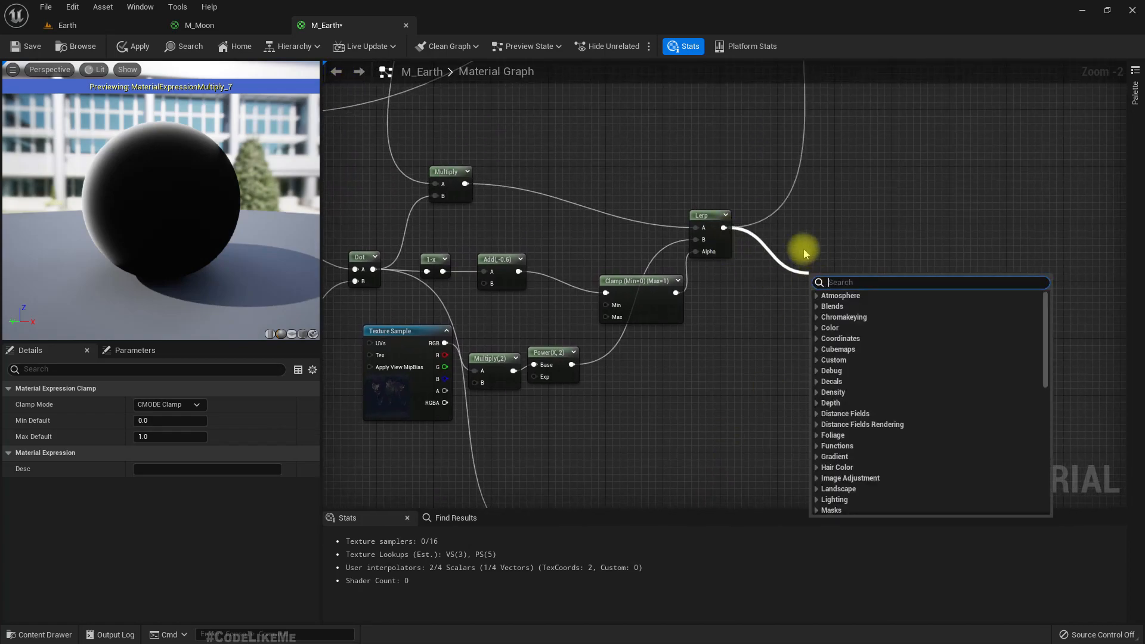
{"action": "type", "text": "multiply"}
{"action": "key", "text": "Return"}
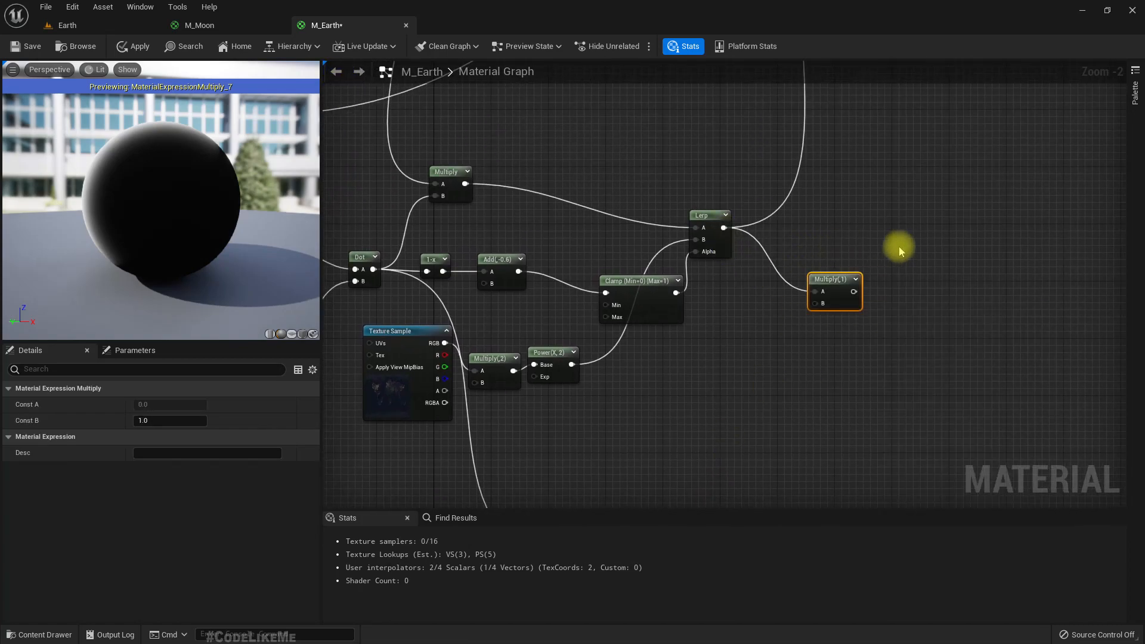
{"action": "scroll", "coordinate": [894, 292], "scroll_direction": "down", "scroll_amount": 5}
{"action": "right_click_drag", "start_coordinate": [946, 275], "coordinate": [855, 338]}
{"action": "scroll", "coordinate": [832, 344], "scroll_direction": "up", "scroll_amount": 2}
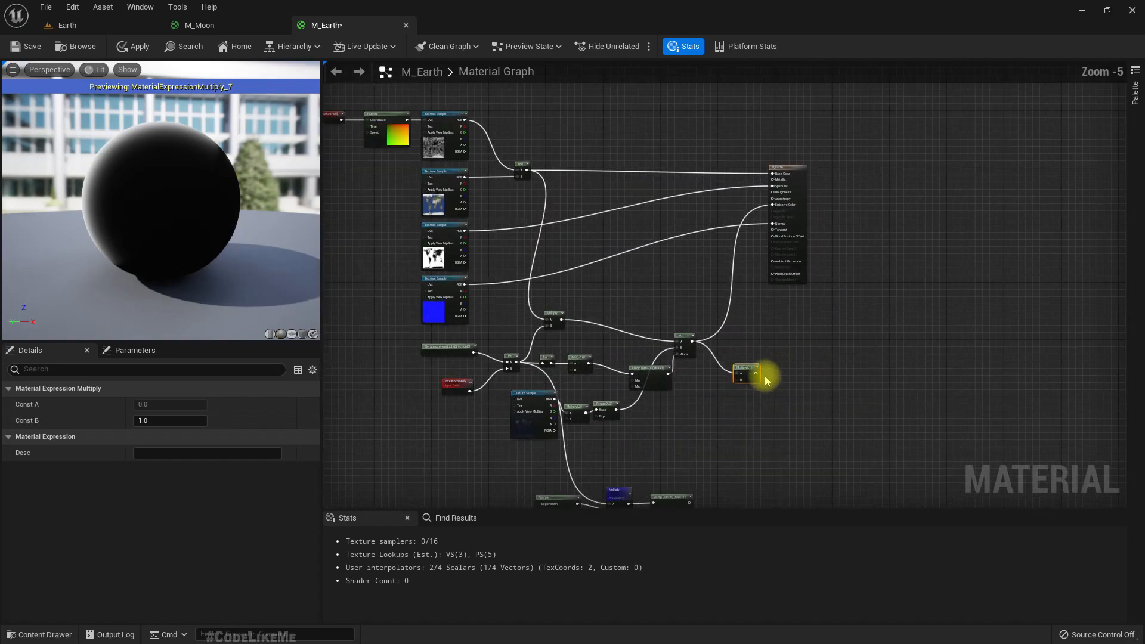
{"action": "left_click_drag", "start_coordinate": [756, 374], "coordinate": [773, 205]}
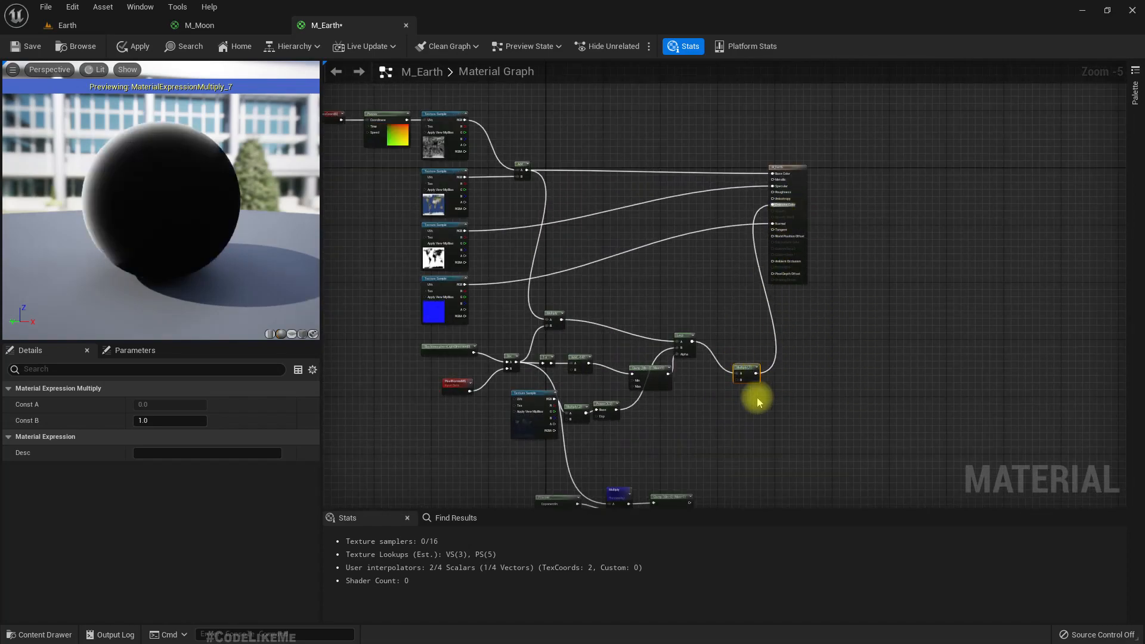
{"action": "scroll", "coordinate": [758, 388], "scroll_direction": "up", "scroll_amount": 3}
{"action": "scroll", "coordinate": [748, 346], "scroll_direction": "down", "scroll_amount": 2}
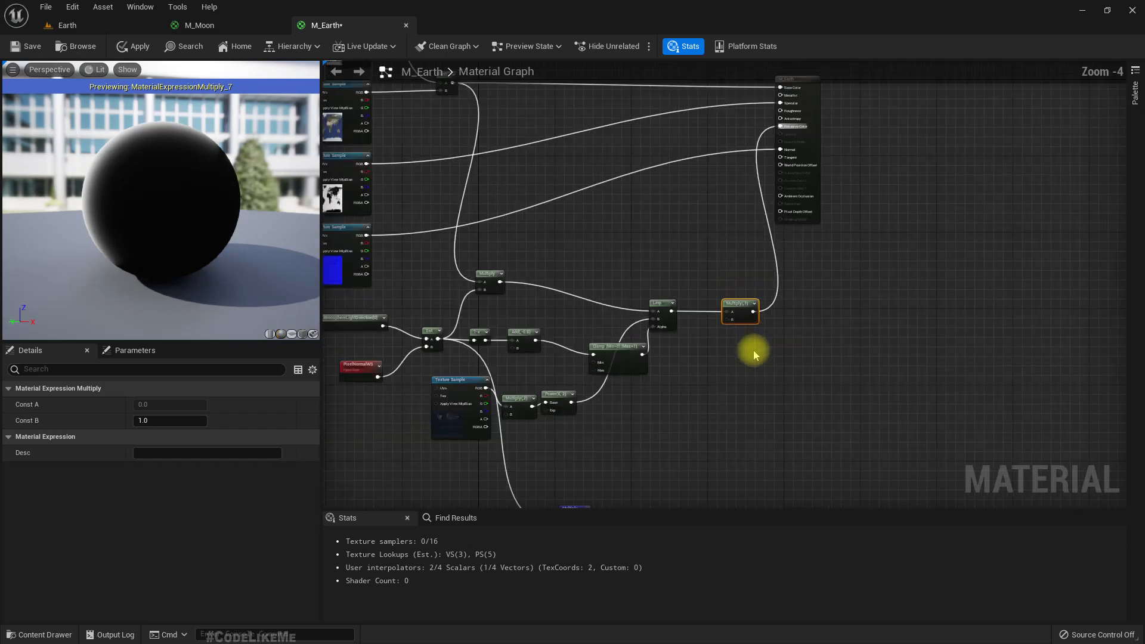
{"action": "left_click_drag", "start_coordinate": [809, 136], "coordinate": [853, 141]}
- Add a LinearInterpolate node feeding the B input of the Multiply that drives Emissive Color
{"action": "scroll", "coordinate": [773, 367], "scroll_direction": "up", "scroll_amount": 3}
{"action": "right_click_drag", "start_coordinate": [773, 367], "coordinate": [850, 243]}
{"action": "left_click_drag", "start_coordinate": [771, 159], "coordinate": [701, 358]}
{"action": "type", "text": "l"}
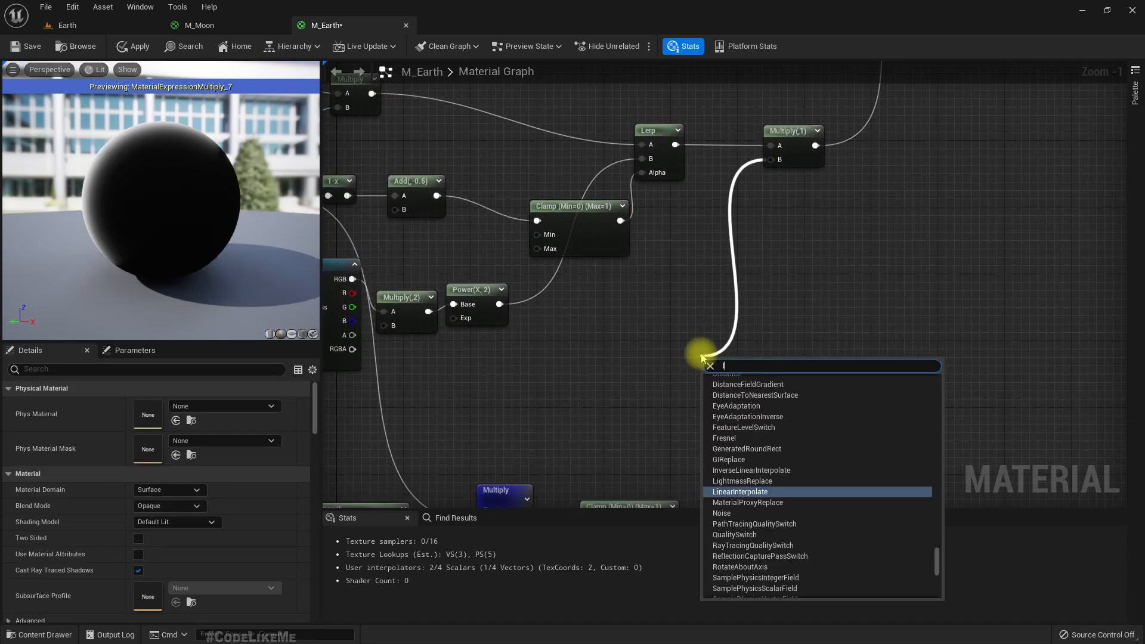
{"action": "type", "text": "erp"}
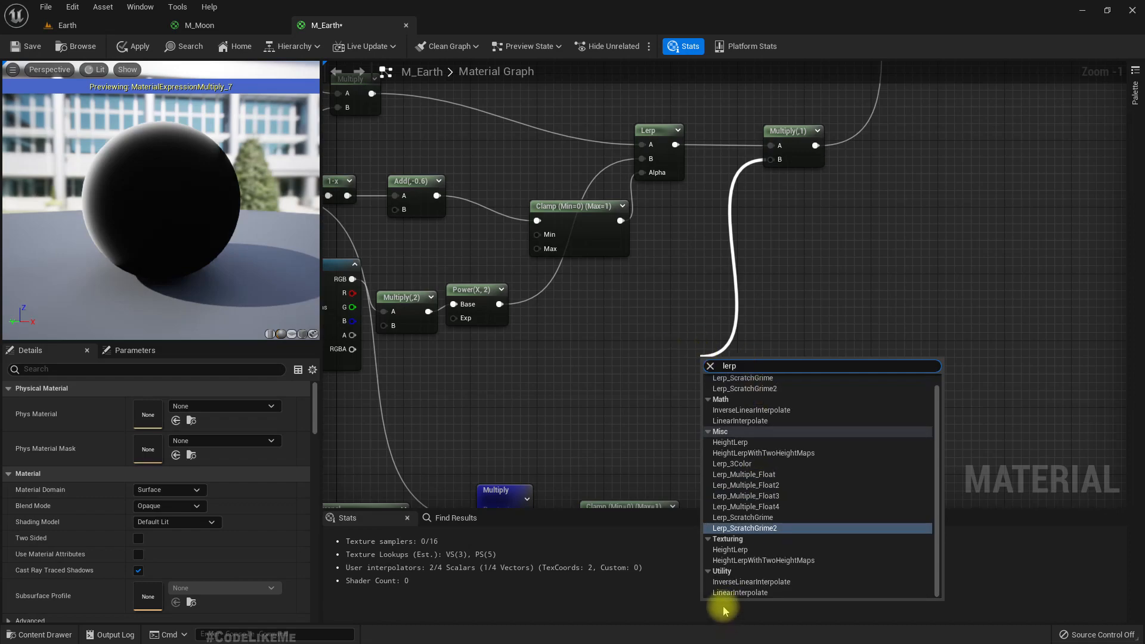
{"action": "left_click", "coordinate": [740, 592]}
- Set the new Lerp's Const A to 1 and Const B to 500, and drive its Alpha from the Fresnel branch's Clamp
{"action": "left_click", "coordinate": [177, 404]}
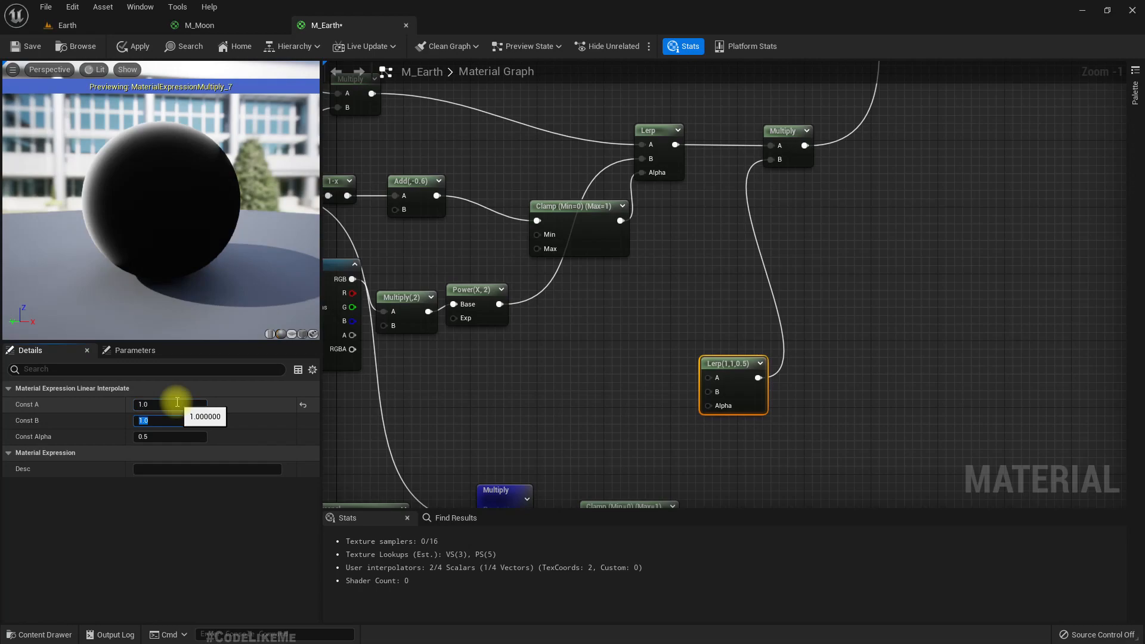
{"action": "key", "text": "Return"}
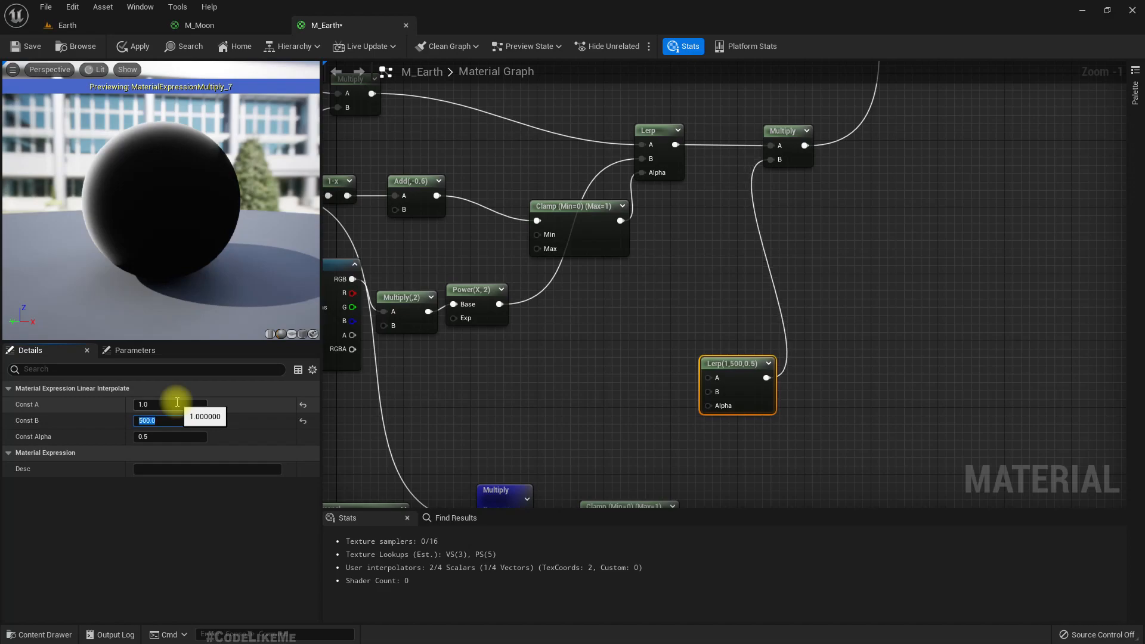
{"action": "right_click_drag", "start_coordinate": [649, 392], "coordinate": [639, 291]}
{"action": "left_click_drag", "start_coordinate": [660, 420], "coordinate": [699, 305]}
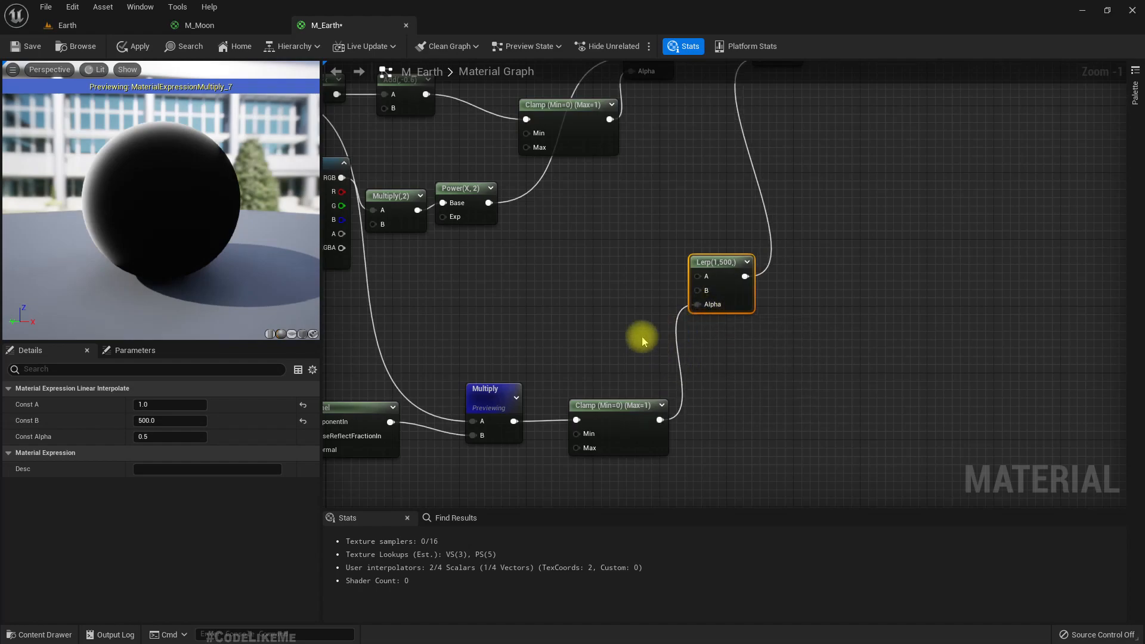
- Stop previewing the Fresnel Multiply node and inspect the full Earth material's edge glow on the preview sphere
{"action": "right_click", "coordinate": [481, 391]}
{"action": "left_click", "coordinate": [532, 420]}
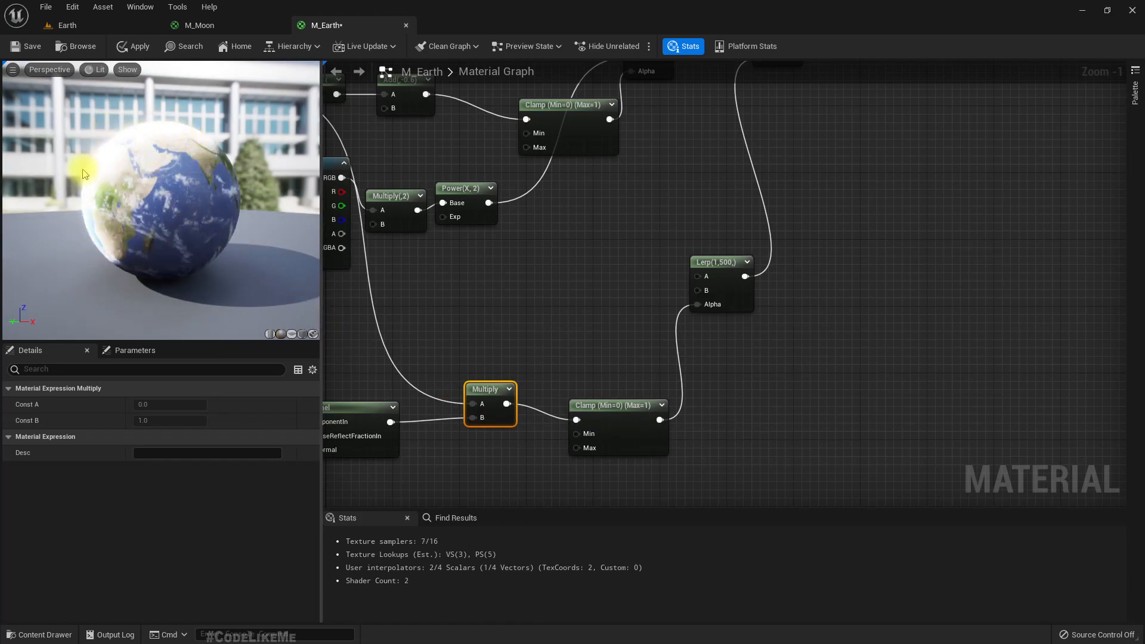
{"action": "left_click_drag", "start_coordinate": [161, 199], "coordinate": [183, 208]}
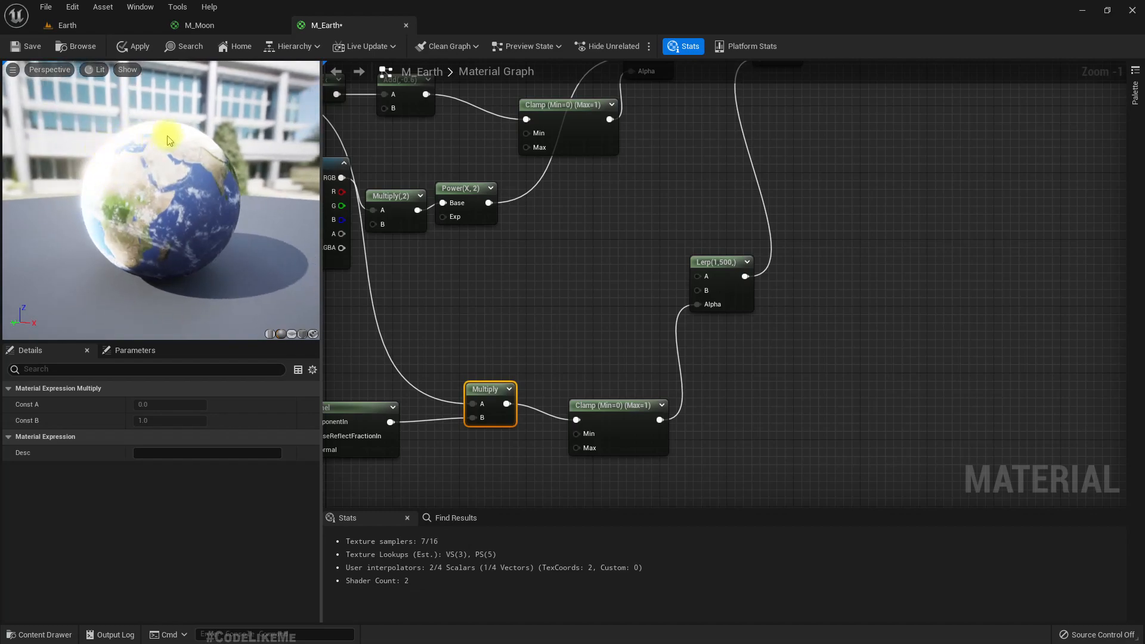
{"action": "left_click_drag", "start_coordinate": [151, 132], "coordinate": [179, 138]}
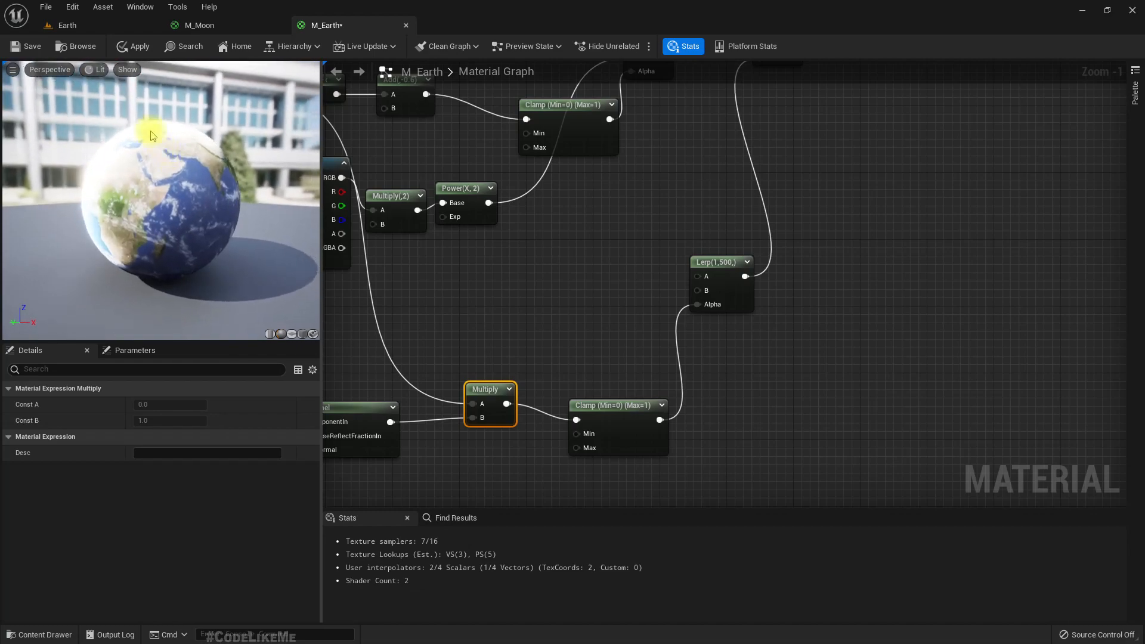
- Apply the M_Earth changes and inspect the planet's sunlit edge in the Earth level
{"action": "left_click", "coordinate": [129, 46]}
{"action": "left_click", "coordinate": [90, 25]}
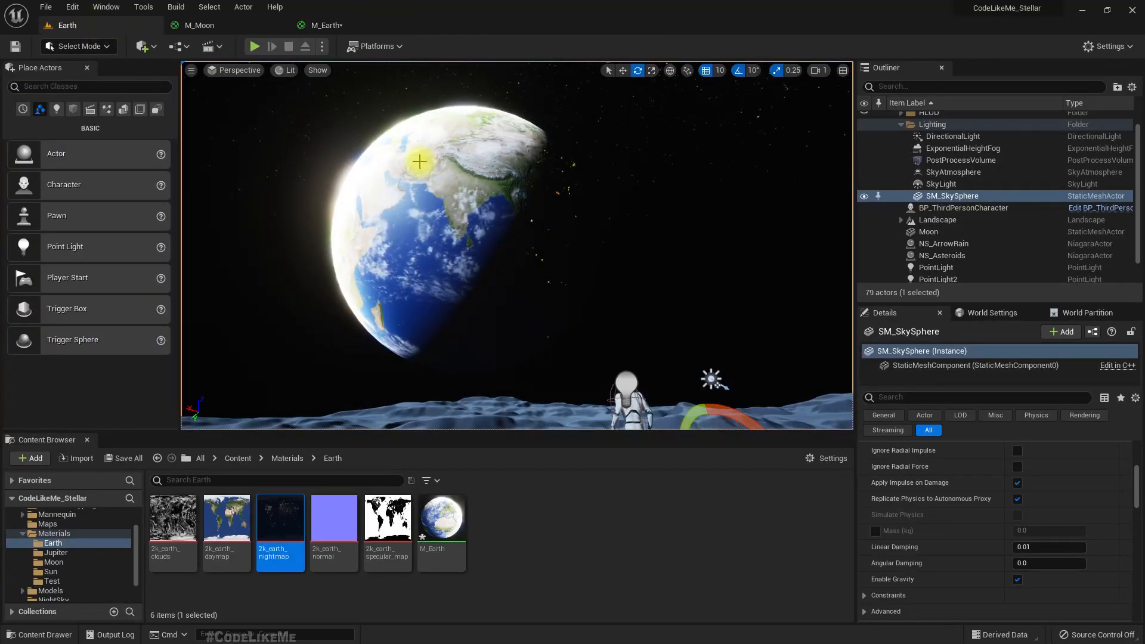
{"action": "right_click_drag", "start_coordinate": [418, 162], "coordinate": [394, 147]}
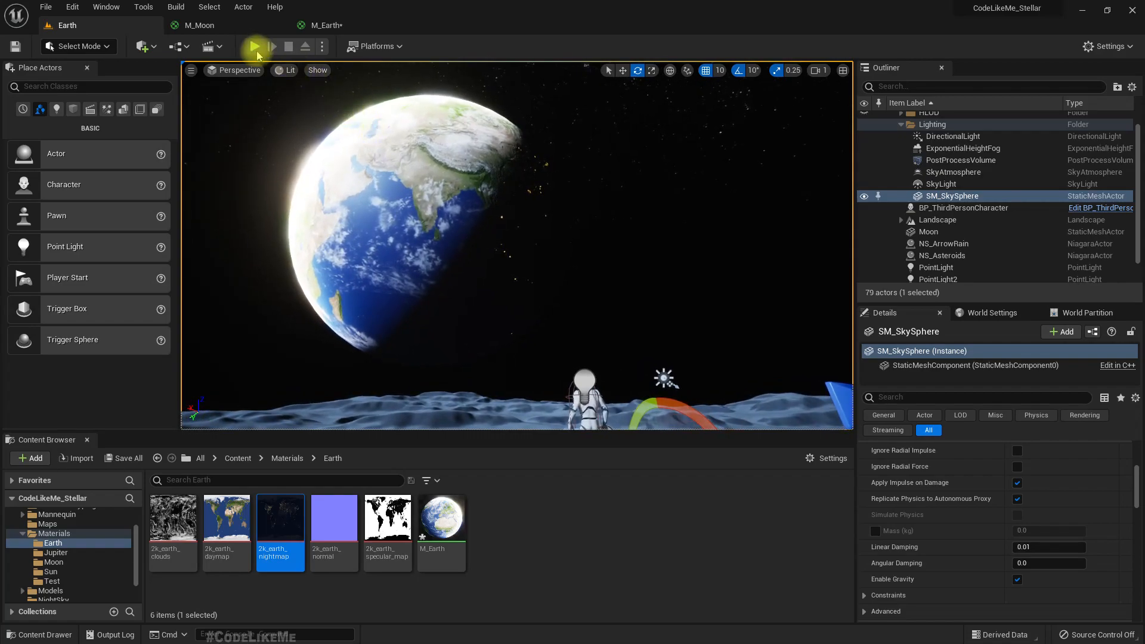
{"action": "left_click", "coordinate": [202, 25]}
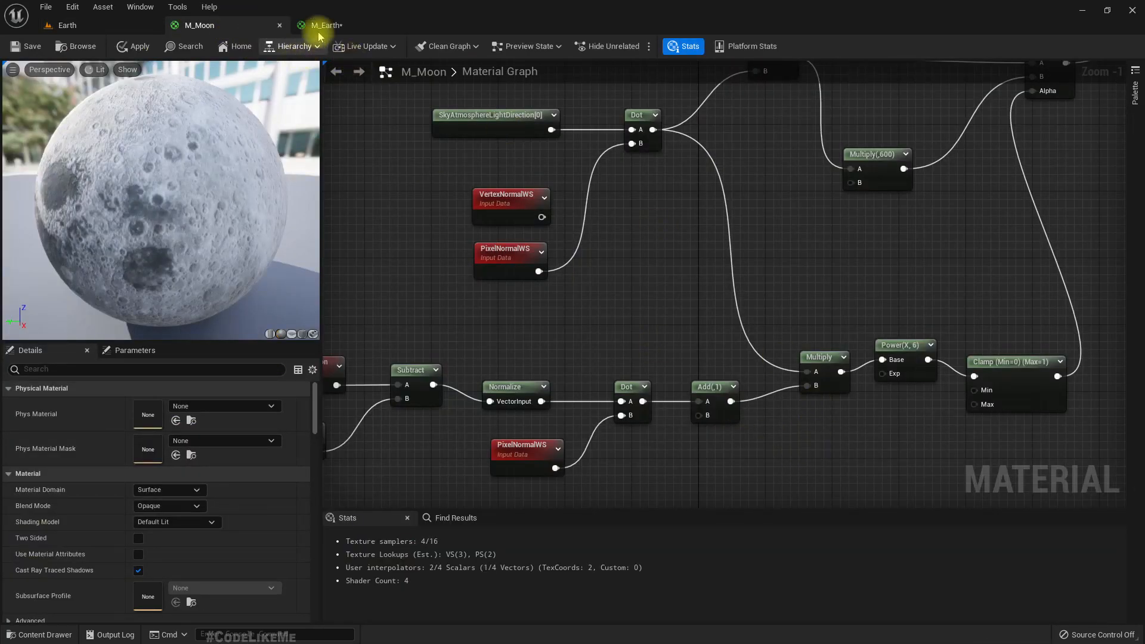
{"action": "left_click", "coordinate": [301, 25]}
{"action": "left_click", "coordinate": [89, 25]}
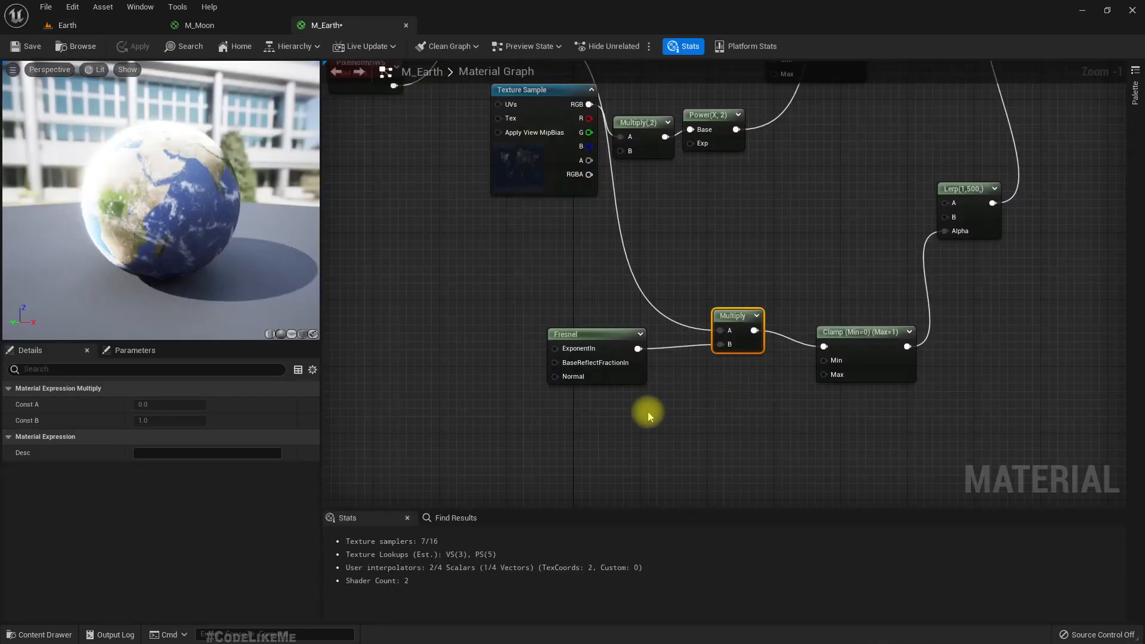
- Set the Fresnel node's Exponent to 10, apply the material and check the planet in the Earth level
{"action": "left_click", "coordinate": [574, 334]}
{"action": "left_click", "coordinate": [176, 404]}
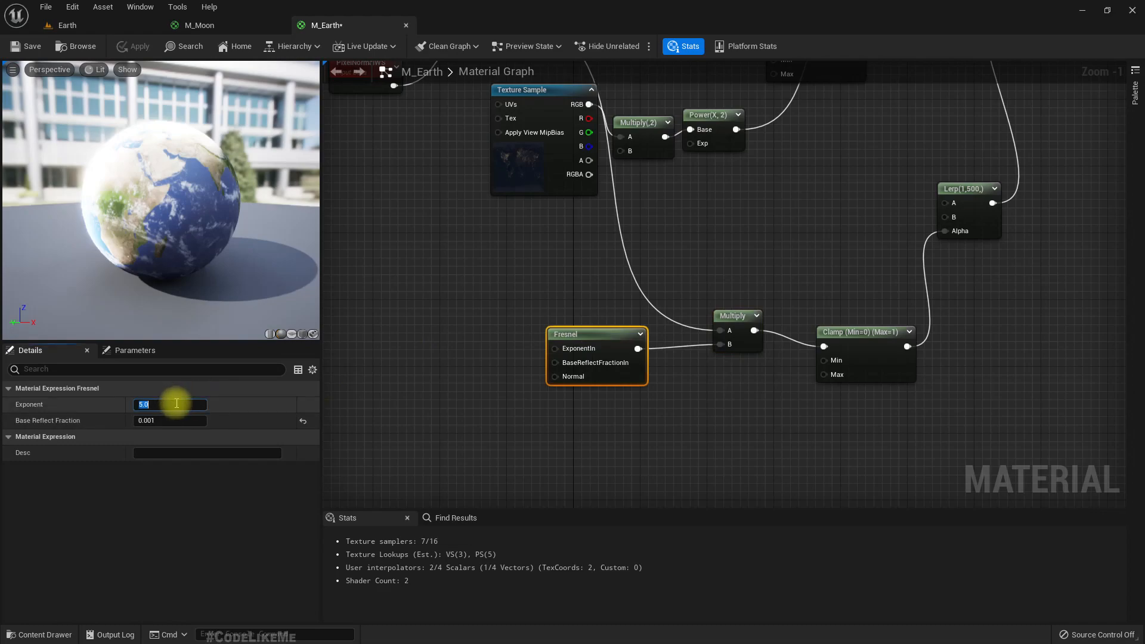
{"action": "key", "text": "Return"}
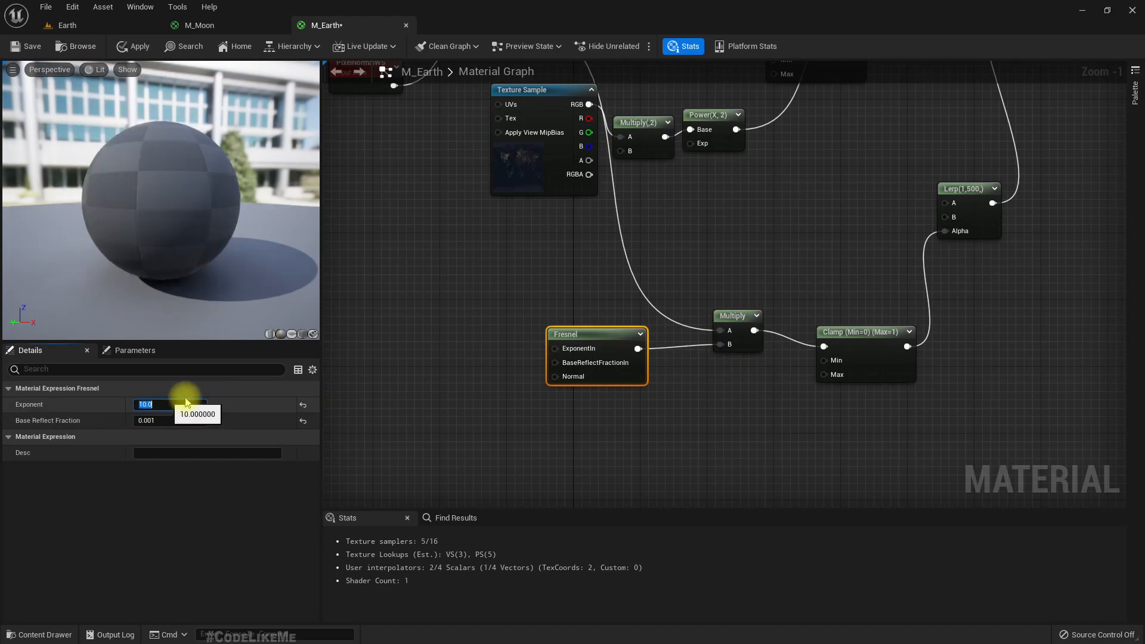
{"action": "left_click", "coordinate": [125, 46]}
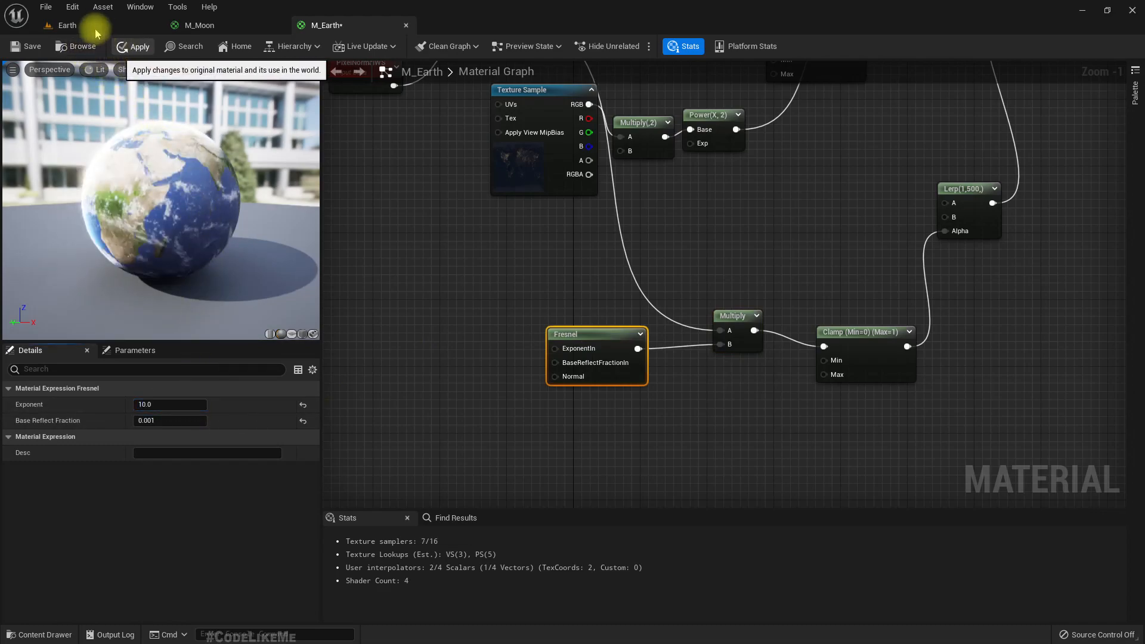
{"action": "left_click", "coordinate": [73, 25]}
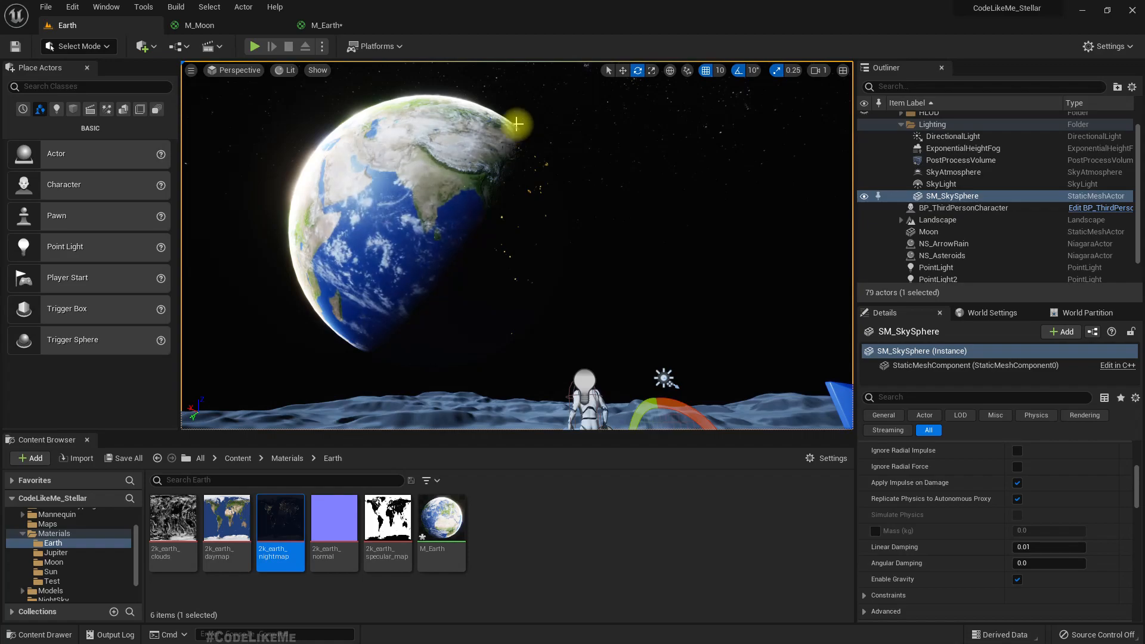
- Check M_Moon's normal-based branch, then insert a Subtract node in M_Earth between the light-direction Dot and the Fresnel Multiply's A input
{"action": "left_click", "coordinate": [203, 25]}
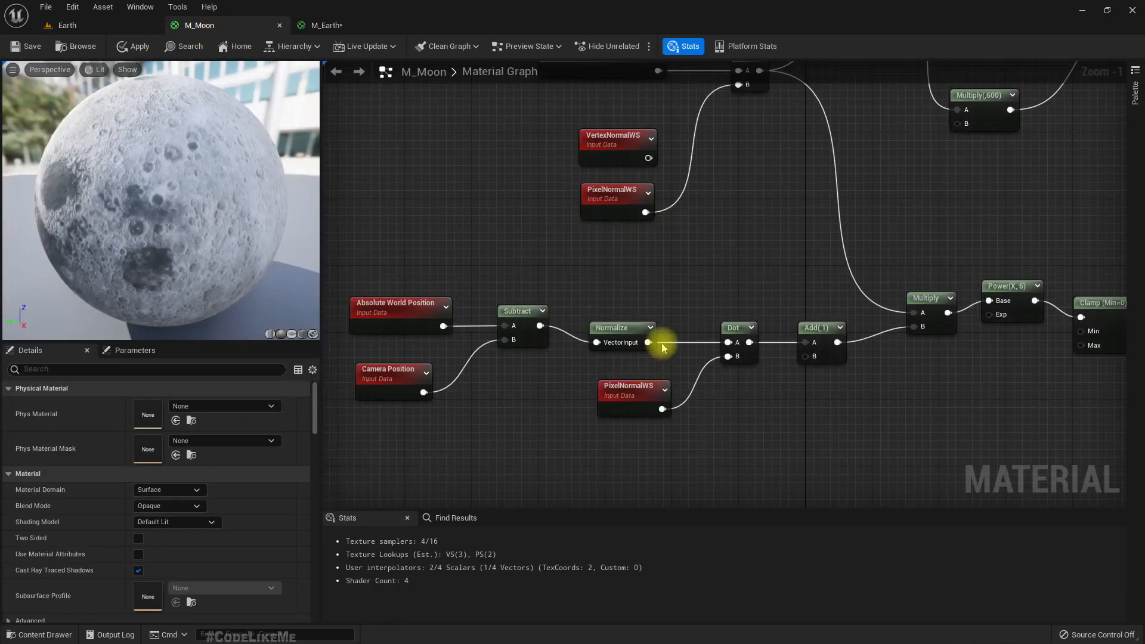
{"action": "left_click", "coordinate": [329, 25]}
{"action": "right_click_drag", "start_coordinate": [713, 411], "coordinate": [695, 440]}
{"action": "right_click_drag", "start_coordinate": [695, 368], "coordinate": [730, 435]}
{"action": "left_click_drag", "start_coordinate": [470, 146], "coordinate": [597, 455]}
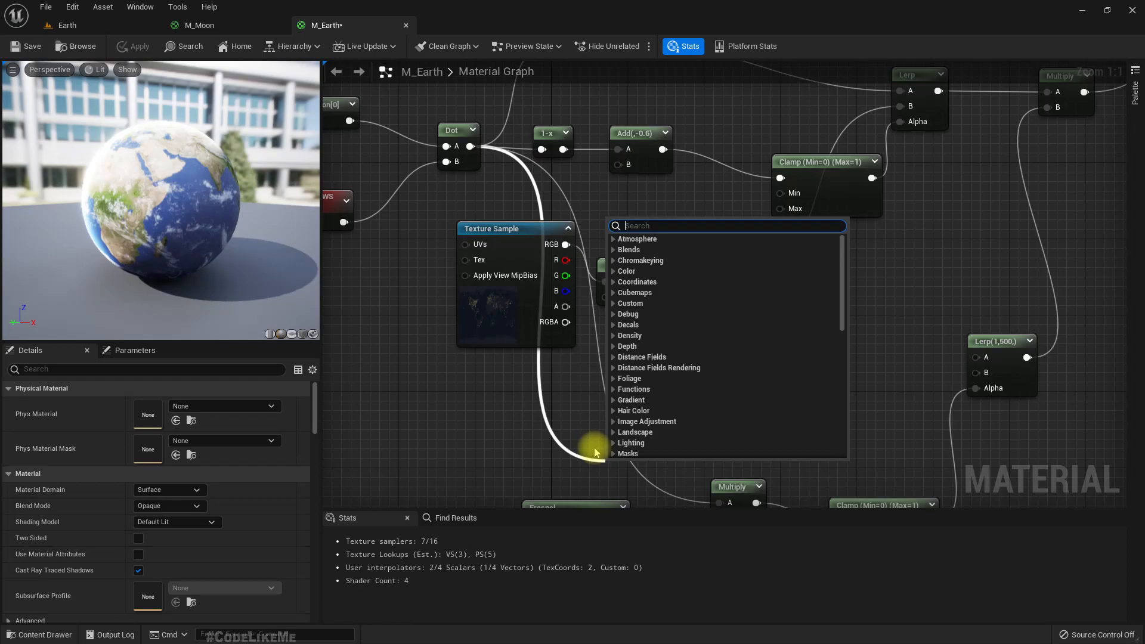
{"action": "type", "text": "-"}
{"action": "key", "text": "Return"}
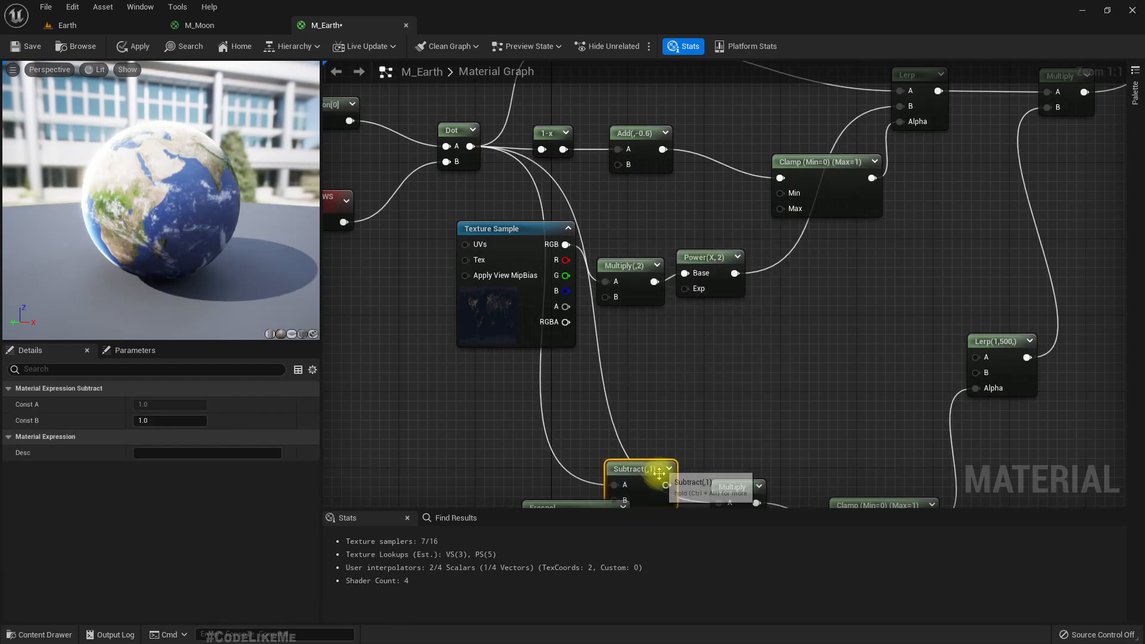
{"action": "right_click_drag", "start_coordinate": [721, 457], "coordinate": [691, 354]}
{"action": "left_click_drag", "start_coordinate": [630, 341], "coordinate": [693, 401]}
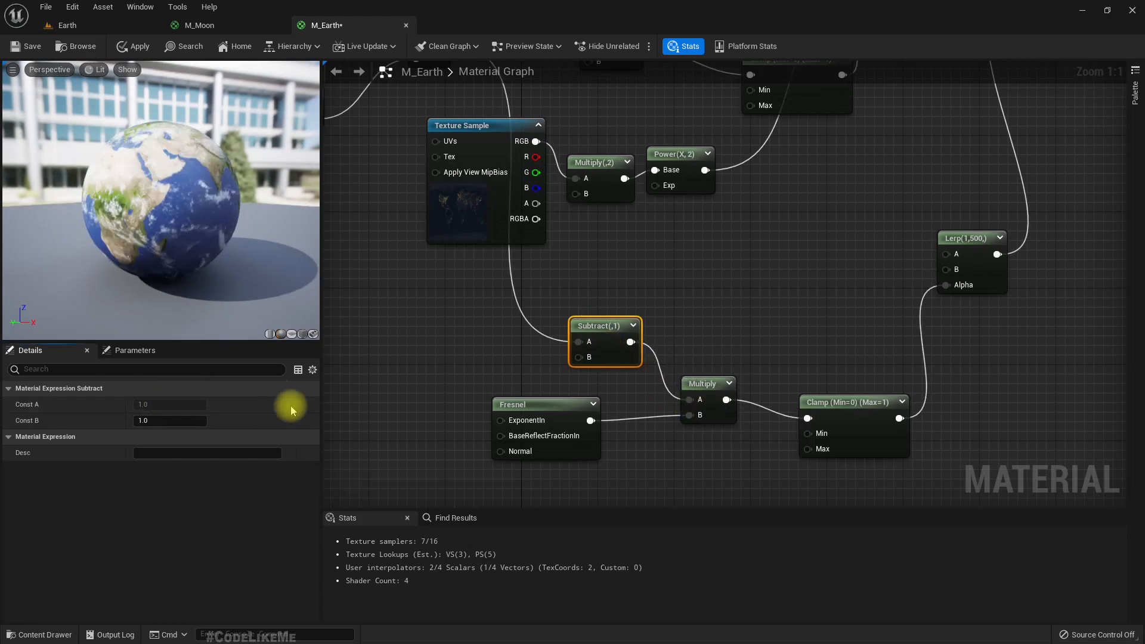
- Set the Subtract node's Const B to 0.3
{"action": "left_click", "coordinate": [165, 421]}
{"action": "type", "text": "."}
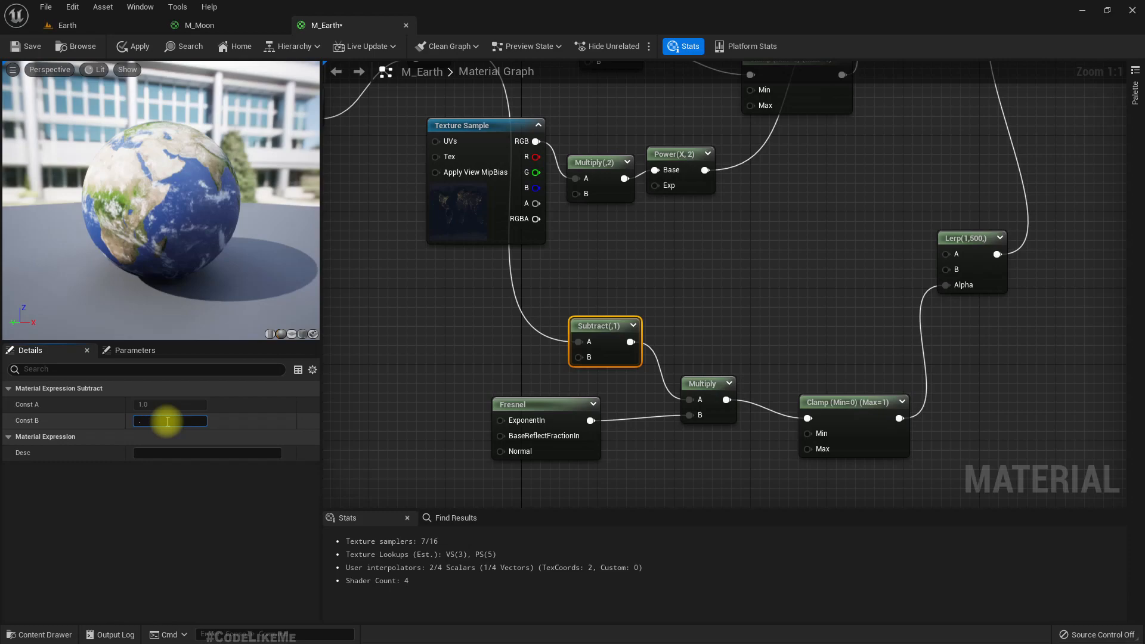
{"action": "type", "text": "3"}
{"action": "key", "text": "Return"}
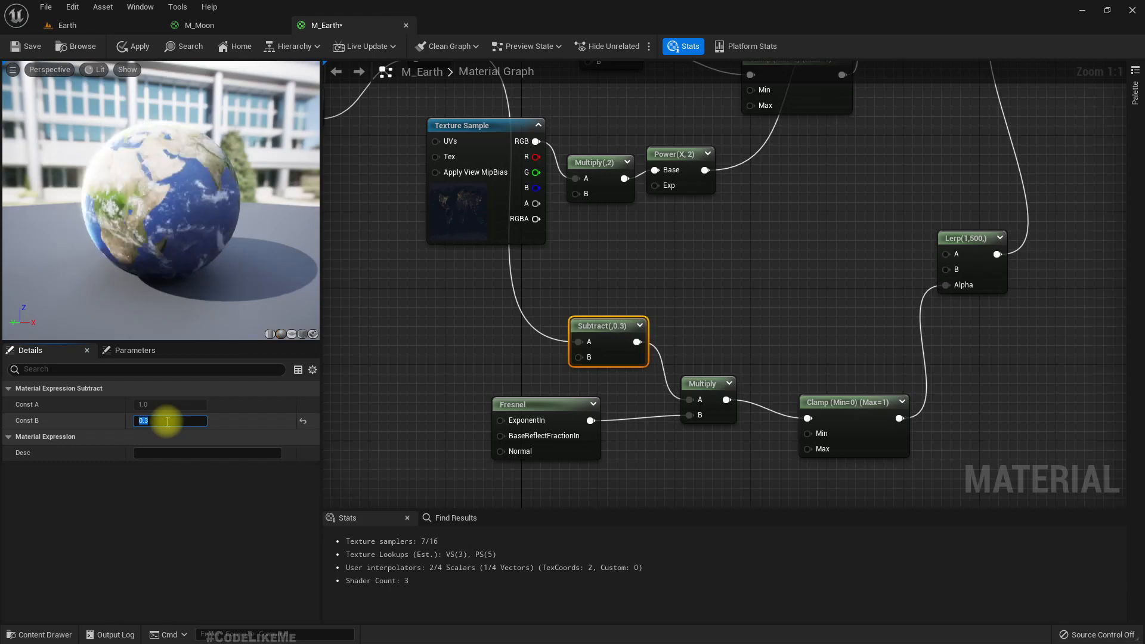
- Set the Subtract node's Const B to 0.5, apply the material and inspect the planet's edge glow in the Earth level
{"action": "type", "text": ".5"}
{"action": "key", "text": "Return"}
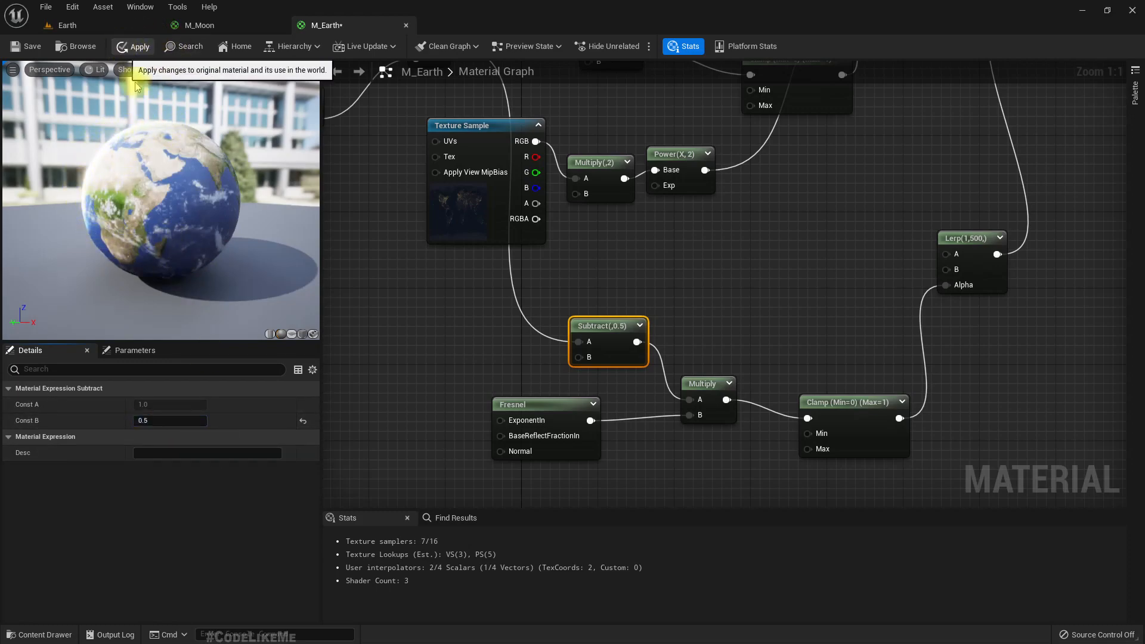
{"action": "left_click", "coordinate": [132, 46]}
{"action": "left_click", "coordinate": [81, 25]}
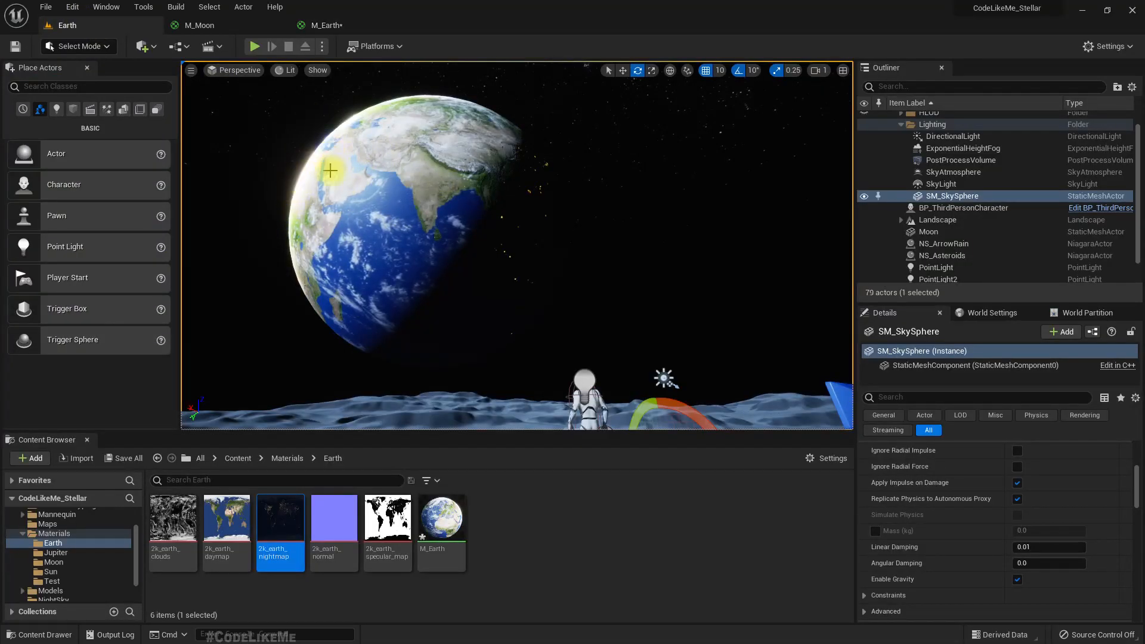
{"action": "right_click_drag", "start_coordinate": [425, 233], "coordinate": [437, 206]}
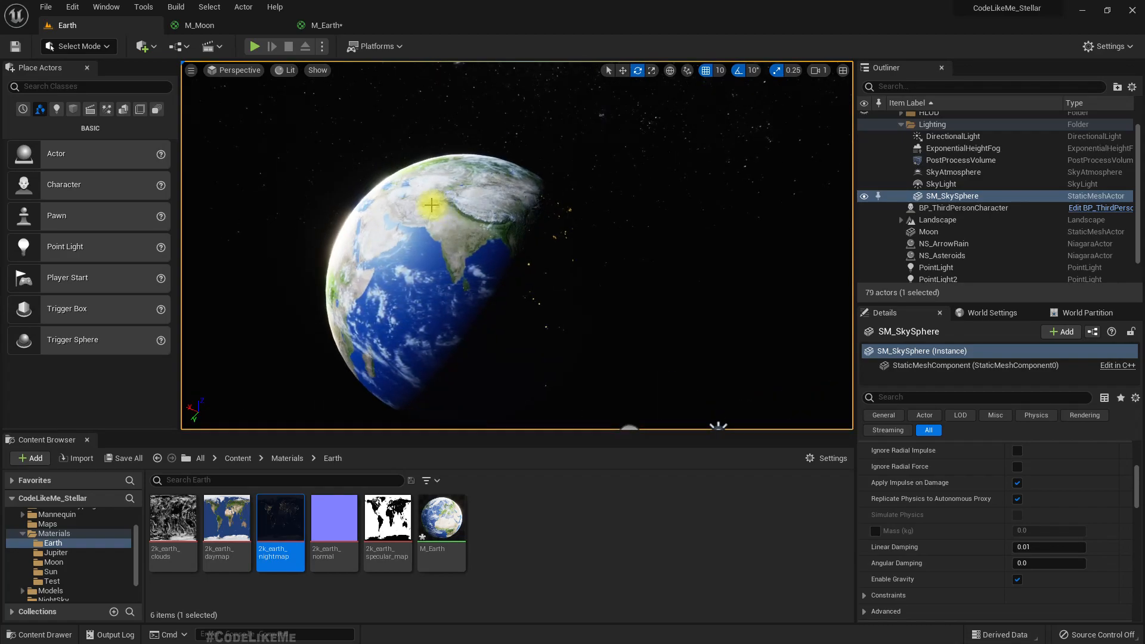
{"action": "right_click_drag", "start_coordinate": [438, 206], "coordinate": [507, 202]}
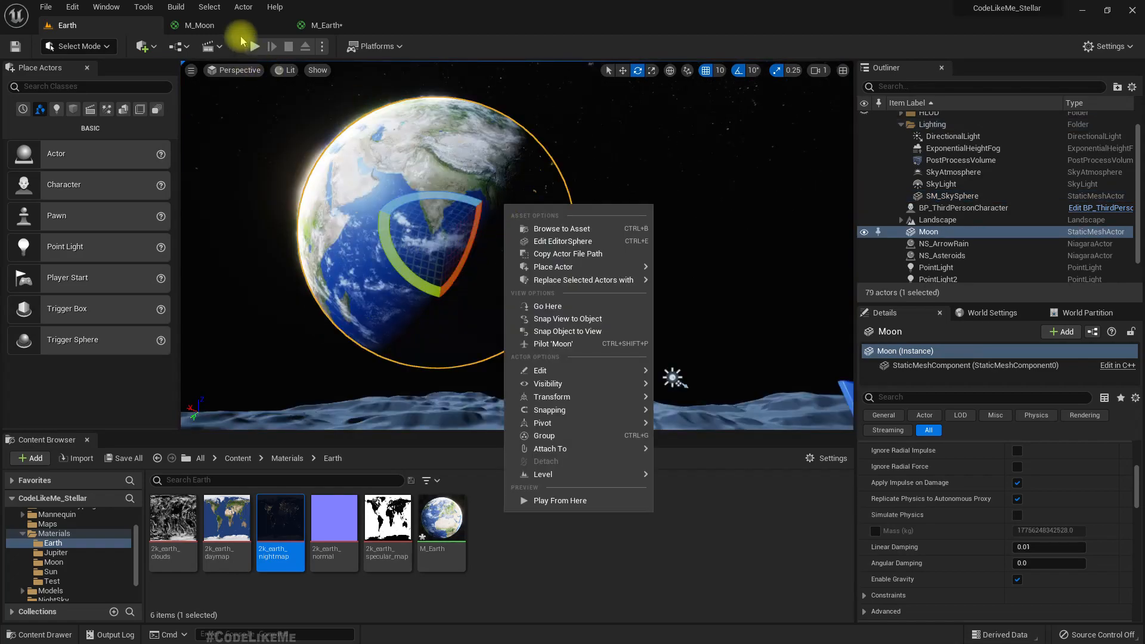
- Set the Lerp node's Const B to 1000 in M_Earth, apply it and return to the Earth level
{"action": "left_click", "coordinate": [321, 25]}
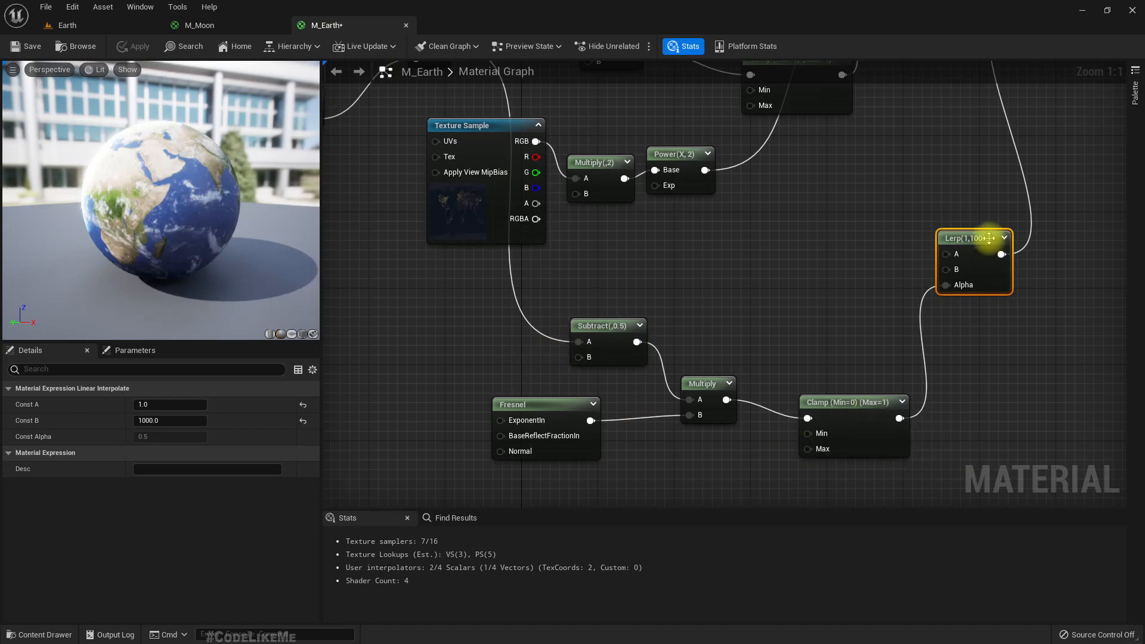
{"action": "left_click", "coordinate": [67, 25]}
{"action": "left_click", "coordinate": [667, 246]}
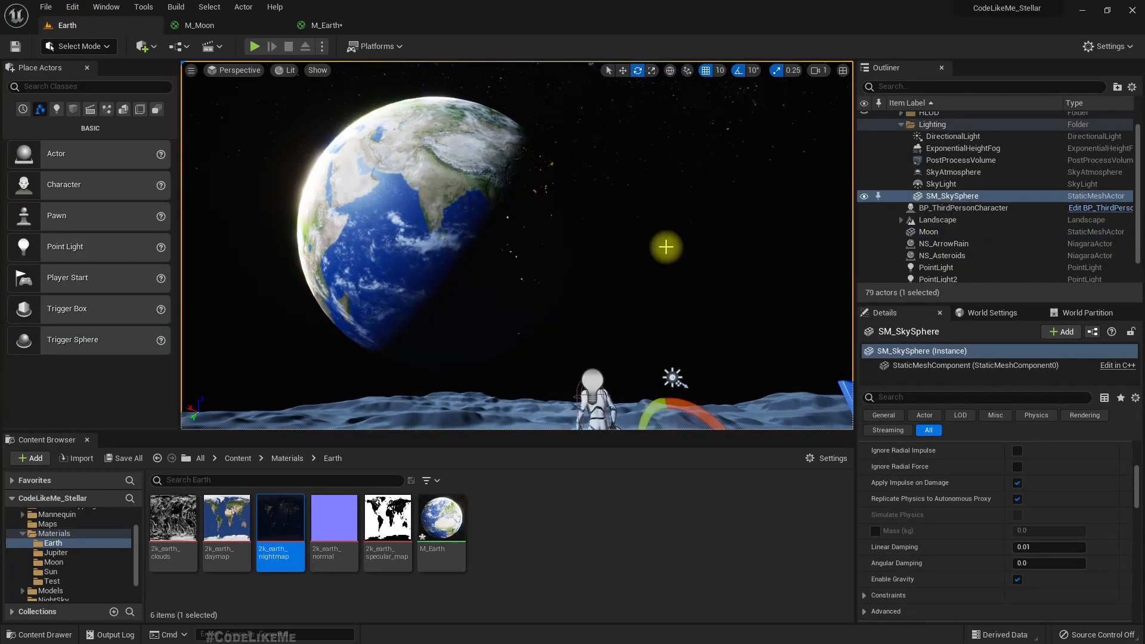
- Play the Earth level in an immersive full-screen view to see the planet above the character
{"action": "key", "text": "F11"}
{"action": "right_click_drag", "start_coordinate": [666, 247], "coordinate": [655, 270]}
{"action": "key", "text": "alt+p"}
{"action": "left_click", "coordinate": [655, 253]}
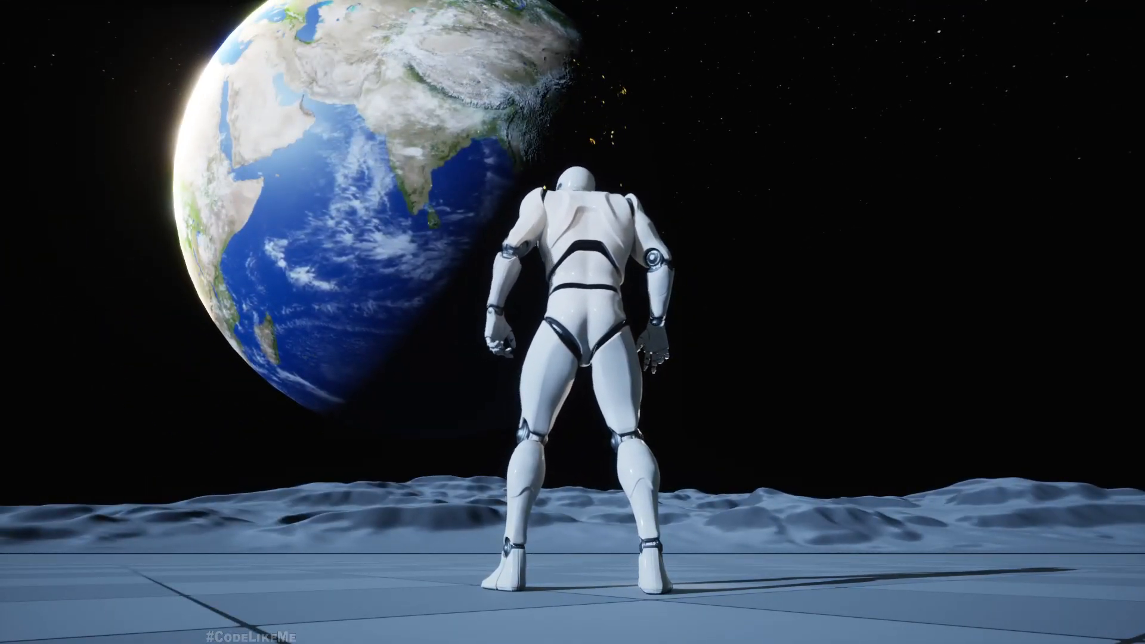
- Try to switch to the debug camera with a console command during play
{"action": "key", "text": "shift+F1"}
{"action": "key", "text": "grave"}
{"action": "type", "text": "togg"}
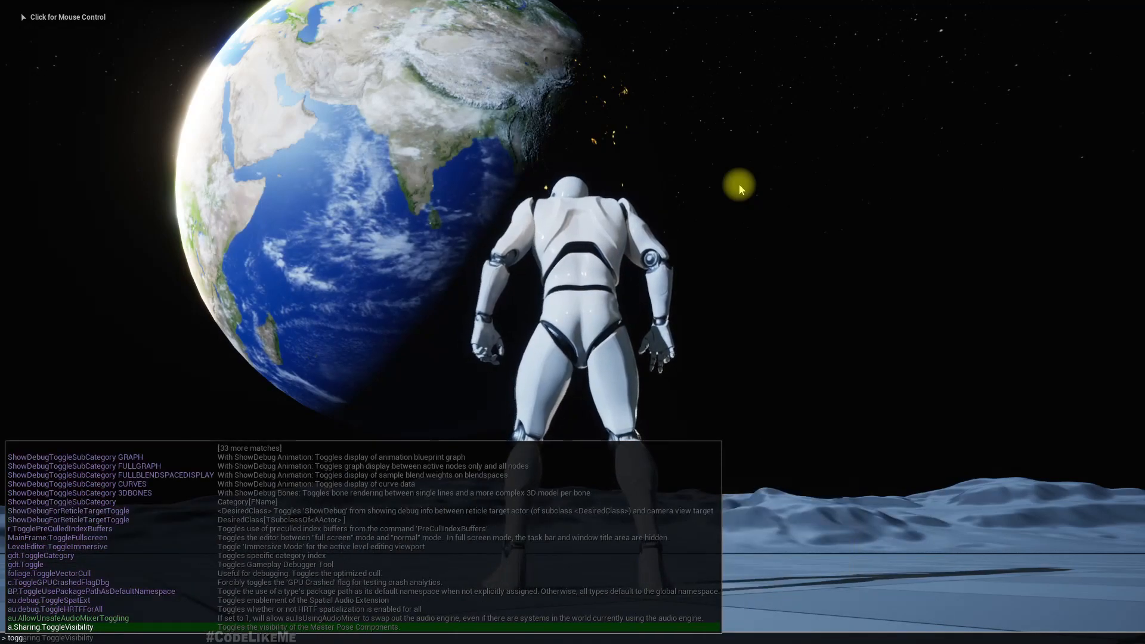
{"action": "type", "text": "led"}
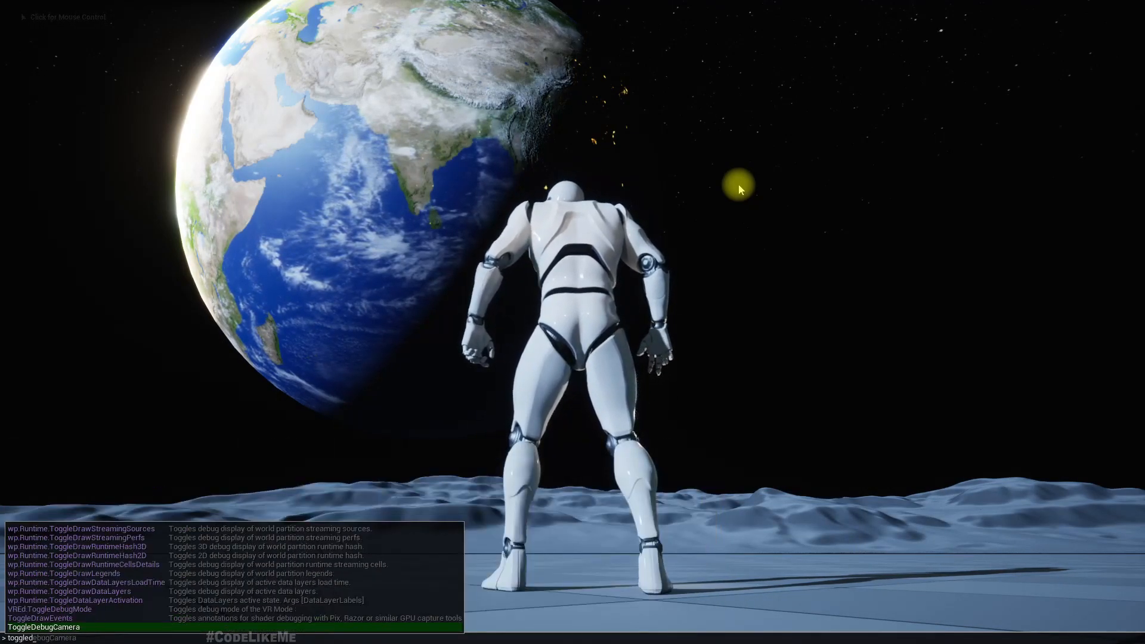
{"action": "type", "text": "e"}
{"action": "key", "text": "Up"}
{"action": "key", "text": "Return"}
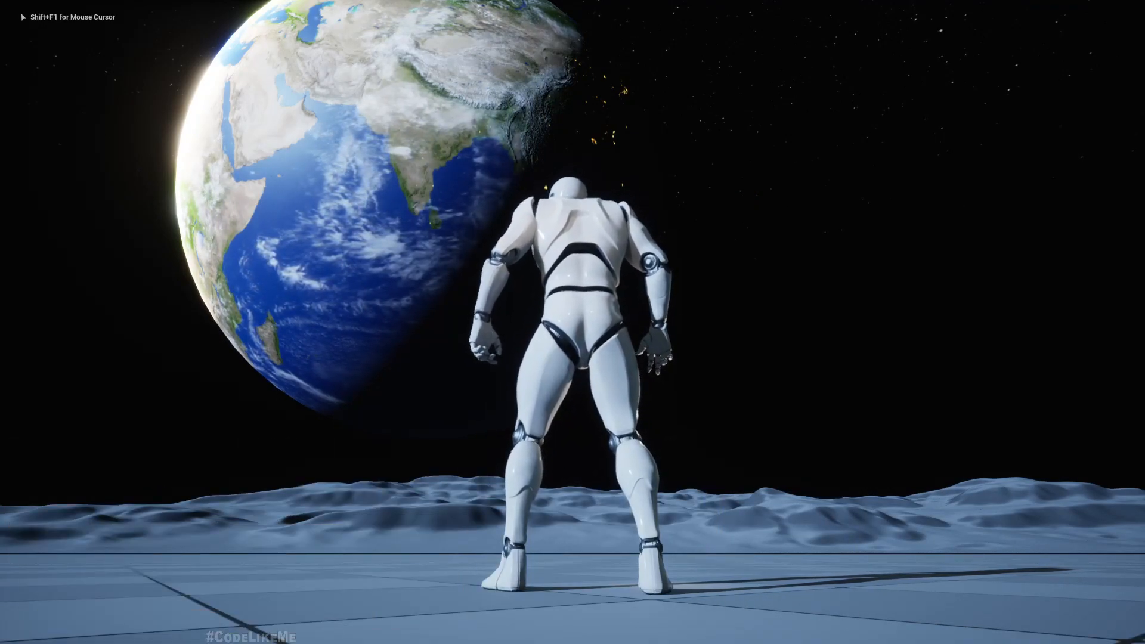
- Walk the character across the platform and view the planet from a different angle
{"action": "key", "text": "s"}
{"action": "key", "text": "a"}
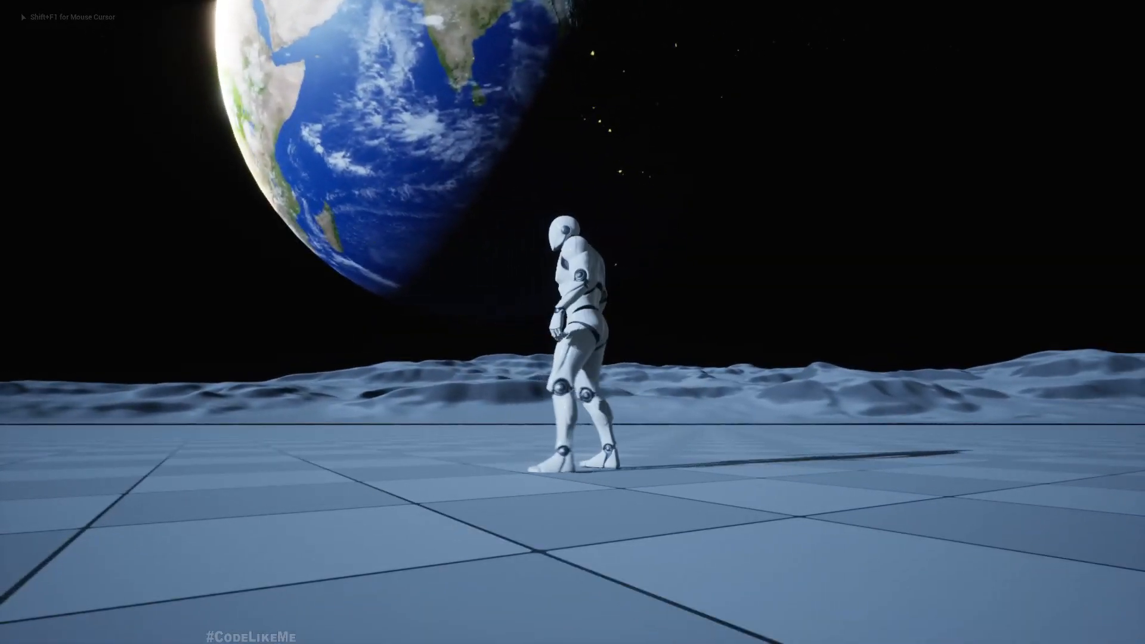
{"action": "key", "text": "w"}
- Run the ToggleDebugCamera console command, hide the debug text and fly the camera to view the whole planet
{"action": "key", "text": "grave"}
{"action": "key", "text": "Up"}
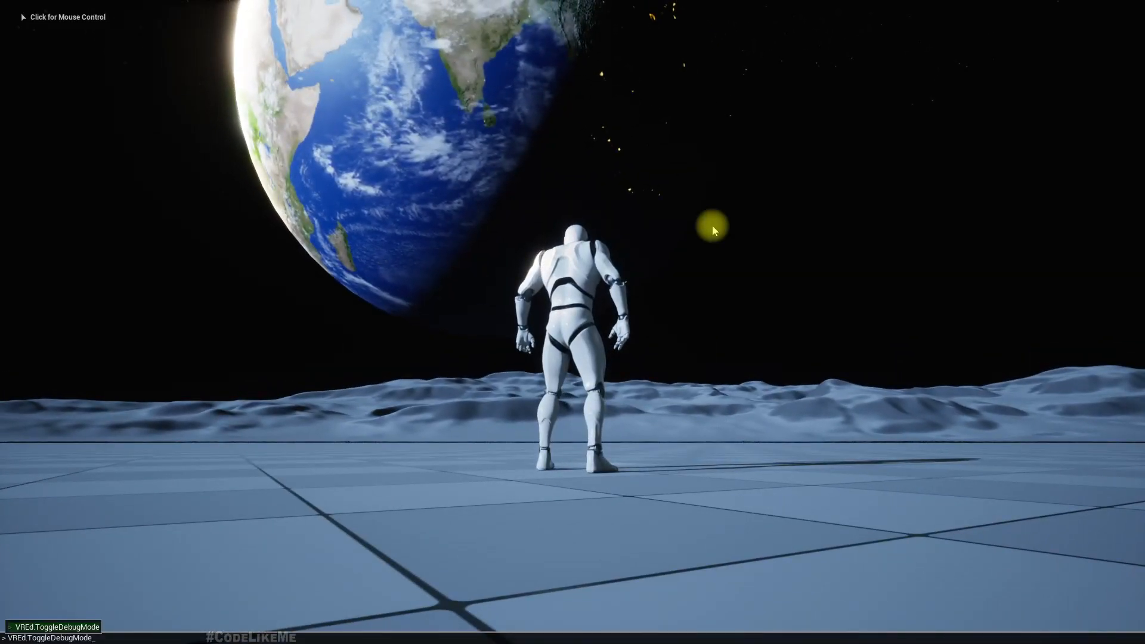
{"action": "key", "text": "BackSpace"}
{"action": "key", "text": "BackSpace"}
{"action": "key", "text": "BackSpace"}
{"action": "key", "text": "BackSpace"}
{"action": "key", "text": "BackSpace"}
{"action": "key", "text": "BackSpace"}
{"action": "key", "text": "BackSpace"}
{"action": "key", "text": "BackSpace"}
{"action": "key", "text": "BackSpace"}
{"action": "key", "text": "BackSpace"}
{"action": "key", "text": "BackSpace"}
{"action": "key", "text": "BackSpace"}
{"action": "key", "text": "BackSpace"}
{"action": "key", "text": "BackSpace"}
{"action": "key", "text": "BackSpace"}
{"action": "key", "text": "BackSpace"}
{"action": "key", "text": "BackSpace"}
{"action": "key", "text": "BackSpace"}
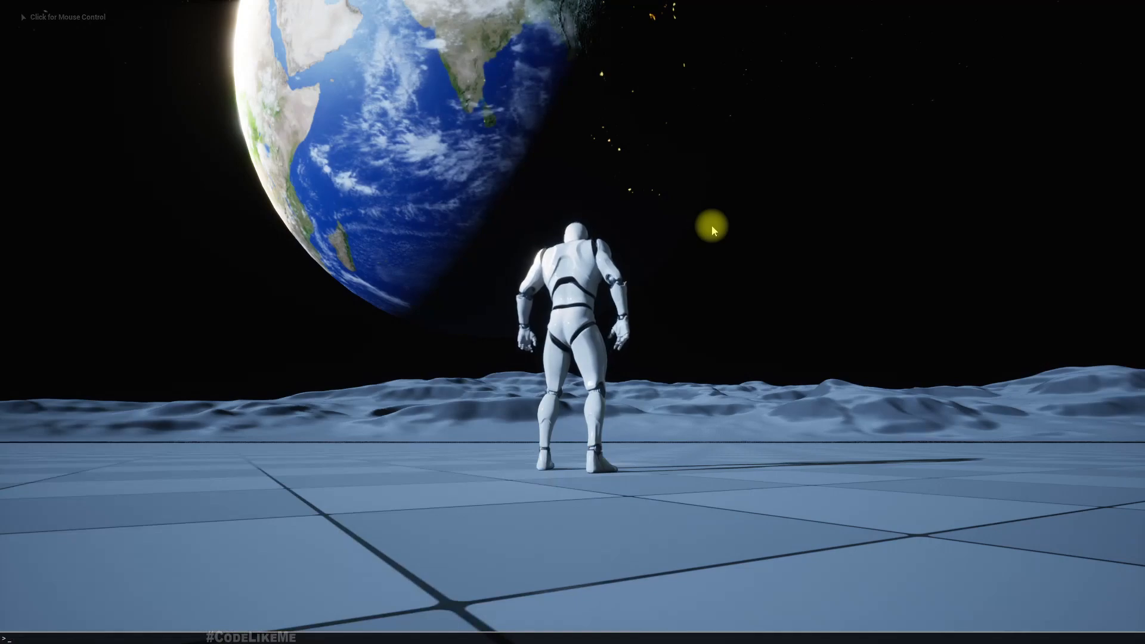
{"action": "type", "text": "toggledeb"}
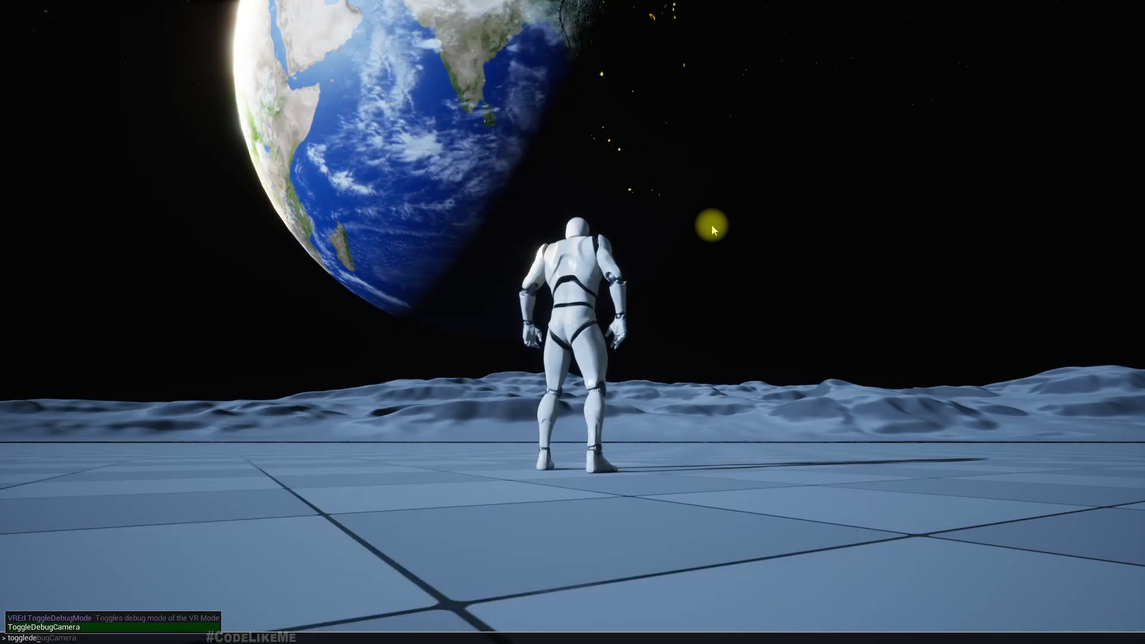
{"action": "key", "text": "Up"}
{"action": "key", "text": "Down"}
{"action": "key", "text": "Return"}
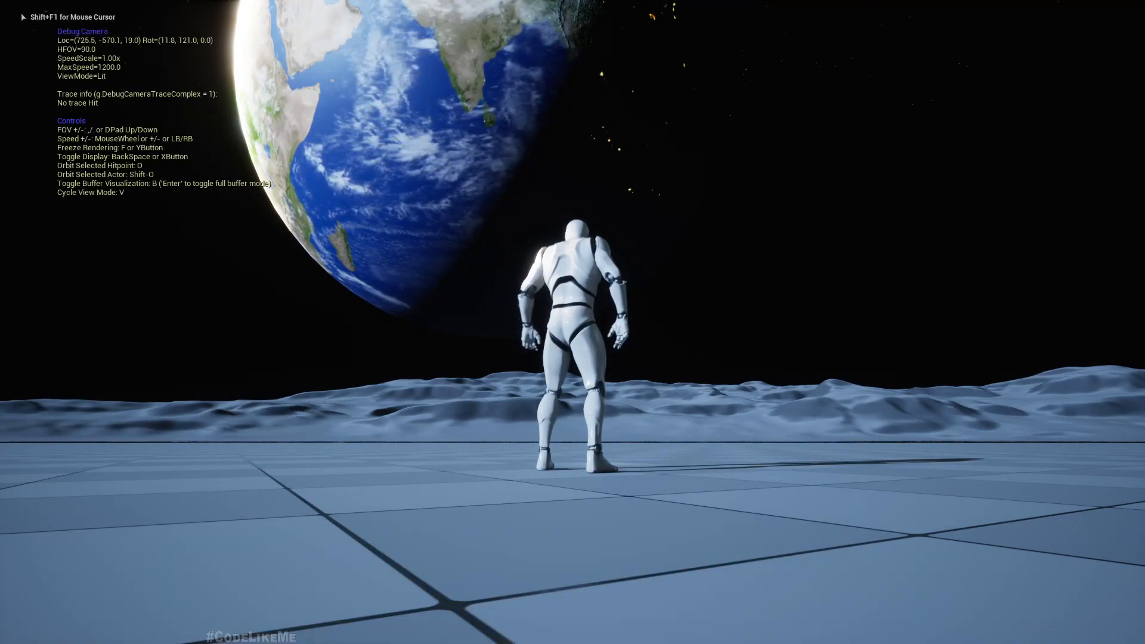
{"action": "key", "text": "BackSpace"}
{"action": "key", "text": "d"}
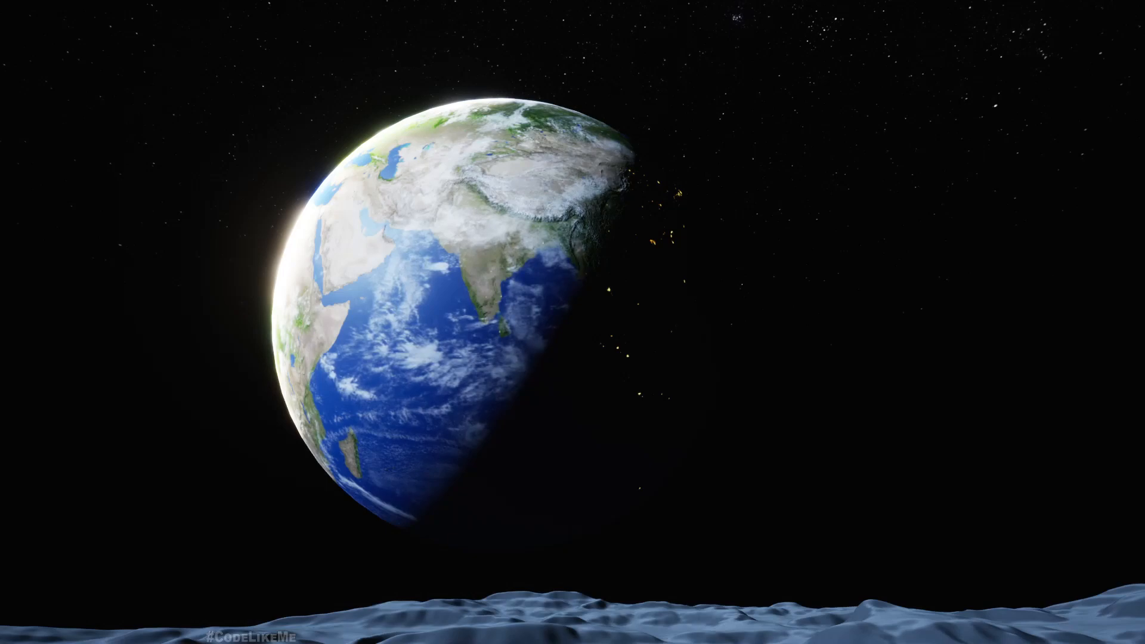
- Leave the full-screen view, eject from the play session to inspect the planet, and stop playing
{"action": "key", "text": "F11"}
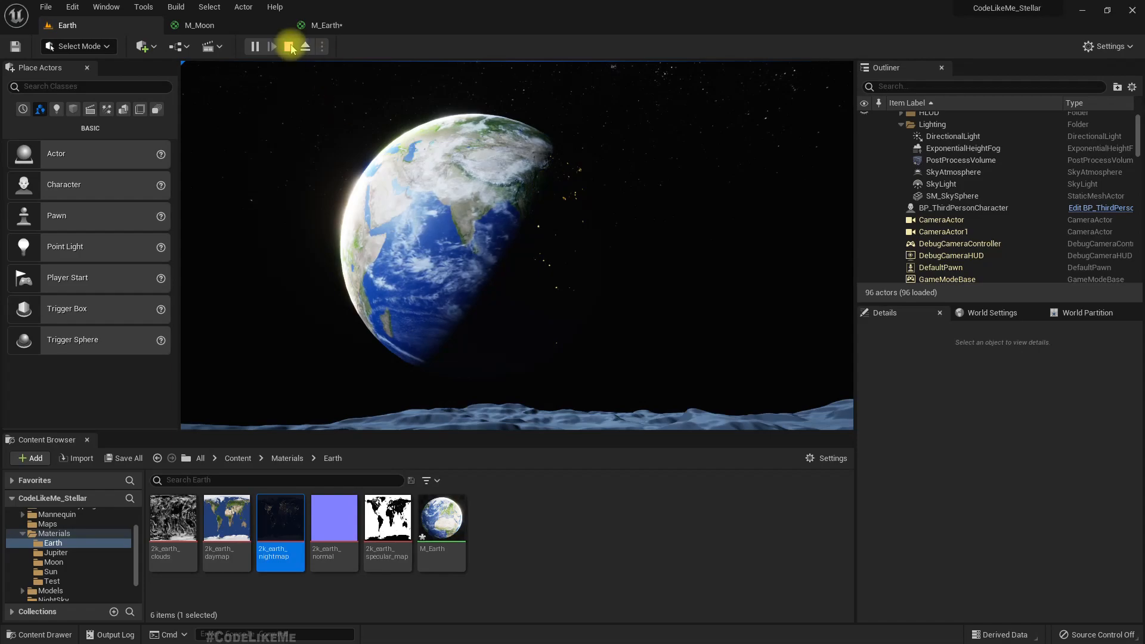
{"action": "left_click", "coordinate": [463, 220]}
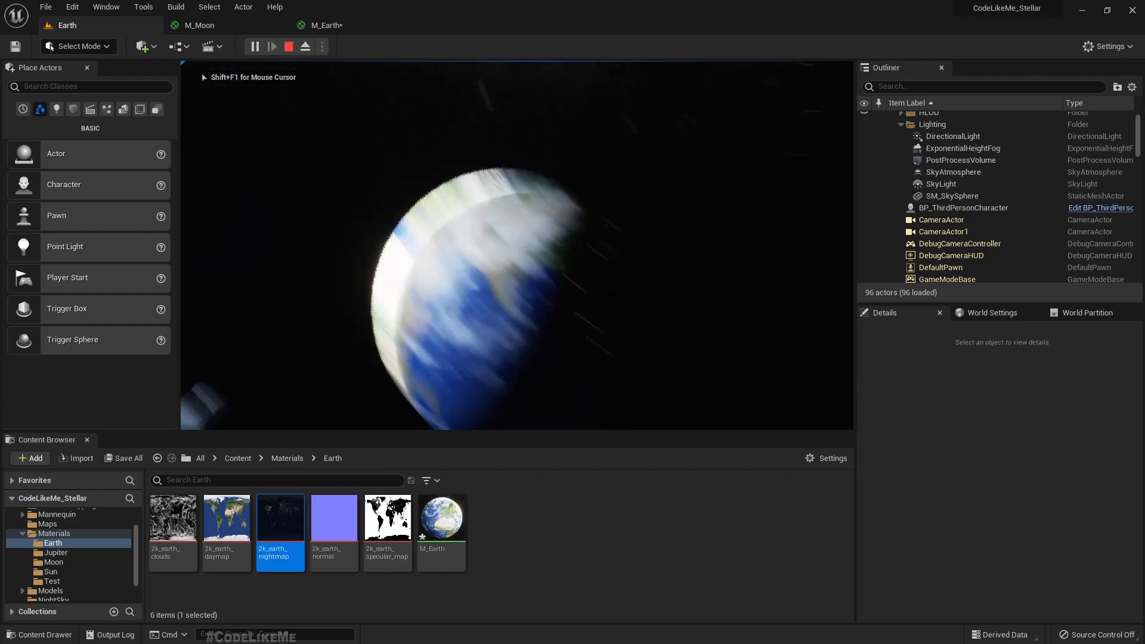
{"action": "key", "text": "shift+F1"}
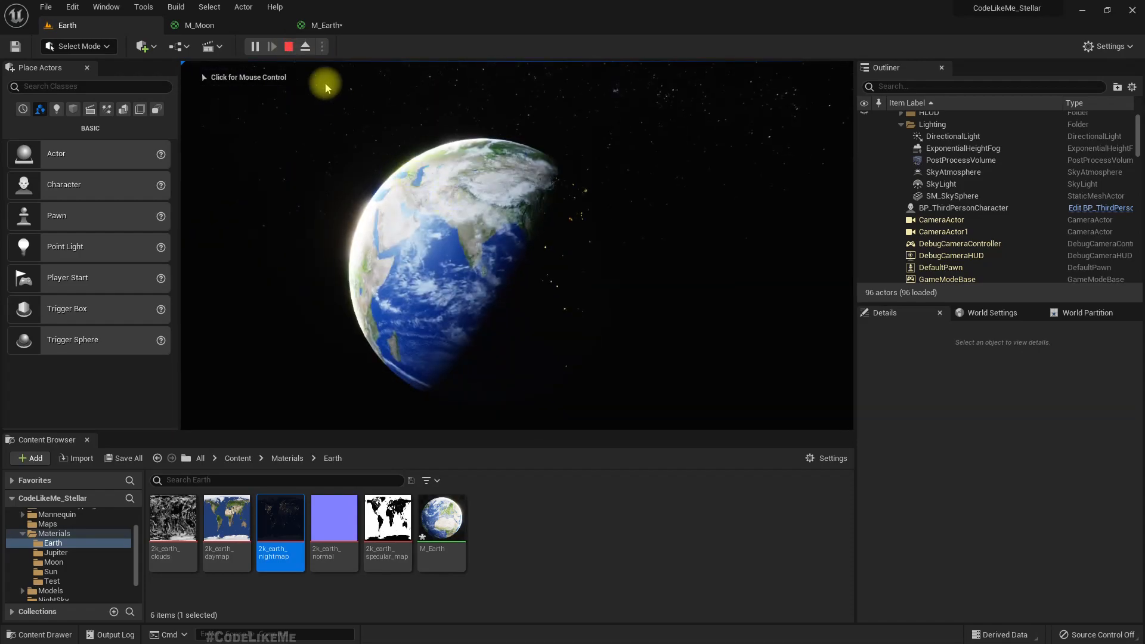
{"action": "left_click", "coordinate": [302, 45]}
{"action": "left_click", "coordinate": [465, 177]}
{"action": "left_click", "coordinate": [466, 178]}
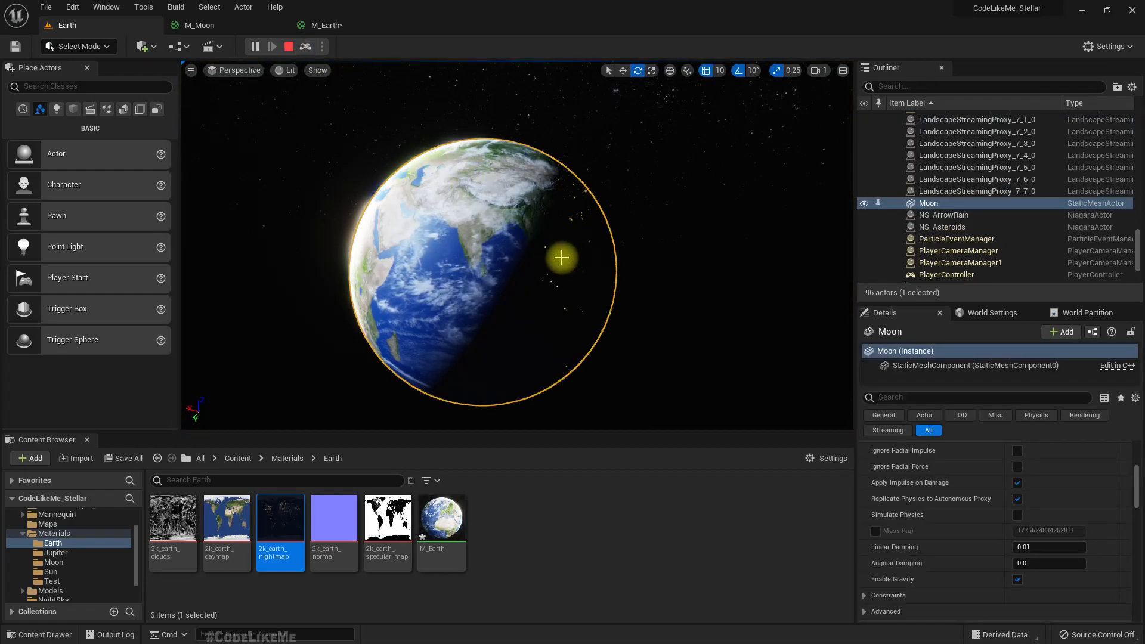
{"action": "left_click", "coordinate": [954, 250]}
{"action": "left_click", "coordinate": [932, 208]}
{"action": "key", "text": "Escape"}
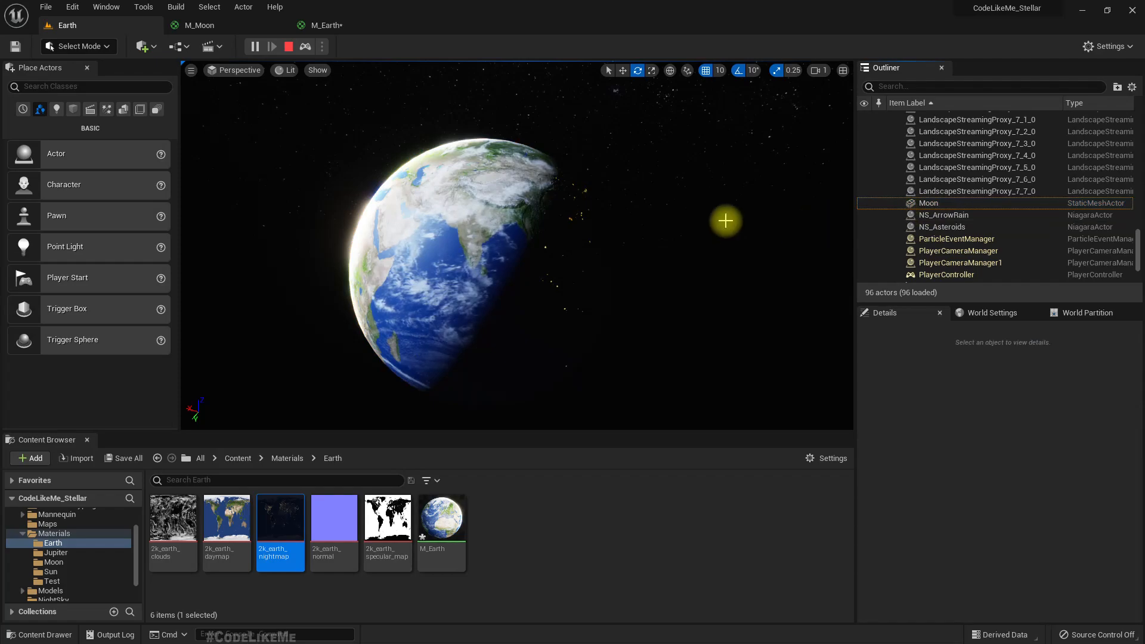
{"action": "left_click", "coordinate": [289, 46]}
- Try rotating the Moon actor that carries the Earth material, and reset its rotation to 0 on all axes
{"action": "right_click_drag", "start_coordinate": [469, 227], "coordinate": [473, 230]}
{"action": "left_click", "coordinate": [469, 227]}
{"action": "left_click_drag", "start_coordinate": [472, 241], "coordinate": [510, 246]}
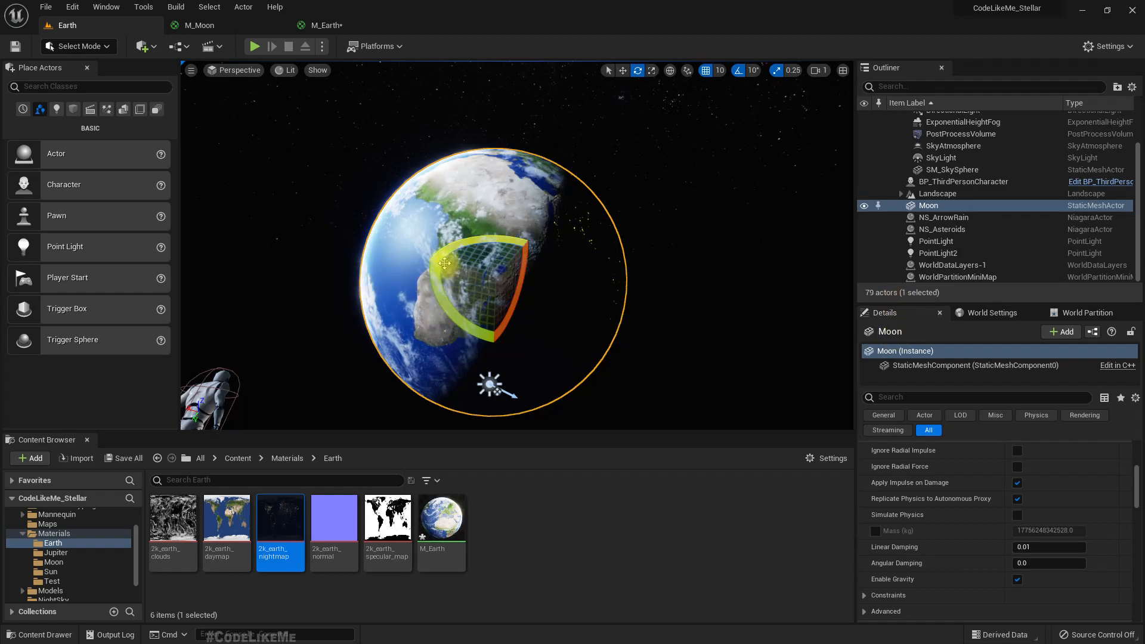
{"action": "scroll", "coordinate": [1002, 493], "scroll_direction": "up", "scroll_amount": 10}
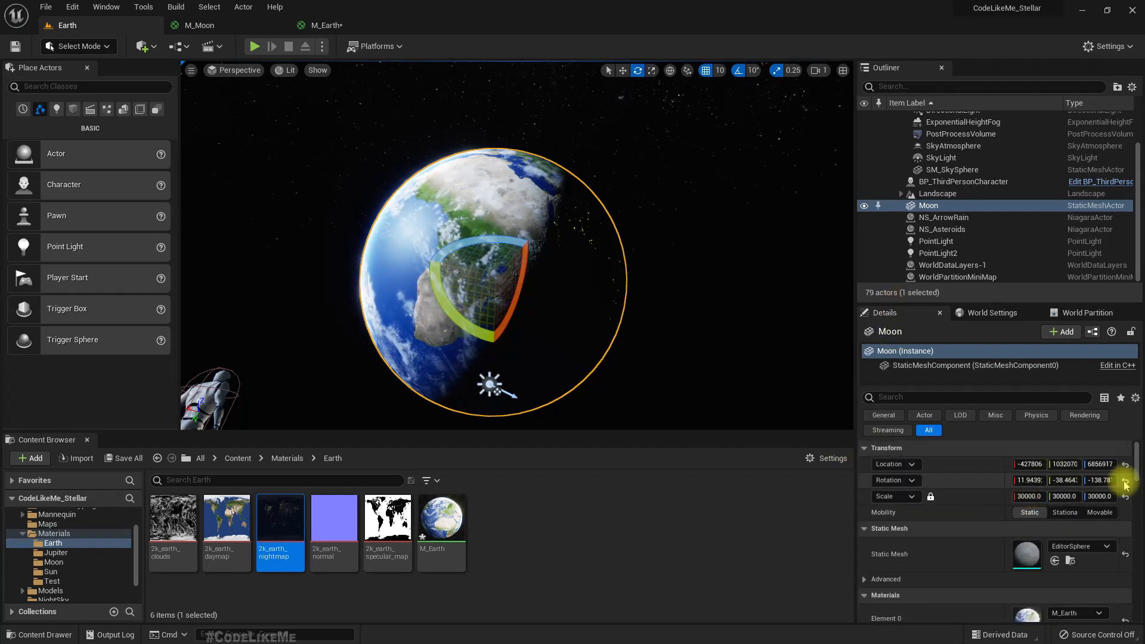
{"action": "left_click", "coordinate": [1125, 481]}
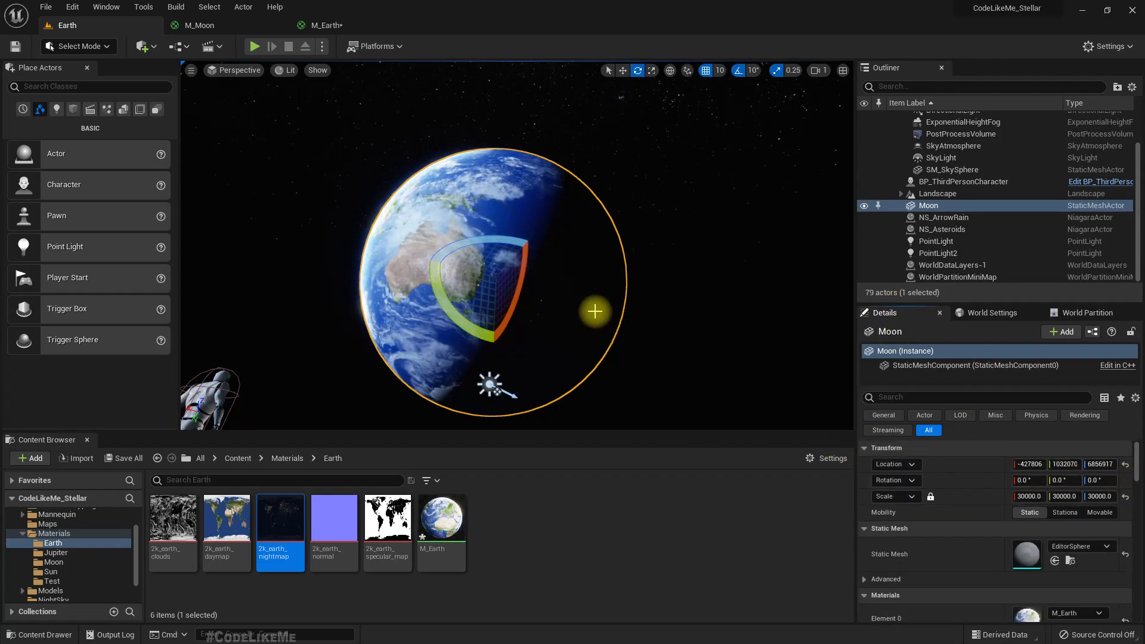
- Rotate the planet around several axes until India and the Indian Ocean face the viewer, and deselect it
{"action": "left_click_drag", "start_coordinate": [477, 240], "coordinate": [514, 210]}
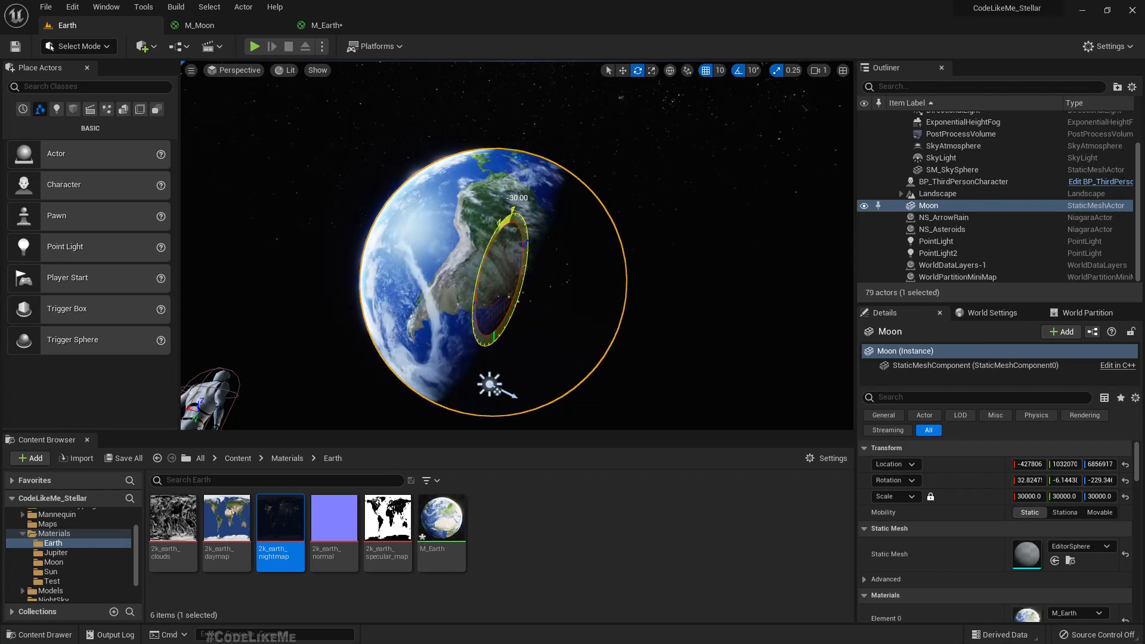
{"action": "left_click_drag", "start_coordinate": [446, 294], "coordinate": [453, 309]}
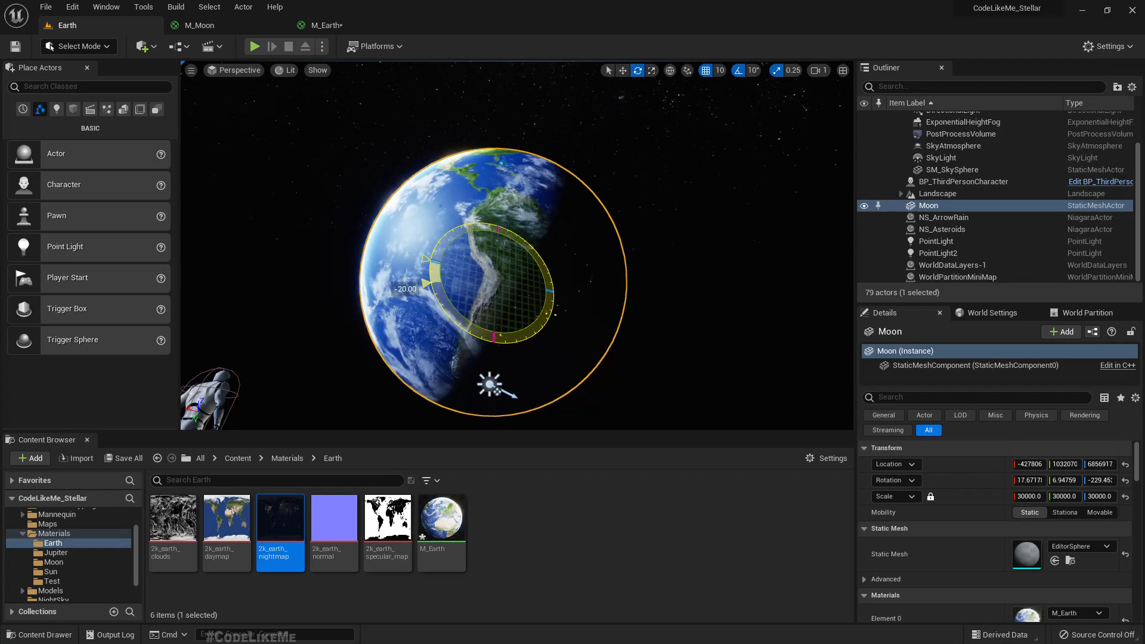
{"action": "left_click_drag", "start_coordinate": [497, 237], "coordinate": [484, 239]}
{"action": "right_click_drag", "start_coordinate": [531, 247], "coordinate": [531, 259]}
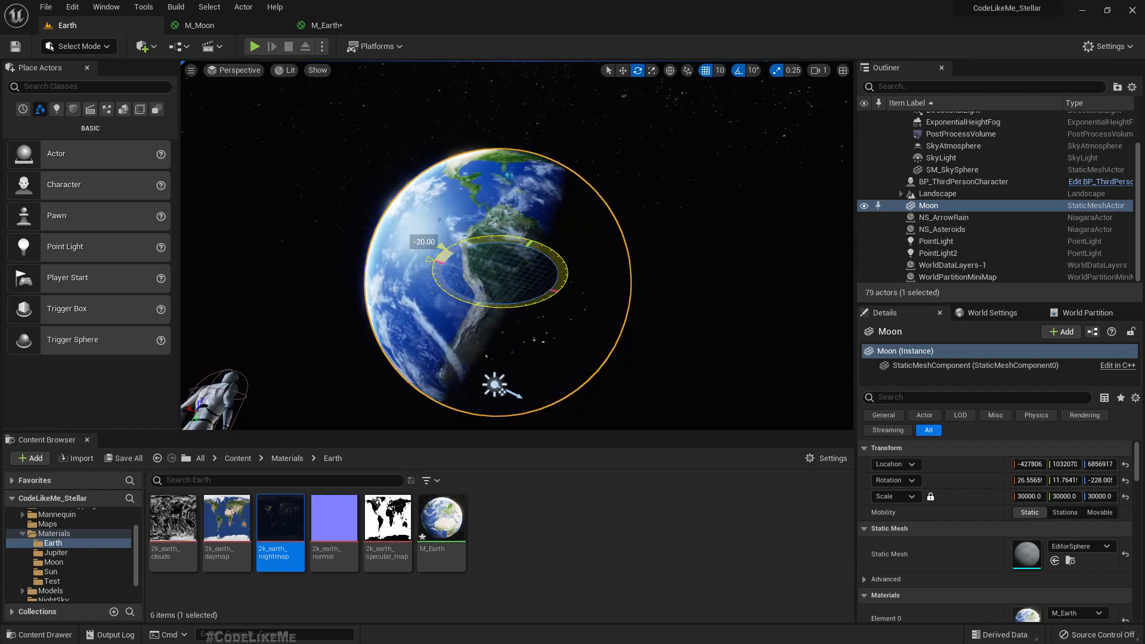
{"action": "left_click", "coordinate": [610, 140]}
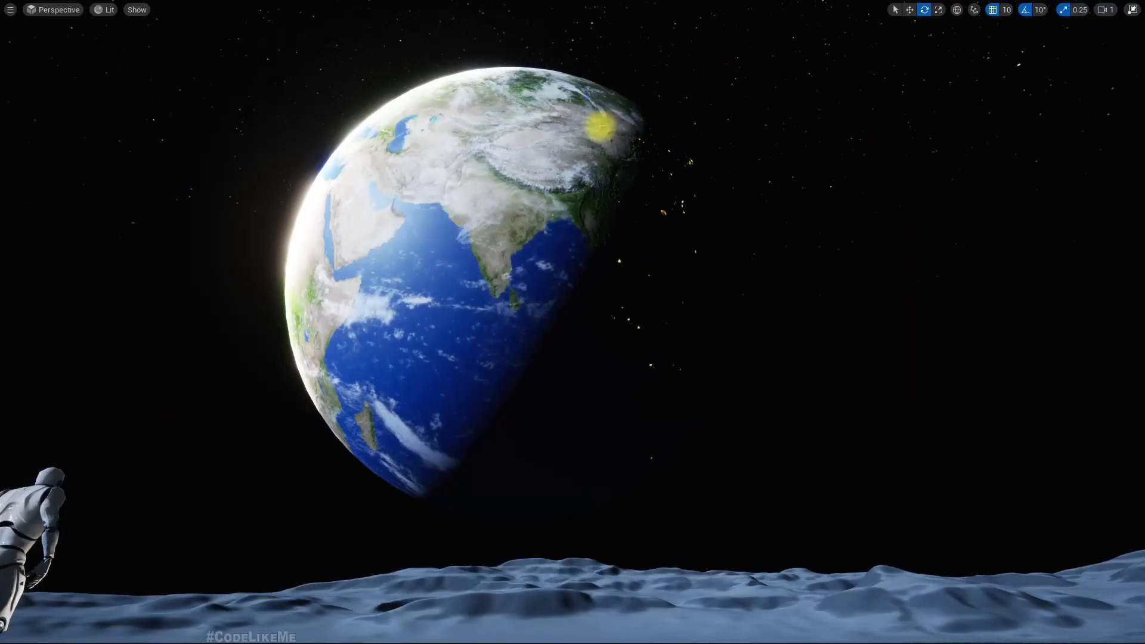
- Rotate the sun light through several directions so the day-night boundary sweeps across the Earth, ending with the planet's far side in darkness
{"action": "right_click_drag", "start_coordinate": [600, 118], "coordinate": [613, 145]}
{"action": "key", "text": "ctrl+l"}
{"action": "key", "text": "ctrl+l"}
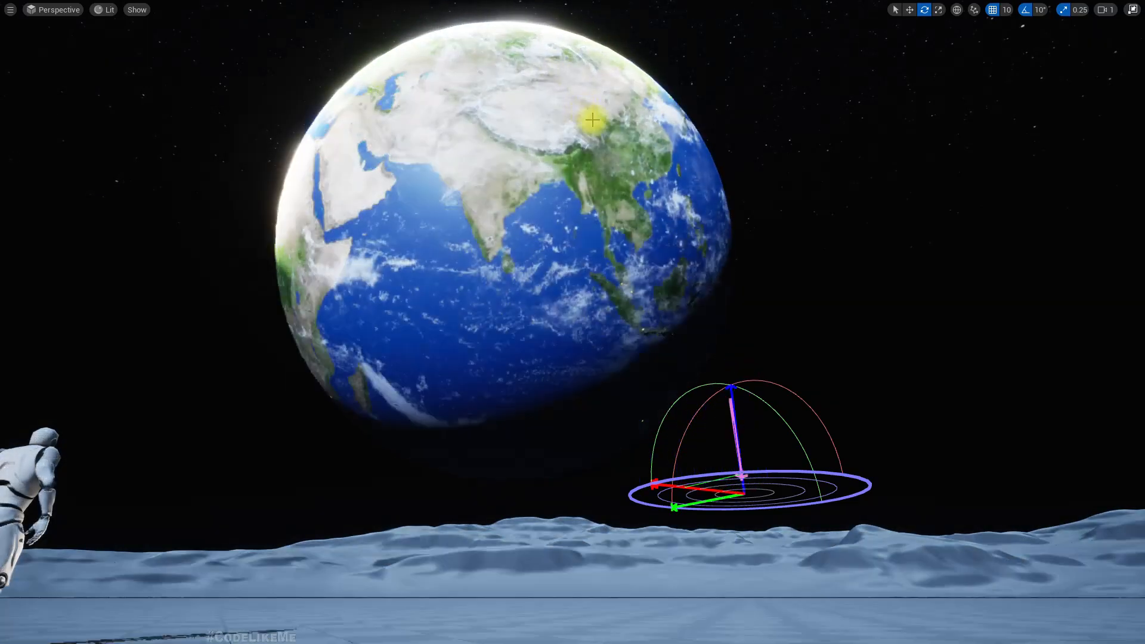
{"action": "key", "text": "ctrl+l"}
{"action": "key", "text": "ctrl+l"}
{"action": "key", "text": "ctrl+l"}
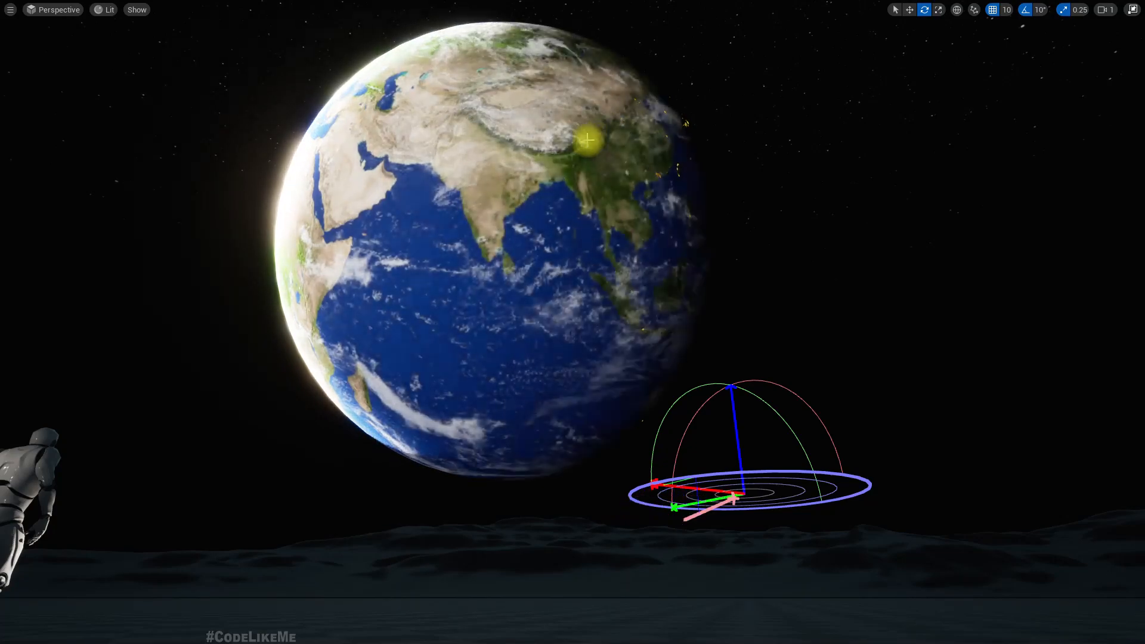
{"action": "key", "text": "ctrl+l"}
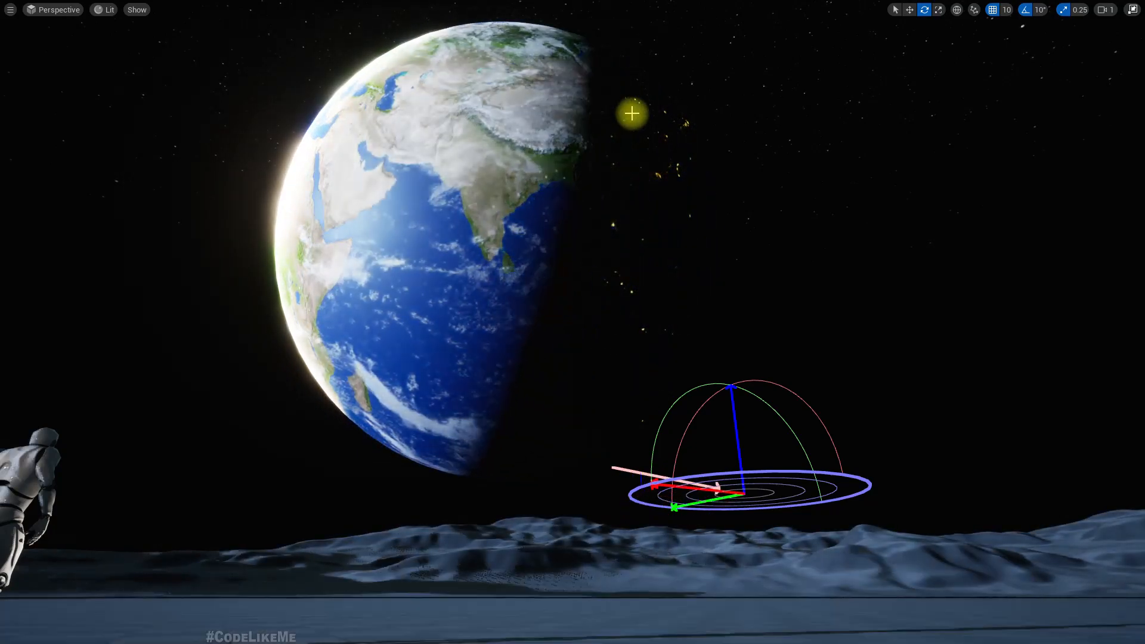
{"action": "key", "text": "ctrl+l"}
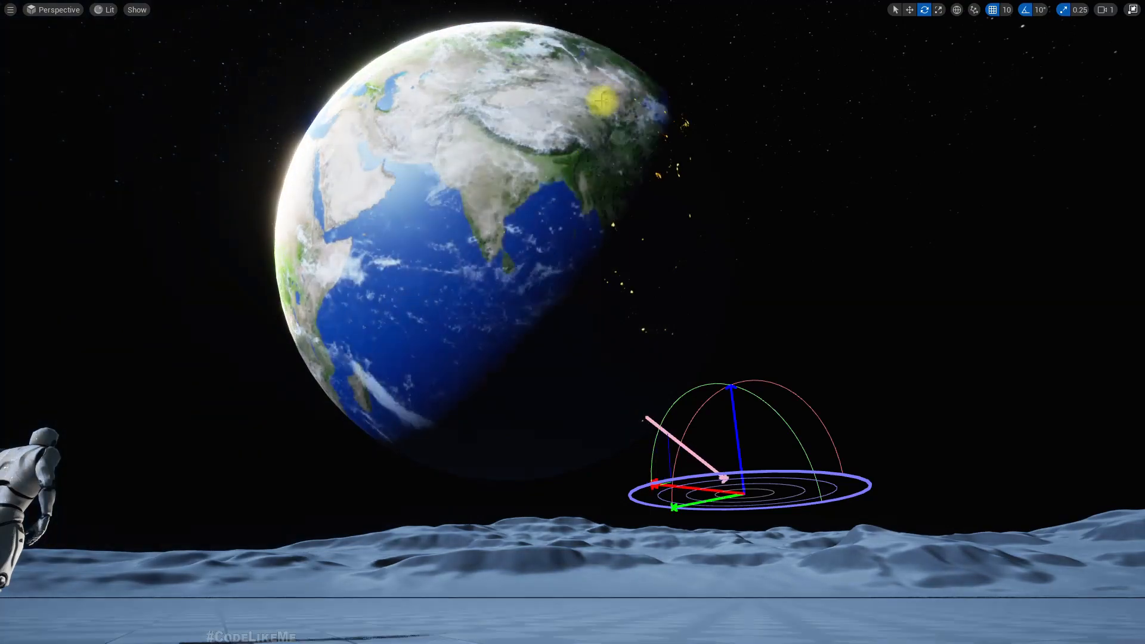
{"action": "key", "text": "ctrl+l"}
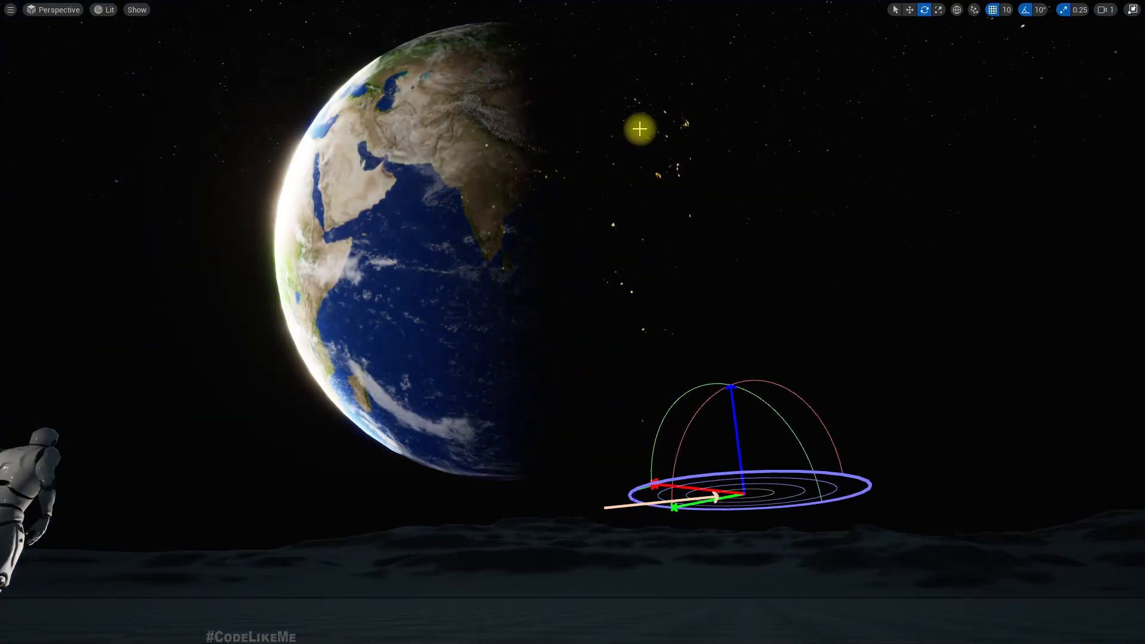
{"action": "key", "text": "ctrl+l"}
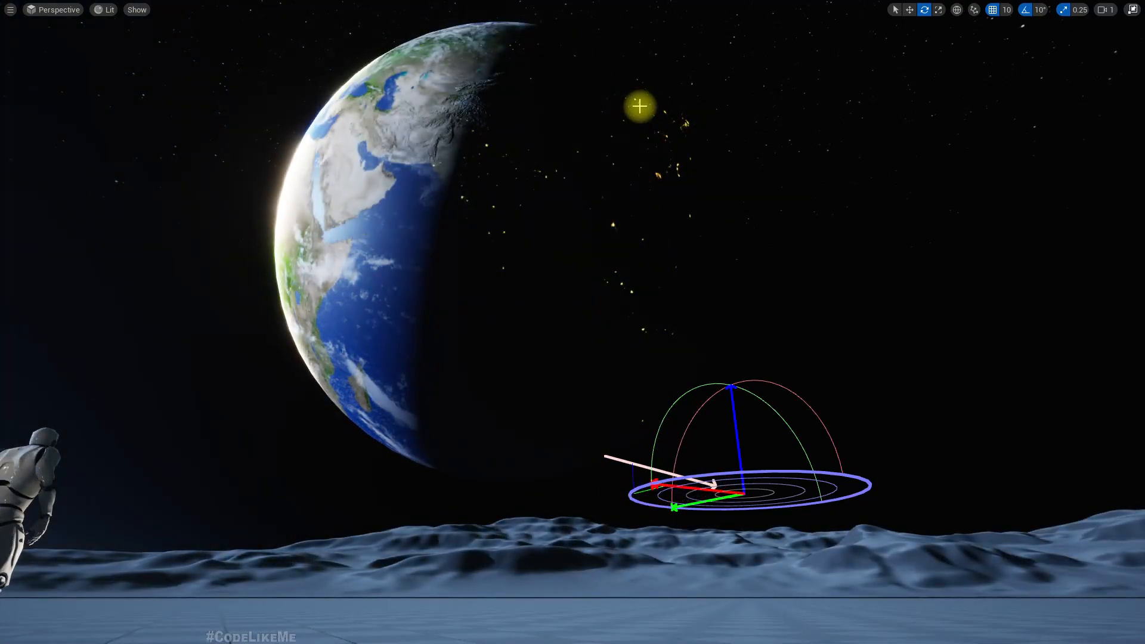
{"action": "key", "text": "ctrl+l"}
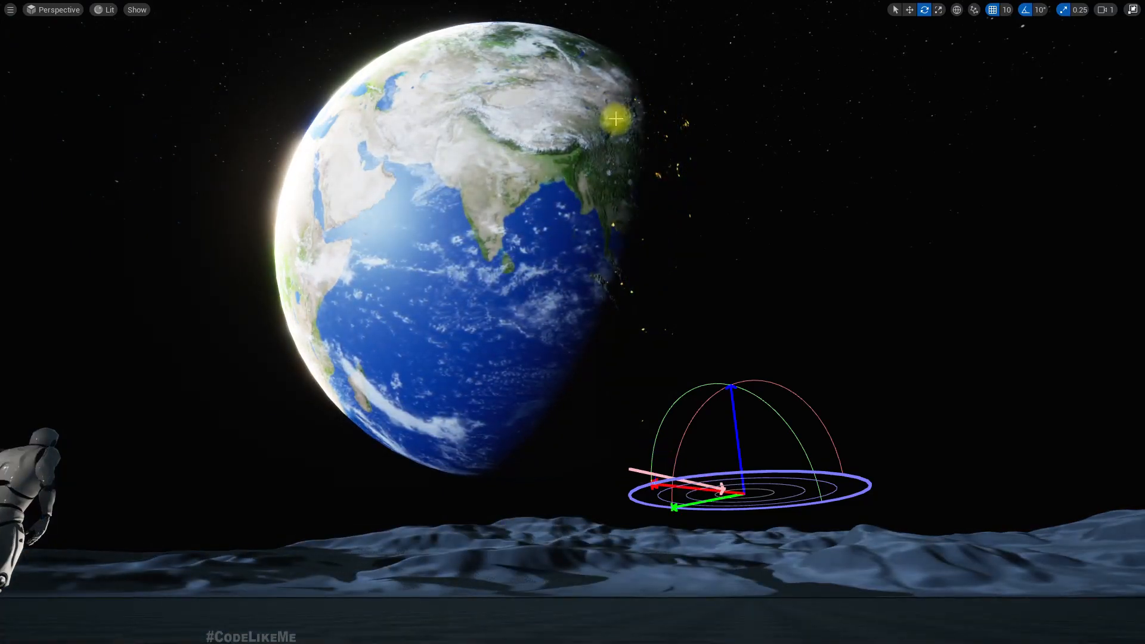
{"action": "key", "text": "ctrl+l"}
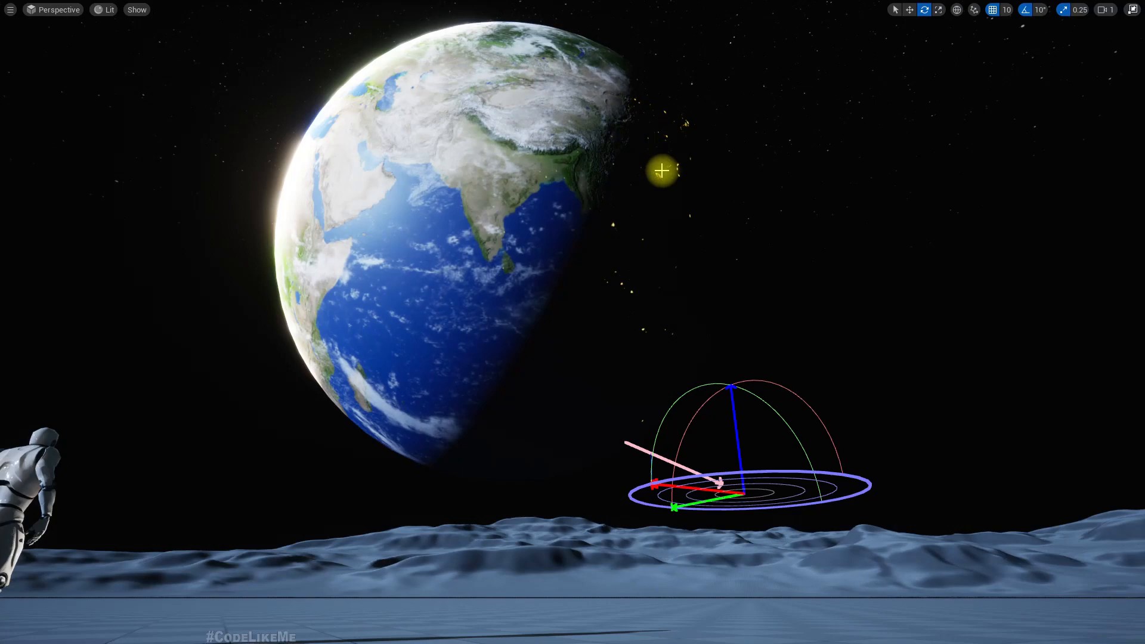
{"action": "left_click", "coordinate": [638, 149]}
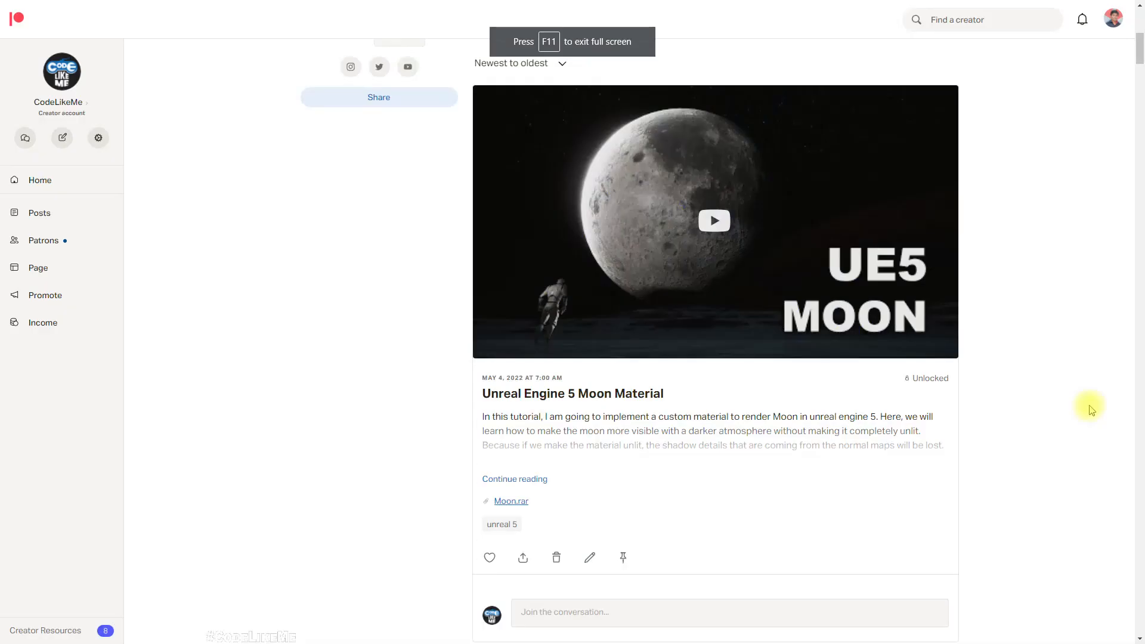
- Browse the published posts on the CodeLikeMe Patreon page, from the Moon Material tutorial through the older Unreal Engine 5 projects
{"action": "scroll", "coordinate": [1089, 406], "scroll_direction": "down", "scroll_amount": 8}
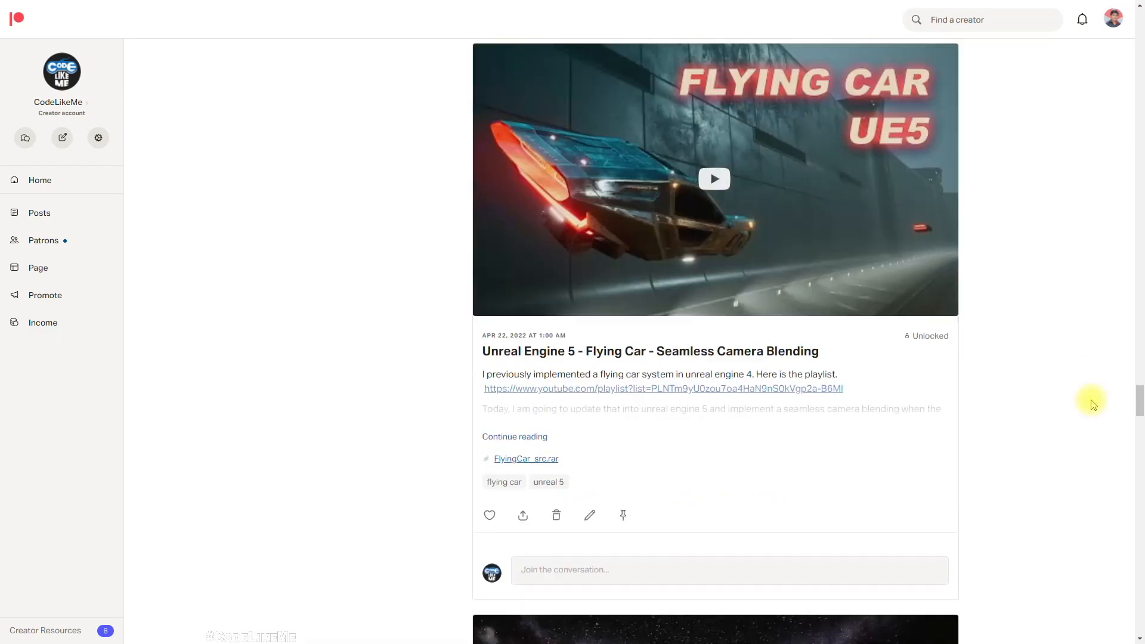
{"action": "scroll", "coordinate": [1093, 405], "scroll_direction": "down", "scroll_amount": 20}
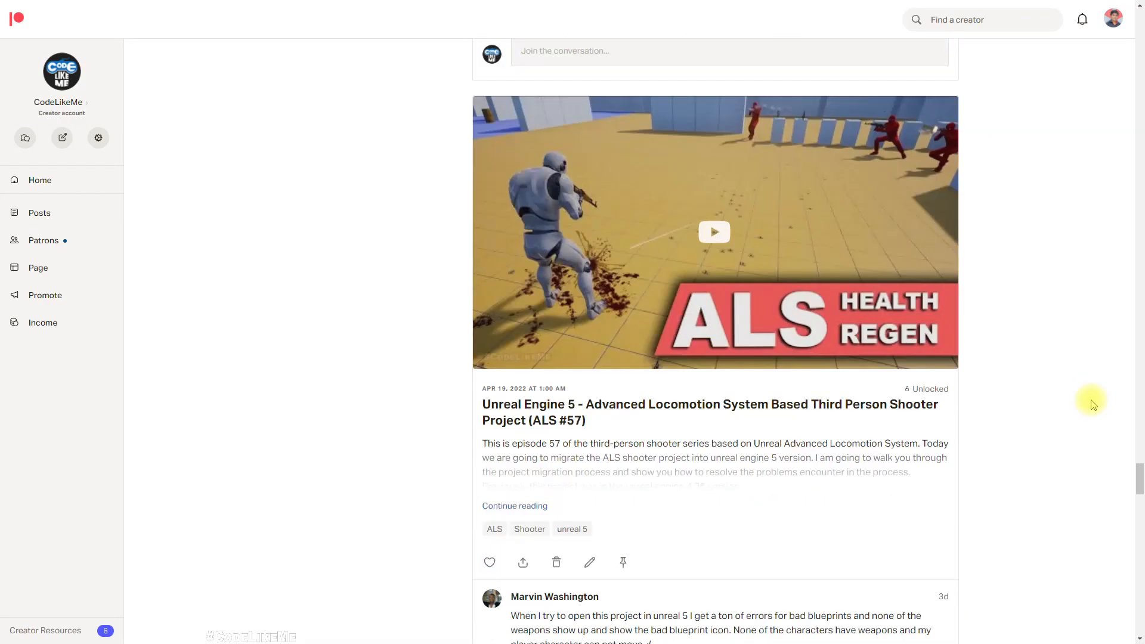
{"action": "scroll", "coordinate": [1093, 405], "scroll_direction": "down", "scroll_amount": 20}
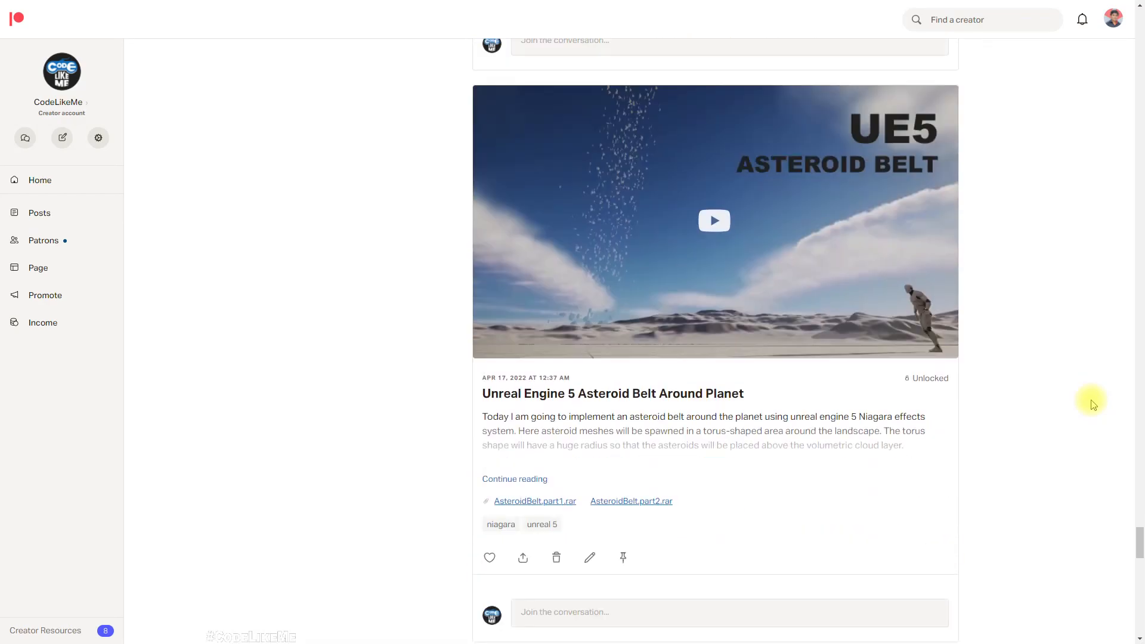
{"action": "scroll", "coordinate": [1093, 405], "scroll_direction": "down", "scroll_amount": 20}
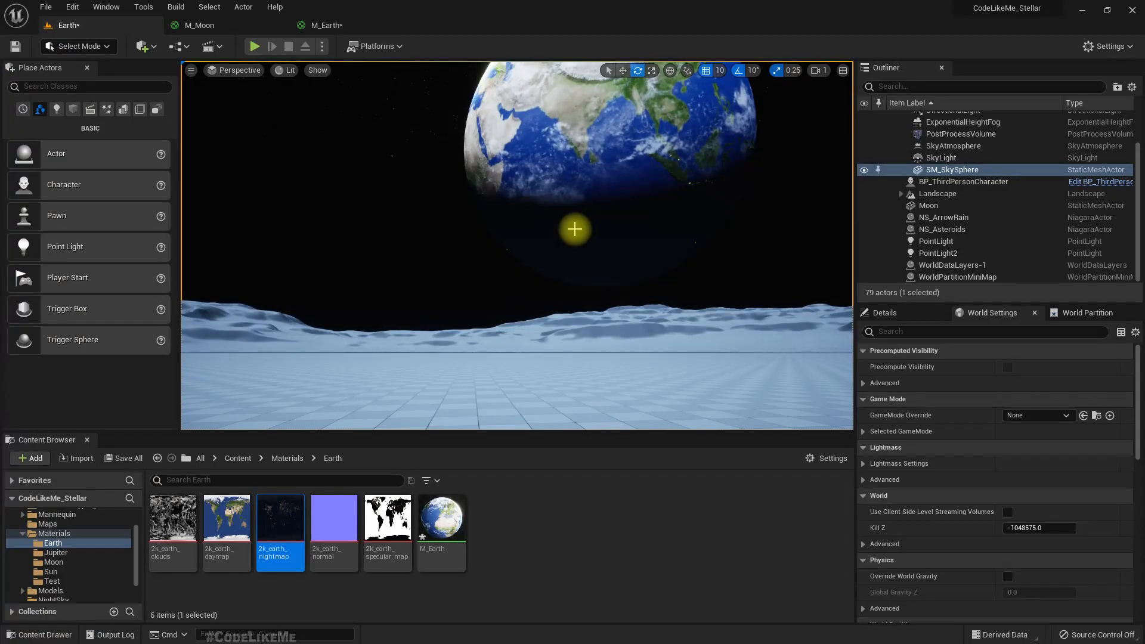
- Open the level blueprint of the Earth level in the Unreal Editor
{"action": "left_click", "coordinate": [186, 46]}
{"action": "mouse_move", "coordinate": [512, 363]}
{"action": "right_mouse_down"}
{"action": "mouse_move", "coordinate": [533, 340]}
{"action": "mouse_move", "coordinate": [529, 351]}
{"action": "right_mouse_up"}
{"action": "left_click", "coordinate": [180, 47]}
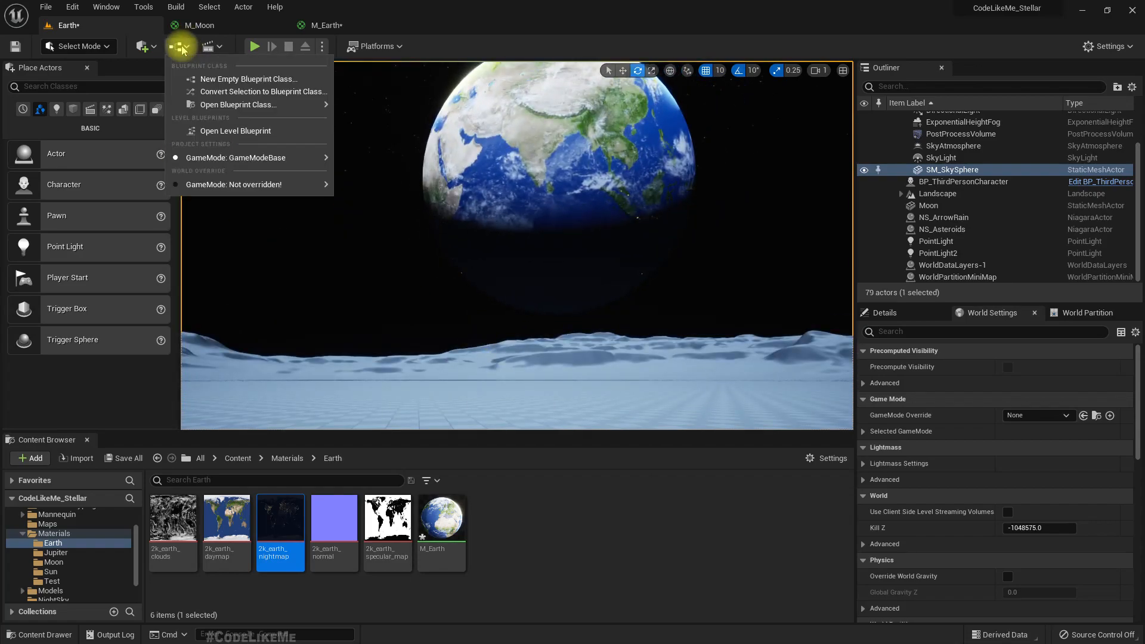
{"action": "left_click", "coordinate": [254, 131]}
- Add a Set Global Time Dilation node after Event BeginPlay in the level blueprint and set its Time Dilation to 0.5
{"action": "left_click_drag", "start_coordinate": [449, 264], "coordinate": [585, 246]}
{"action": "type", "text": "set globa"}
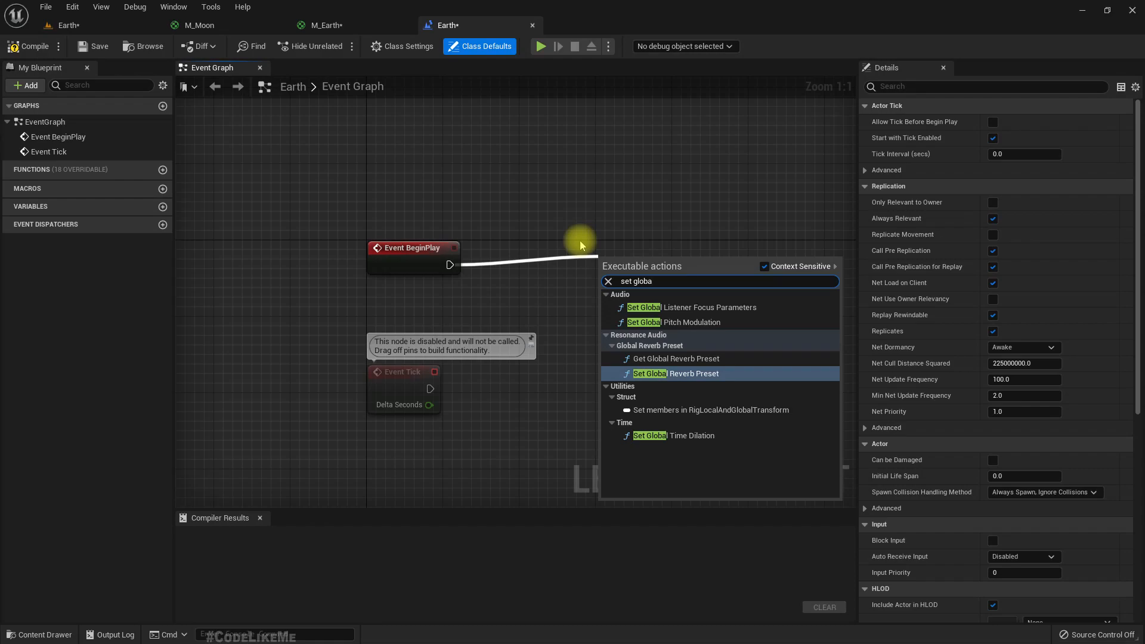
{"action": "key", "text": "Down"}
{"action": "key", "text": "Down"}
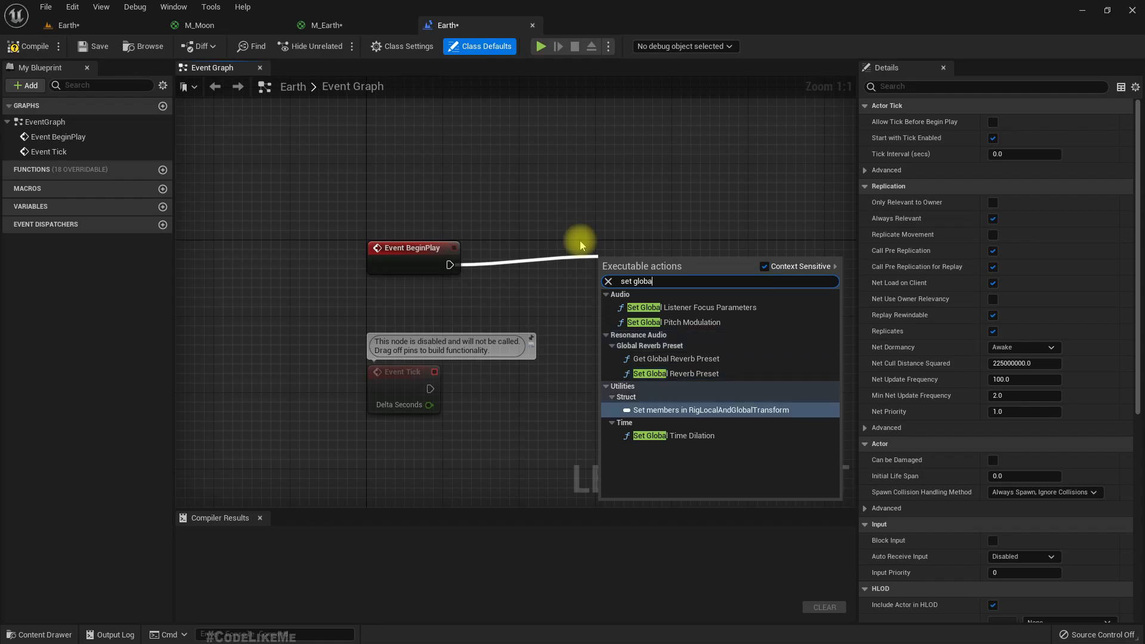
{"action": "key", "text": "Return"}
{"action": "left_click", "coordinate": [668, 300]}
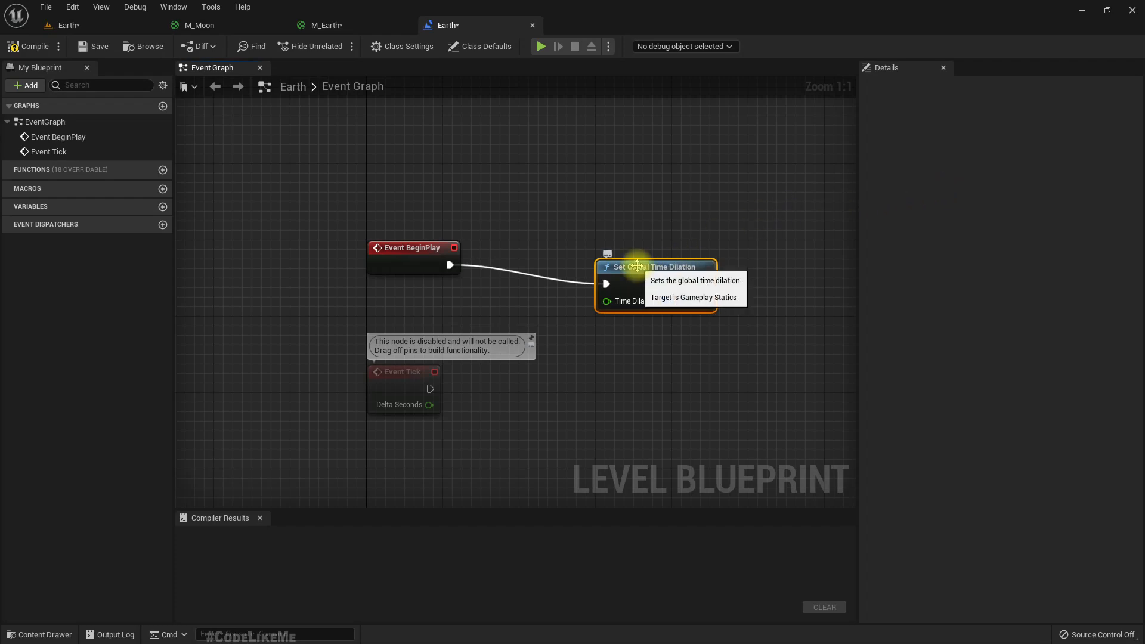
{"action": "type", "text": "0.5"}
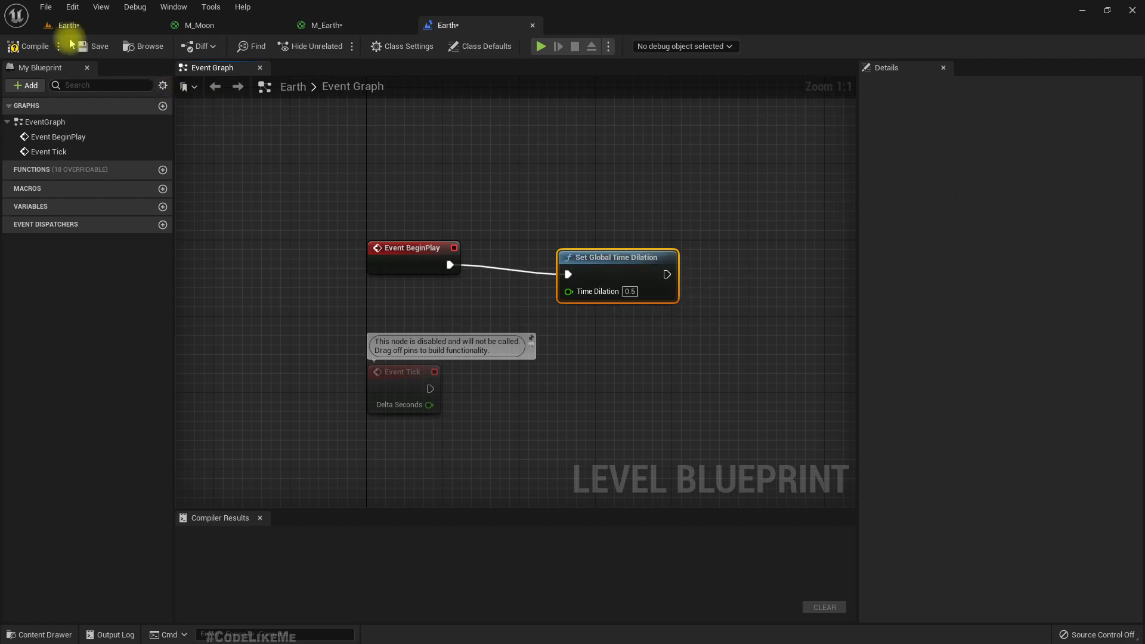
- Play the Earth level in full screen, run and jump with the character to test the slowed time, and stop playing
{"action": "left_click", "coordinate": [68, 25]}
{"action": "right_click_drag", "start_coordinate": [517, 269], "coordinate": [537, 275]}
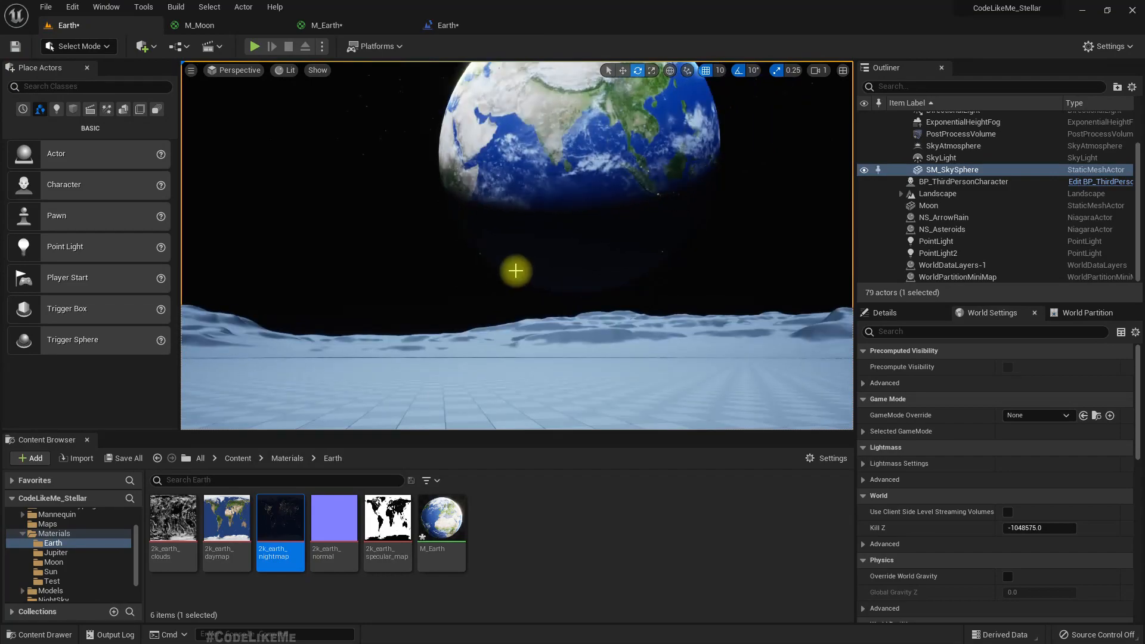
{"action": "key", "text": "F11"}
{"action": "key", "text": "alt+p"}
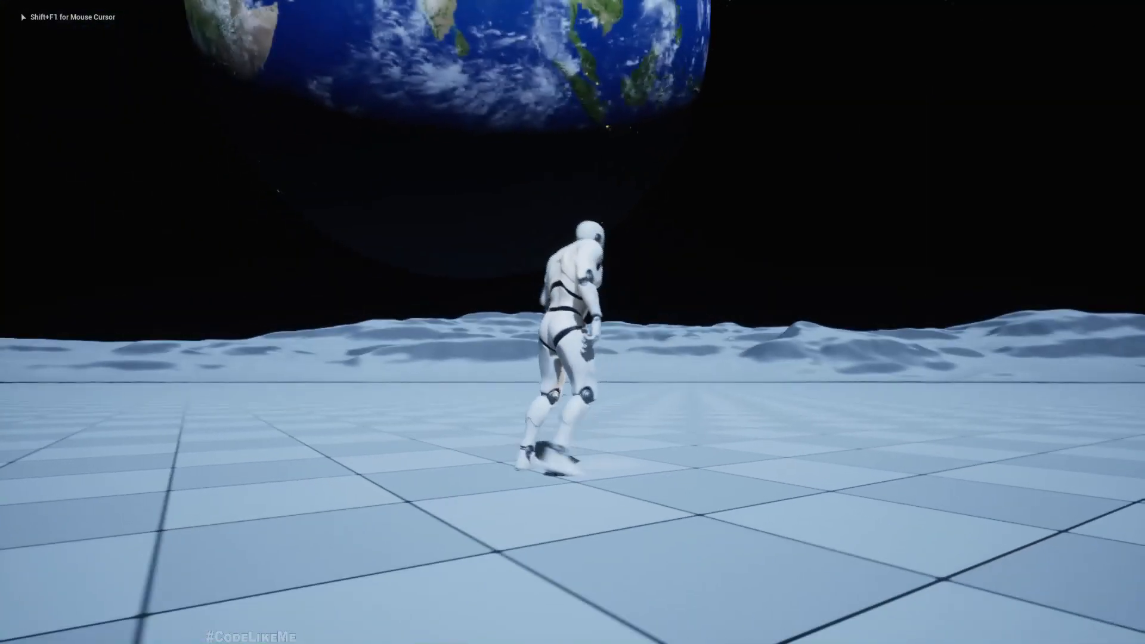
{"action": "key", "text": "w"}
{"action": "key", "text": "d"}
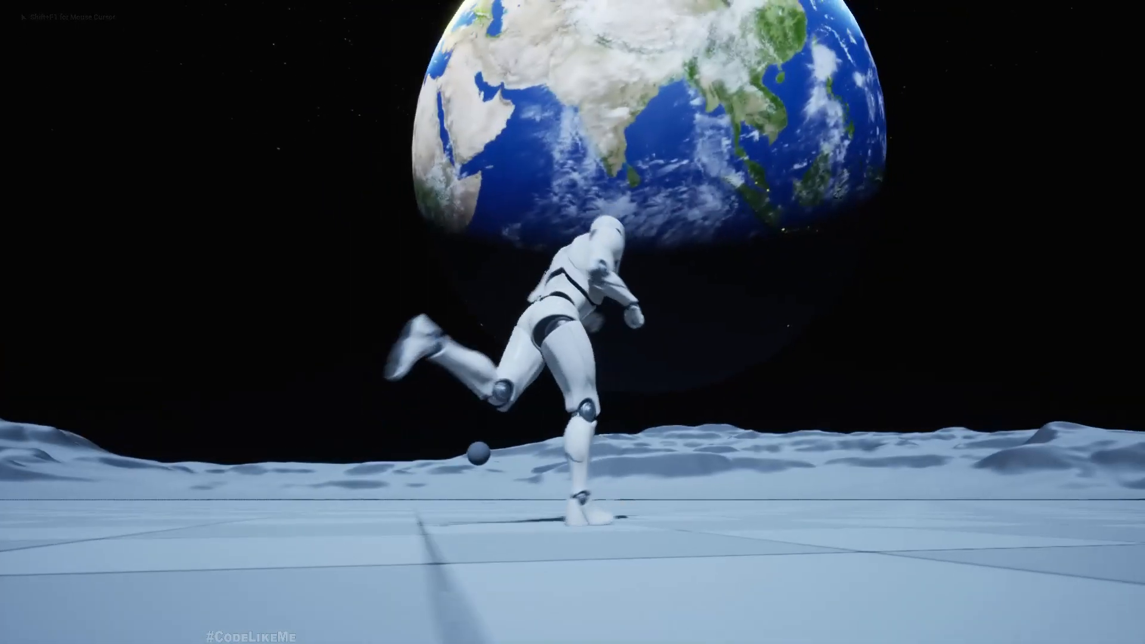
{"action": "key", "text": "space"}
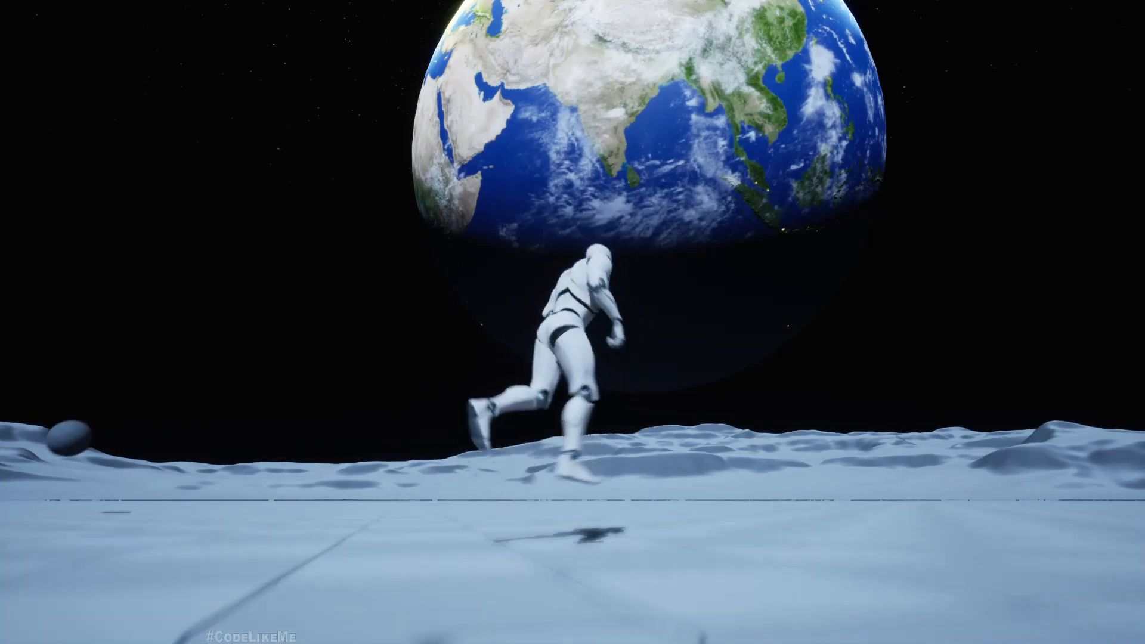
{"action": "key", "text": "space"}
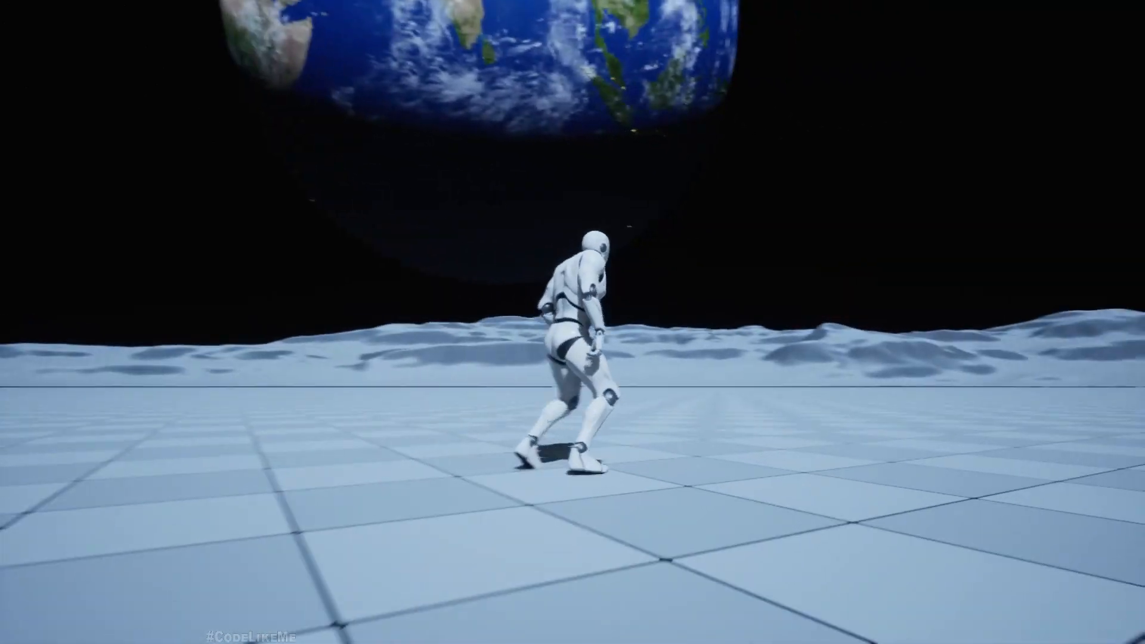
{"action": "key", "text": "space"}
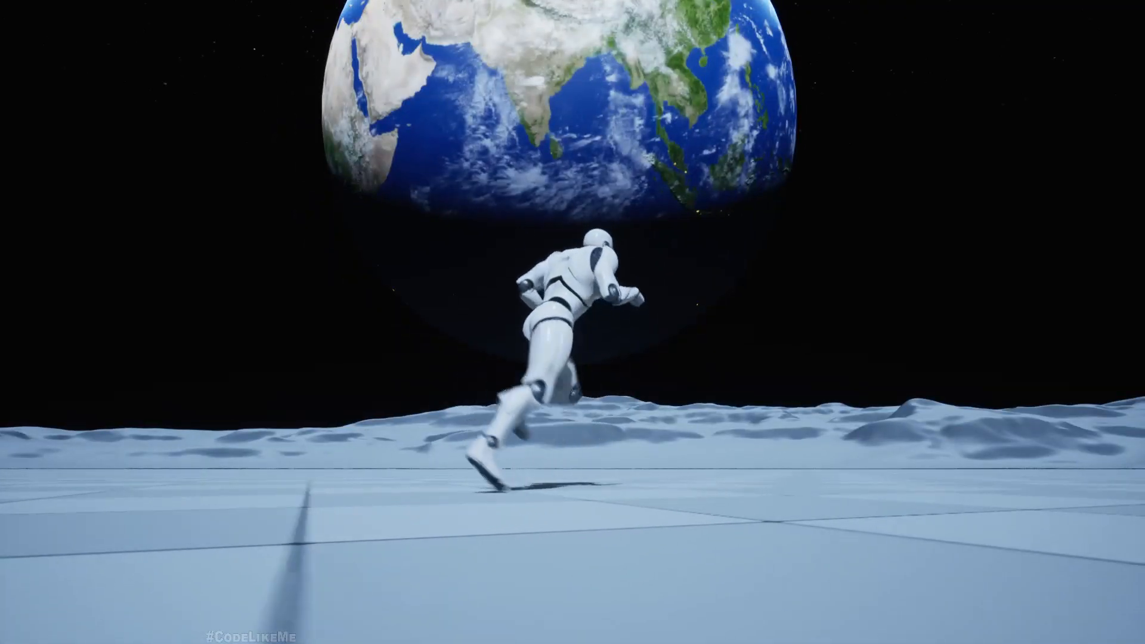
{"action": "key", "text": "F11"}
{"action": "key", "text": "Escape"}
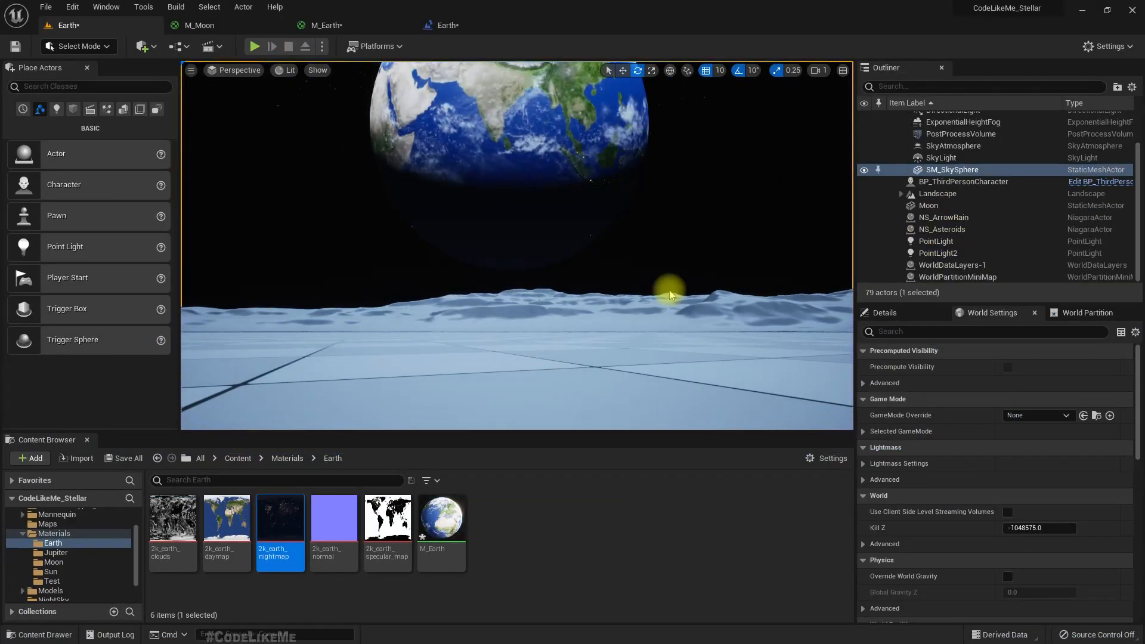
- Search the project settings for "gravi" and open the Default Gravity Z value for editing
{"action": "left_click", "coordinate": [1109, 47]}
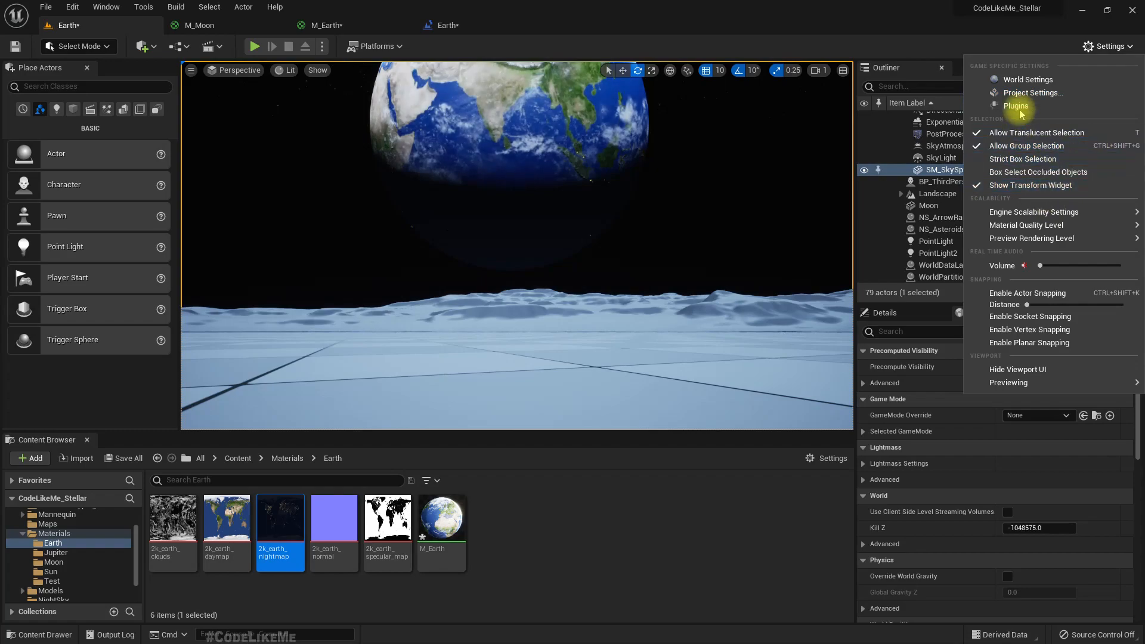
{"action": "left_click", "coordinate": [1019, 79]}
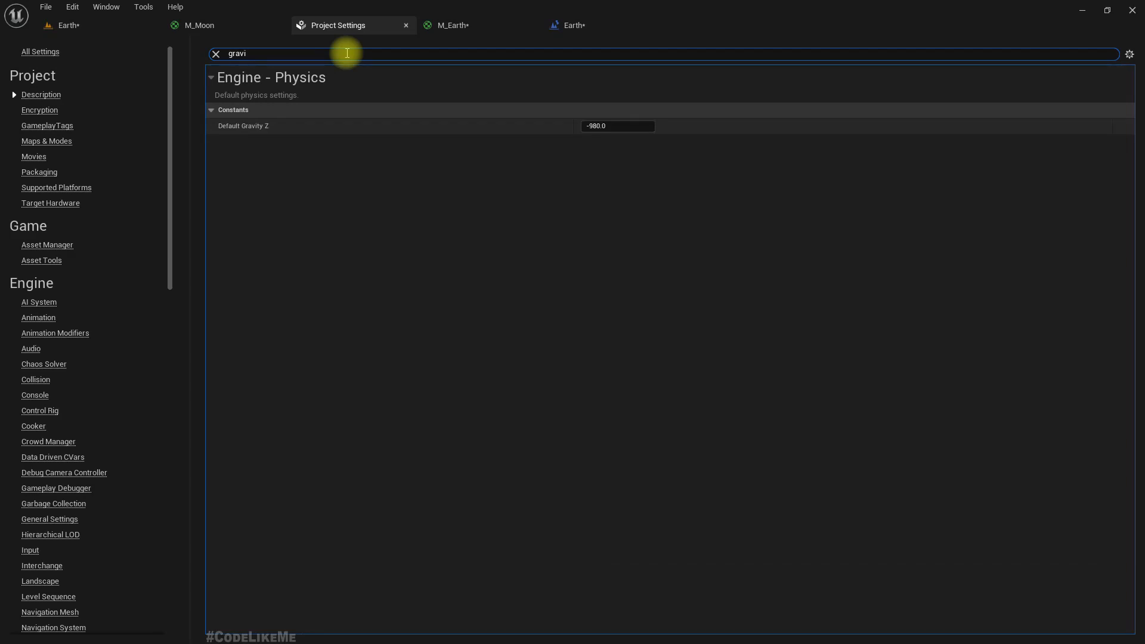
{"action": "left_click", "coordinate": [618, 124]}
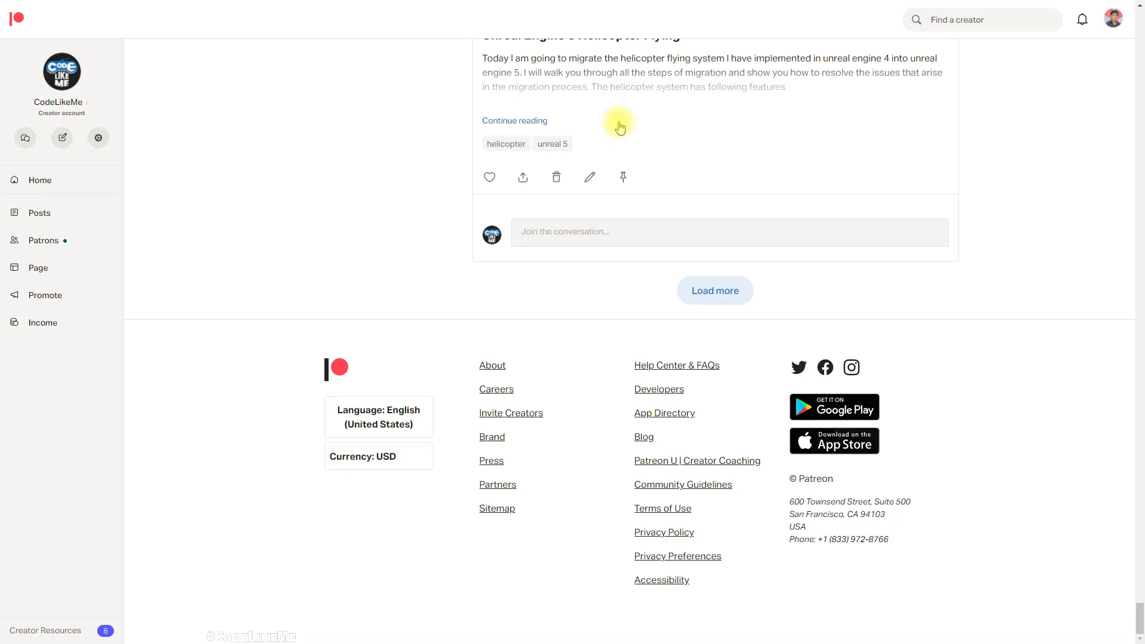
- Switch to the browser, open a new tab outside full-screen mode and search Google for "moon gravity"
{"action": "key", "text": "ctrl+t"}
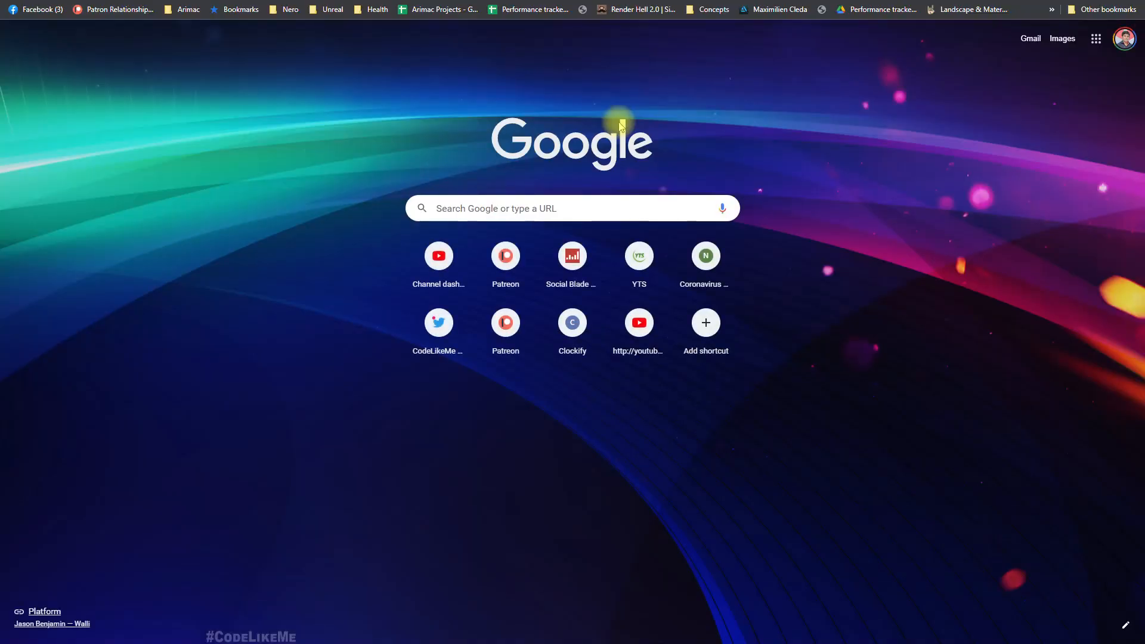
{"action": "key", "text": "F11"}
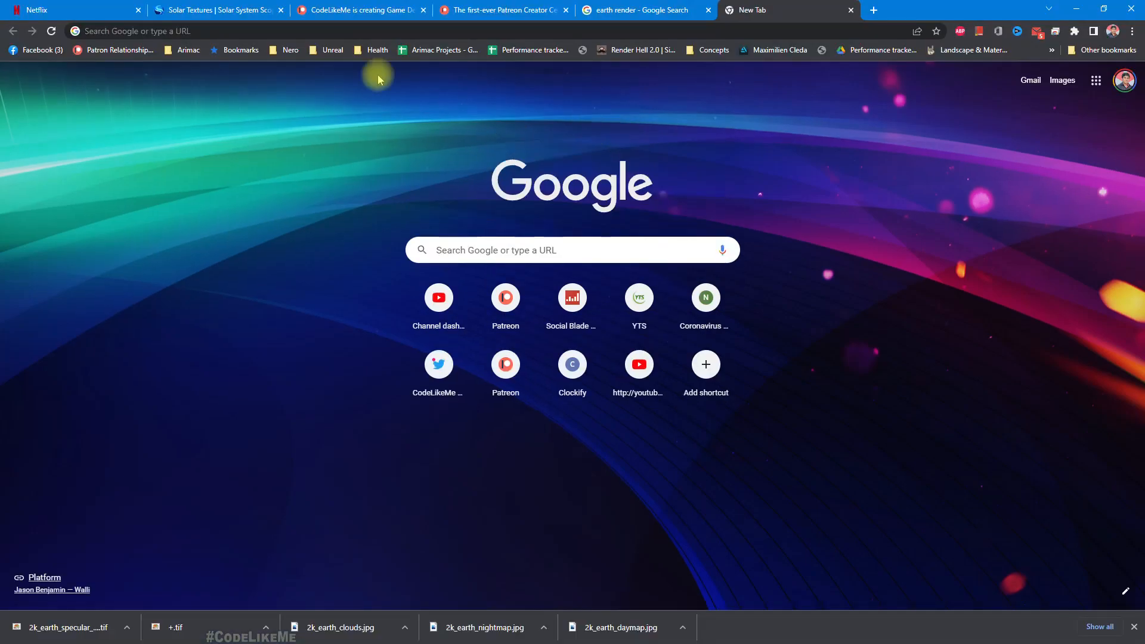
{"action": "left_click", "coordinate": [432, 33]}
{"action": "type", "text": "m"}
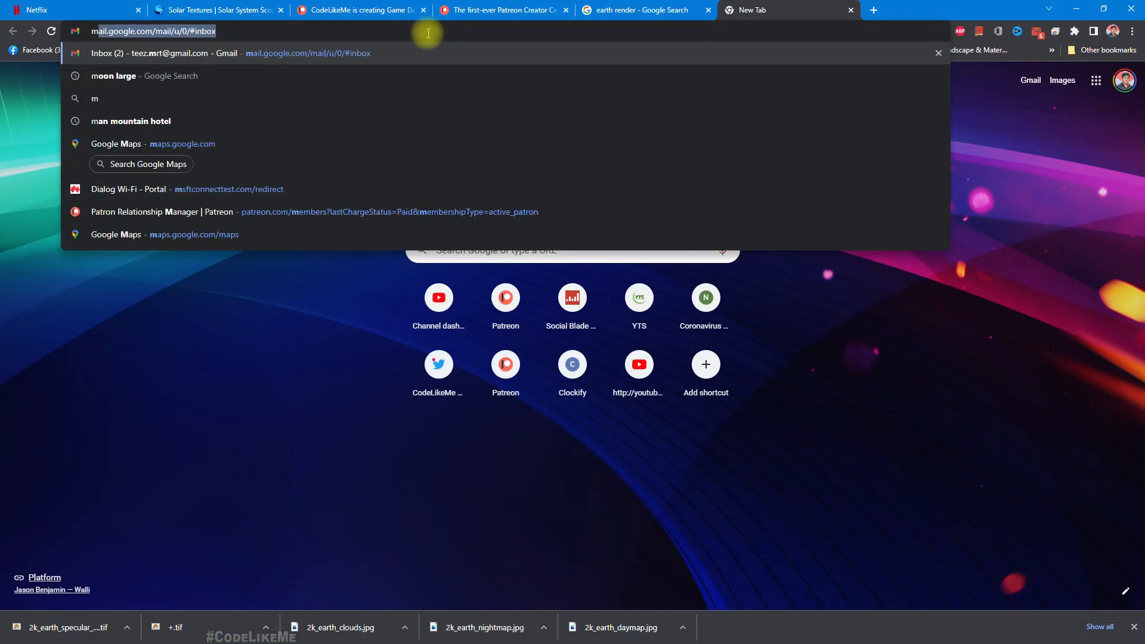
{"action": "type", "text": "oon gravity"}
{"action": "key", "text": "Return"}
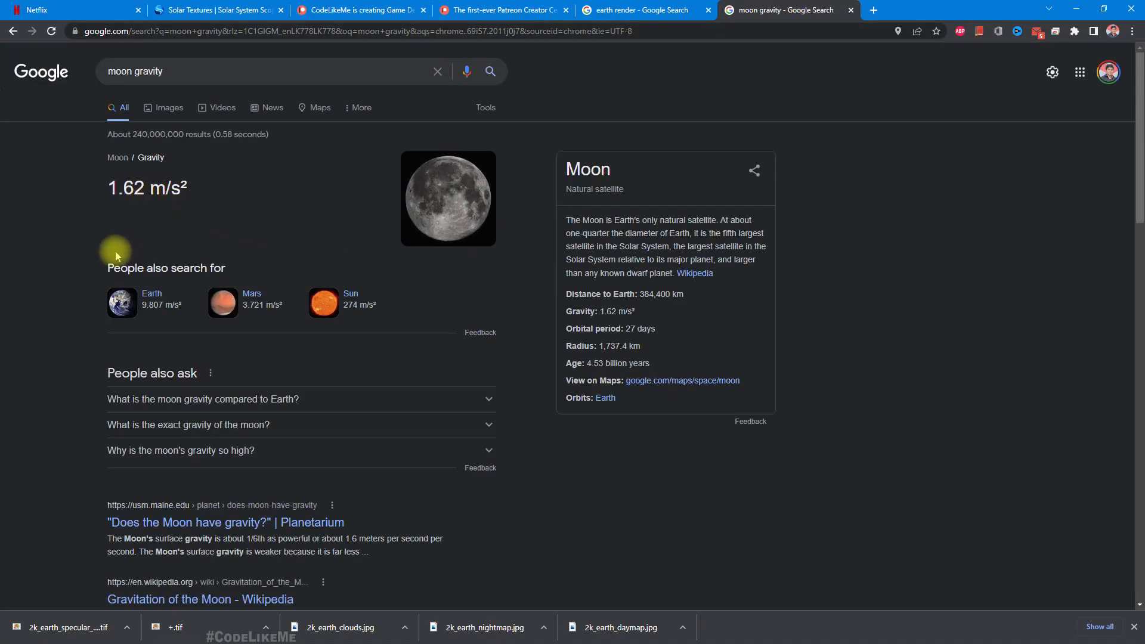
- Change the Google search to "earth gravity" to look up the Earth's value for comparison
{"action": "left_click", "coordinate": [121, 71]}
{"action": "type", "text": "ear"}
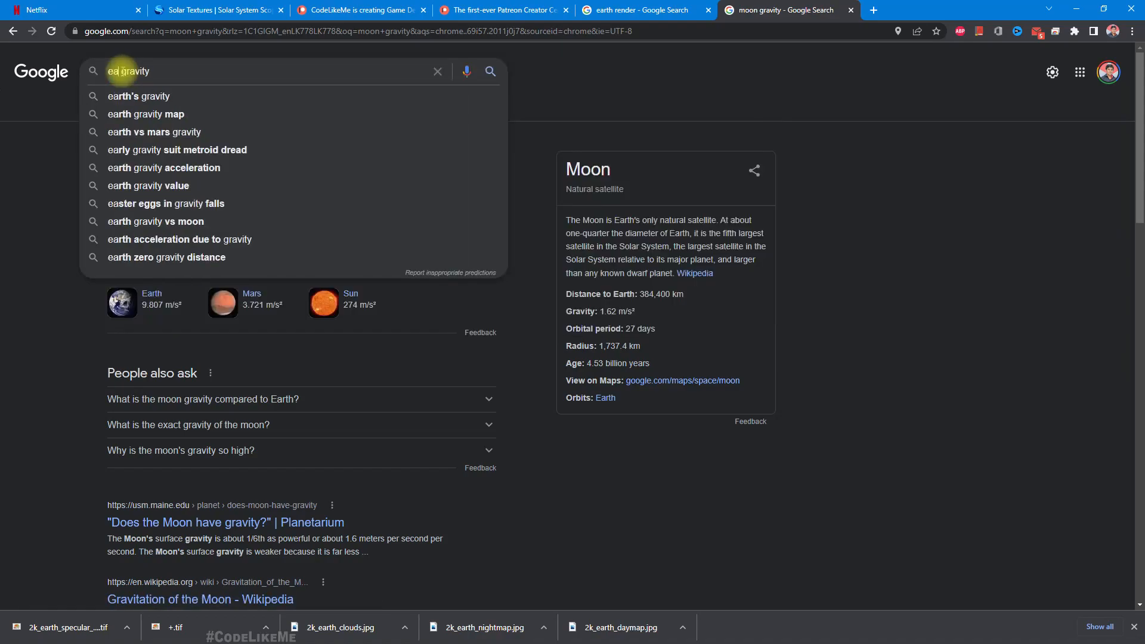
{"action": "type", "text": "th"}
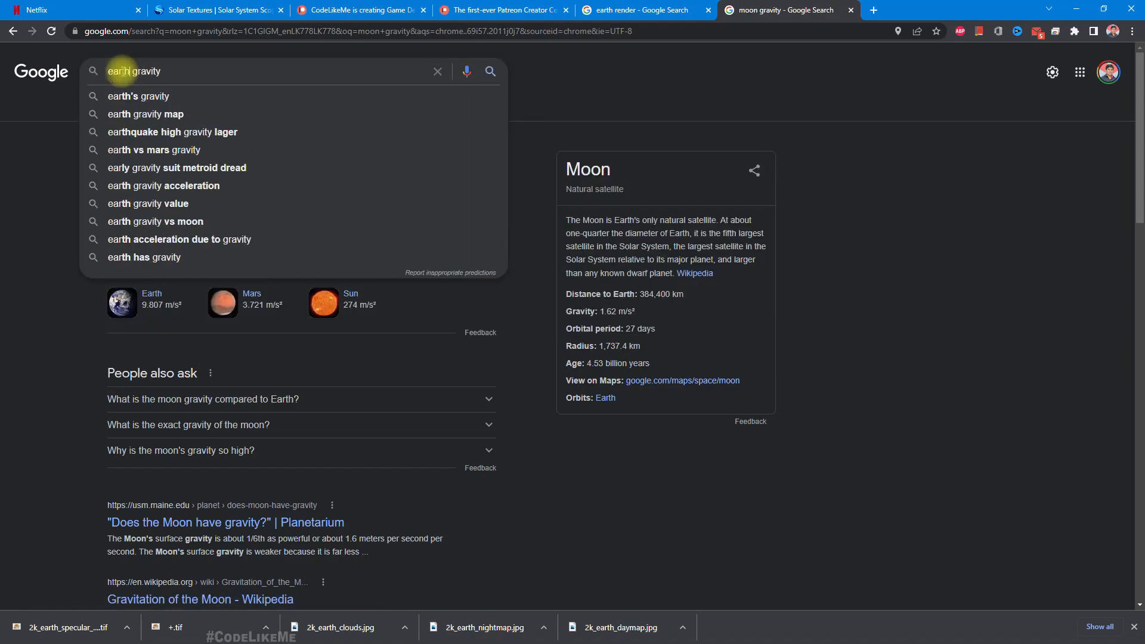
{"action": "key", "text": "Return"}
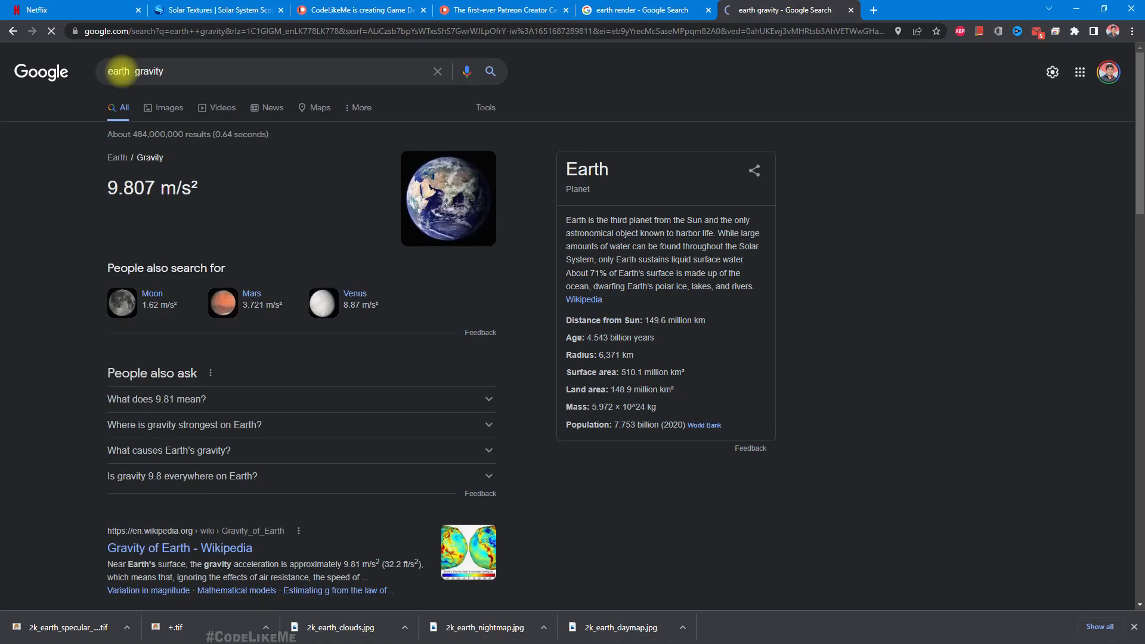
- Return to the Unreal Editor's project settings and set Default Gravity Z to -162.0, rechecking the browser's gravity values on the way
{"action": "key", "text": "alt+Tab"}
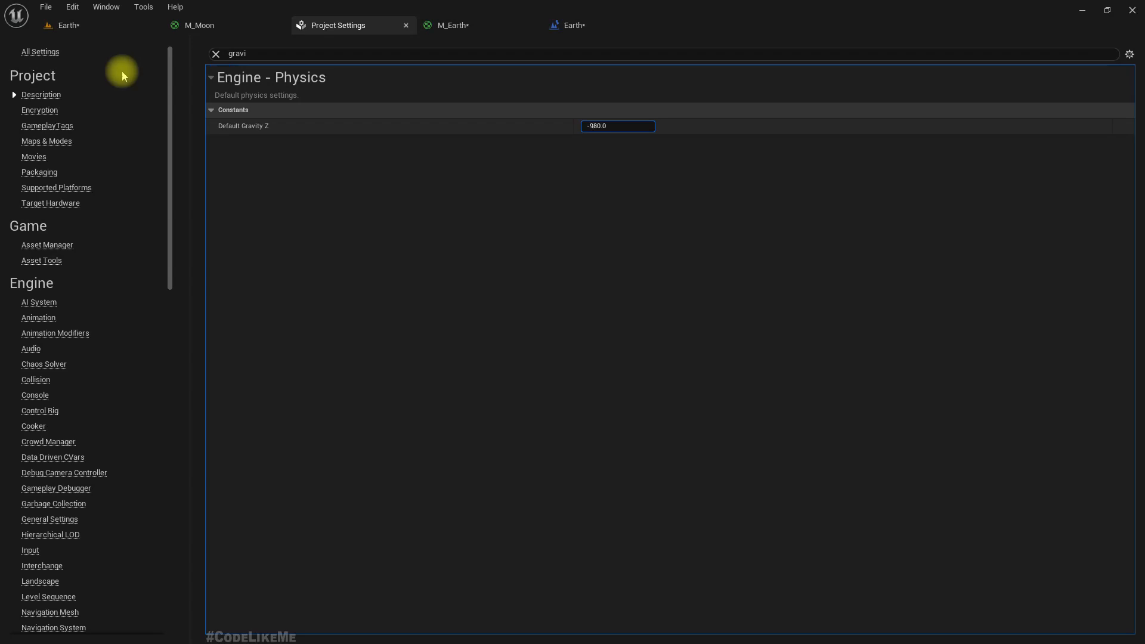
{"action": "key", "text": "alt+Tab"}
{"action": "key", "text": "alt+Tab"}
- Play the Earth level in full screen, run and jump with the character to test the moon gravity, and stop playing
{"action": "left_click", "coordinate": [84, 25]}
{"action": "right_click_drag", "start_coordinate": [539, 270], "coordinate": [539, 284]}
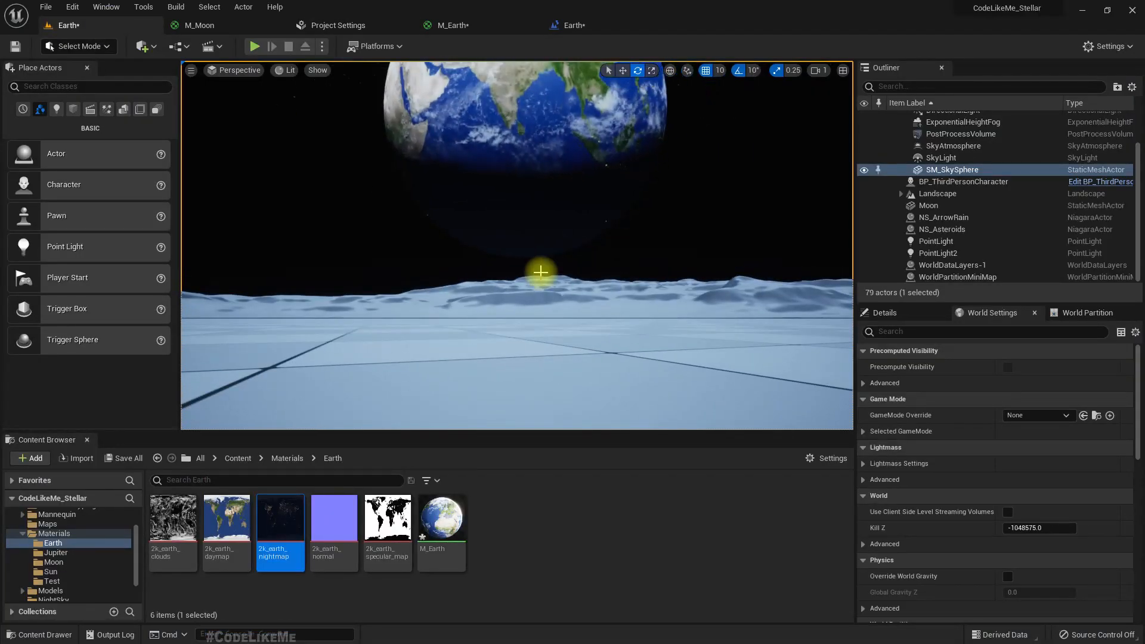
{"action": "key", "text": "F11"}
{"action": "key", "text": "alt+p"}
{"action": "left_click", "coordinate": [539, 284]}
{"action": "key", "text": "w"}
{"action": "key", "text": "d"}
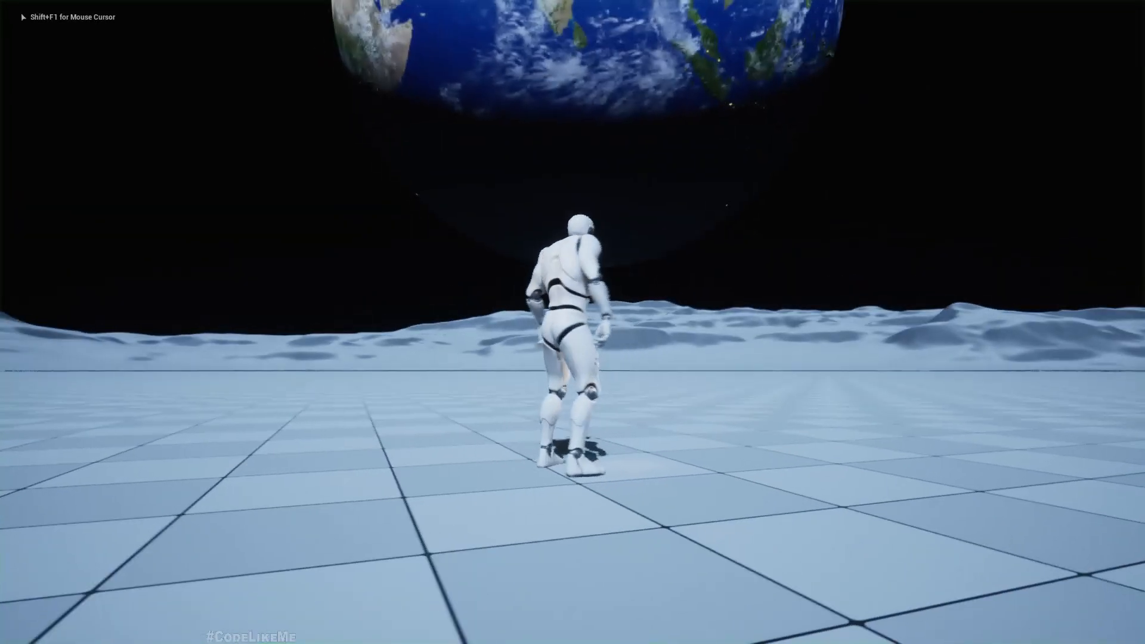
{"action": "key", "text": "space"}
{"action": "key", "text": "d"}
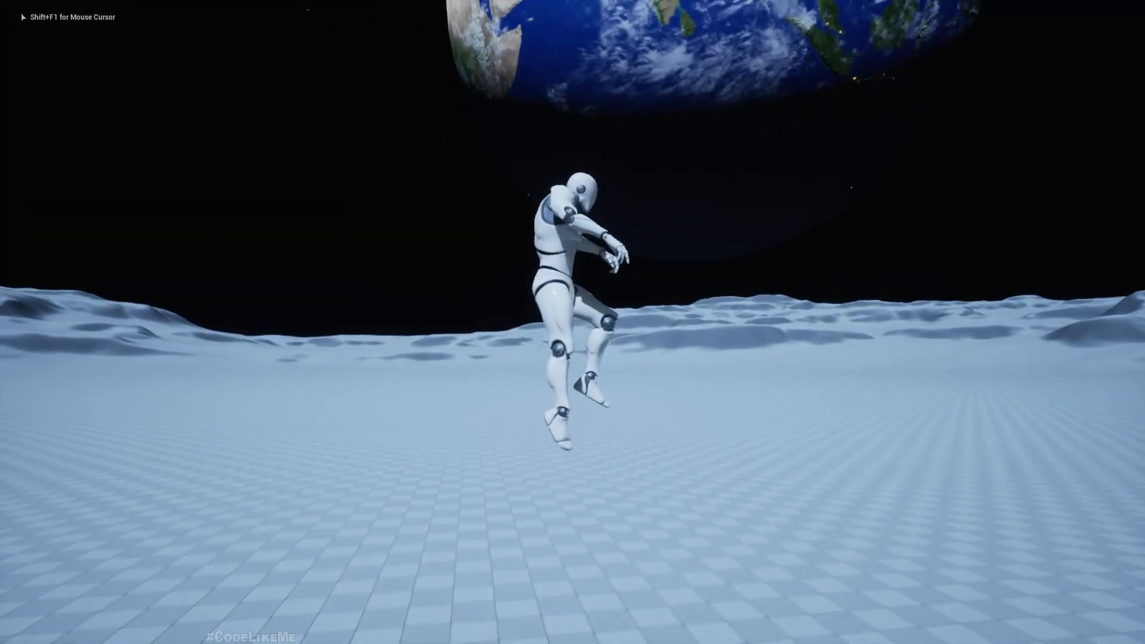
{"action": "key", "text": "w"}
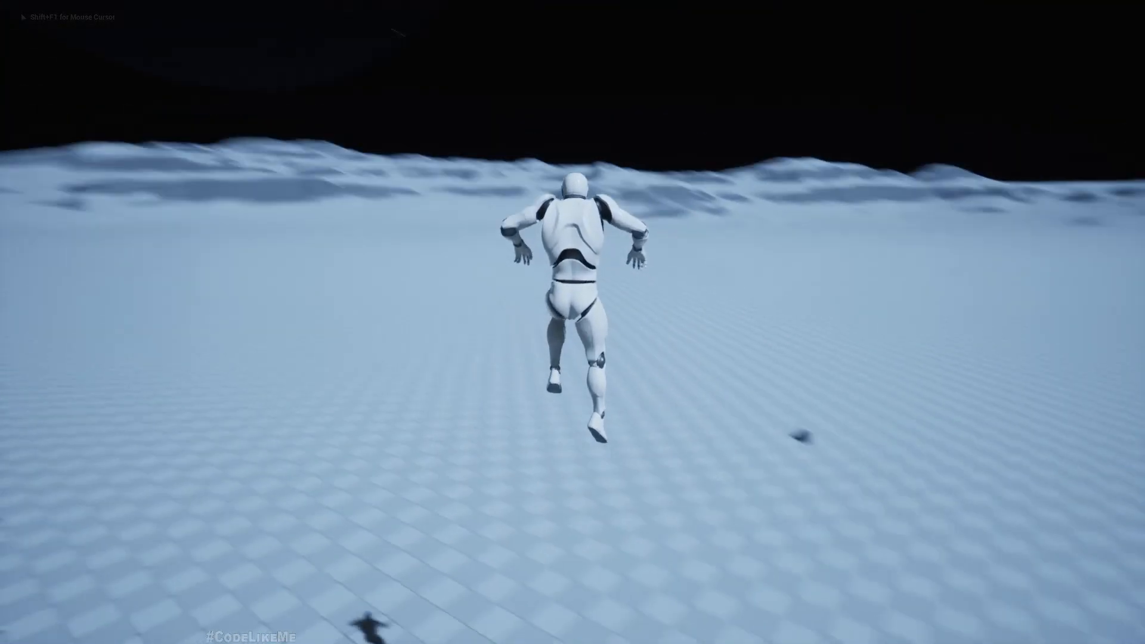
{"action": "key", "text": "d"}
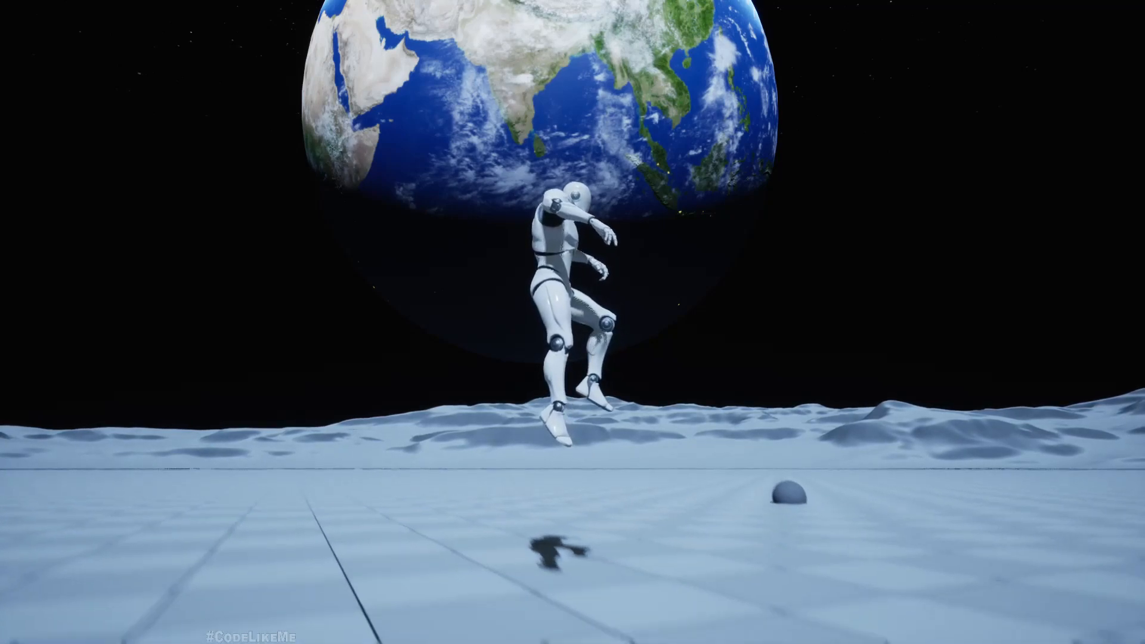
{"action": "key", "text": "Escape"}
- Return to the project settings and adjust the Default Gravity Z value to retune how the character jumps
{"action": "left_click", "coordinate": [336, 27]}
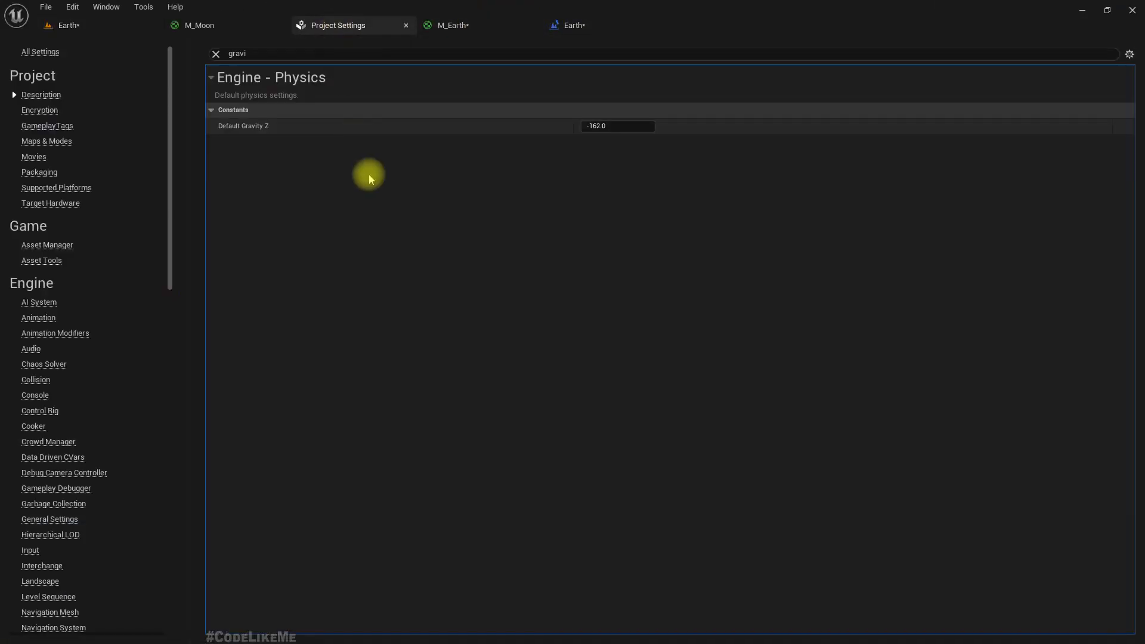
{"action": "left_click", "coordinate": [617, 126]}
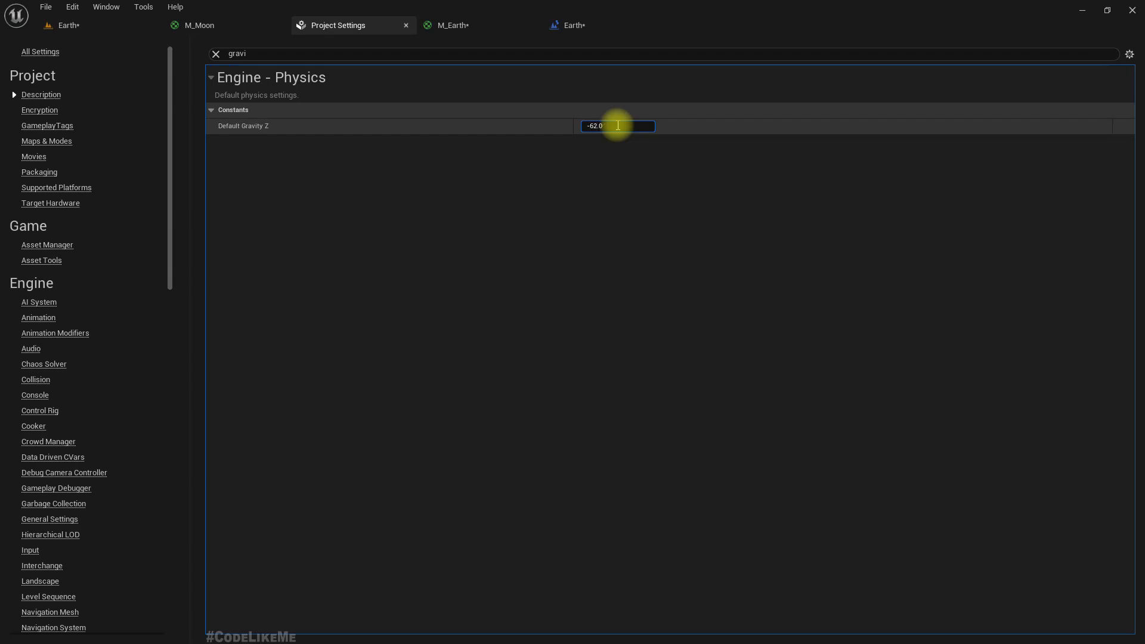
- Play the Earth level in full screen again and test the adjusted gravity with sideways and forward running jumps
{"action": "left_click", "coordinate": [78, 25]}
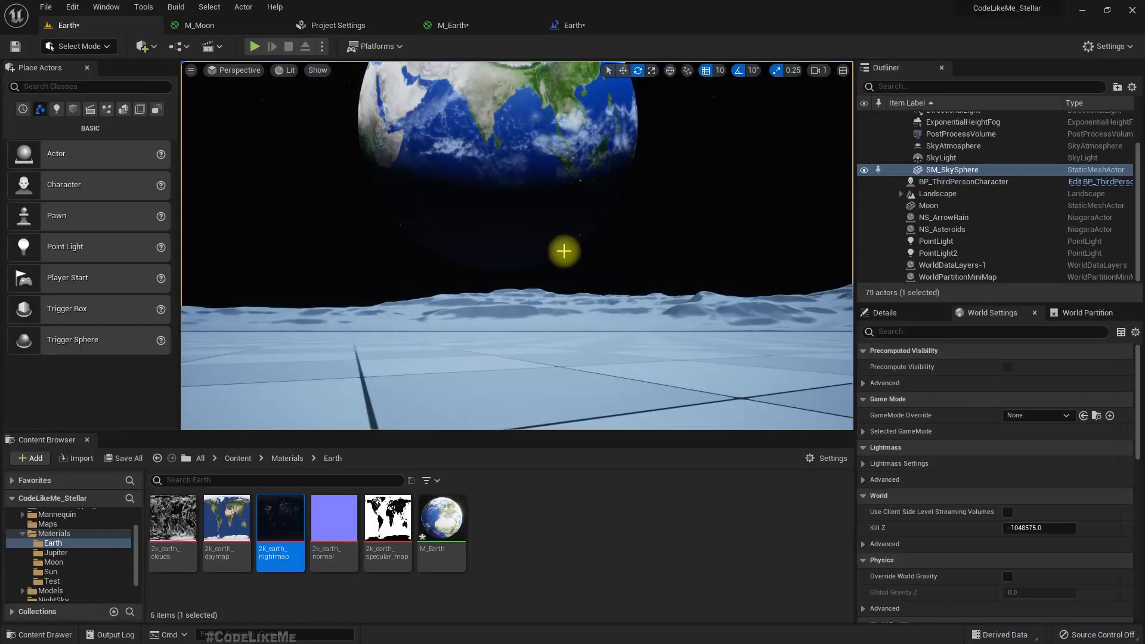
{"action": "key", "text": "F11"}
{"action": "key", "text": "alt+p"}
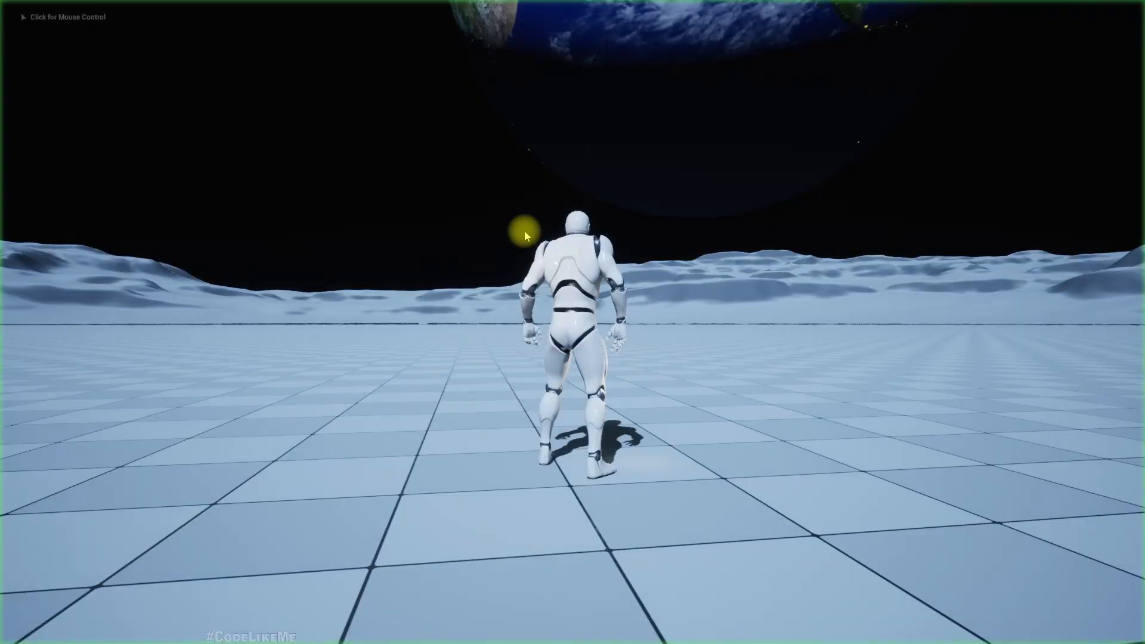
{"action": "left_click", "coordinate": [526, 232]}
{"action": "key", "text": "d"}
{"action": "key", "text": "space"}
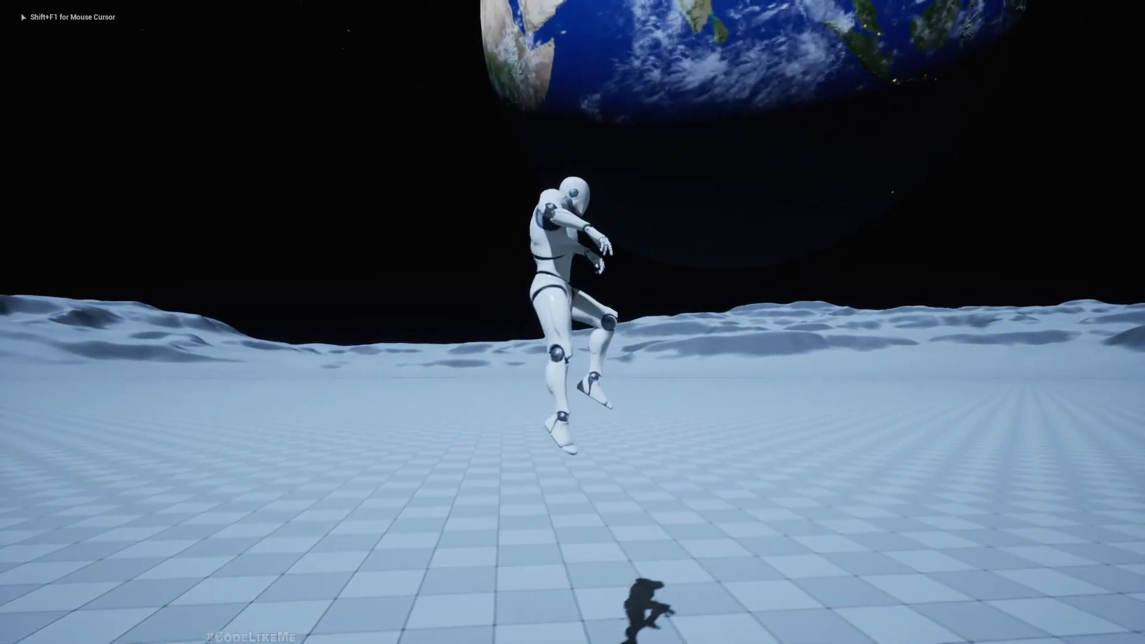
{"action": "key", "text": "w"}
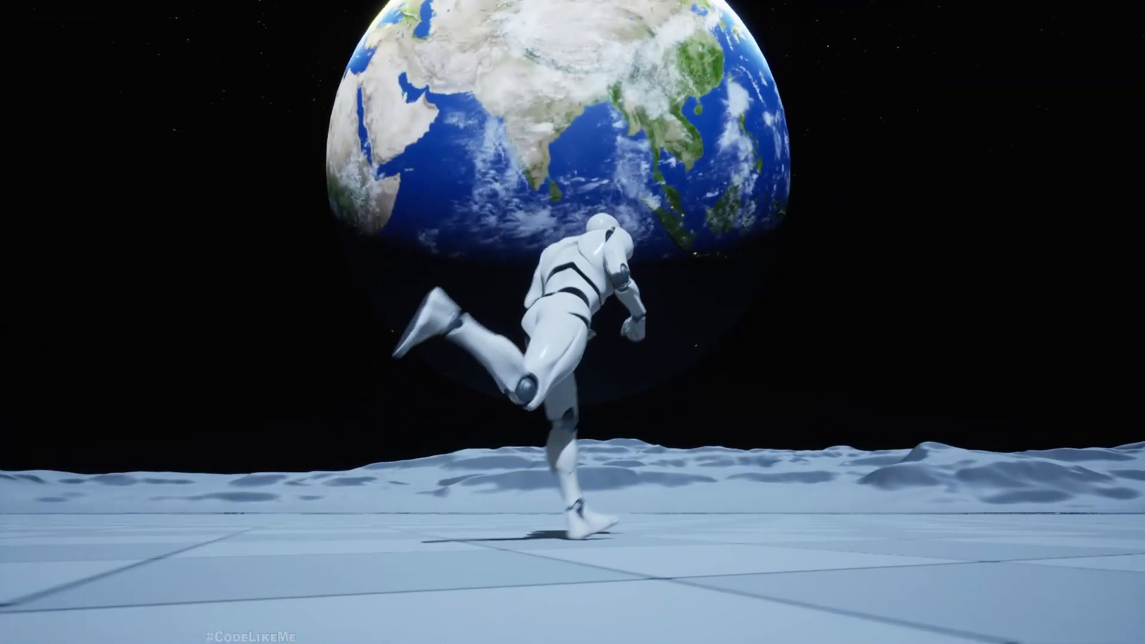
{"action": "key", "text": "space"}
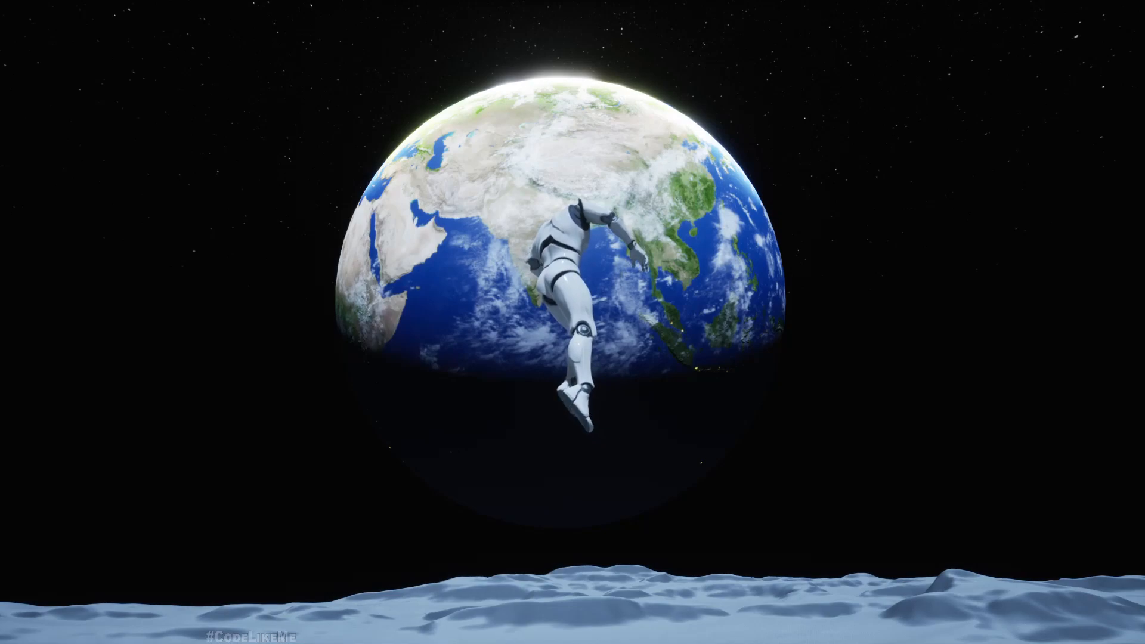